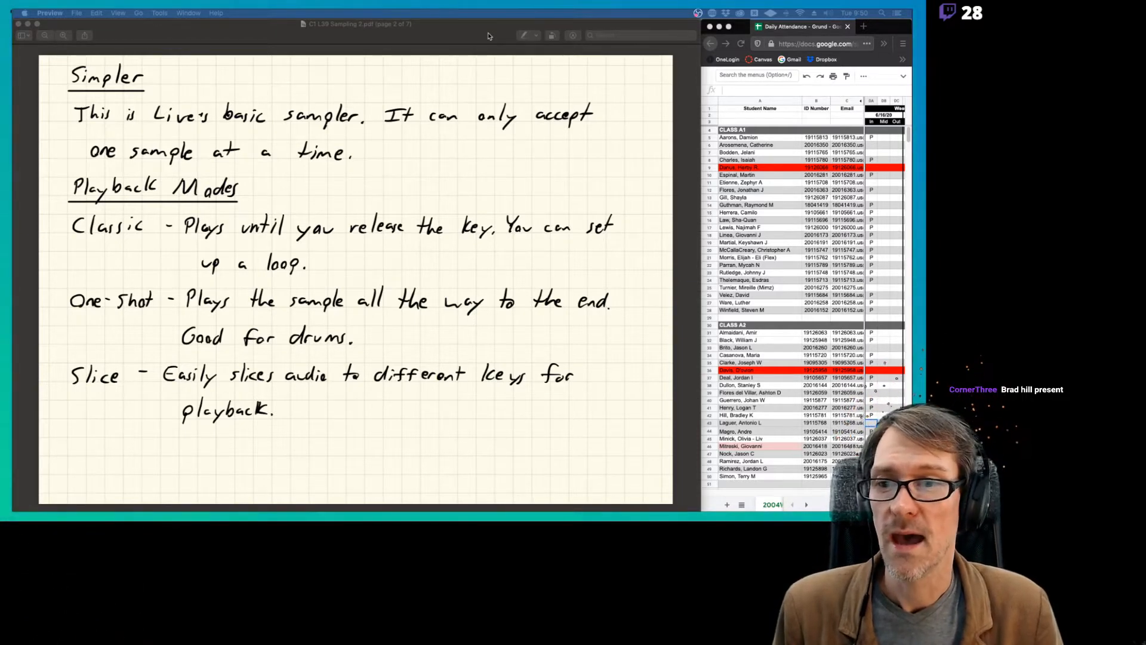
Switch to Ableton Live and delete the second MIDI track and both audio tracks, keeping only the first MIDI track.
key(super+Tab)
key(super+Tab)
key(super+Tab)
key(super+Tab)
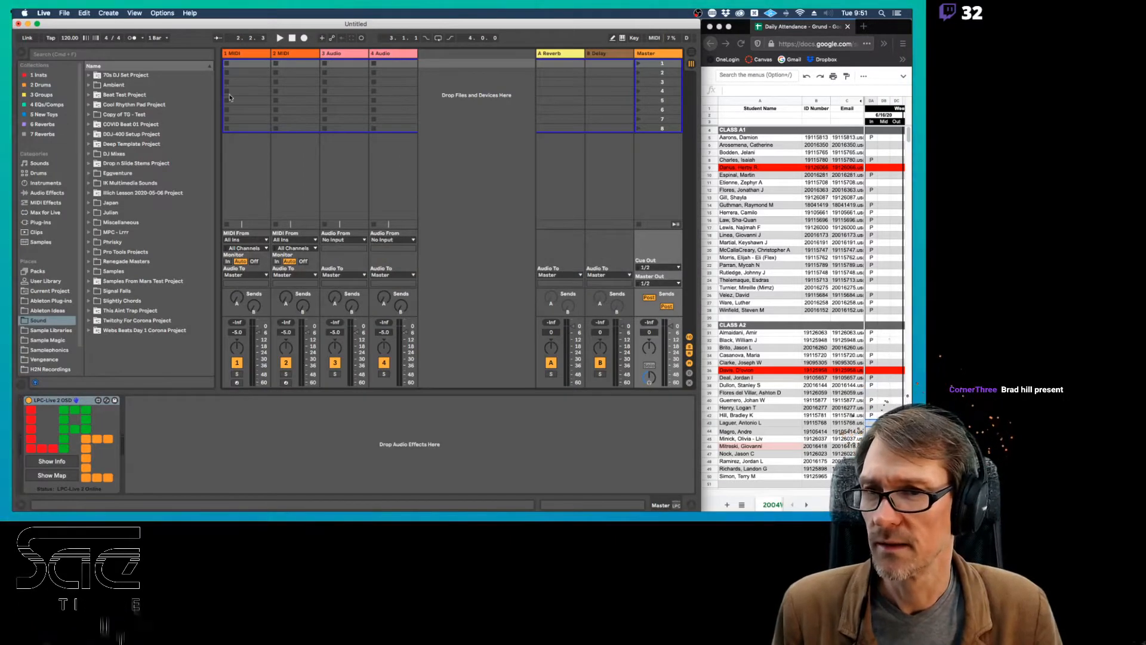
click(245, 55)
click(295, 54)
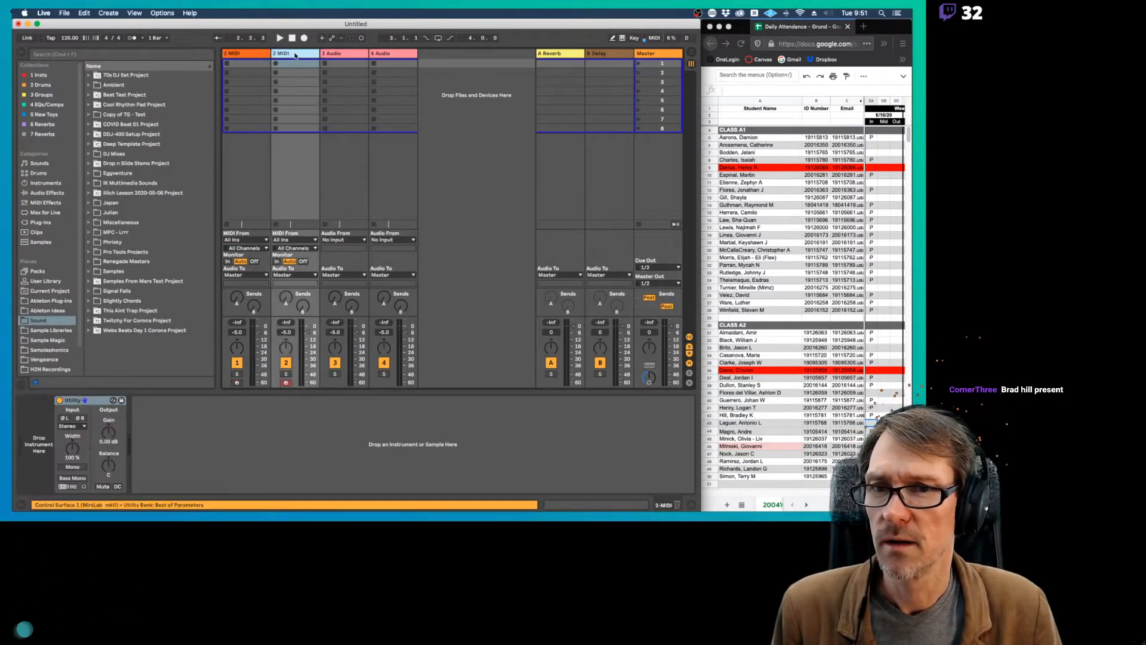
click(387, 55)
key(Delete)
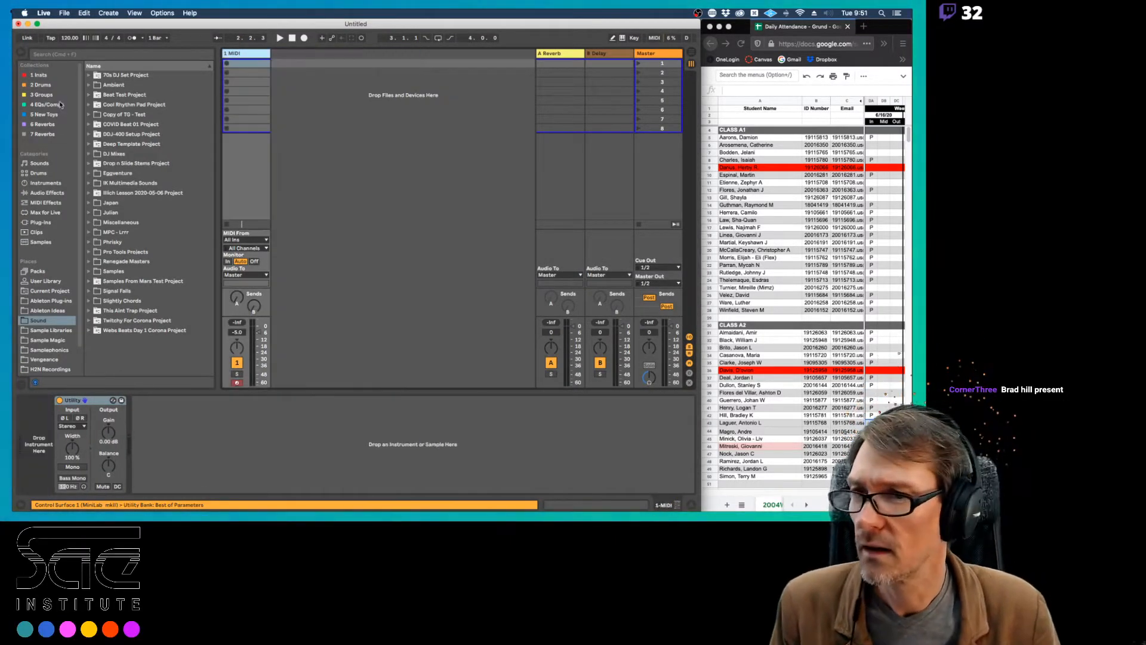
Load an empty Simpler onto the MIDI track and look through its Controls and Sample views.
click(45, 183)
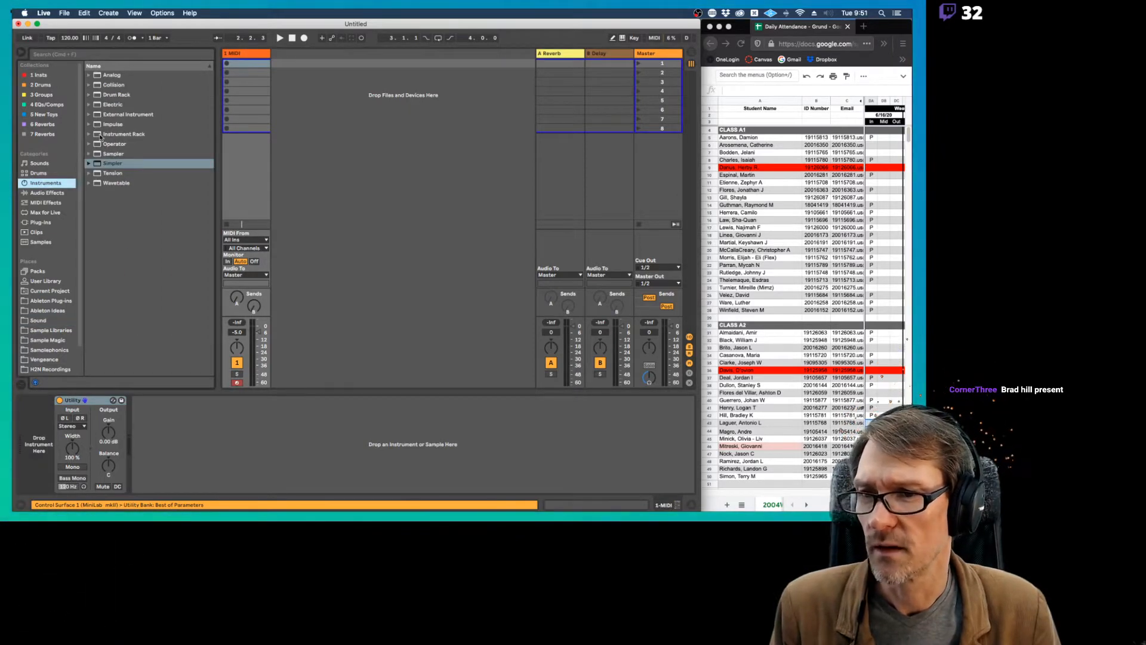
drag(113, 163, 41, 434)
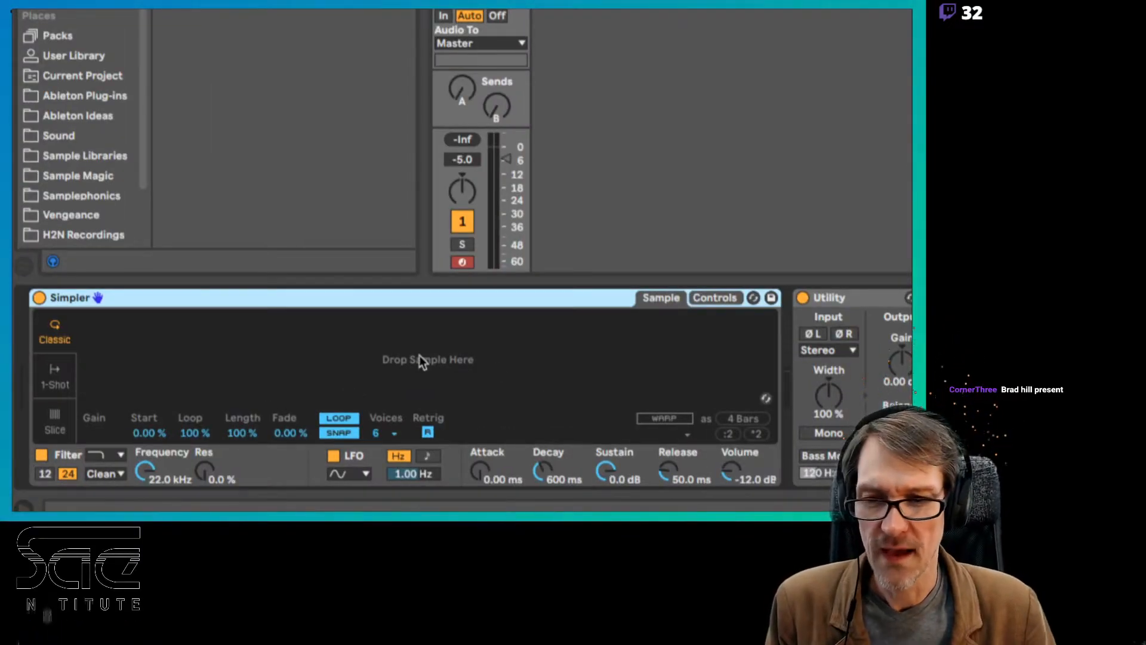
click(718, 299)
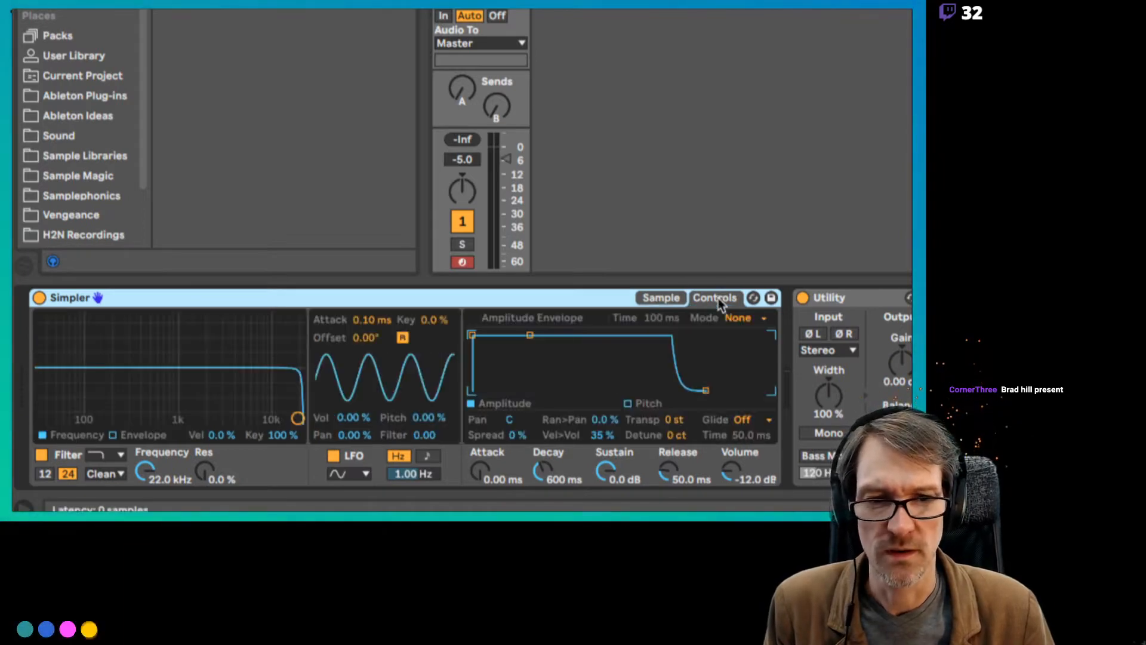
click(661, 299)
click(716, 301)
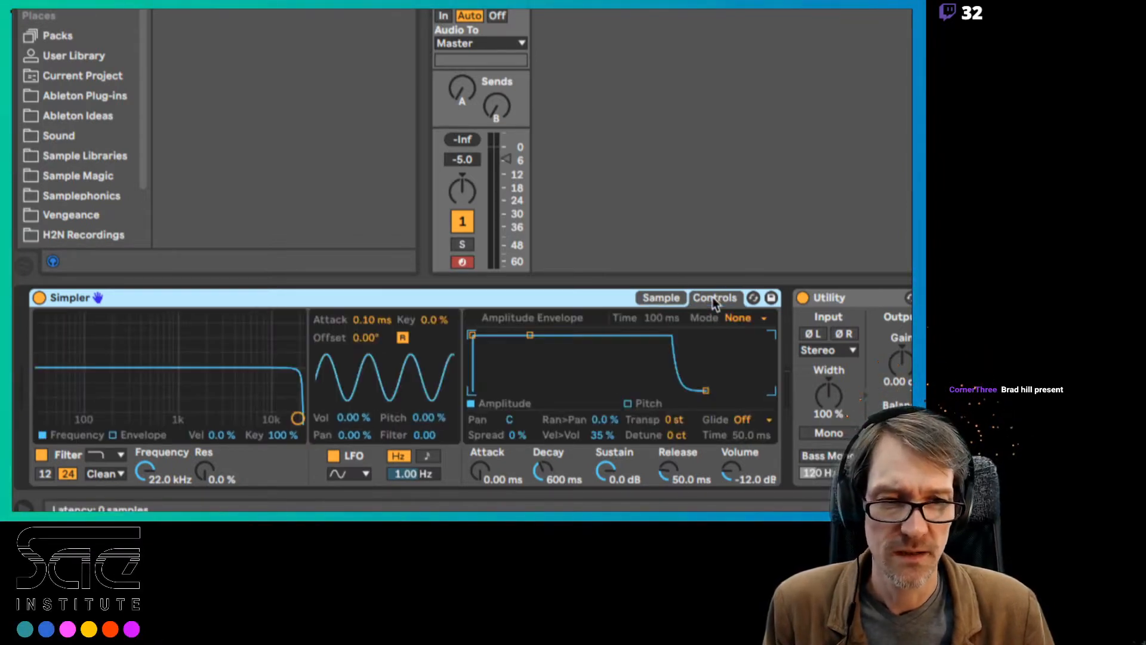
click(661, 300)
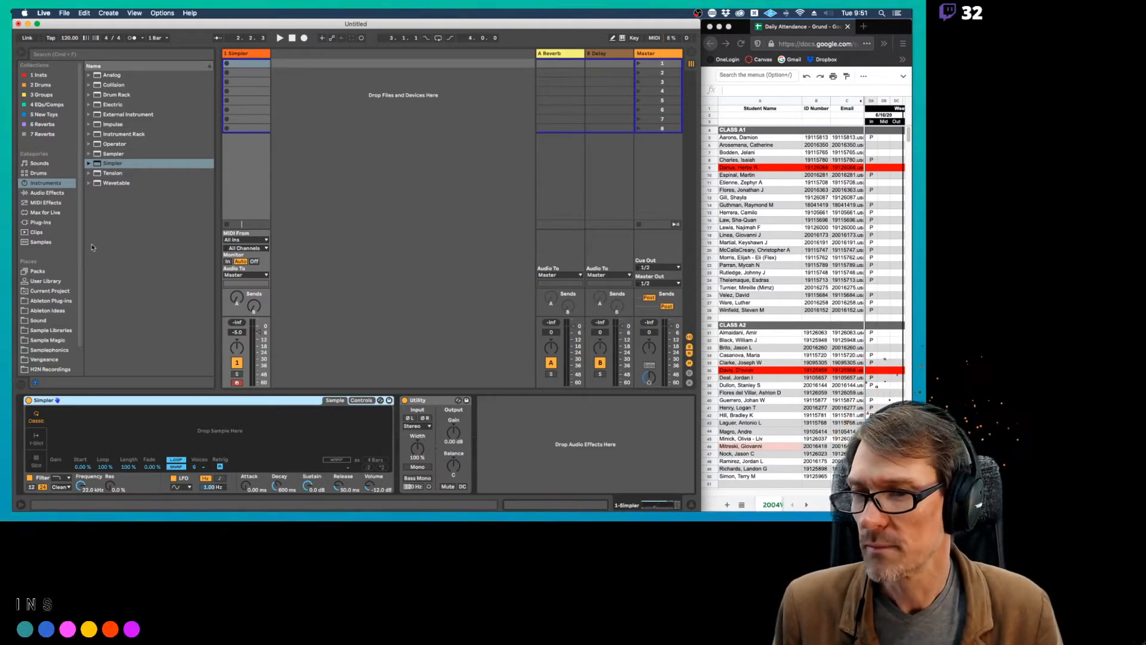
Browse the Samplephonics library to the Drums loops of the Emergence_Noiiz pack.
scroll(78, 252, down, 2)
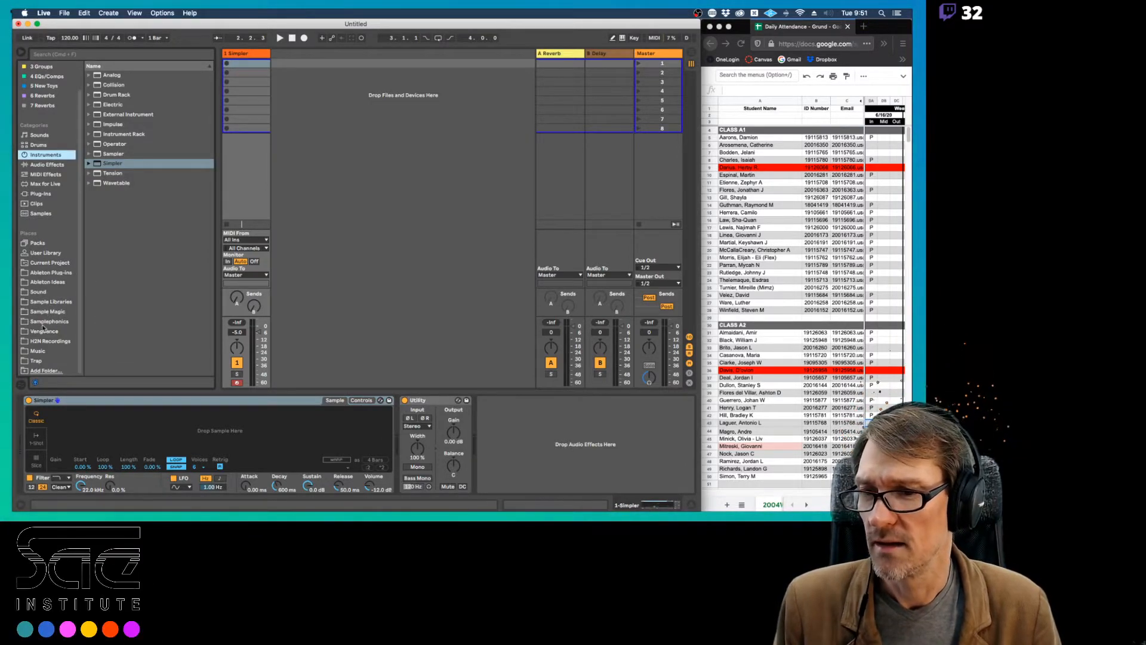
click(44, 322)
click(89, 272)
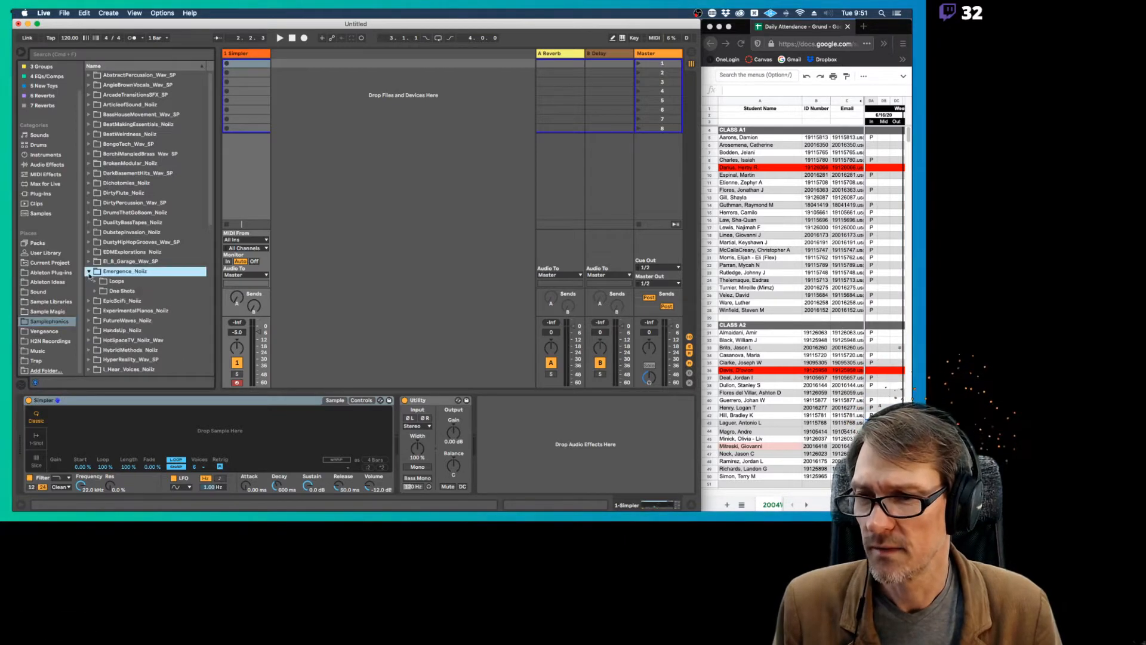
click(95, 282)
click(101, 301)
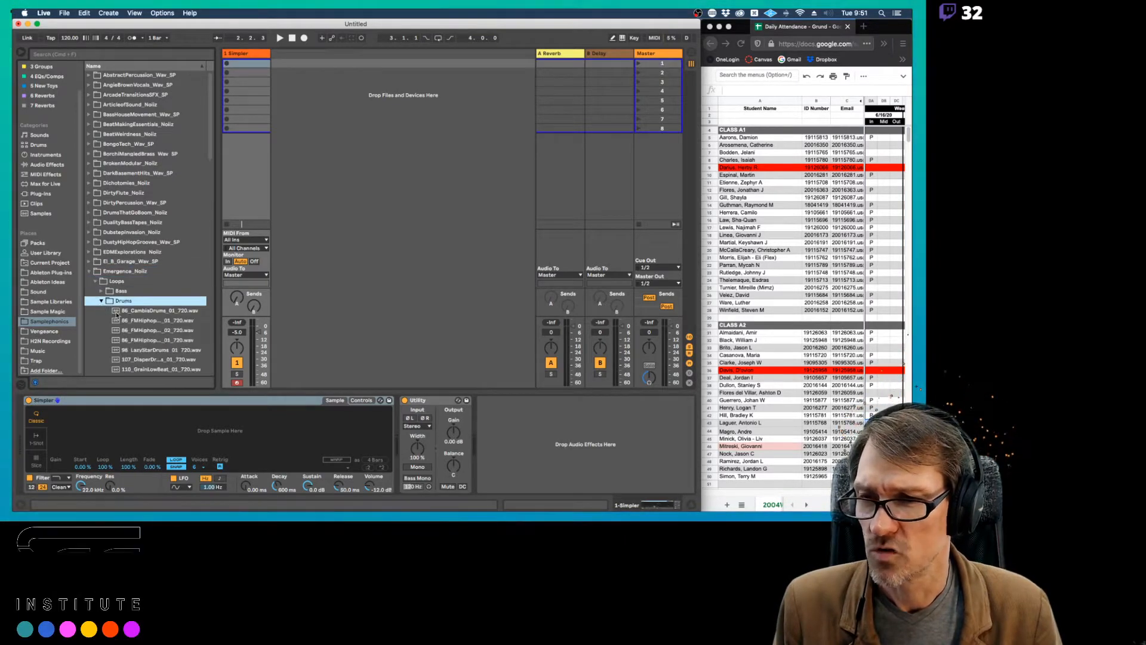
Audition several drum loops and load 86_FMHiphopDrums_01_720.wav into Simpler.
click(119, 329)
scroll(161, 317, down, 3)
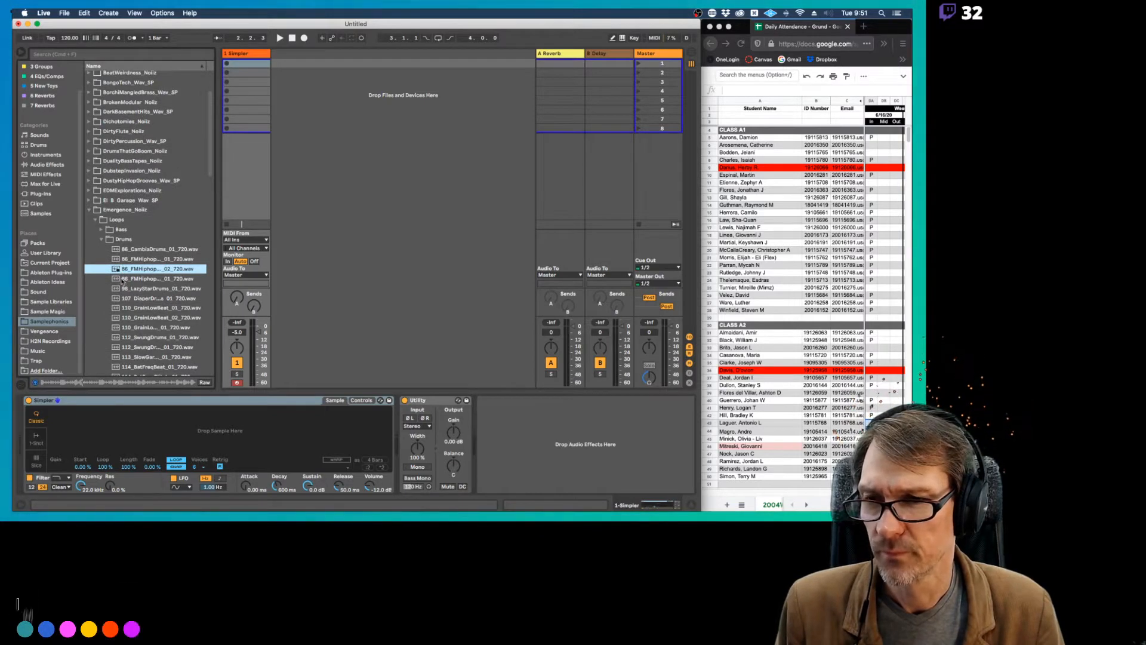
click(116, 299)
click(117, 308)
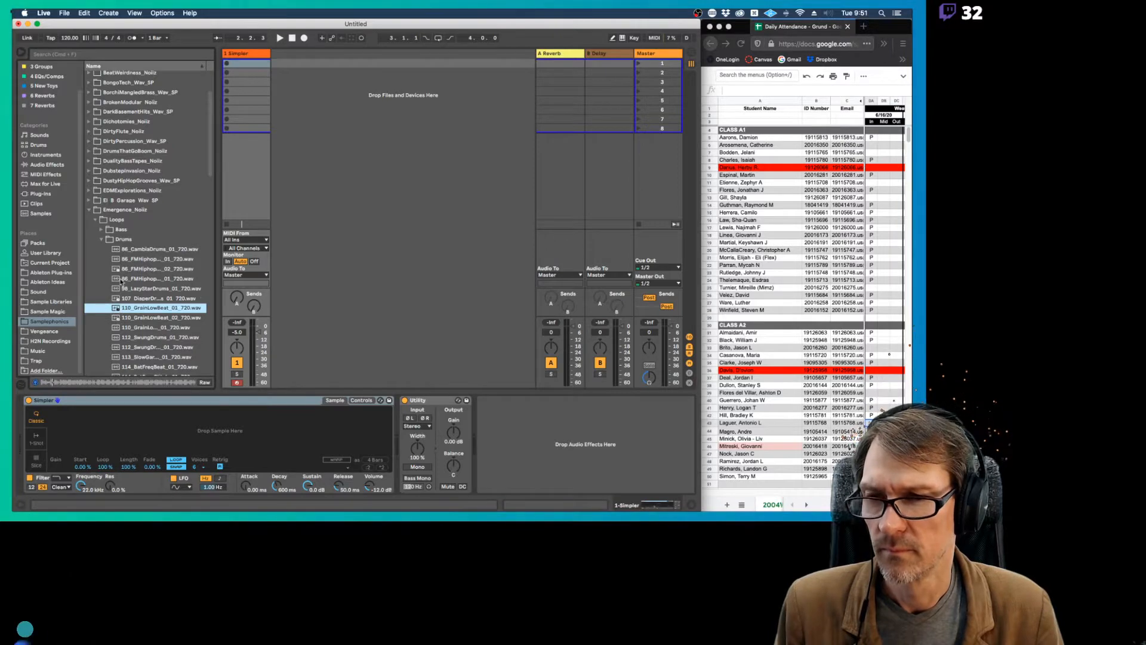
click(116, 261)
click(113, 249)
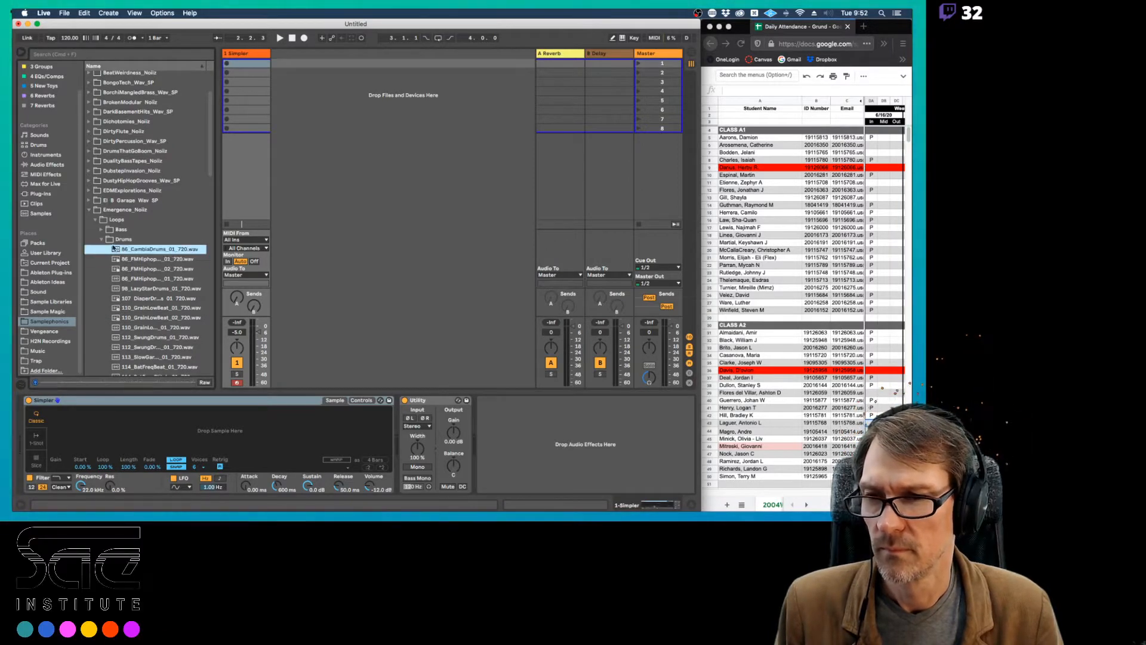
click(116, 259)
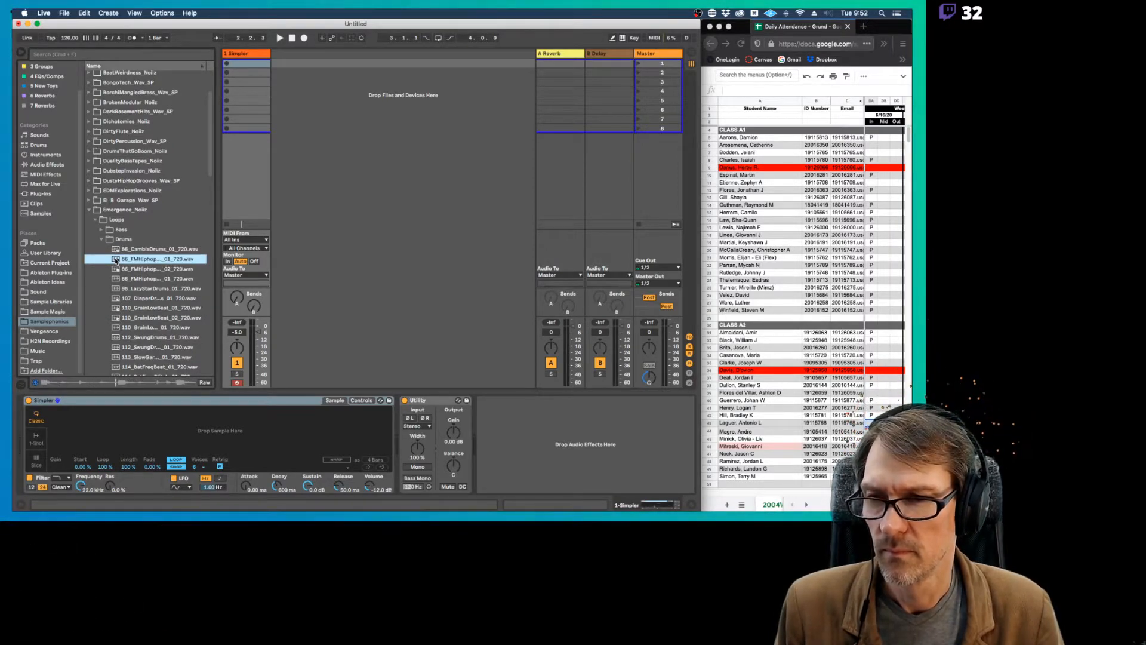
drag(116, 261, 145, 419)
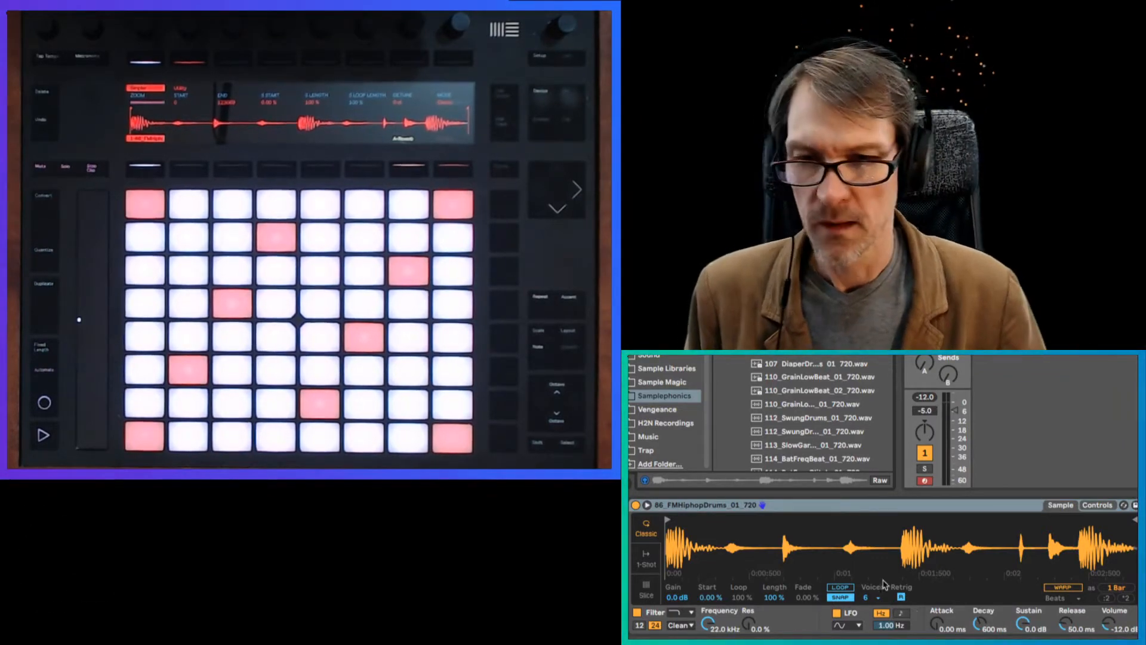
Try the sample with Loop on, enabling Warp and setting its transient loop mode to no looping, and turn Loop back off.
click(843, 587)
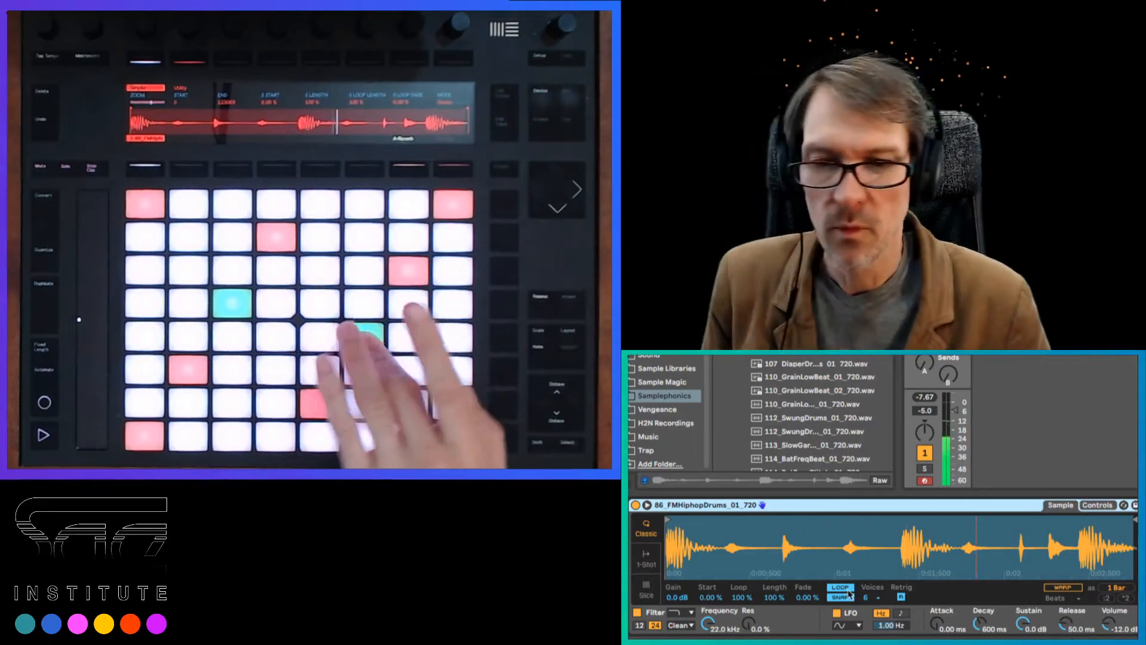
click(1061, 588)
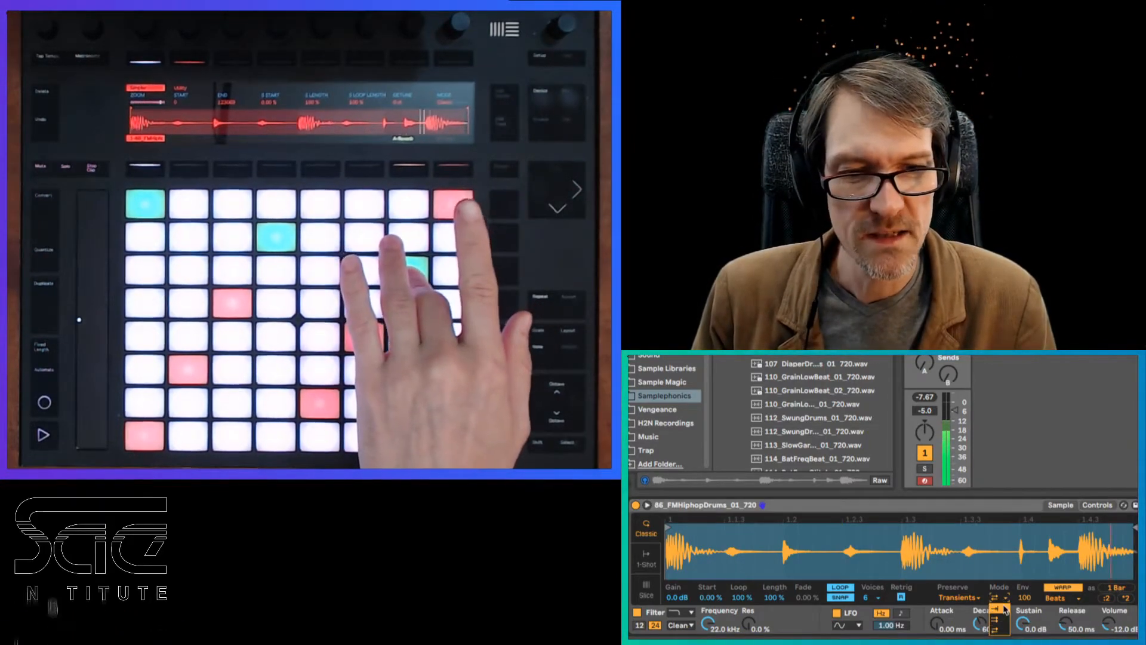
click(1006, 608)
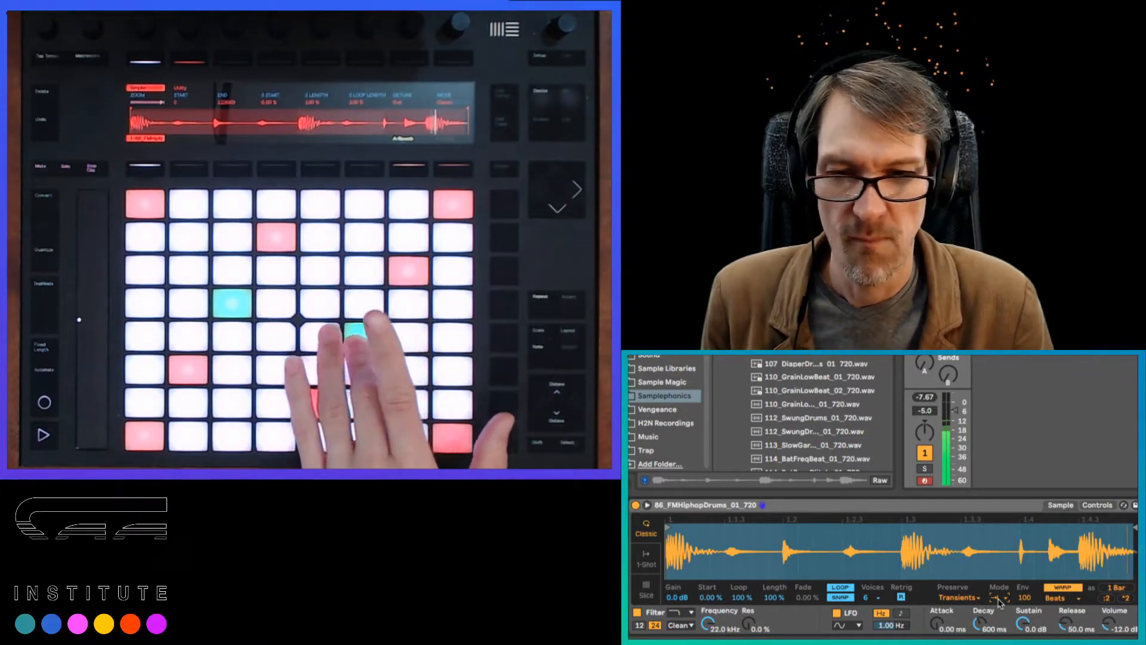
click(839, 588)
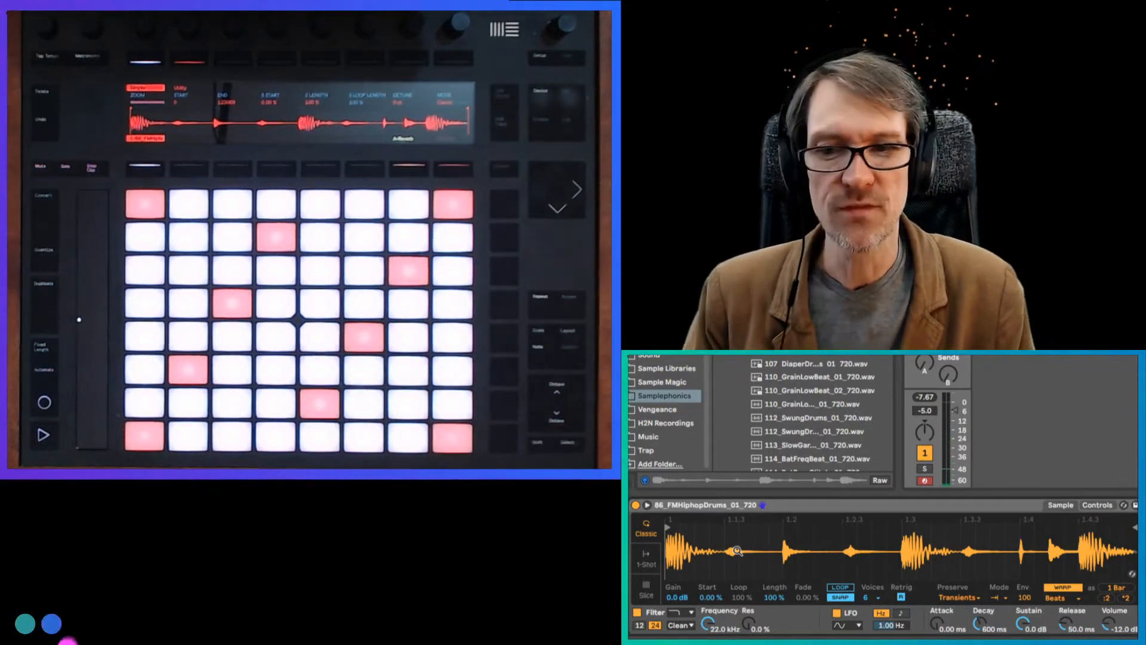
Switch Simpler to Slice mode and move the slice markers near 1.2.3 and 1.3.3 slightly earlier, ahead of their hits.
click(645, 590)
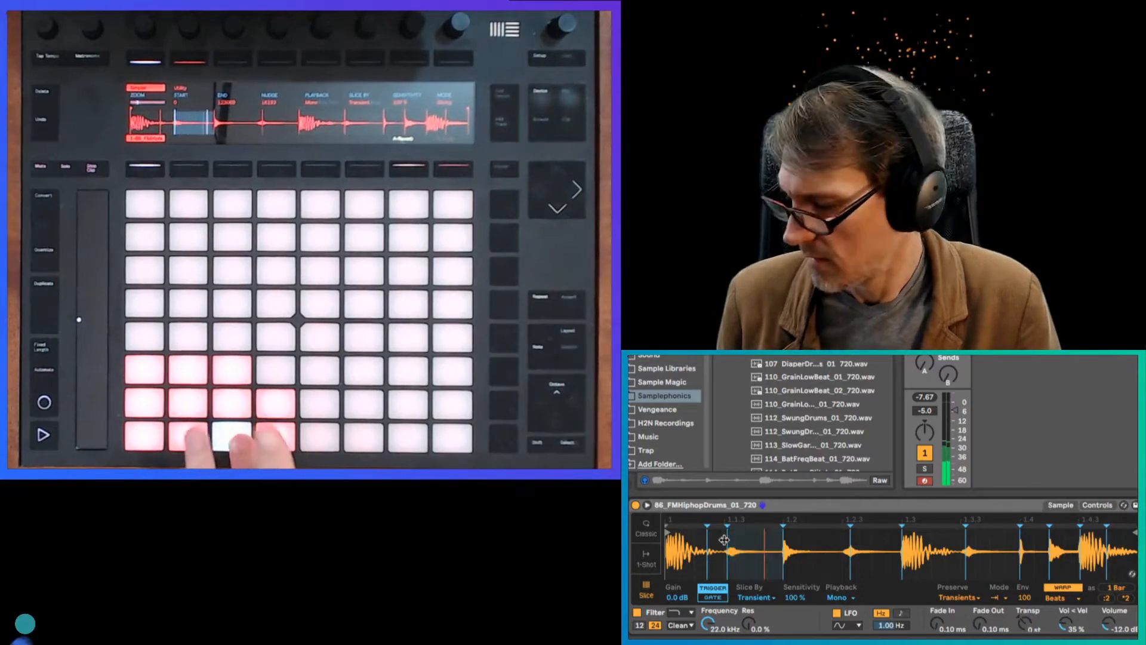
drag(723, 544, 723, 583)
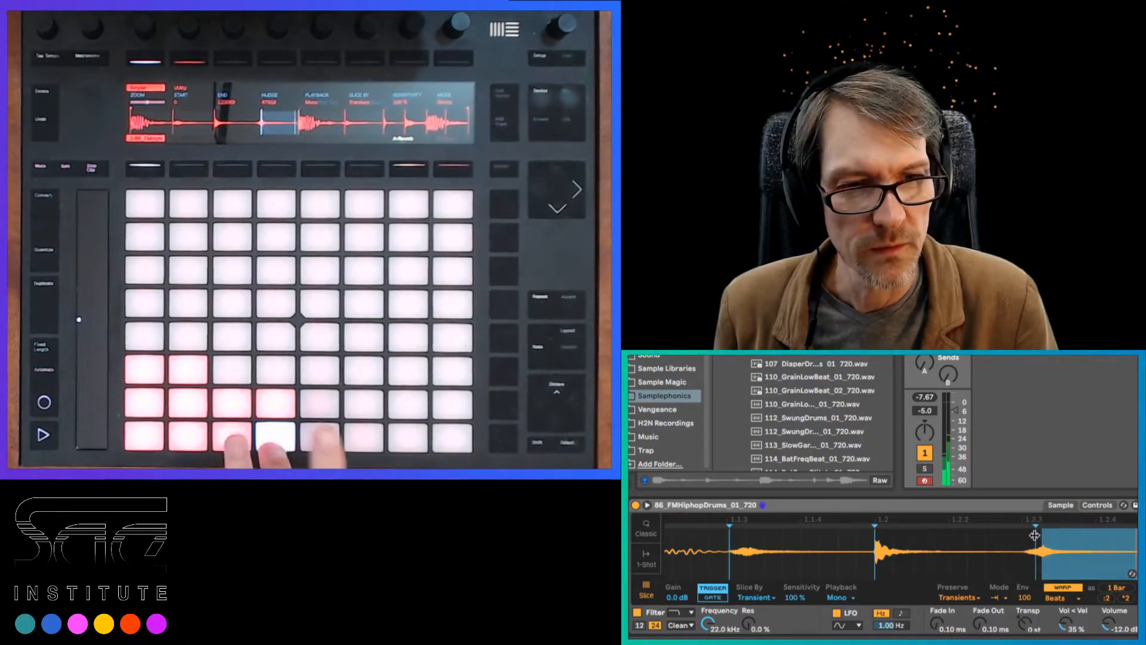
drag(1043, 534, 1024, 536)
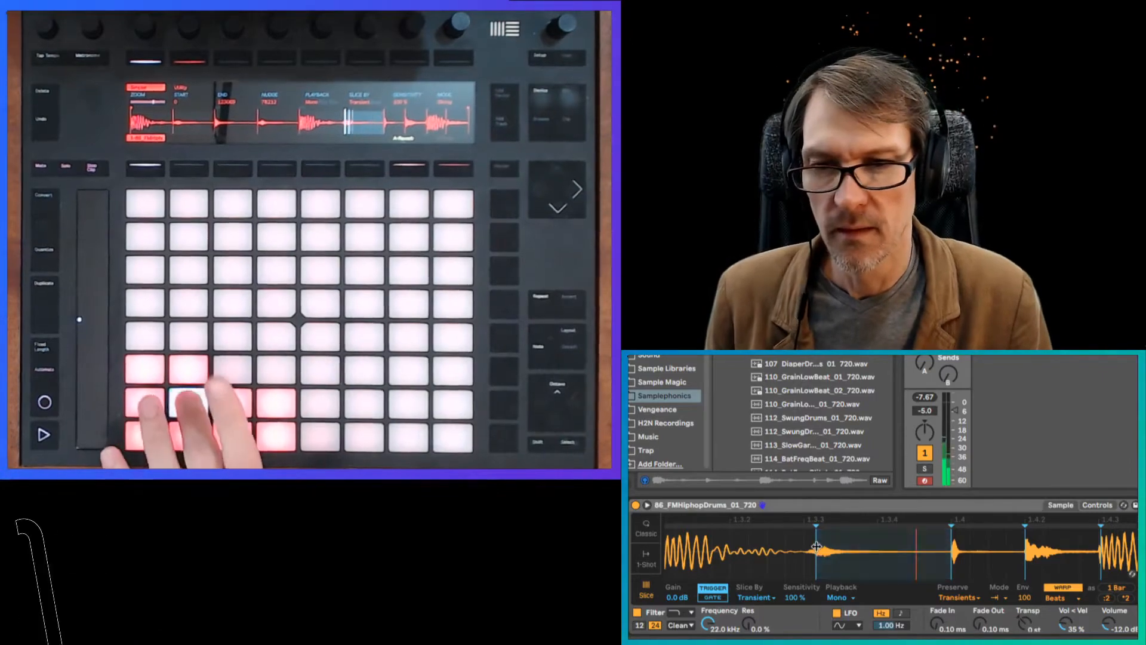
drag(813, 544, 807, 544)
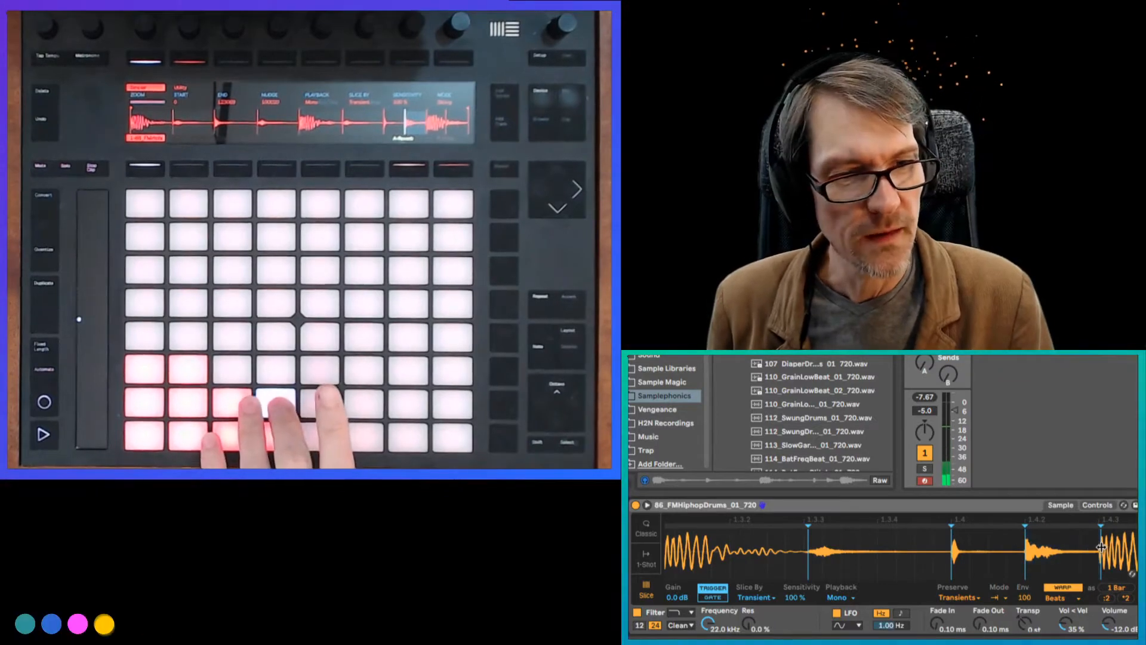
Align the slice marker near 1.4.3 with the start of its hit and delete the extra slice marker after it.
drag(1101, 548, 1102, 612)
mouse_move(1059, 547)
mouse_down()
mouse_move(1080, 546)
mouse_move(1064, 499)
mouse_move(1019, 499)
mouse_up()
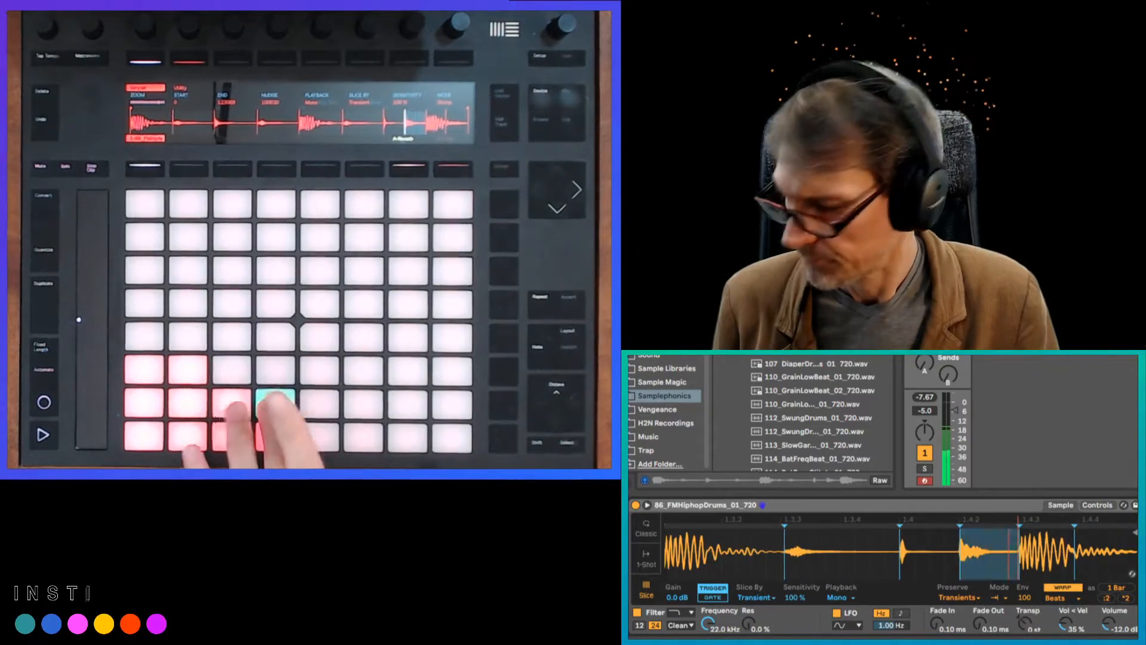
click(1018, 547)
drag(1018, 547, 962, 541)
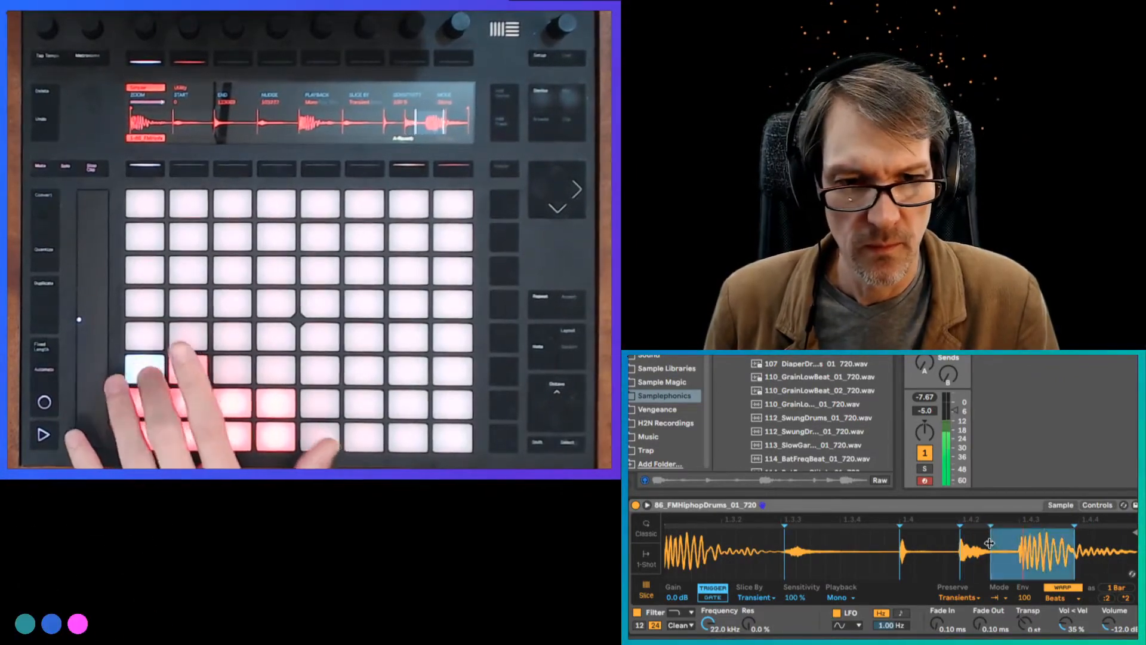
drag(990, 543, 1017, 541)
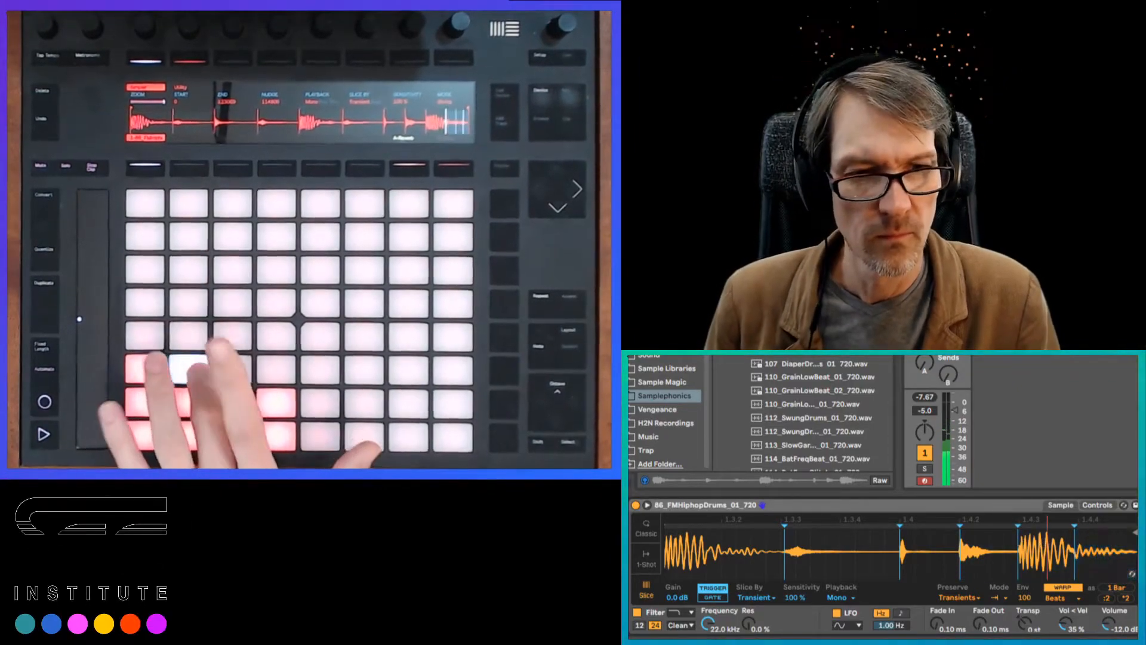
double_click(1073, 539)
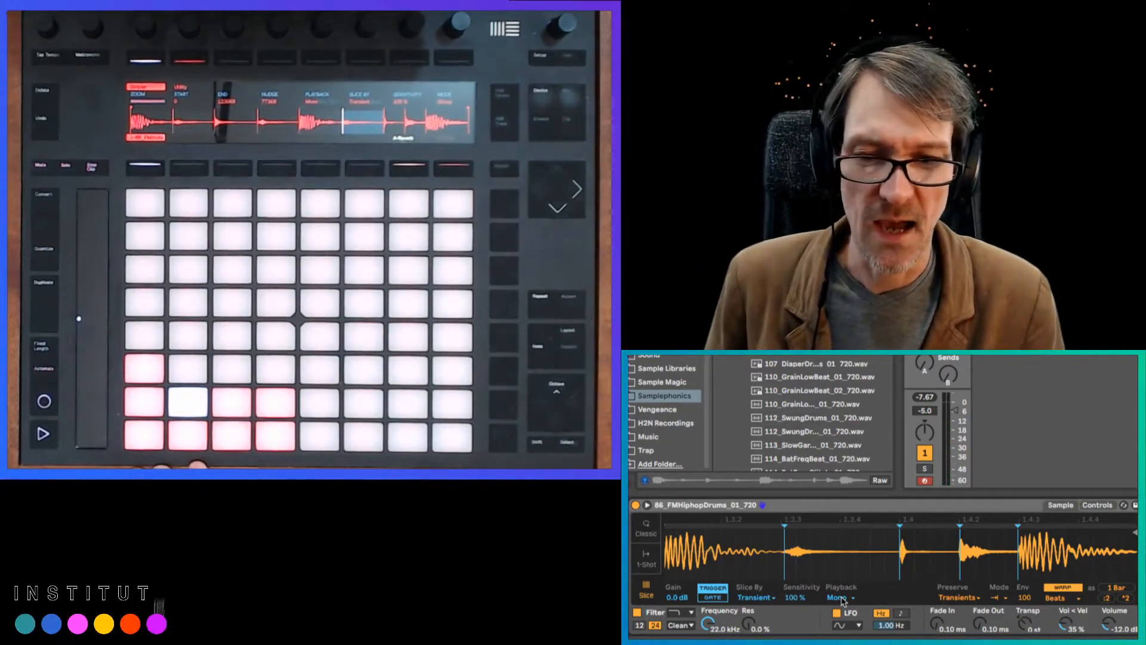
Set the slice Playback mode to Poly.
click(839, 598)
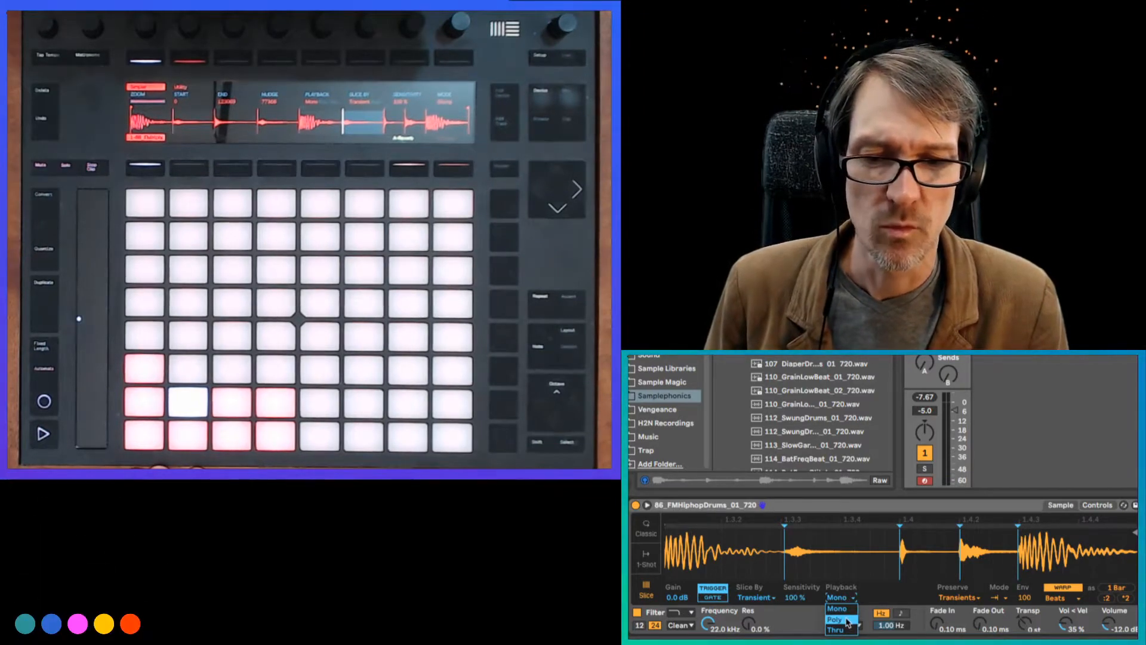
click(848, 620)
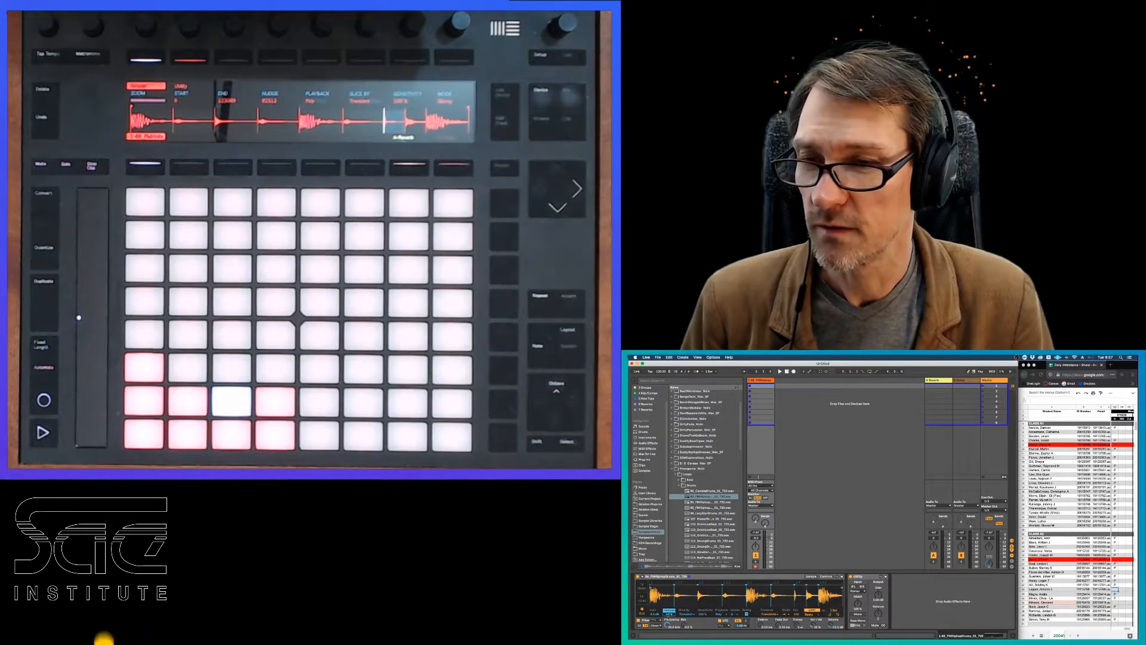
Preview the 114_BatFreqBeat_01_720.wav drum loop and add a second MIDI track with an empty Simpler.
scroll(717, 490, down, 2)
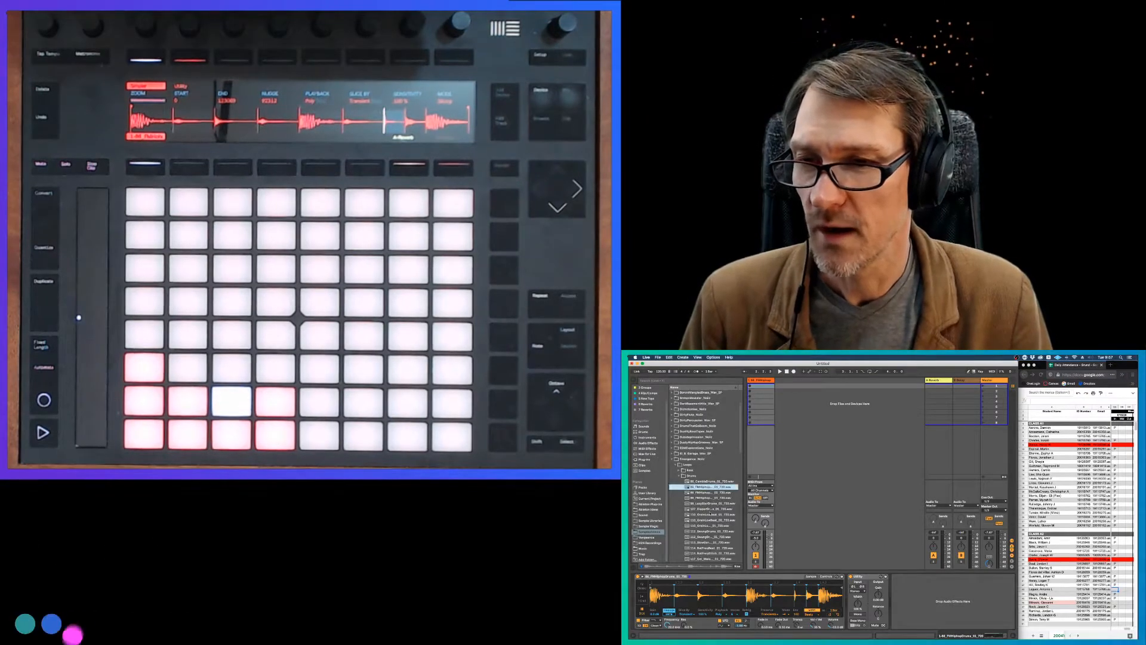
click(706, 537)
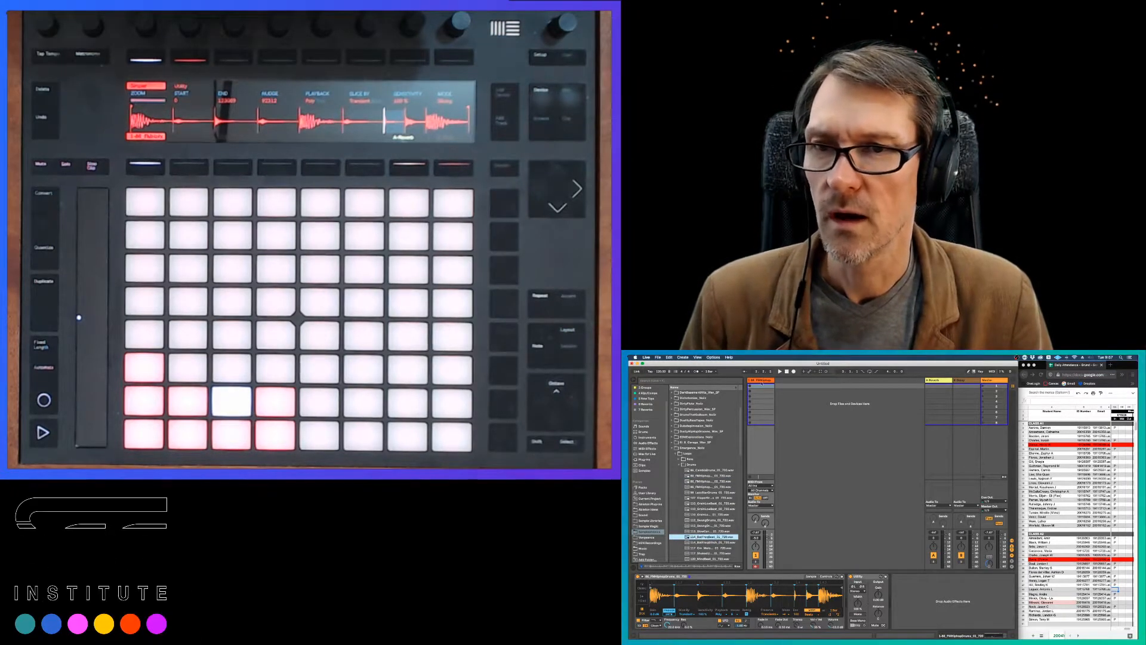
key(super+shift+t)
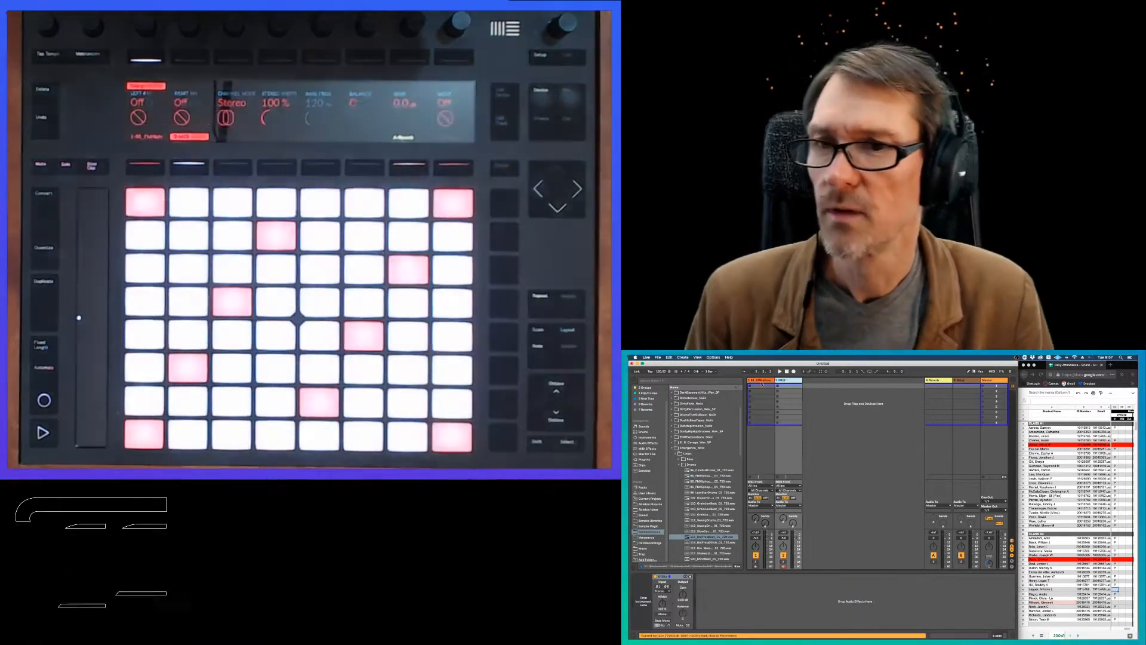
click(647, 438)
drag(684, 442, 641, 608)
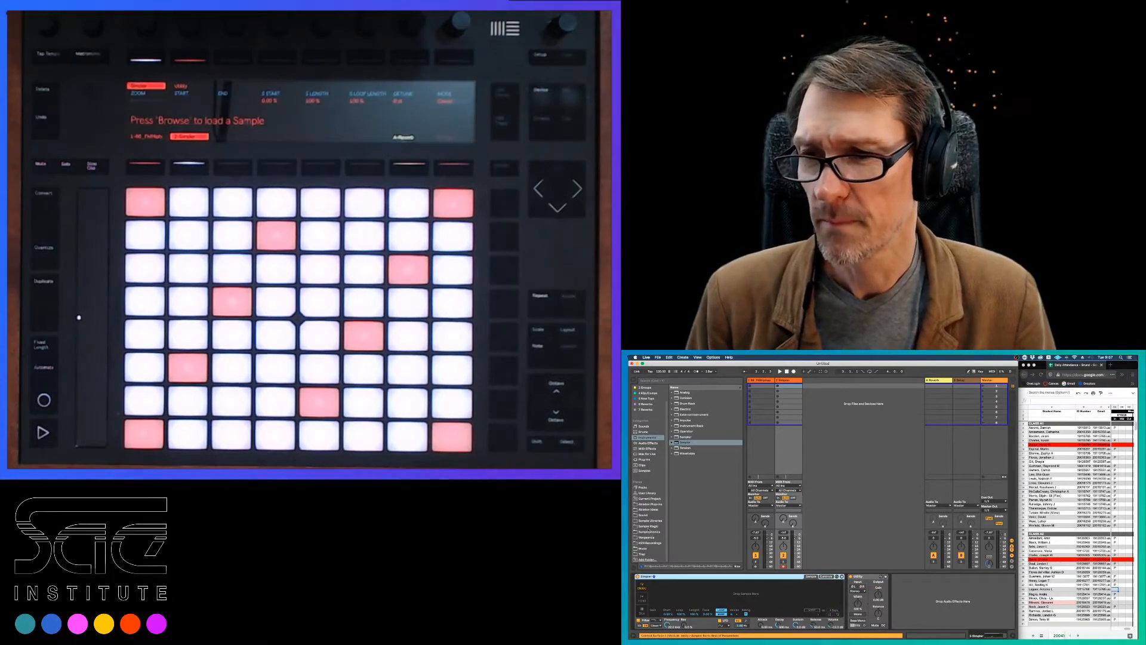
Load 114_BatFreqBeat_01_720.wav into the second track's Simpler, switch it to Slice mode and set Sensitivity to 73%.
click(647, 532)
double_click(710, 536)
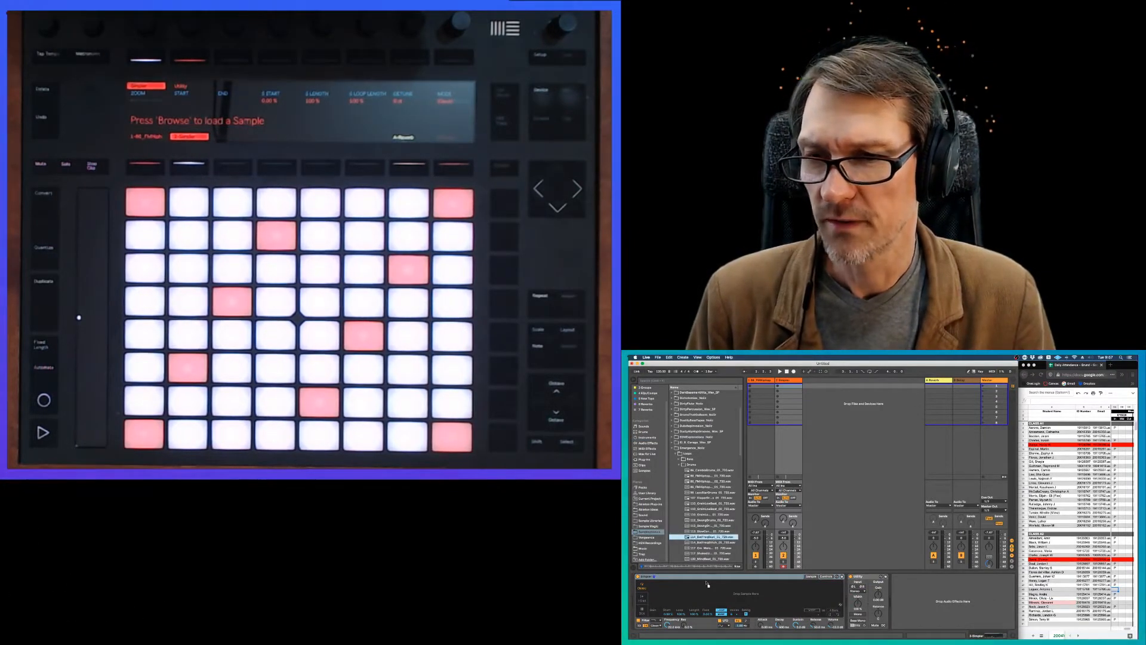
click(639, 613)
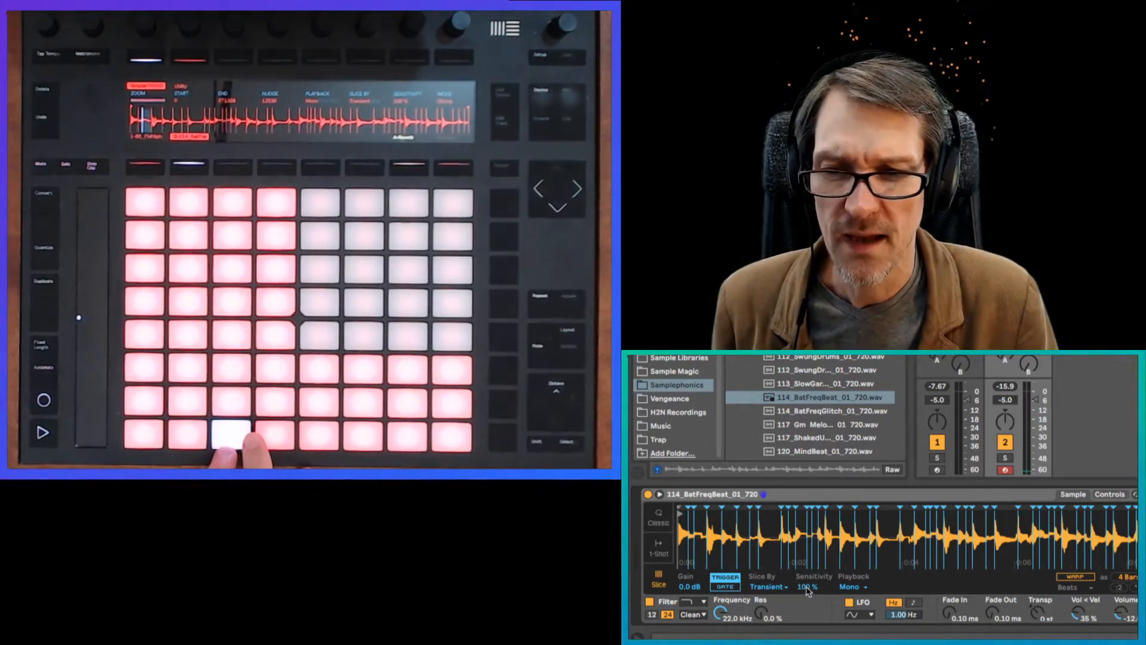
drag(807, 588, 809, 591)
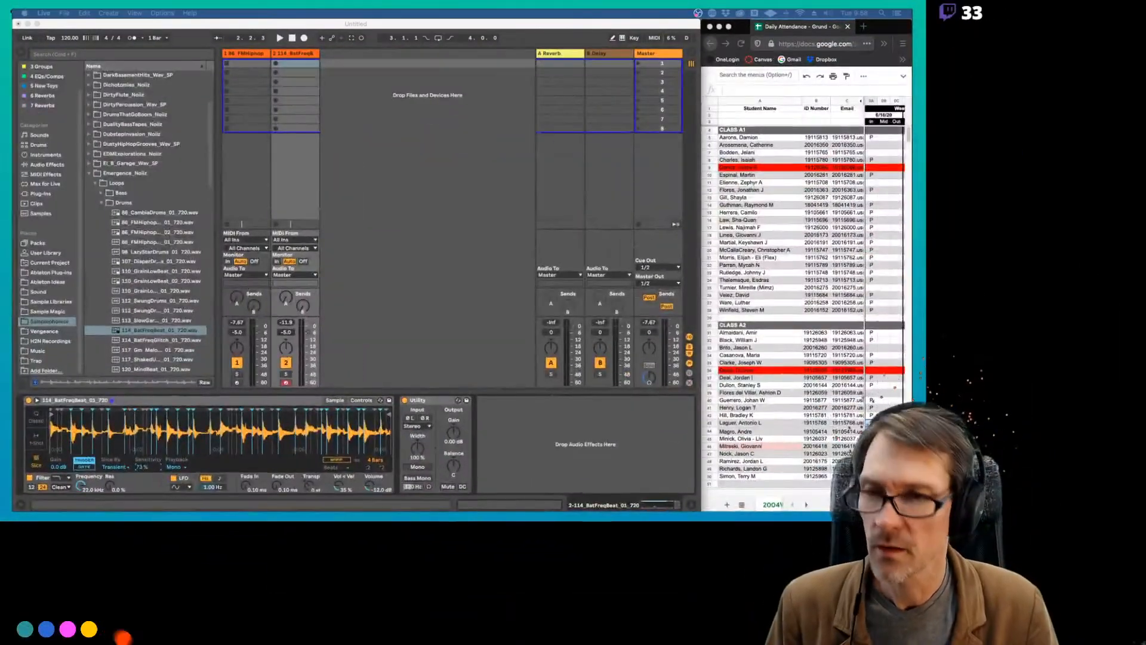
Select the first drum track, turn on the metronome and set the tempo to 85 BPM with playback running.
click(242, 62)
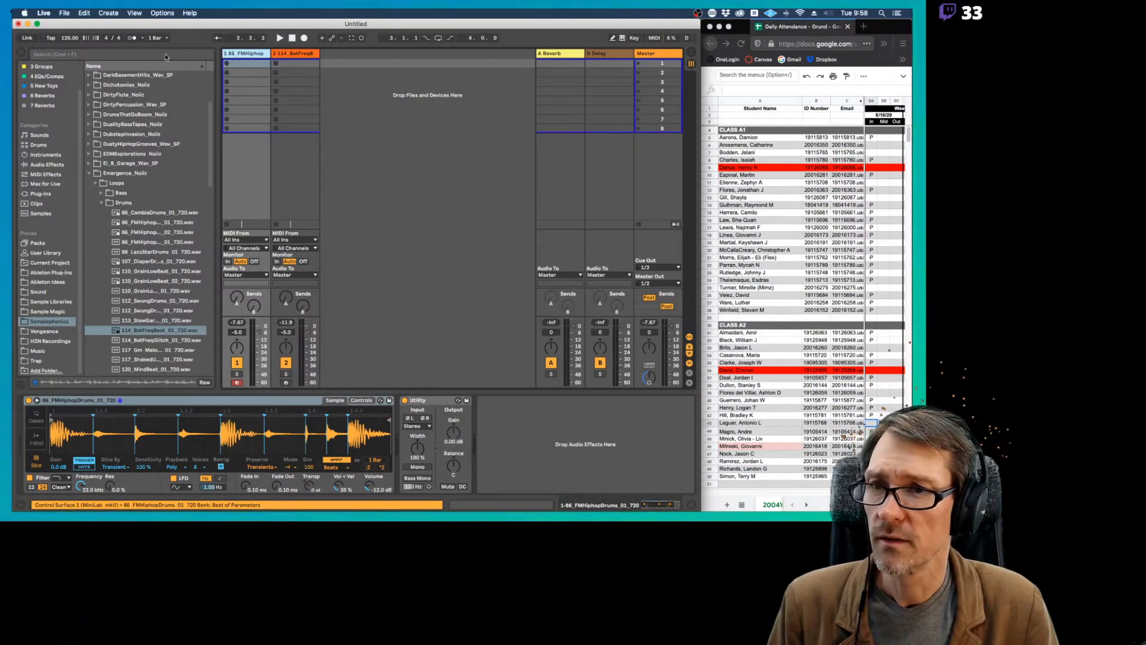
click(132, 38)
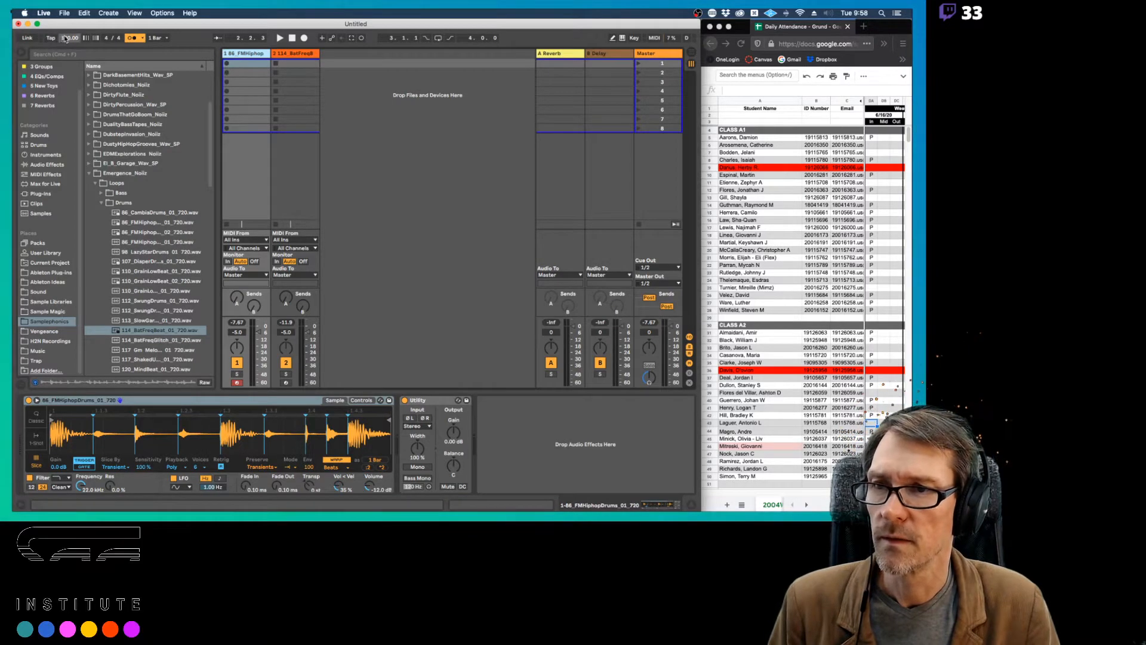
drag(64, 38, 66, 49)
key(space)
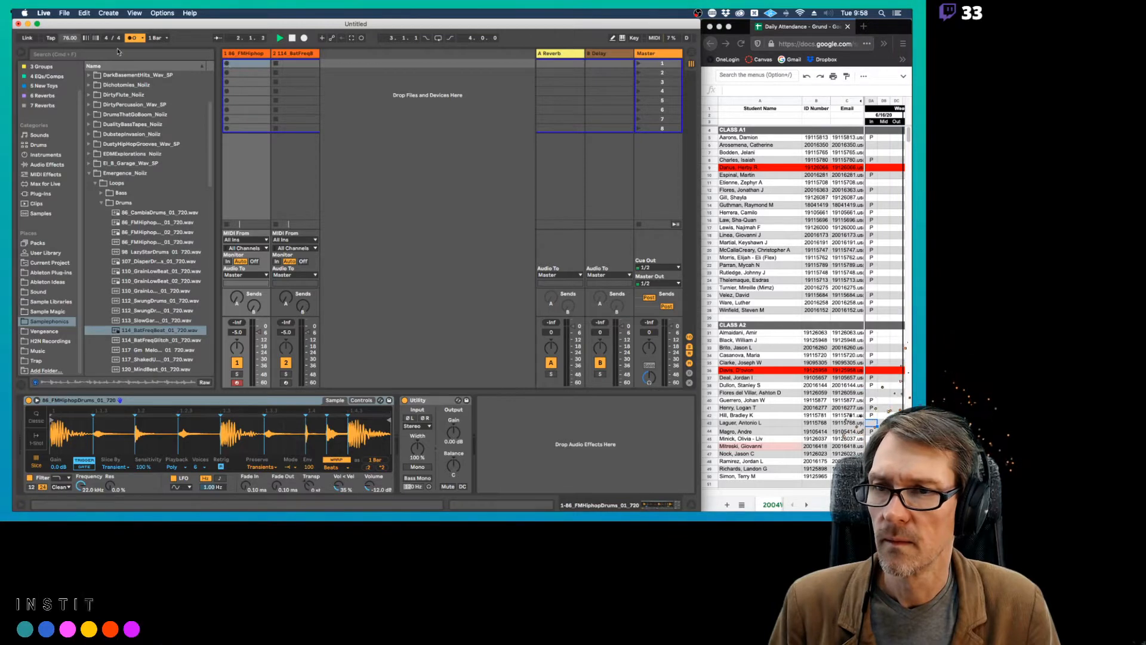
click(65, 40)
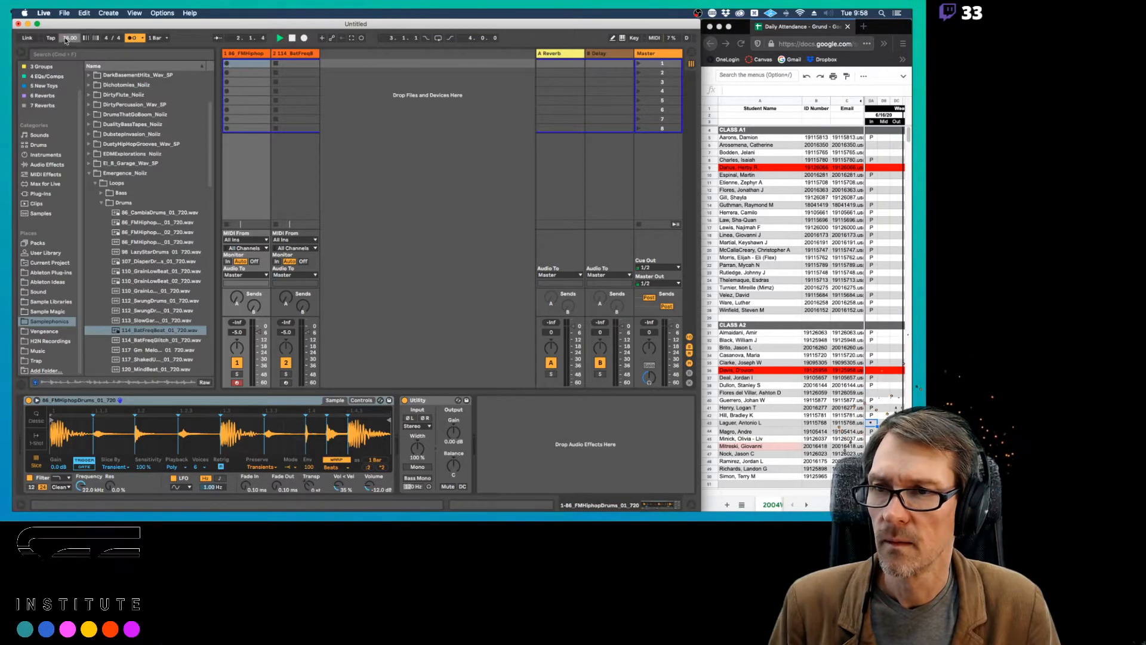
Record a looping clip of played slices into the first slot of the FMHiphop track and of the BatFreqBeat track.
click(226, 65)
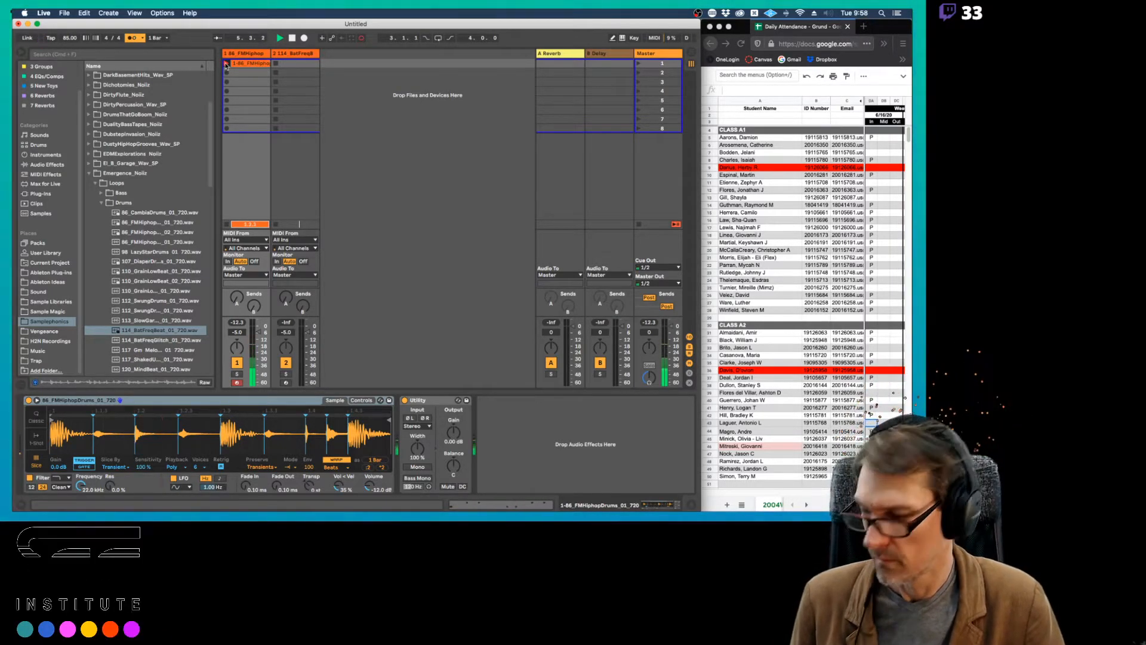
click(227, 65)
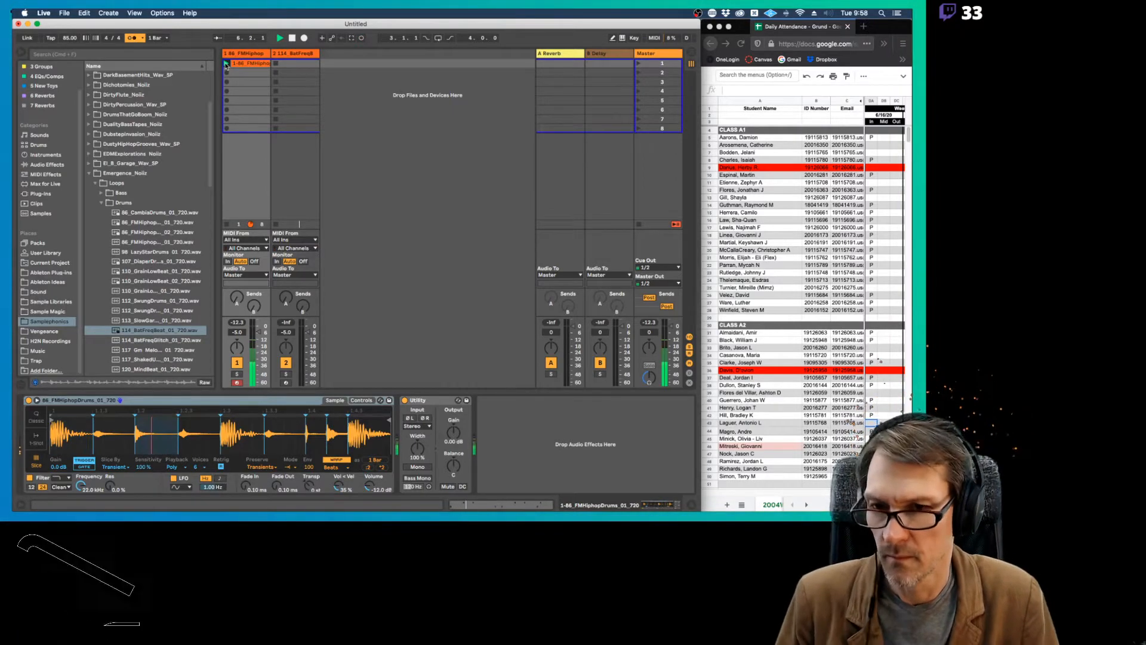
click(277, 64)
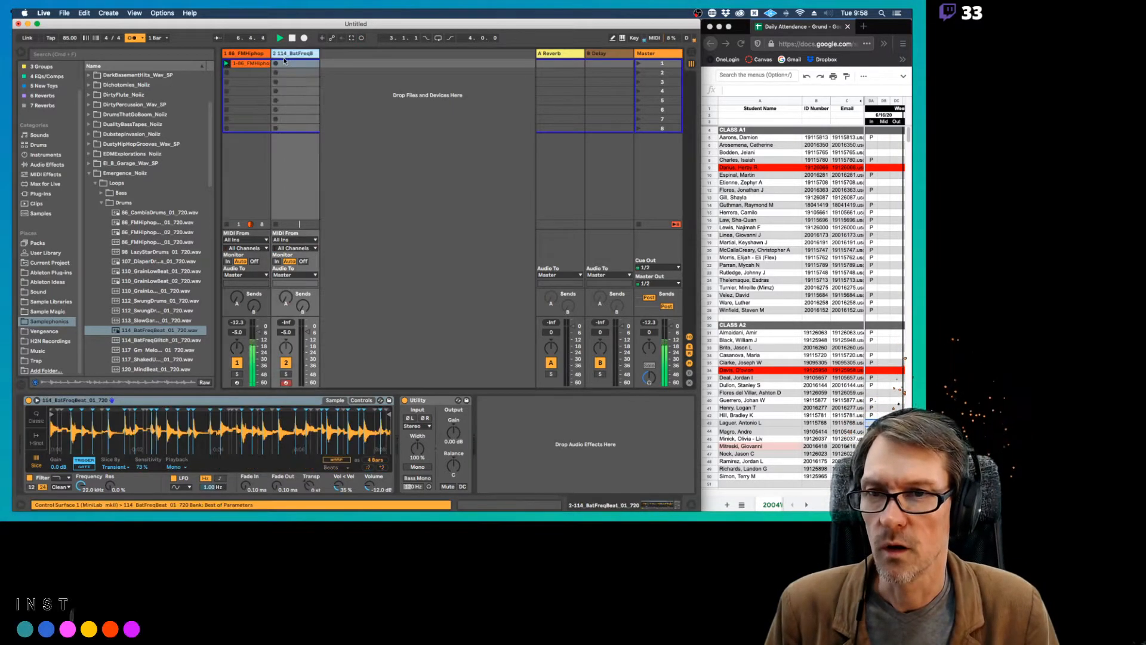
click(276, 64)
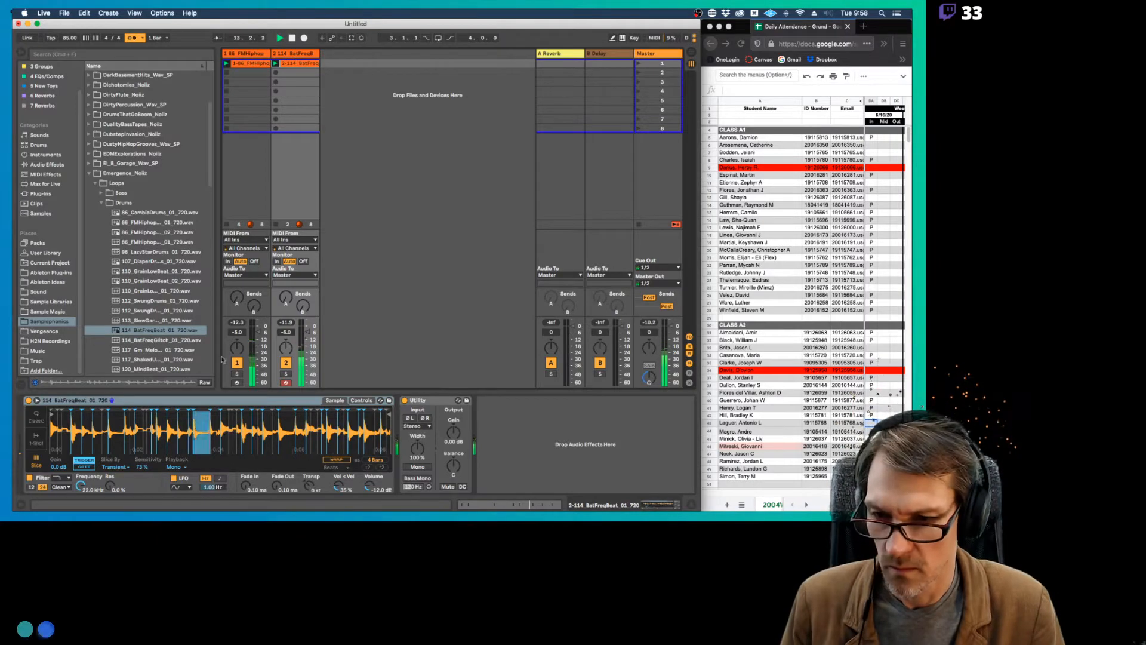
Set the BatFreqBeat Simpler's slice Playback to Poly and overdub more hits into its looping clip.
click(175, 467)
click(177, 482)
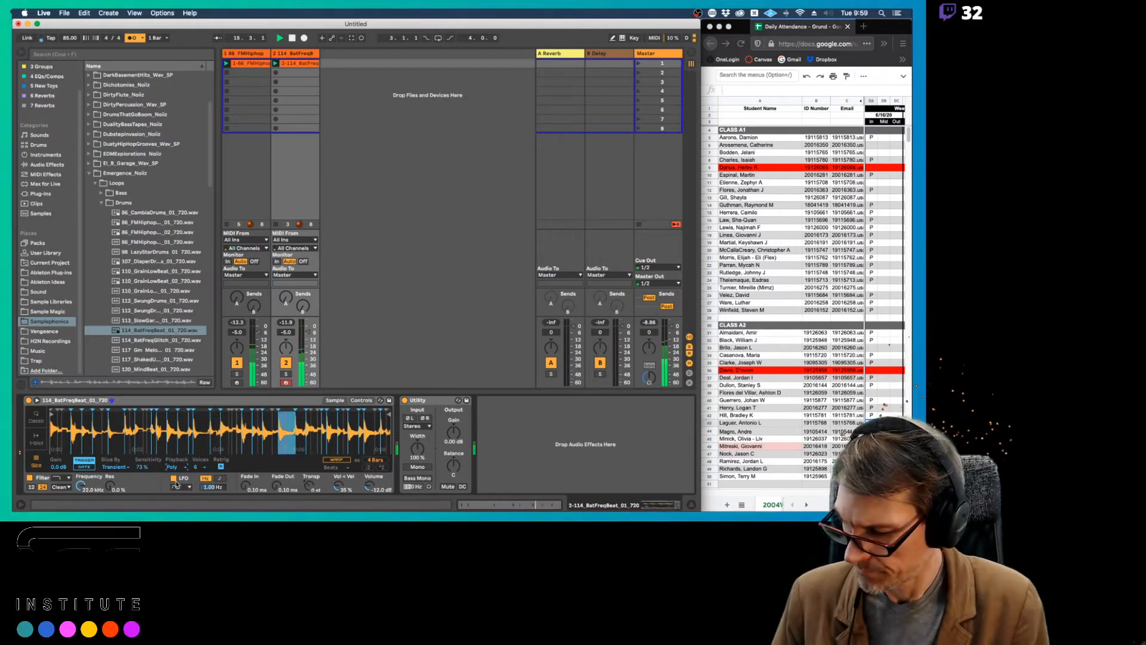
click(363, 38)
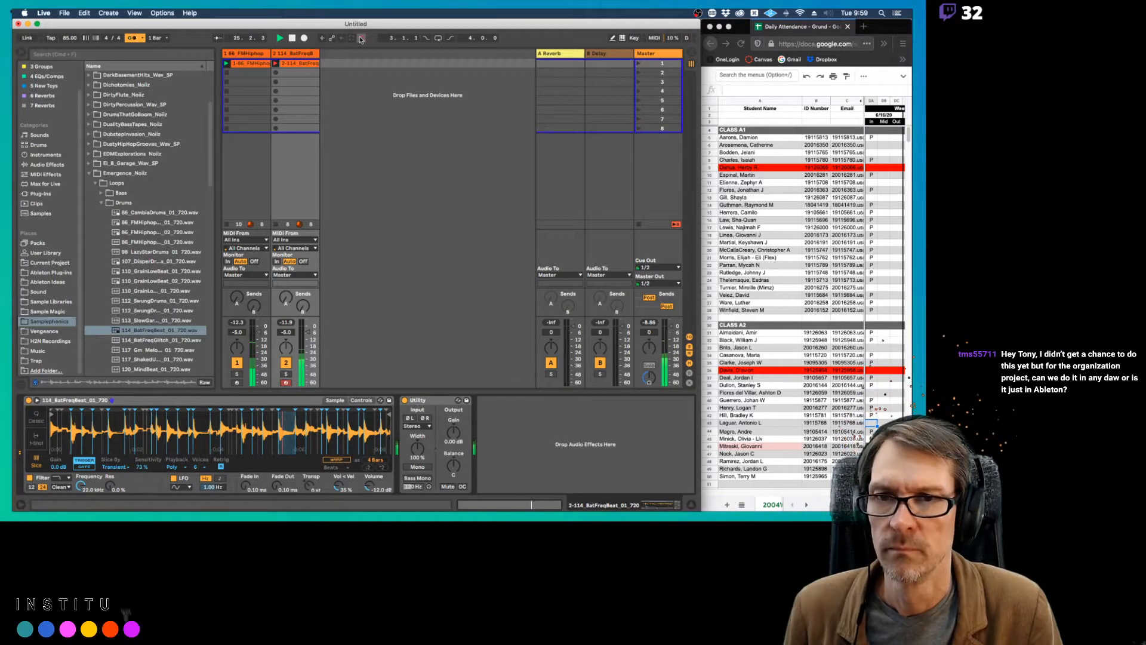
Turn off the metronome and add a third MIDI track after the BatFreqBeat track.
click(133, 38)
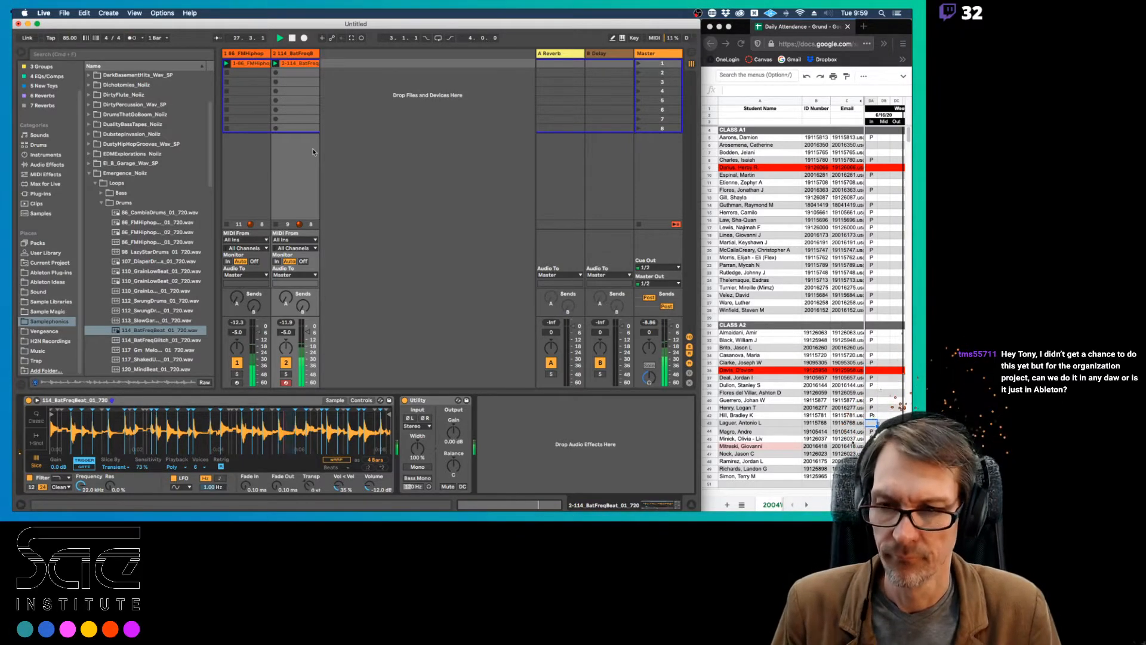
click(289, 55)
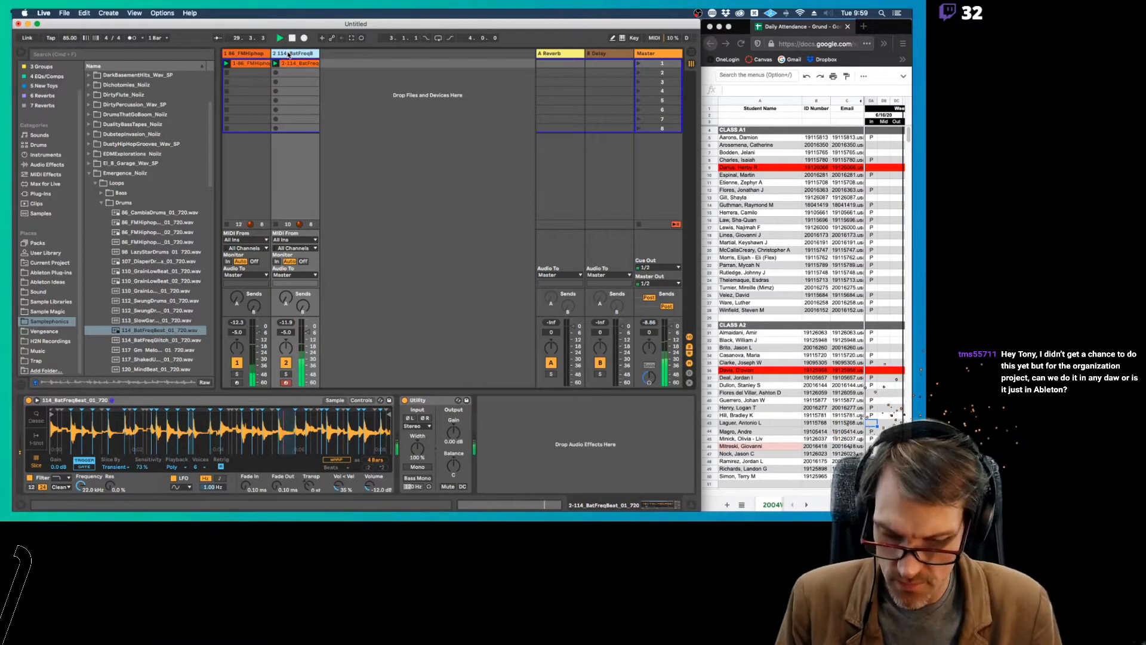
key(super+shift+t)
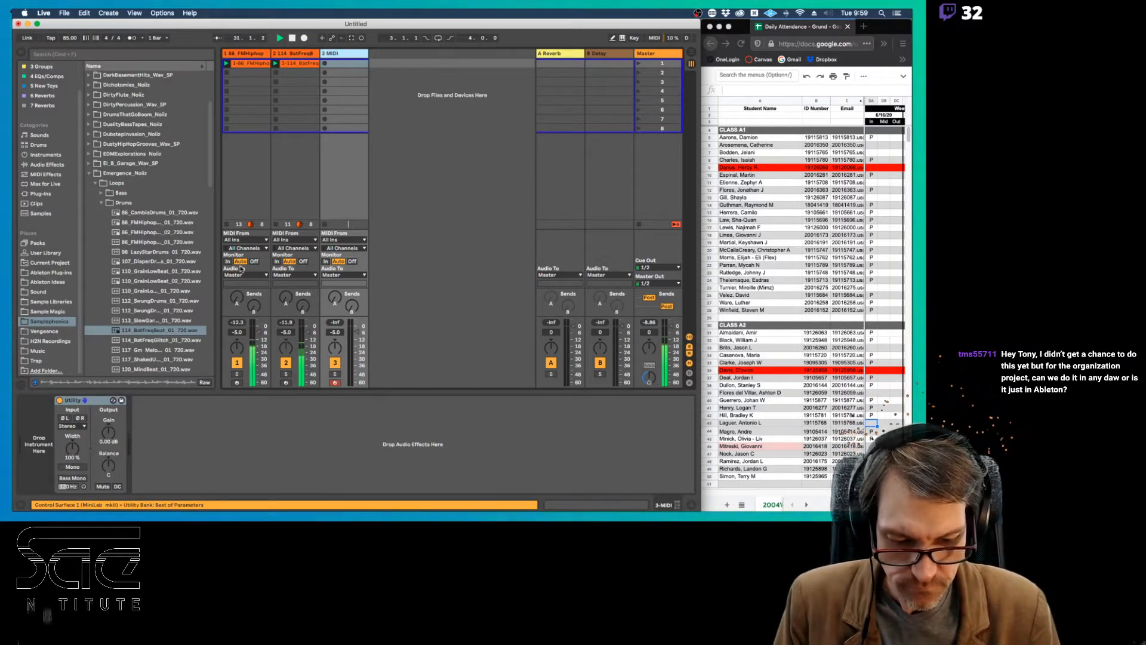
Preview further drum loops and load 120_SnowCrunchBeat_01_720.wav into a Simpler on the third track.
click(150, 342)
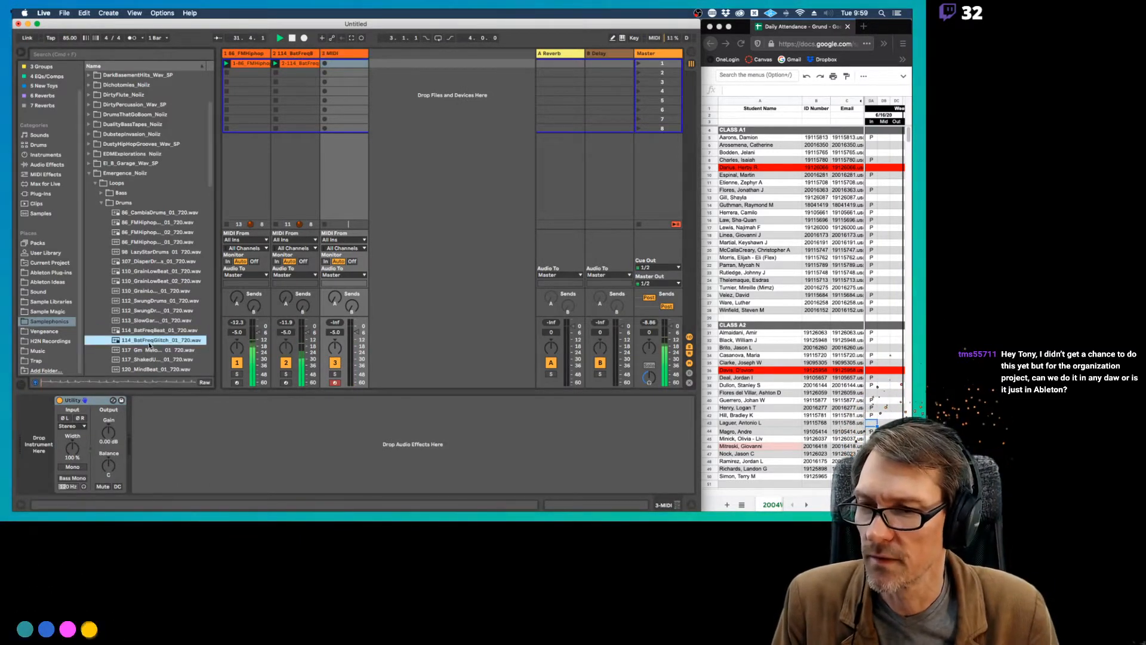
scroll(148, 344, down, 2)
scroll(146, 343, down, 3)
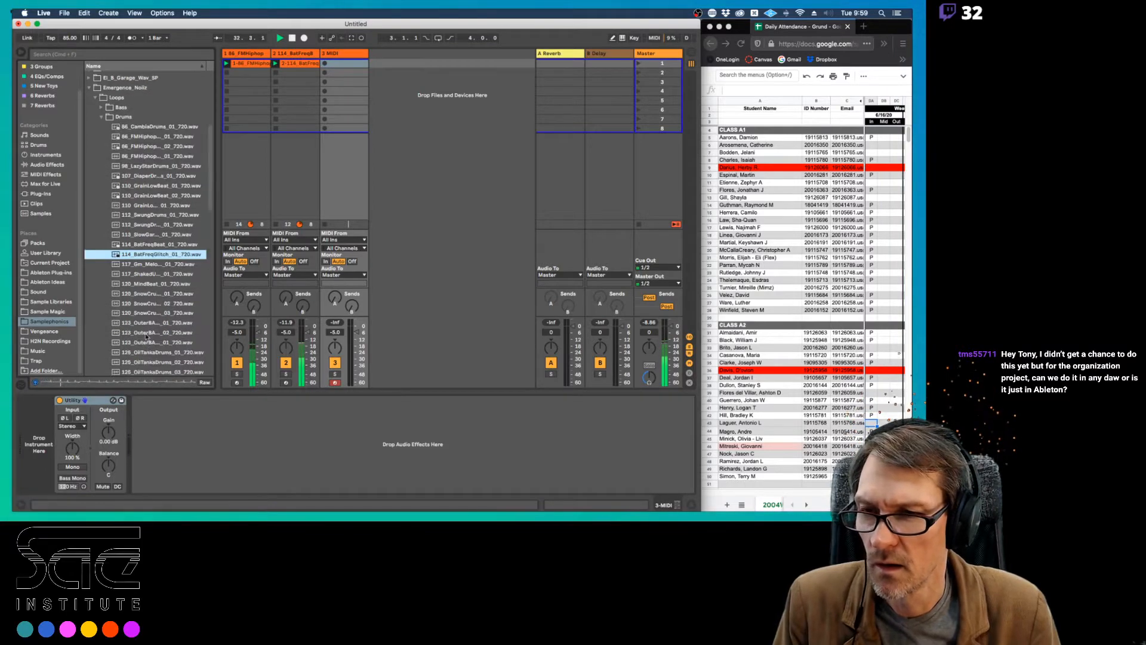
click(146, 293)
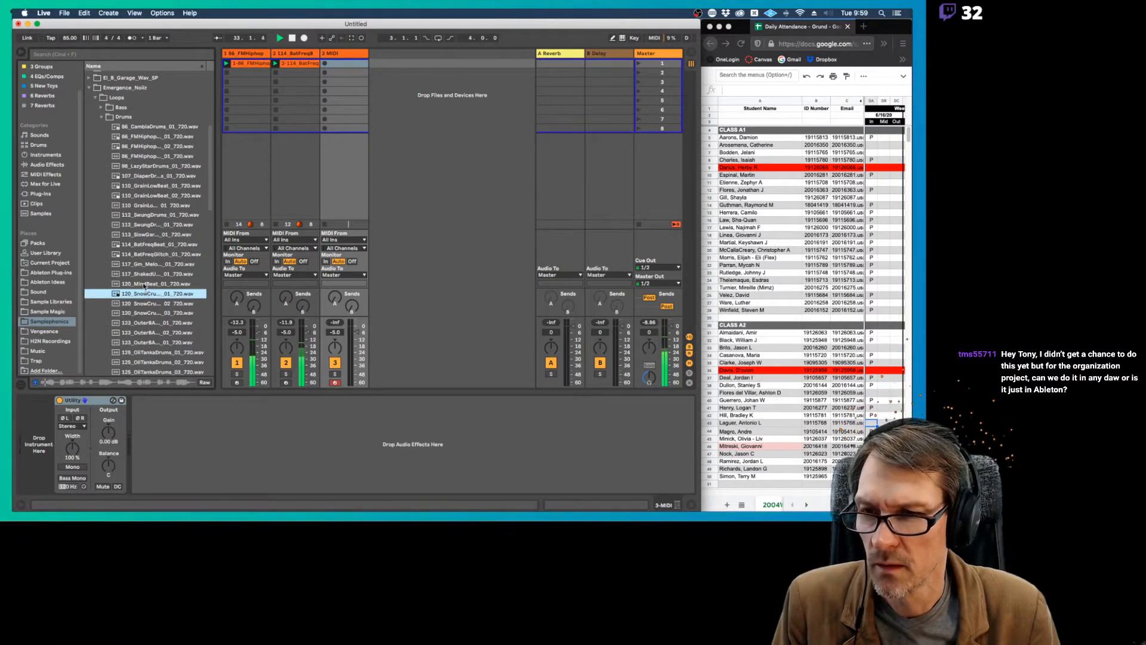
drag(143, 295, 38, 450)
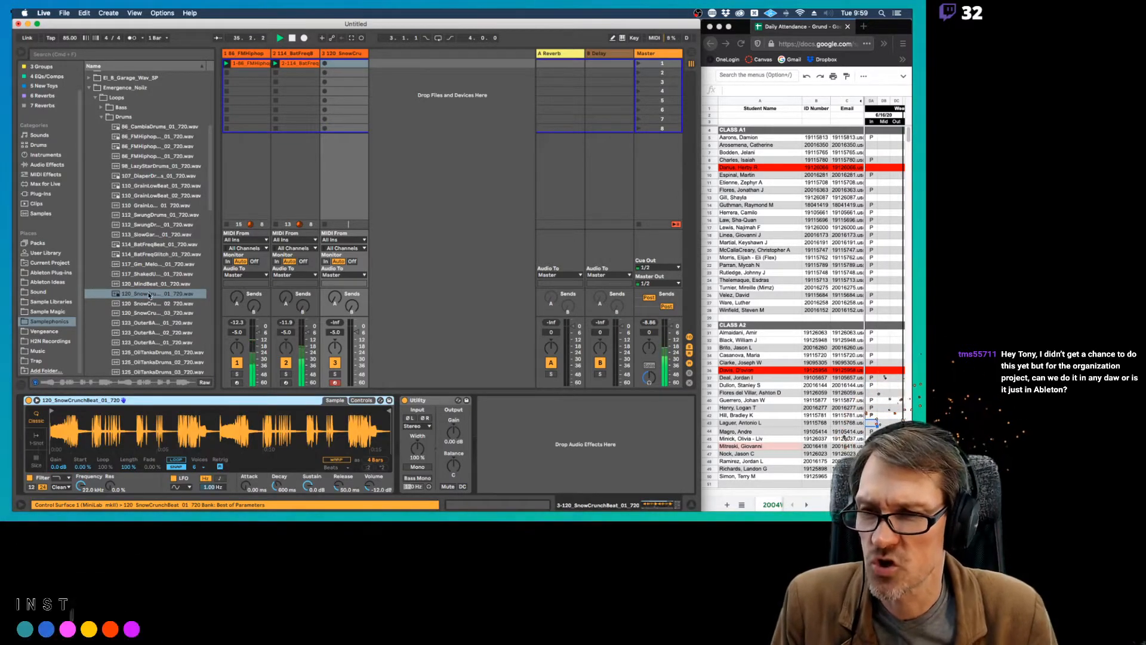
Switch the SnowCrunchBeat Simpler to Slice mode, set Sensitivity to 27% and examine the slice markers up close.
click(36, 463)
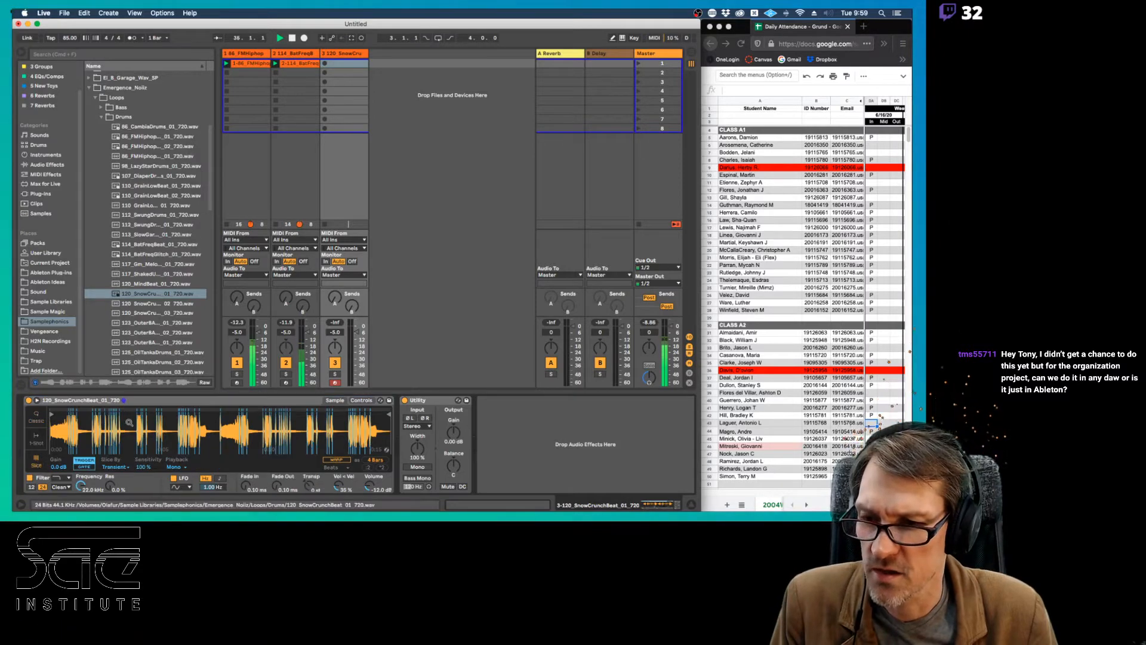
drag(142, 466, 142, 500)
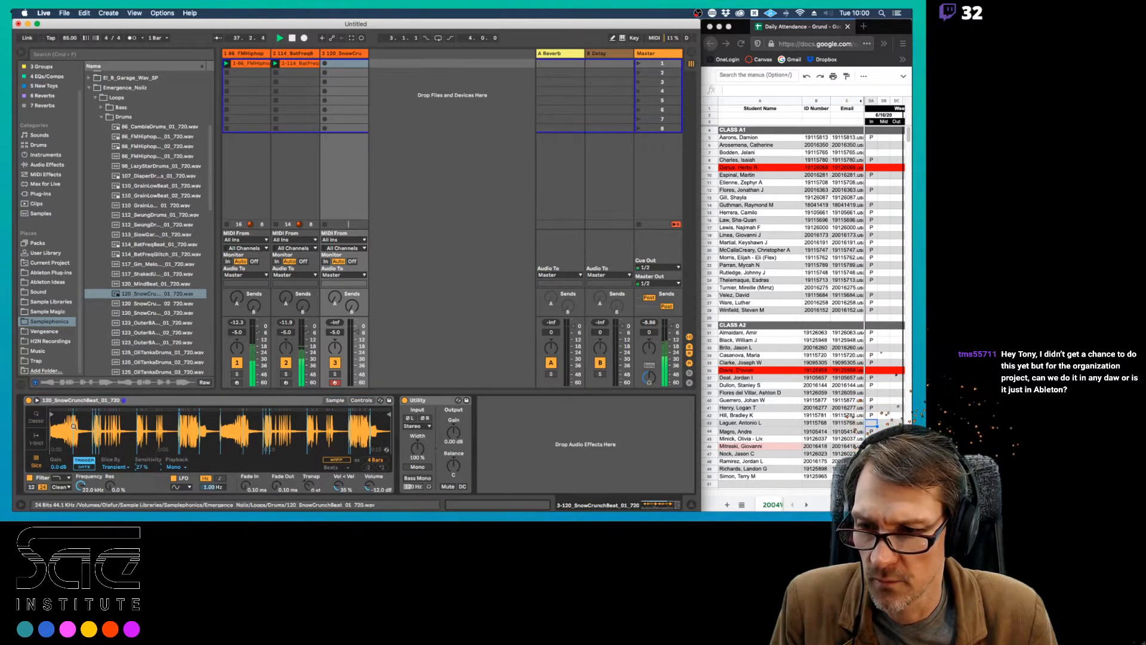
drag(124, 418, 124, 460)
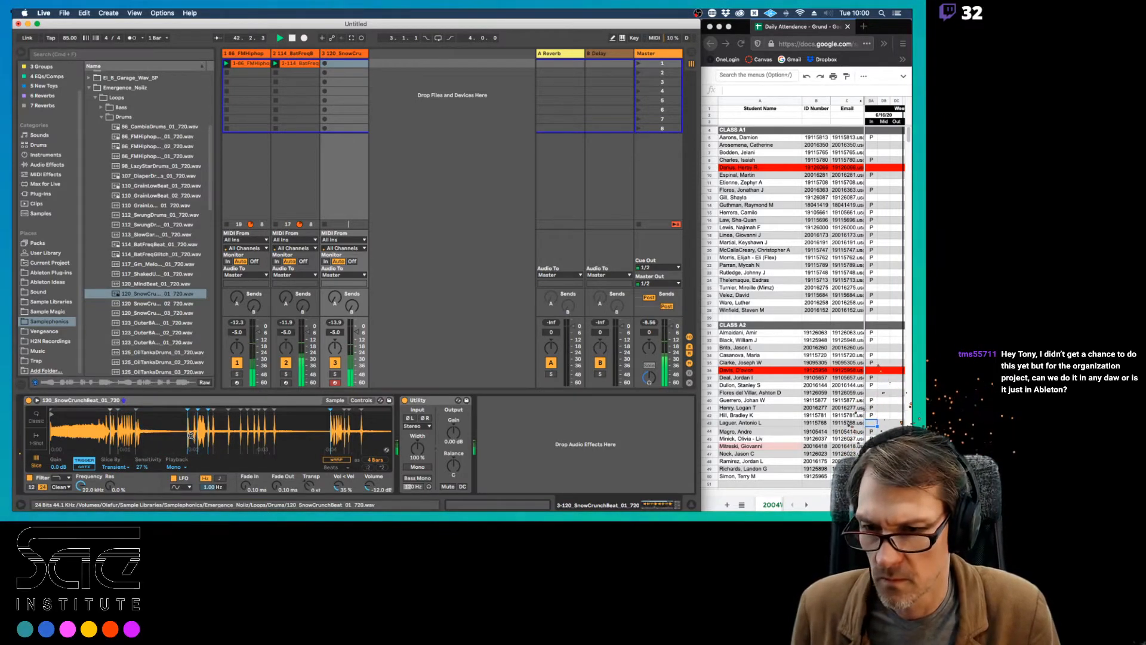
mouse_move(193, 421)
mouse_down()
mouse_move(192, 451)
mouse_move(197, 423)
mouse_up()
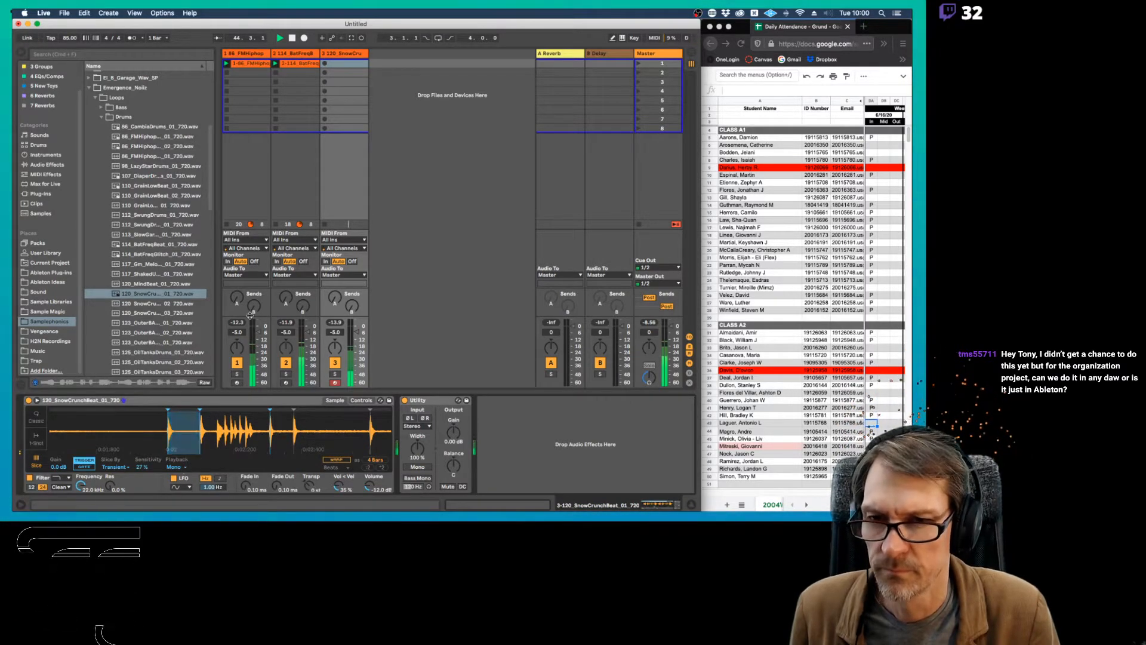
Record a looping clip of played slices into the first slot of the SnowCrunchBeat track.
click(329, 64)
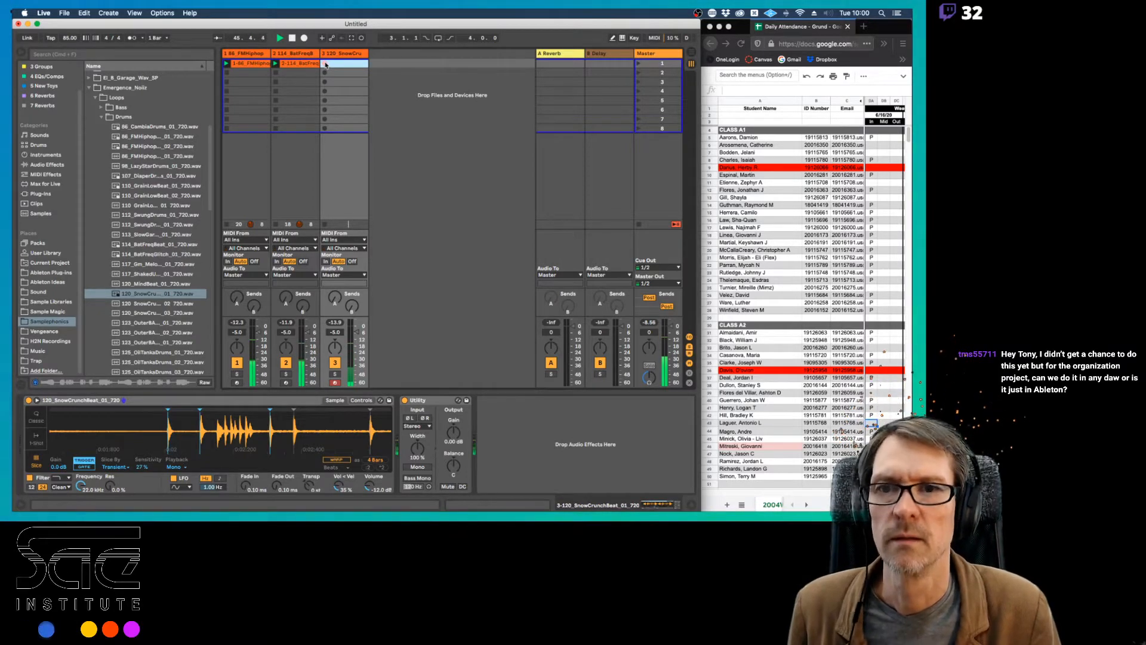
click(326, 64)
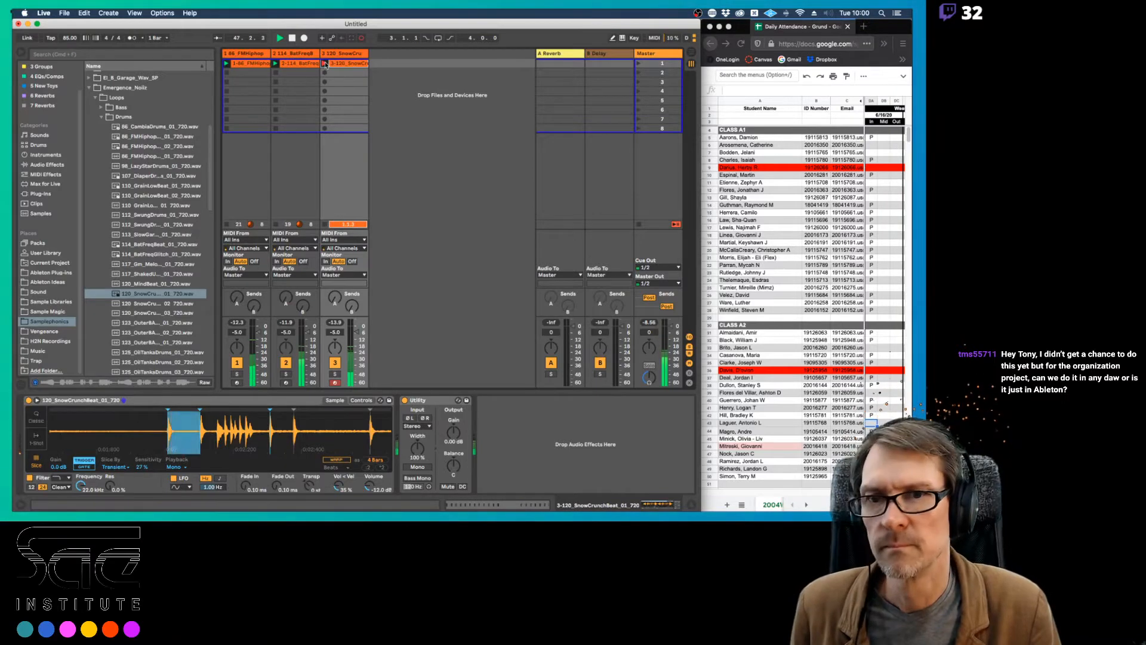
click(326, 64)
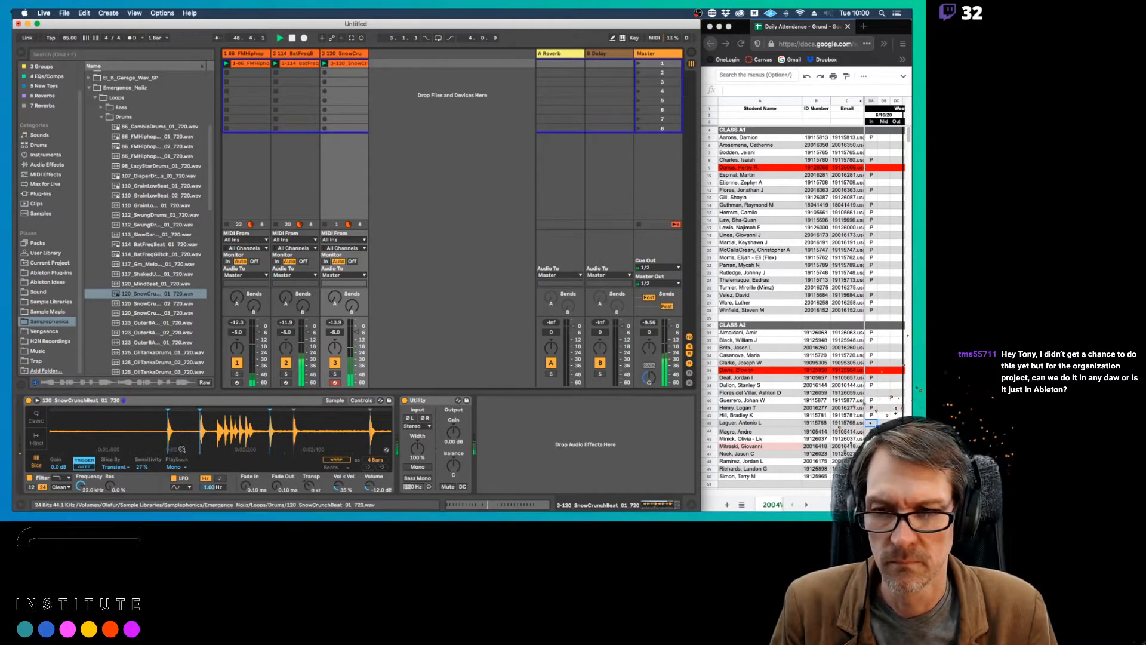
Look over the SnowCrunchBeat slices and lower the third track's volume to -8.4 dB.
drag(201, 415, 254, 431)
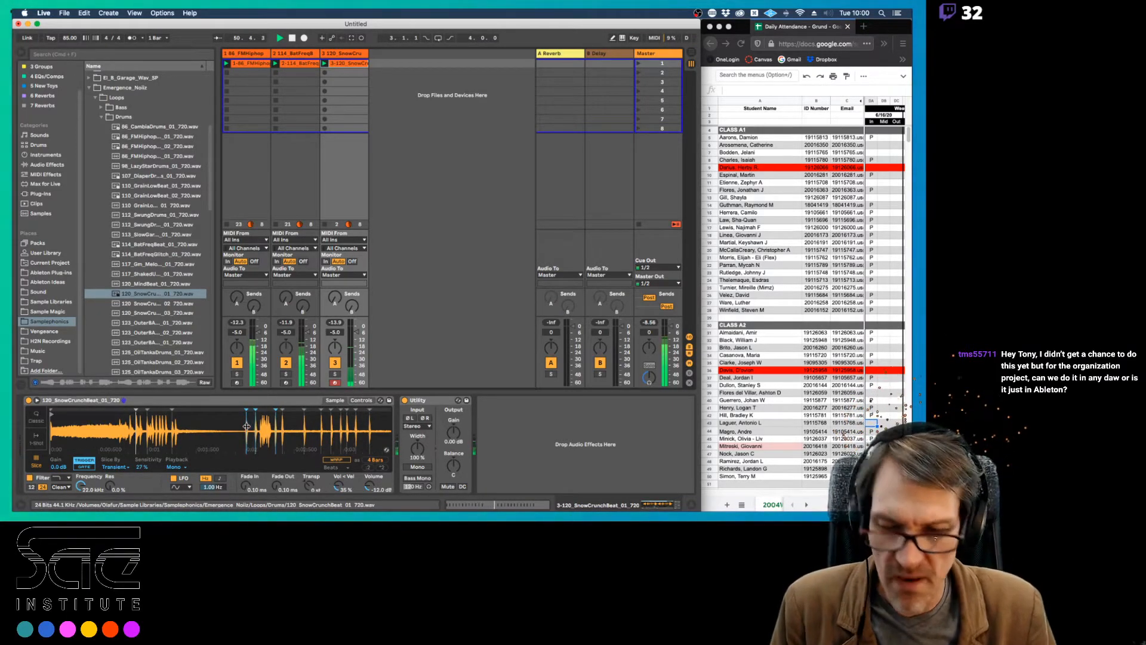
drag(247, 426, 280, 322)
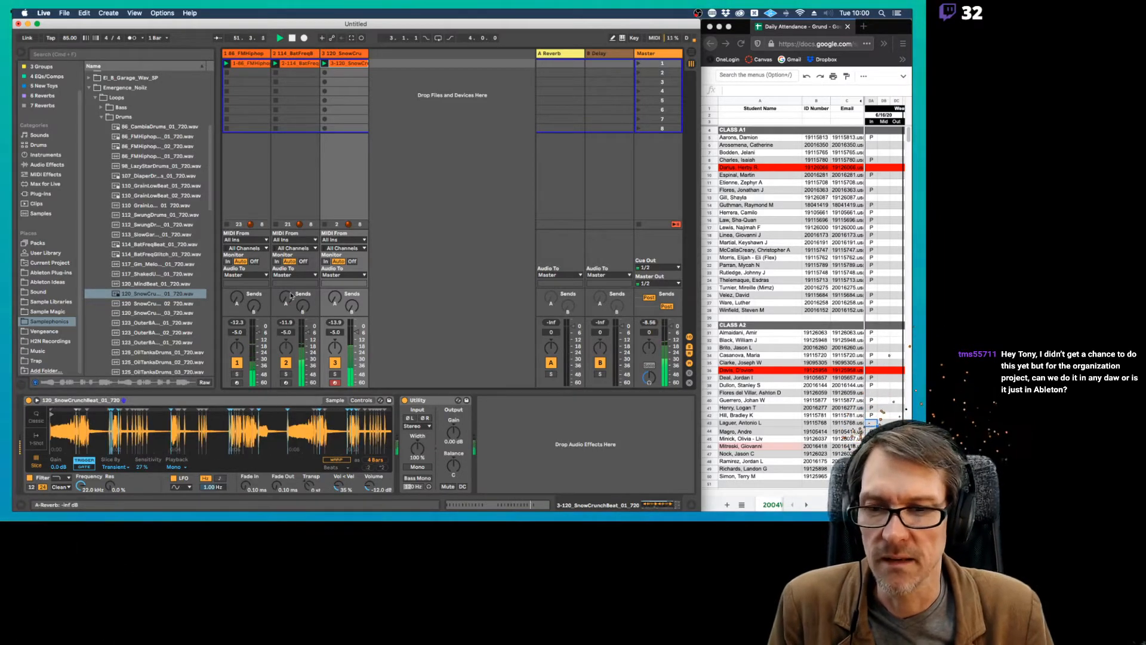
drag(357, 333, 356, 336)
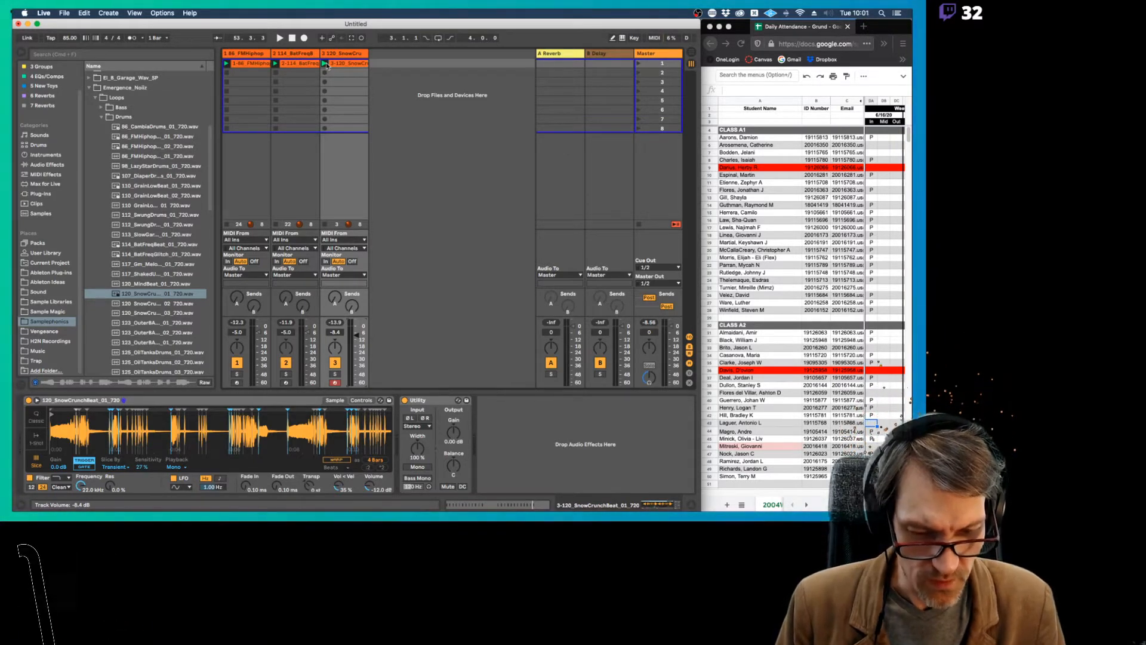
Select the FMHiphop track and play the three recorded clips together.
click(361, 55)
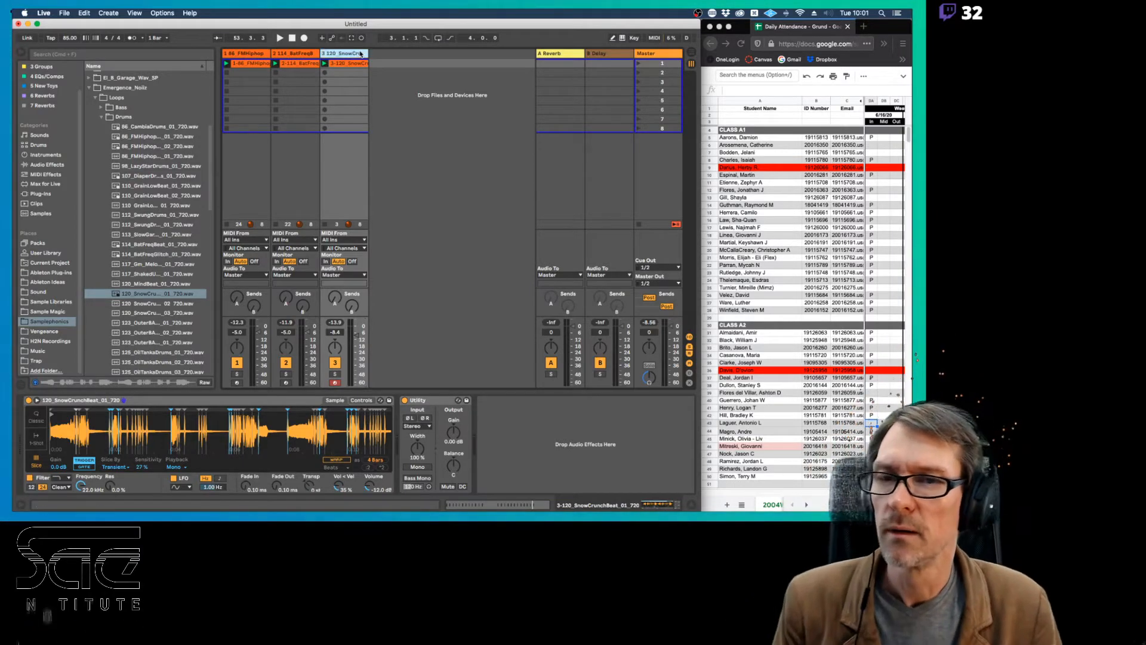
click(245, 55)
key(space)
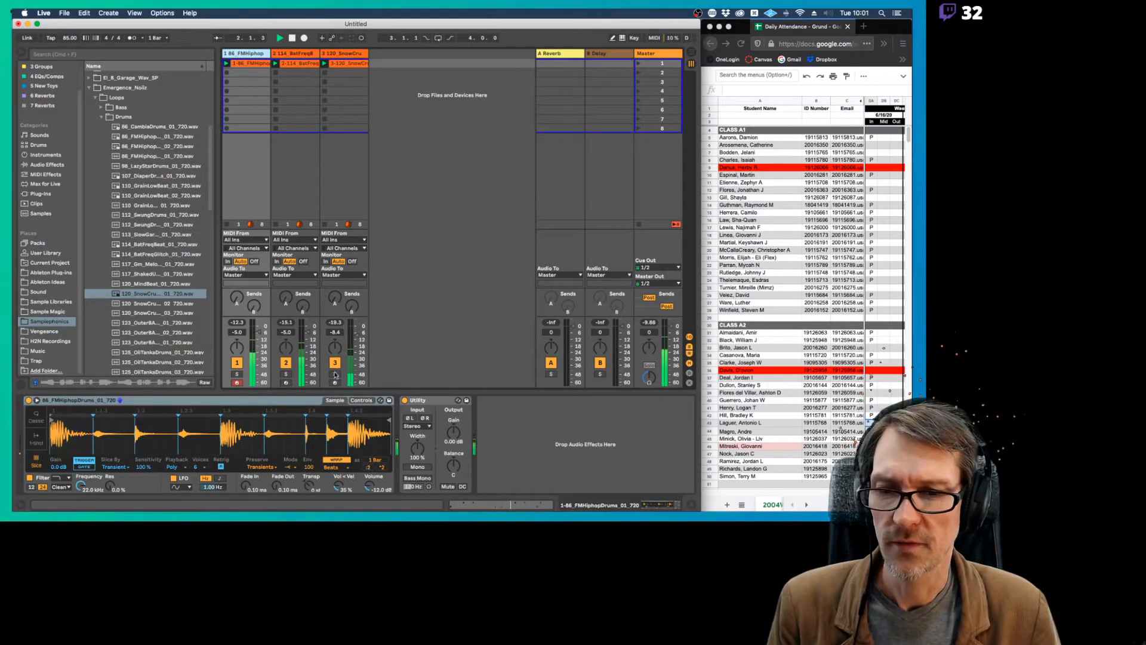
Solo the BatFreqBeat track and set its Simpler filter to a 12 dB high-pass at 137 Hz.
click(286, 374)
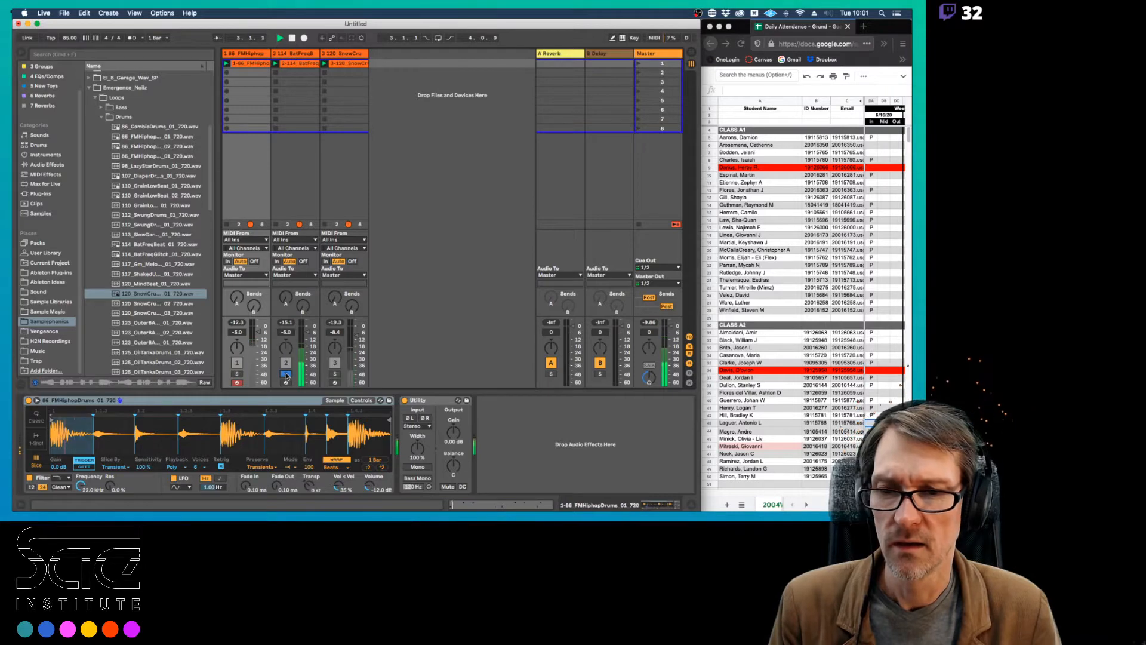
click(302, 56)
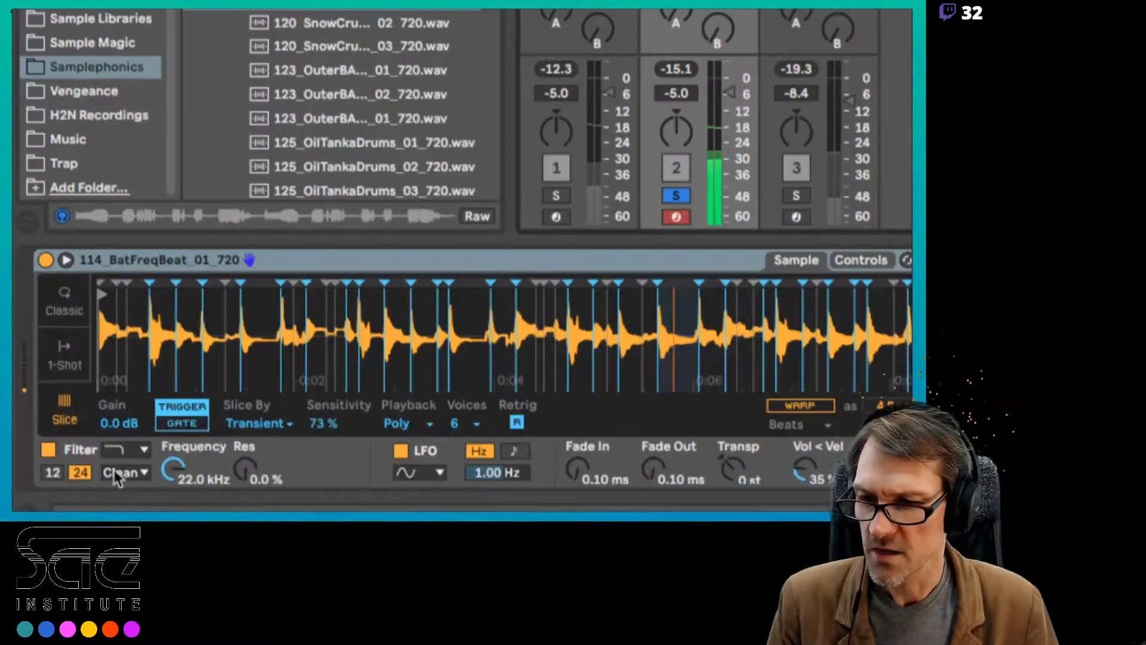
click(54, 479)
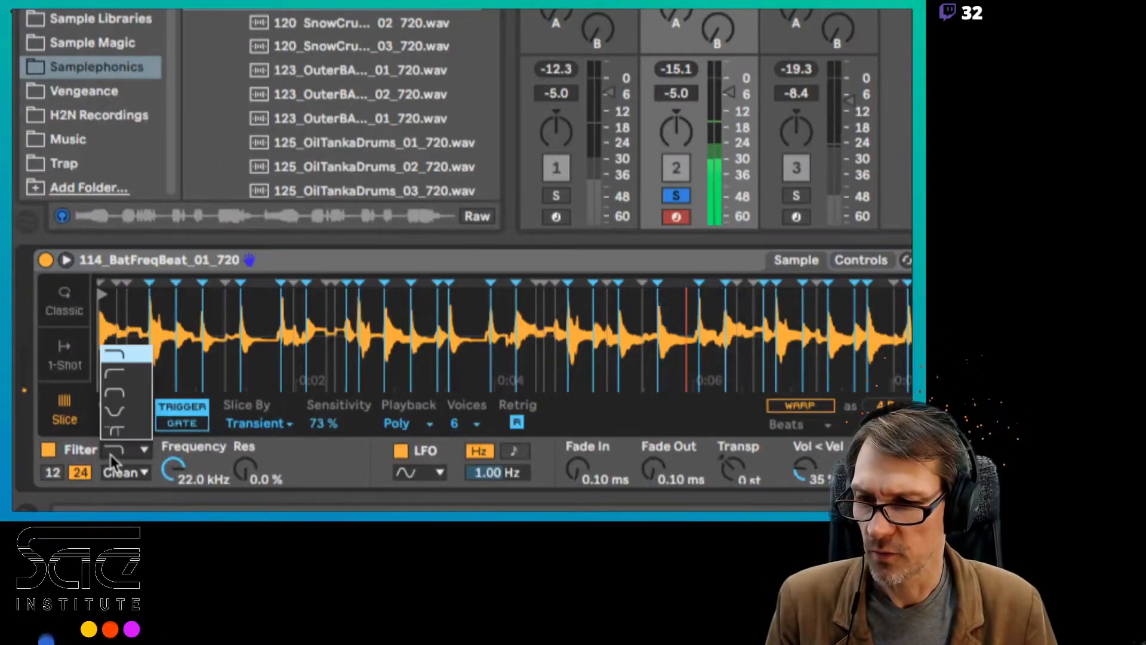
click(115, 375)
drag(162, 480, 162, 567)
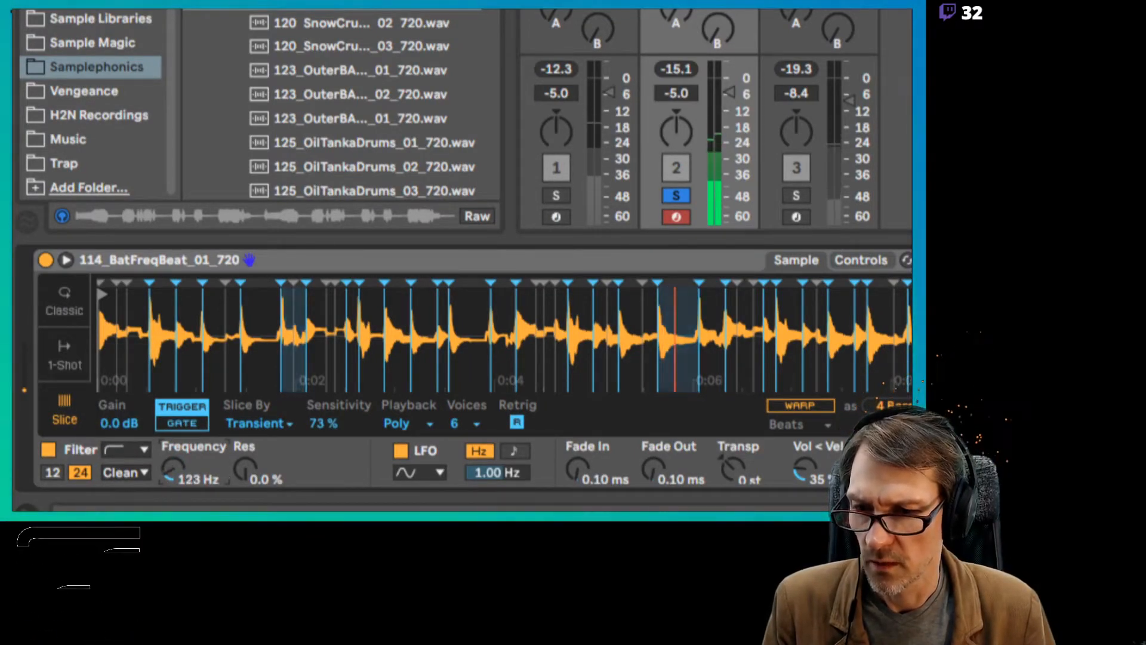
click(52, 471)
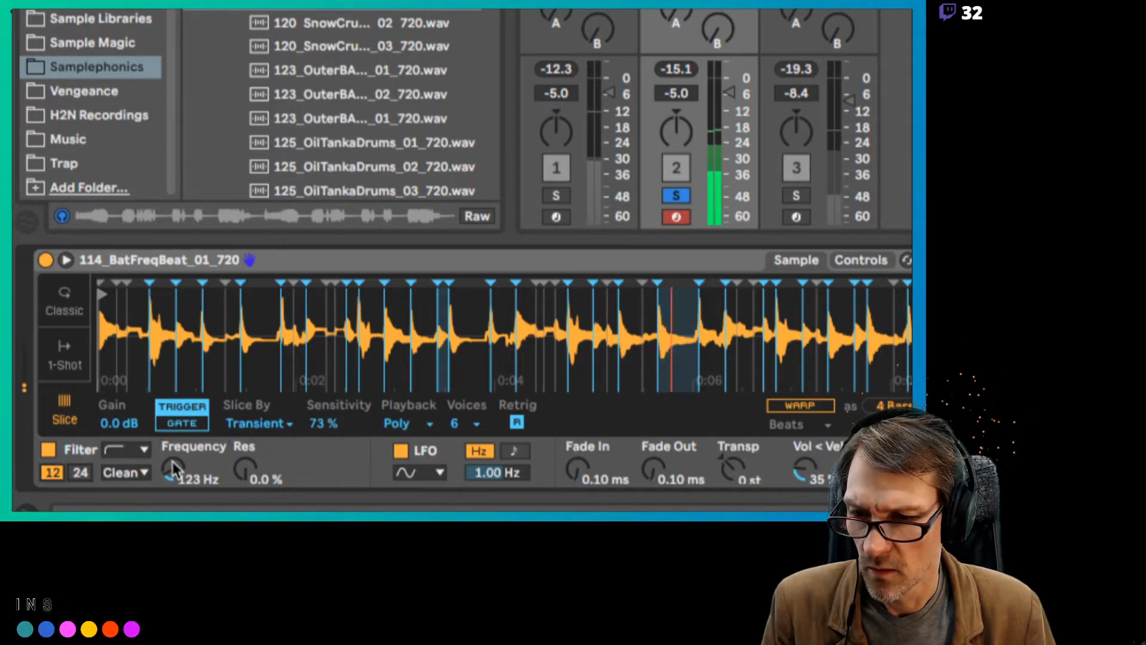
drag(173, 461, 173, 472)
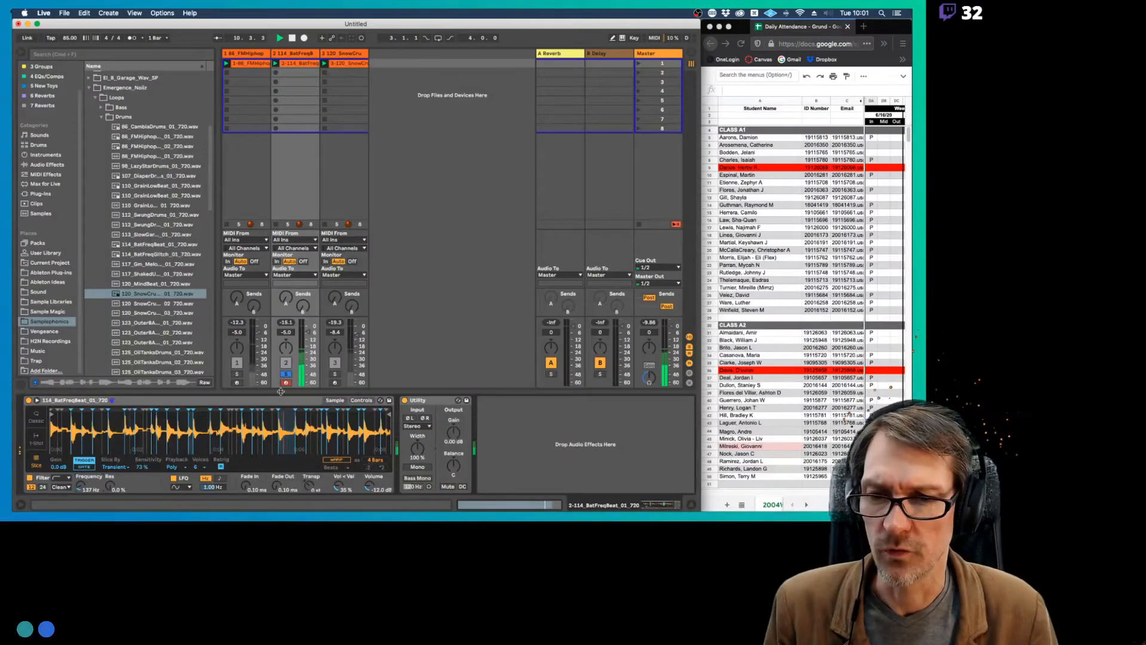
Unsolo the BatFreqBeat track and duplicate it together with its clip.
click(286, 374)
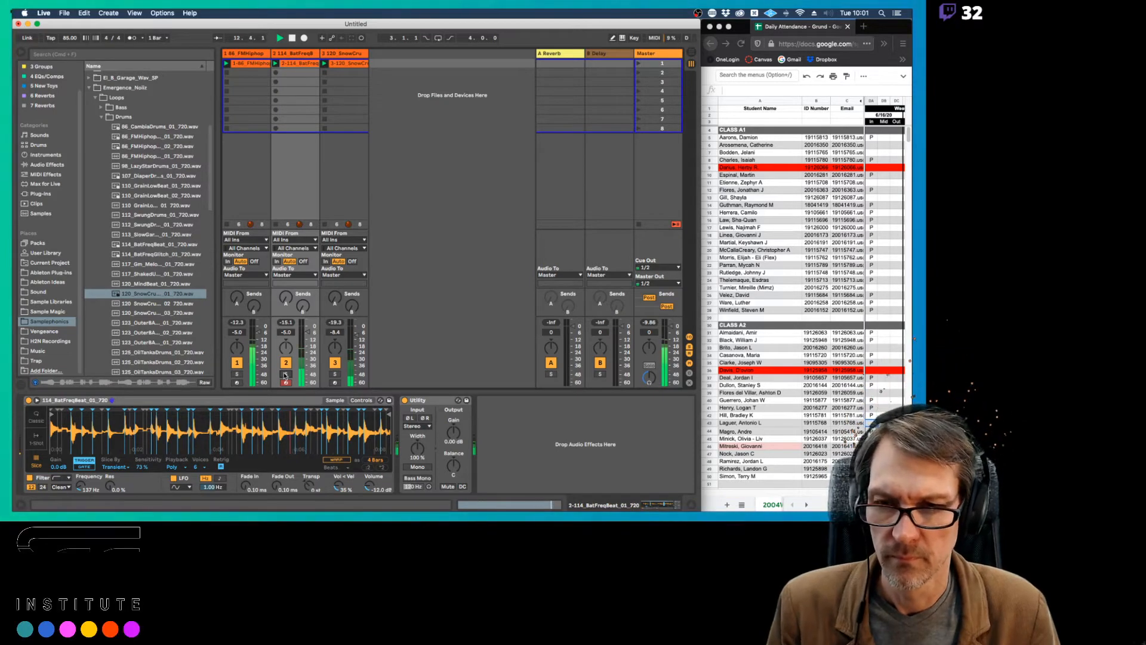
click(300, 54)
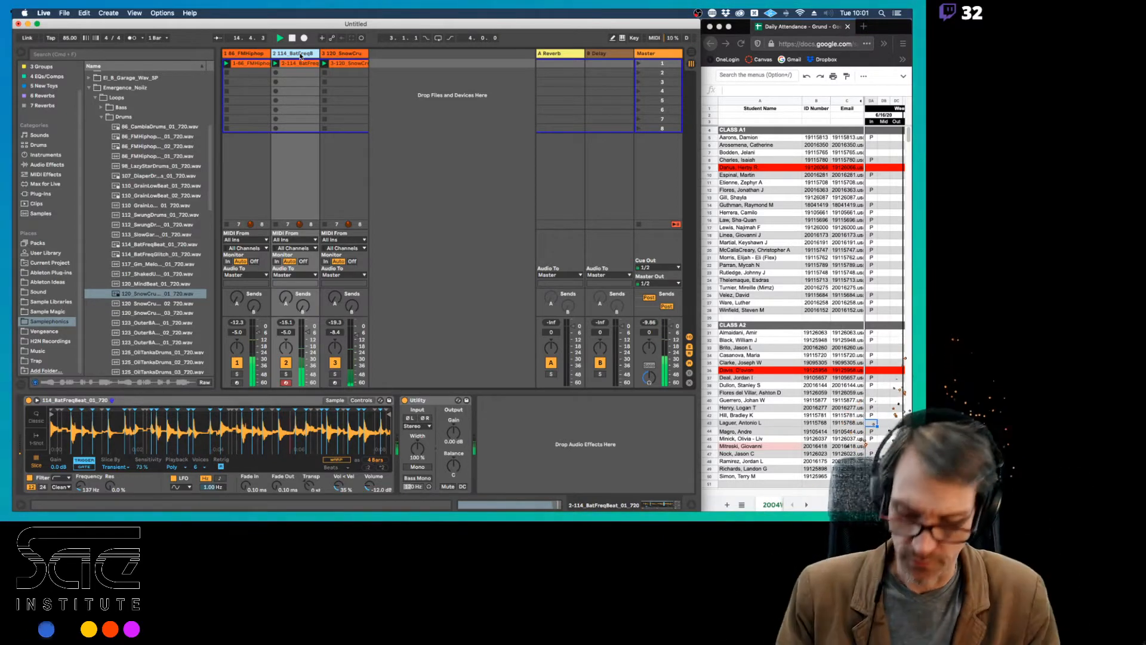
key(super+d)
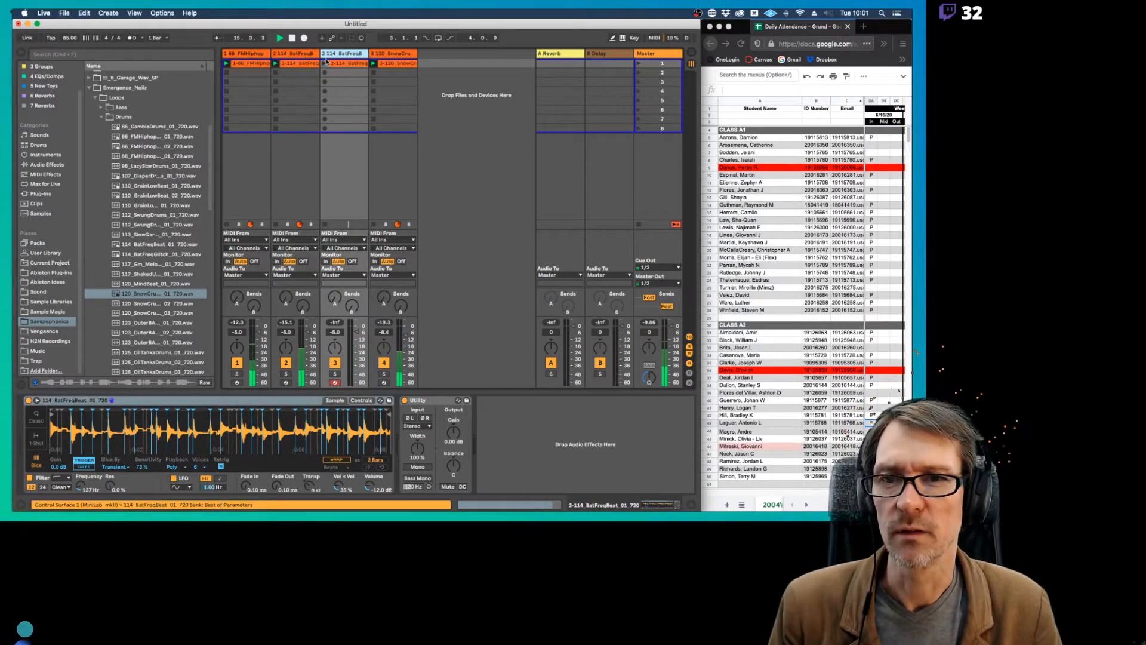
Deactivate all F#2 notes in the original BatFreqBeat clip using the folded note view, and play the set with the SnowCrunchBeat track muted.
click(310, 65)
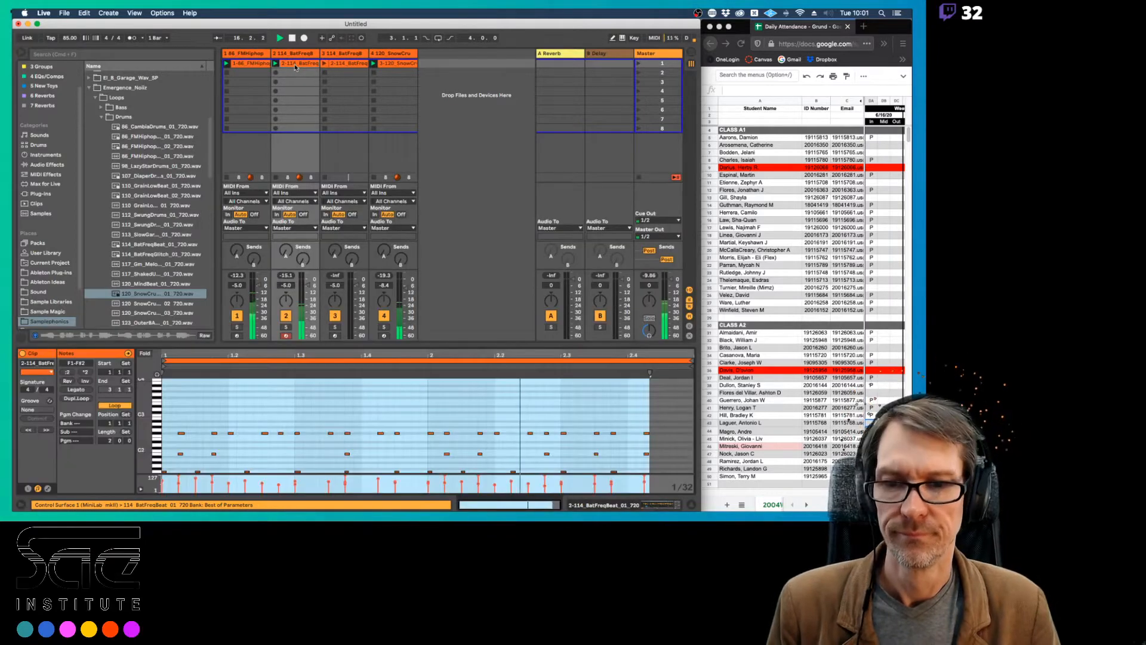
click(145, 354)
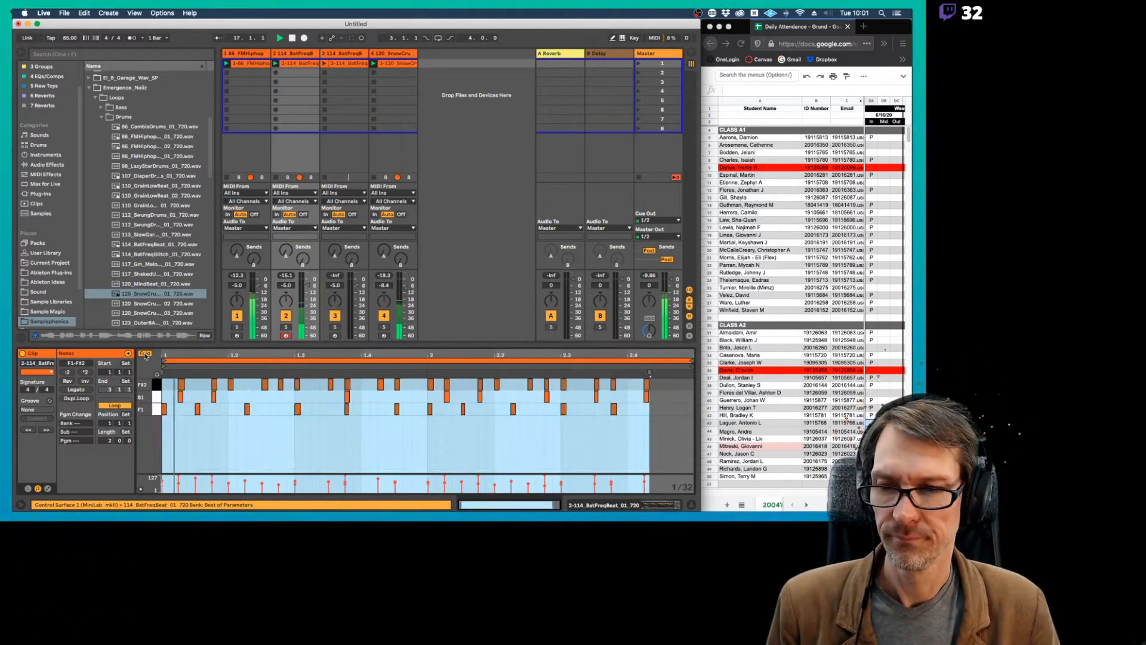
key(f)
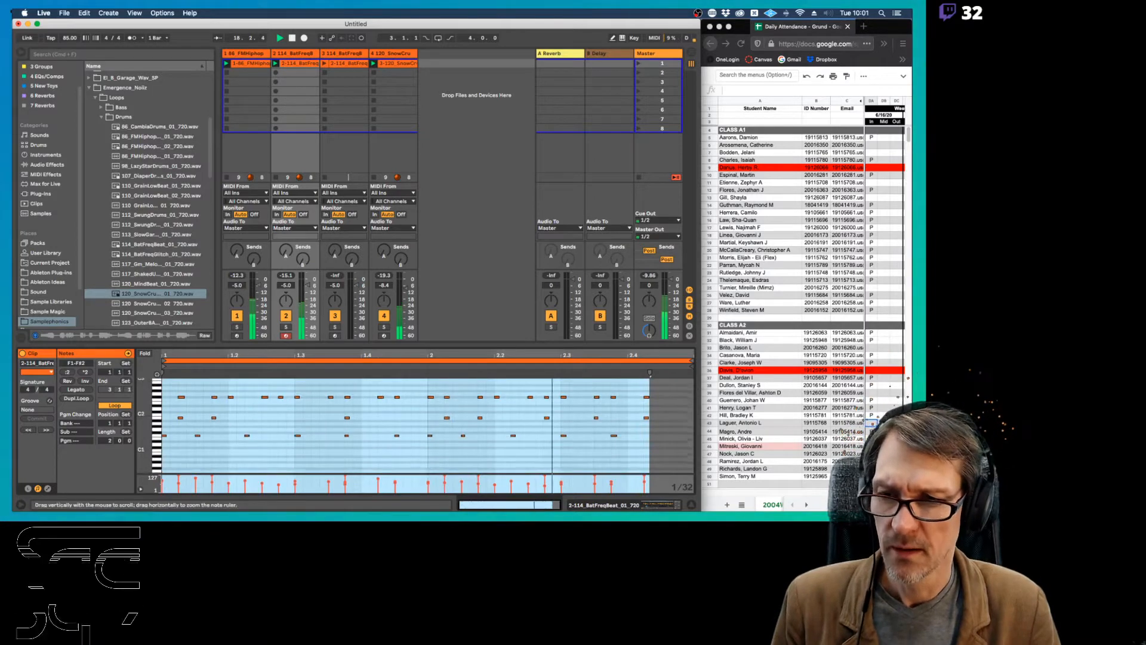
scroll(145, 459, down, 3)
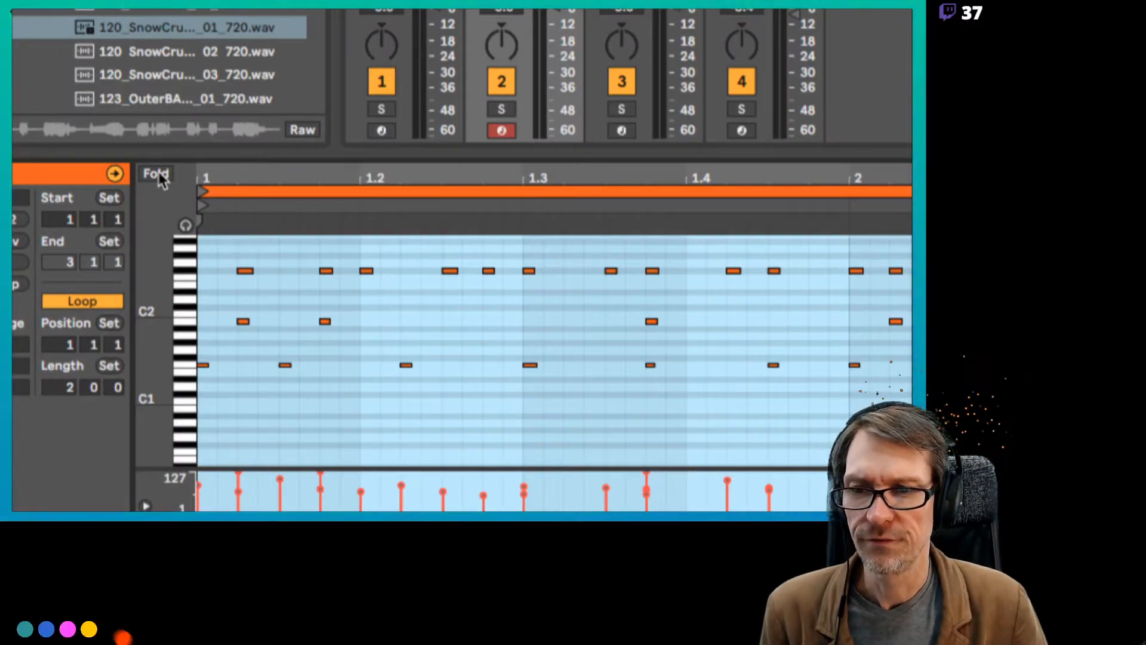
click(158, 175)
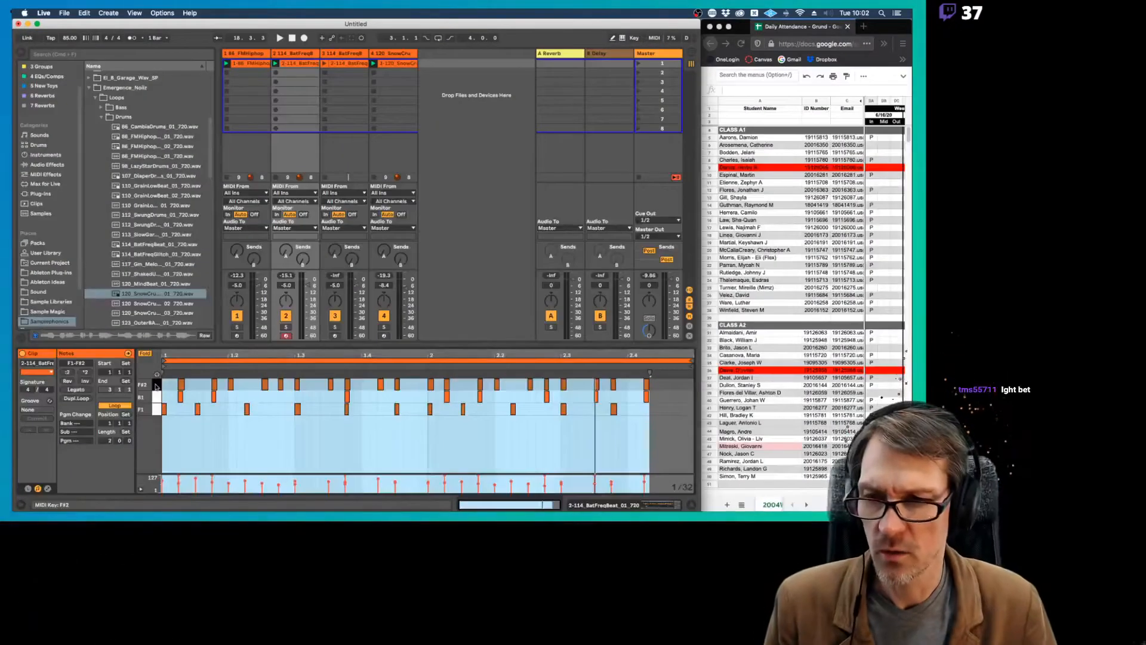
click(184, 262)
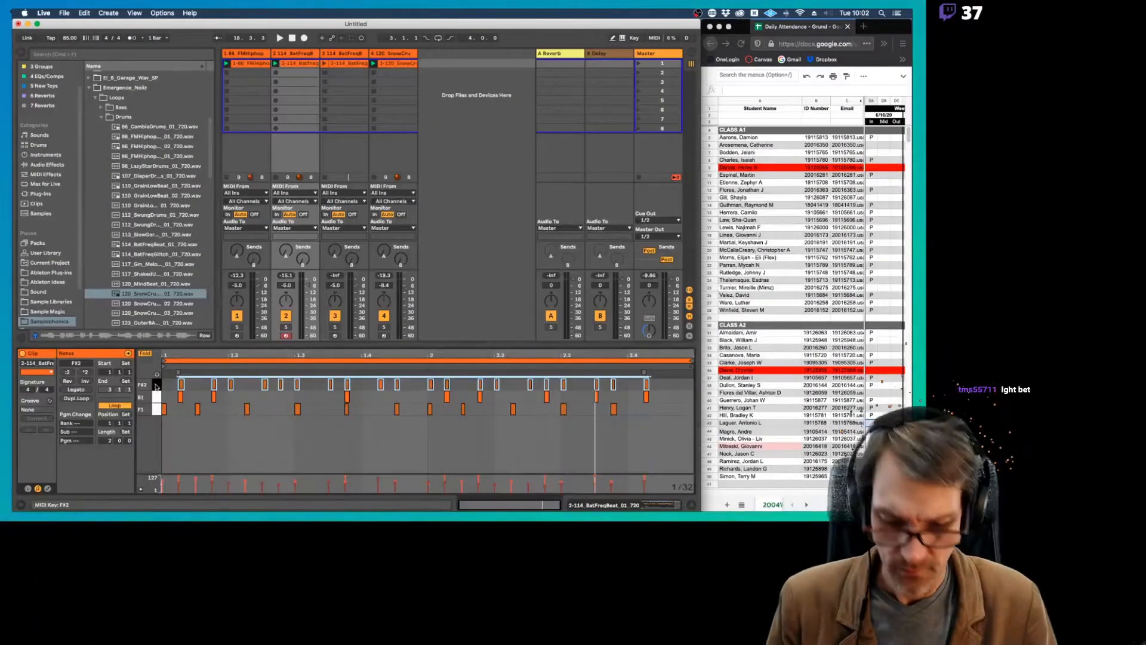
key(space)
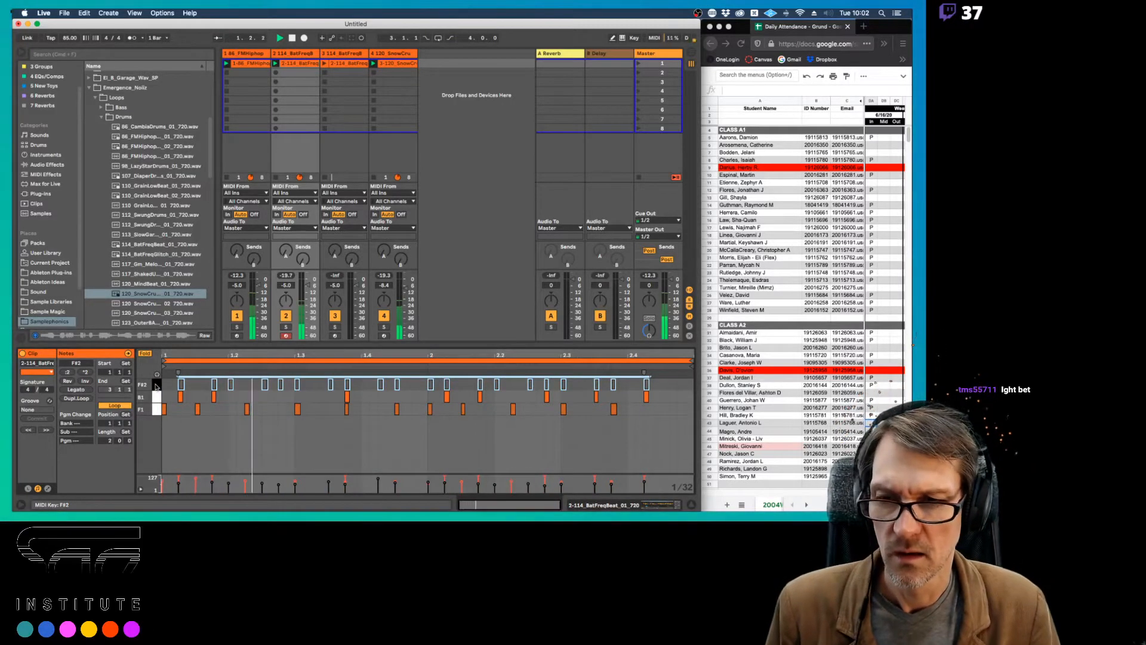
click(384, 315)
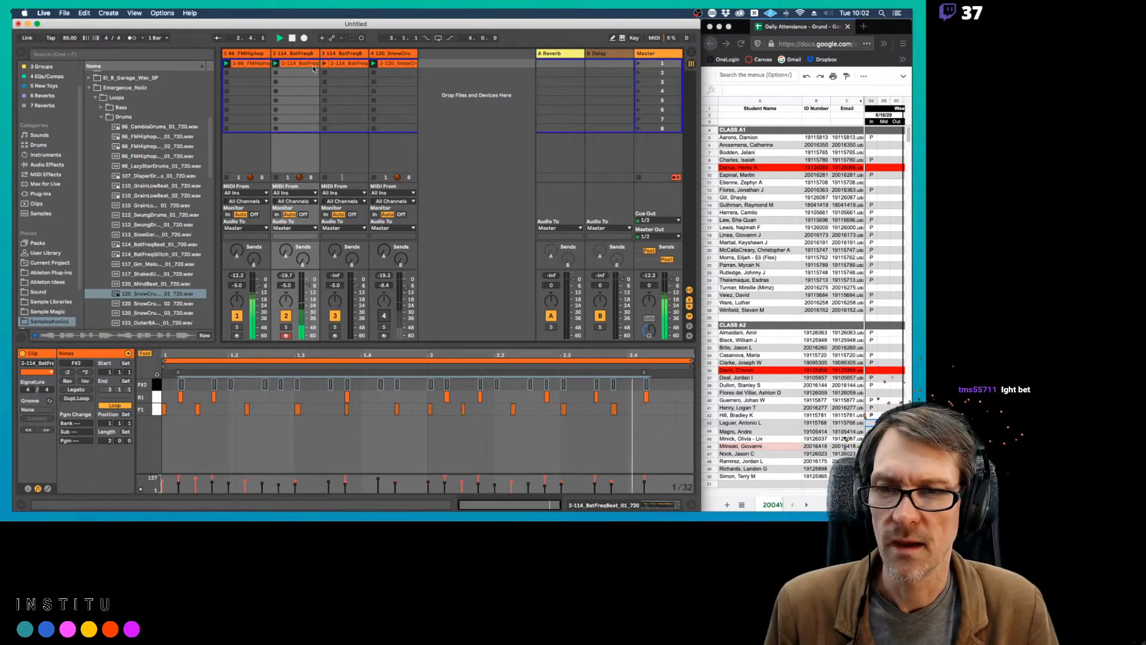
Deactivate all F1 and B1 notes in the duplicated BatFreqBeat clip and play that clip soloed.
click(348, 63)
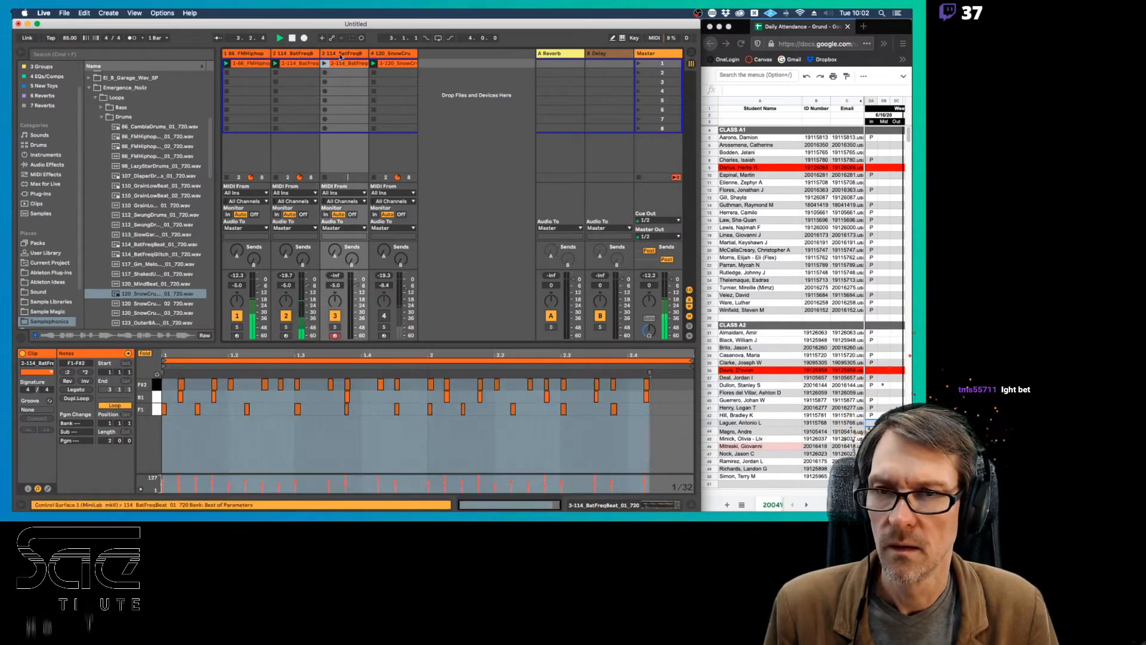
click(157, 398)
drag(156, 400, 156, 410)
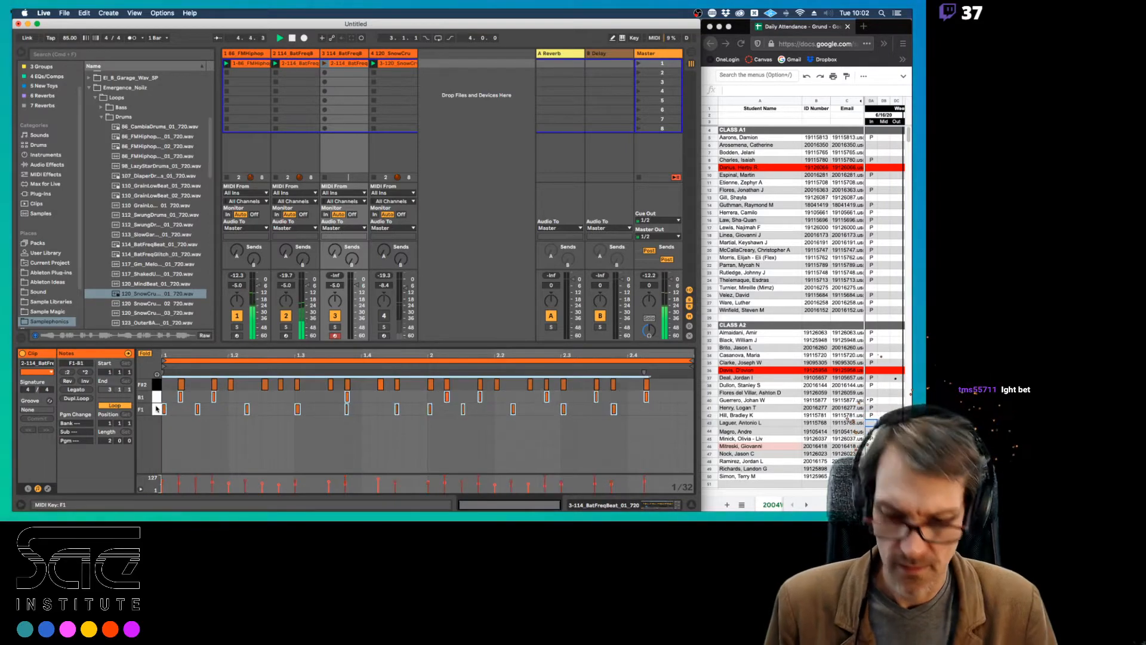
click(324, 64)
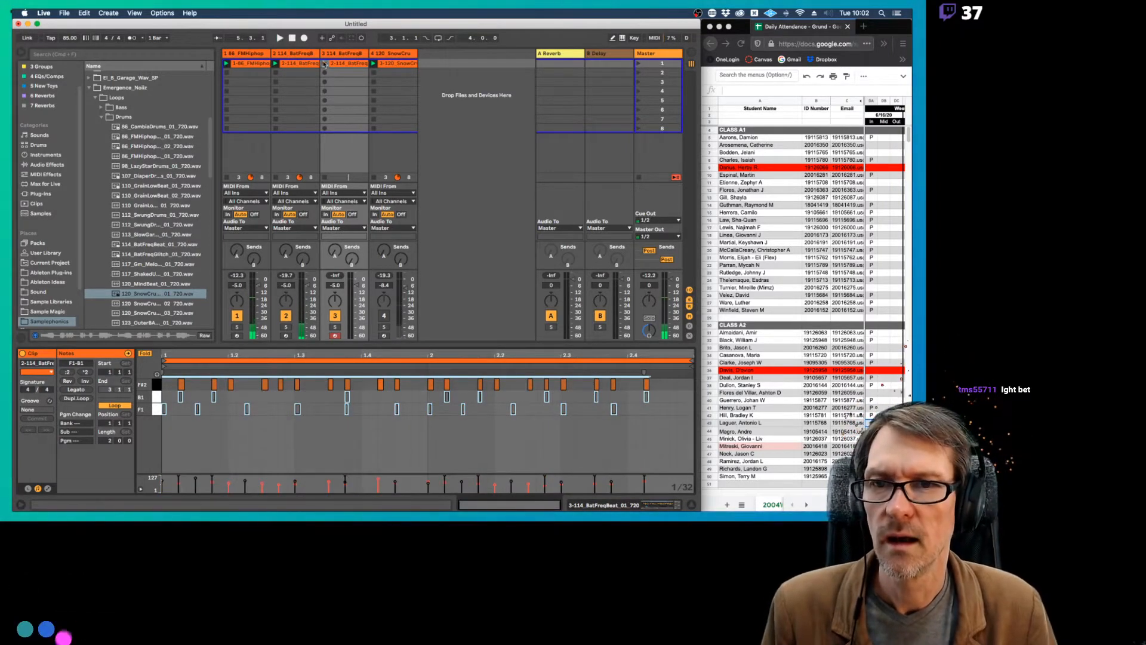
click(336, 327)
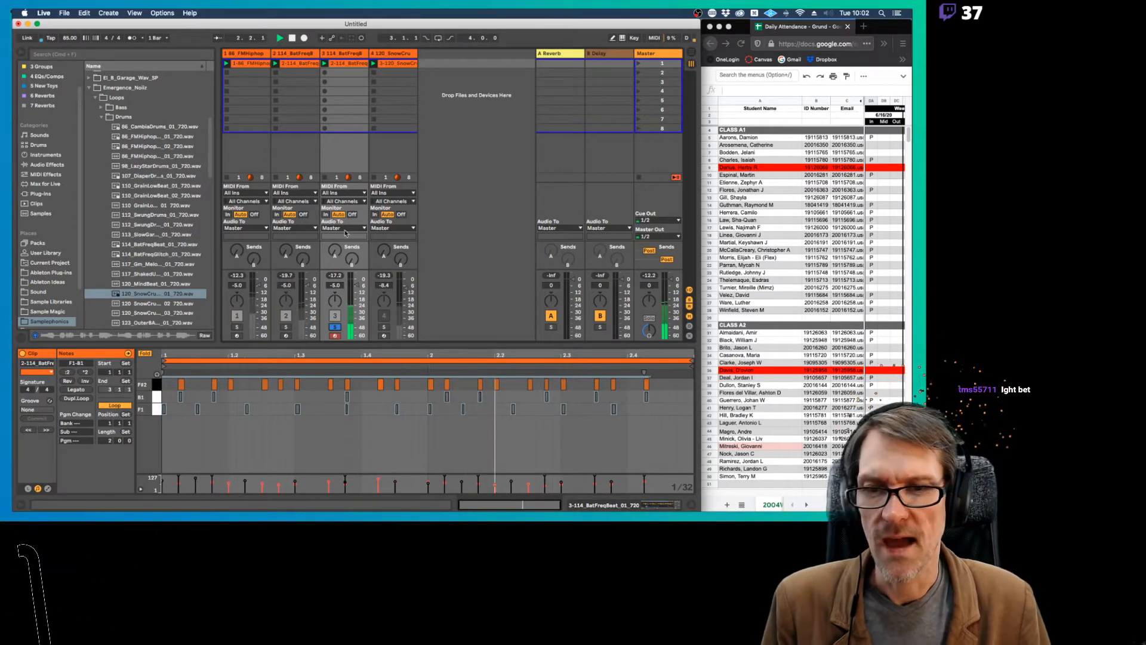
Add the Auto Pan effect to the duplicated BatFreqBeat track and place it ahead of Utility in the device chain.
click(347, 53)
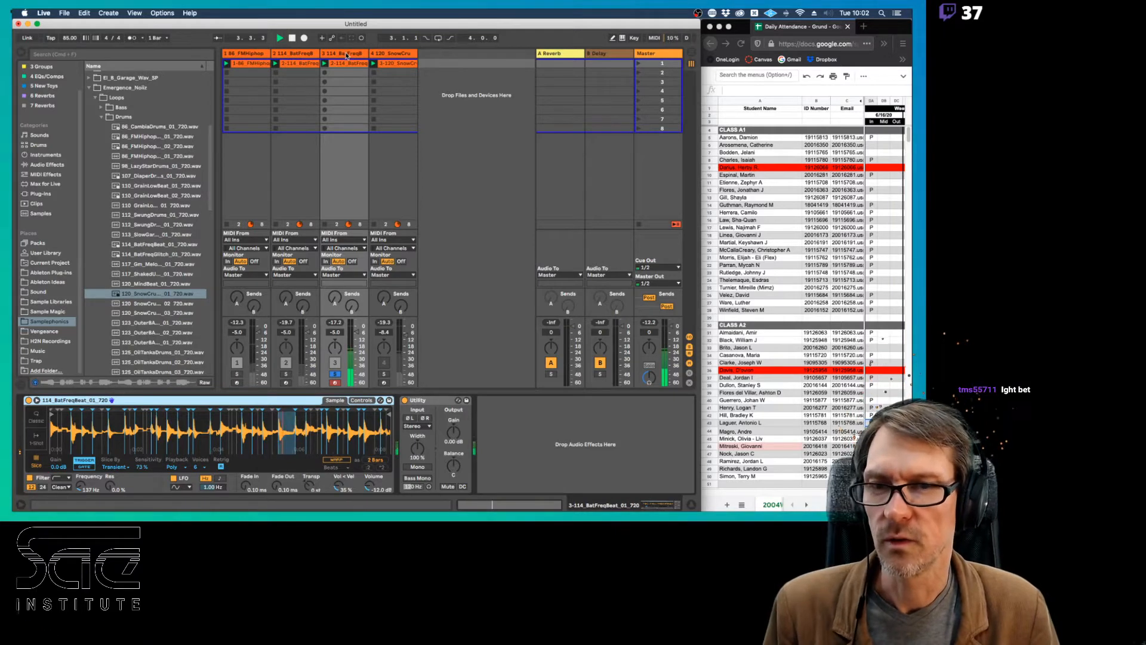
click(47, 166)
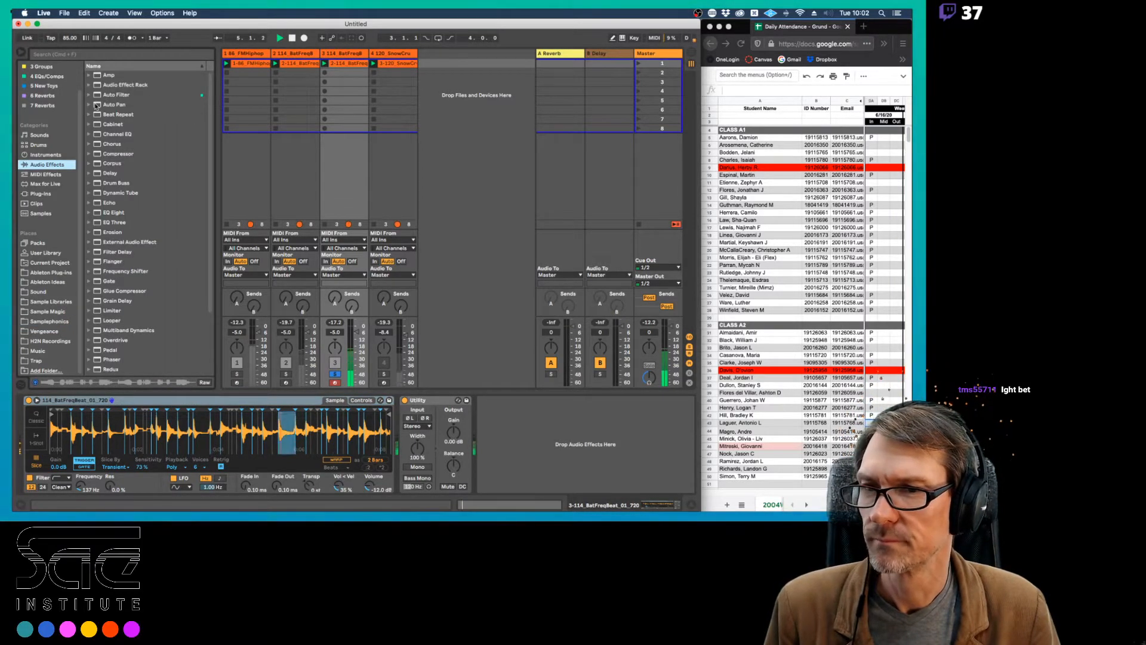
drag(97, 106, 336, 80)
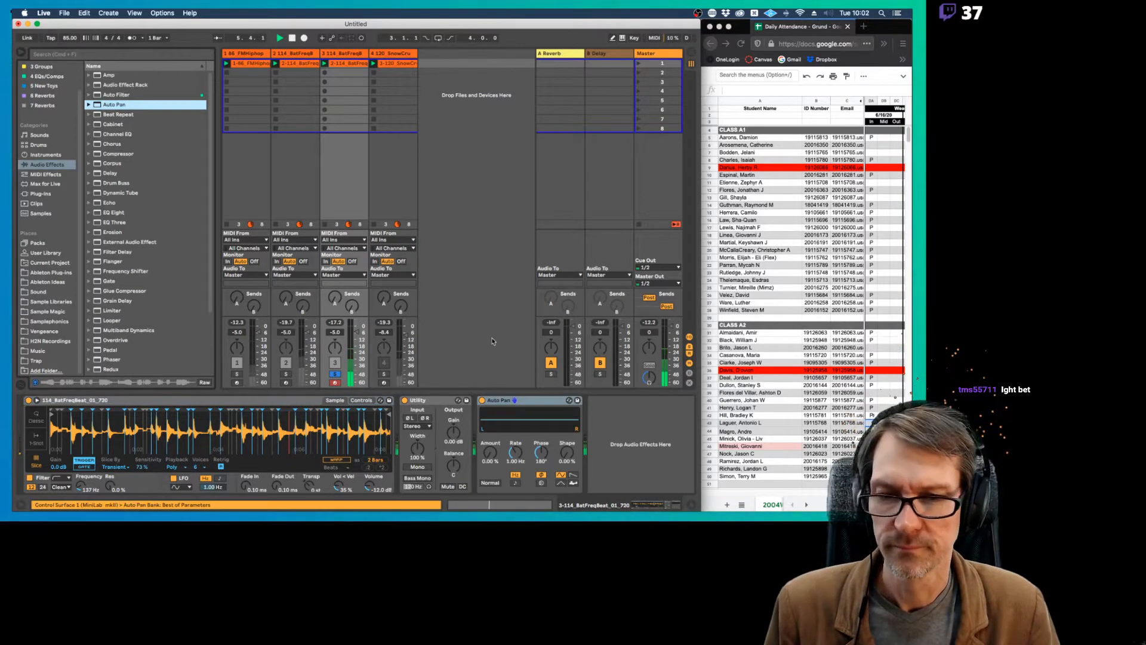
click(444, 406)
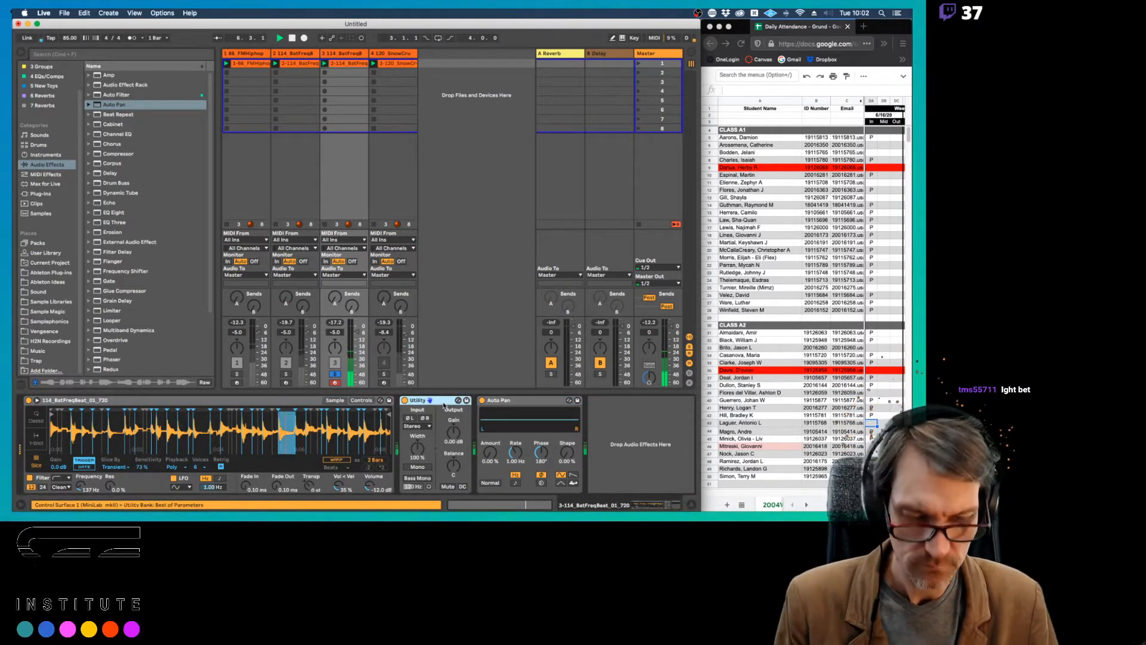
drag(632, 396, 628, 401)
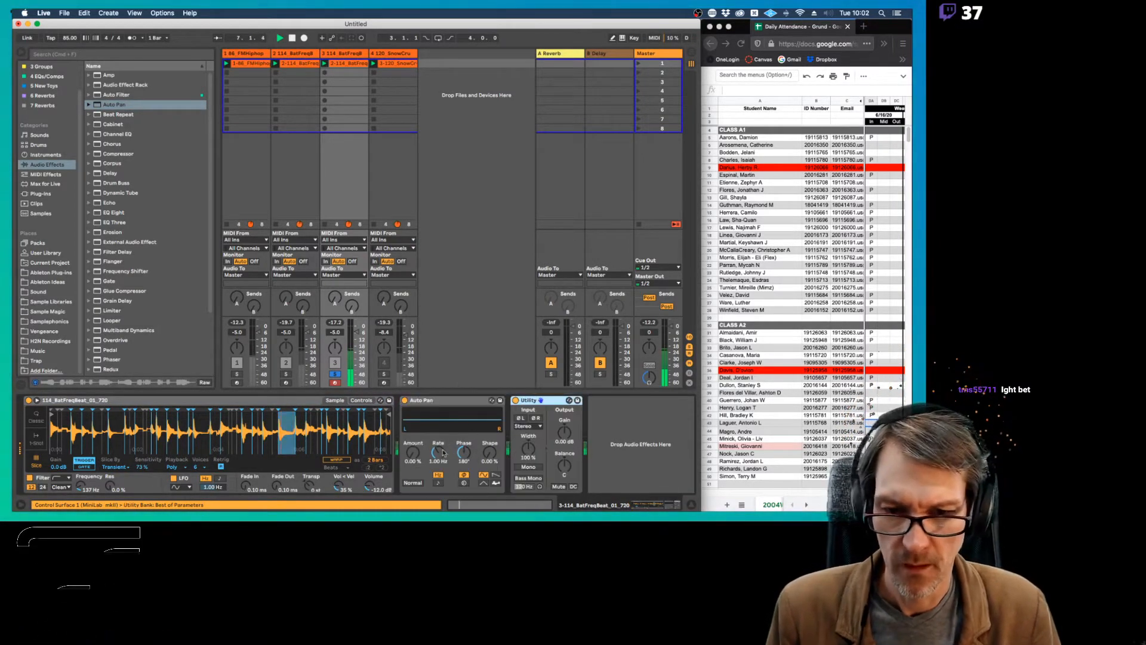
Set Auto Pan on the duplicated track to 91.3% Amount, 0.23 Hz Rate and 34.1% Shape.
drag(413, 453, 412, 423)
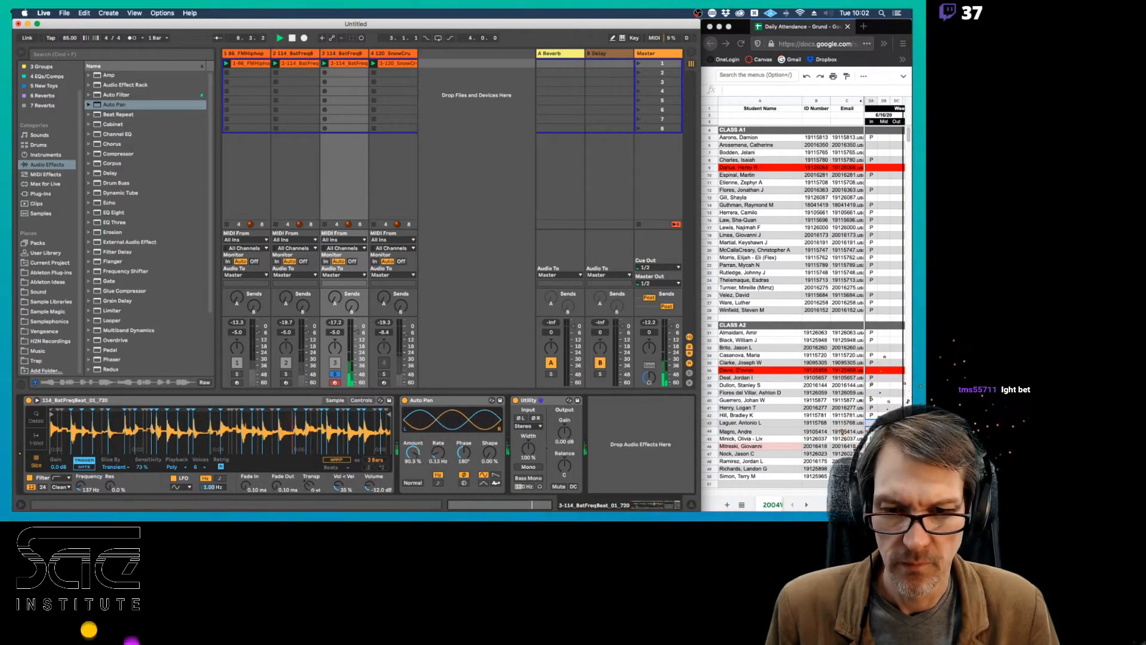
drag(489, 453, 489, 400)
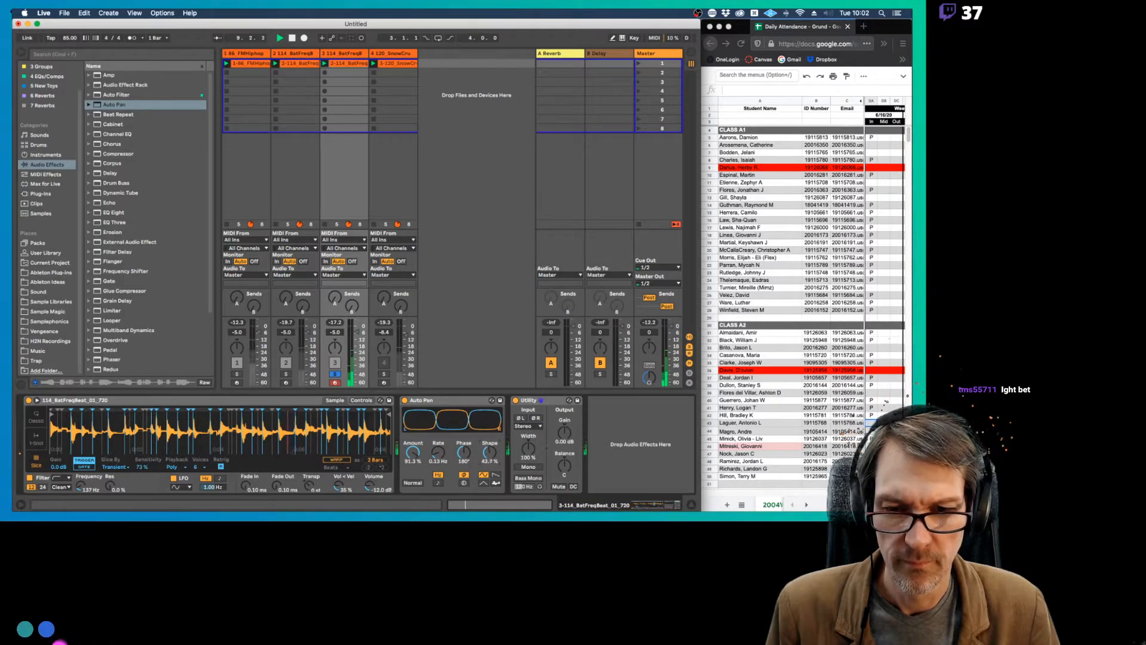
drag(437, 452, 437, 442)
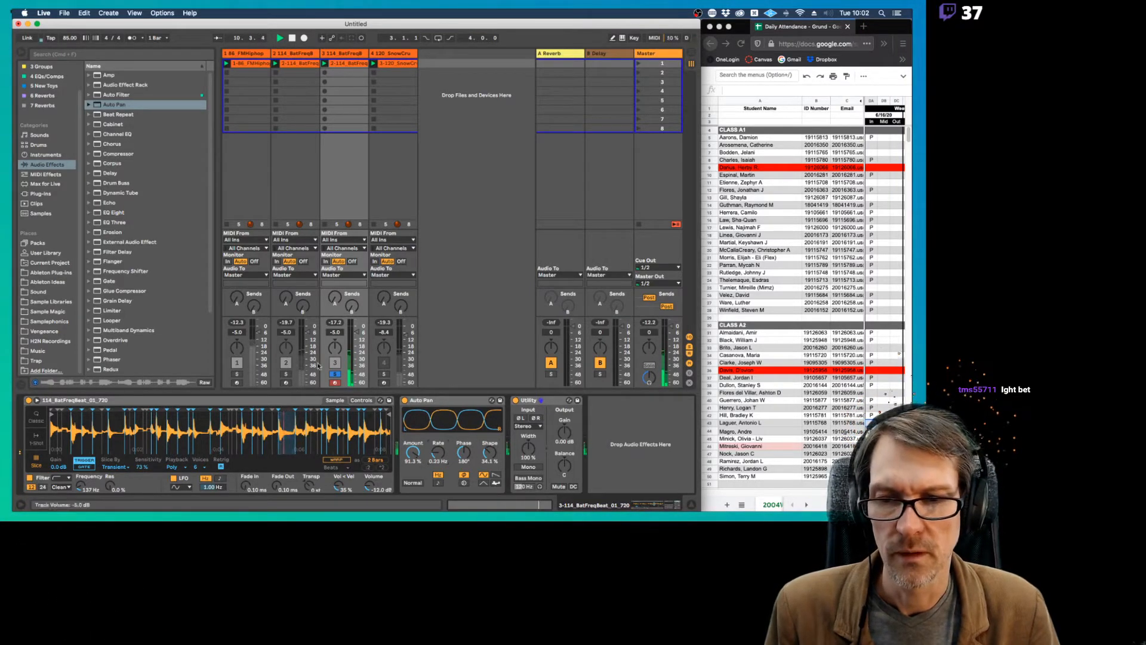
Unsolo the duplicated BatFreqBeat track and balance it at -12.0 dB against the SnowCrunchBeat track at -8.4 dB.
click(334, 375)
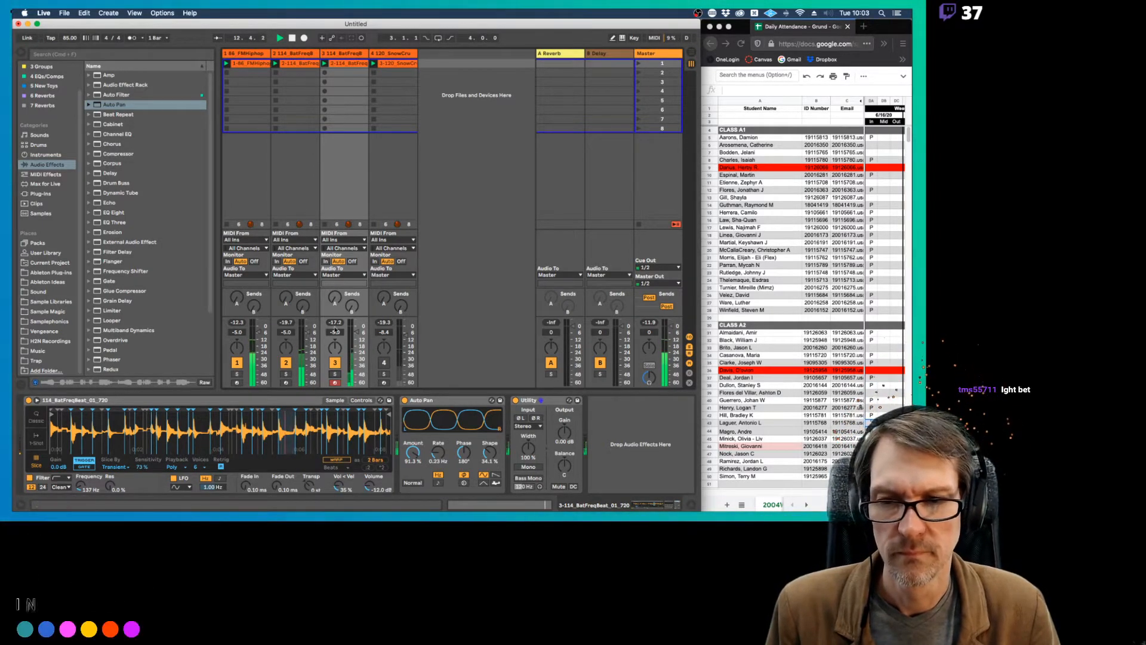
drag(336, 332, 336, 357)
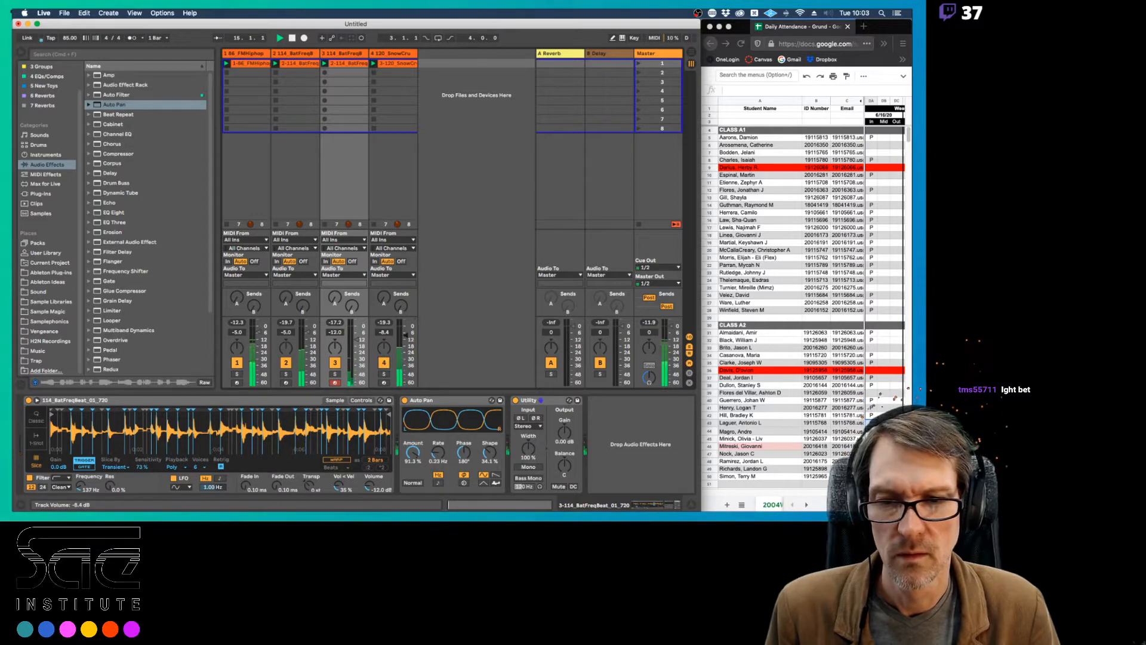
drag(406, 337, 405, 335)
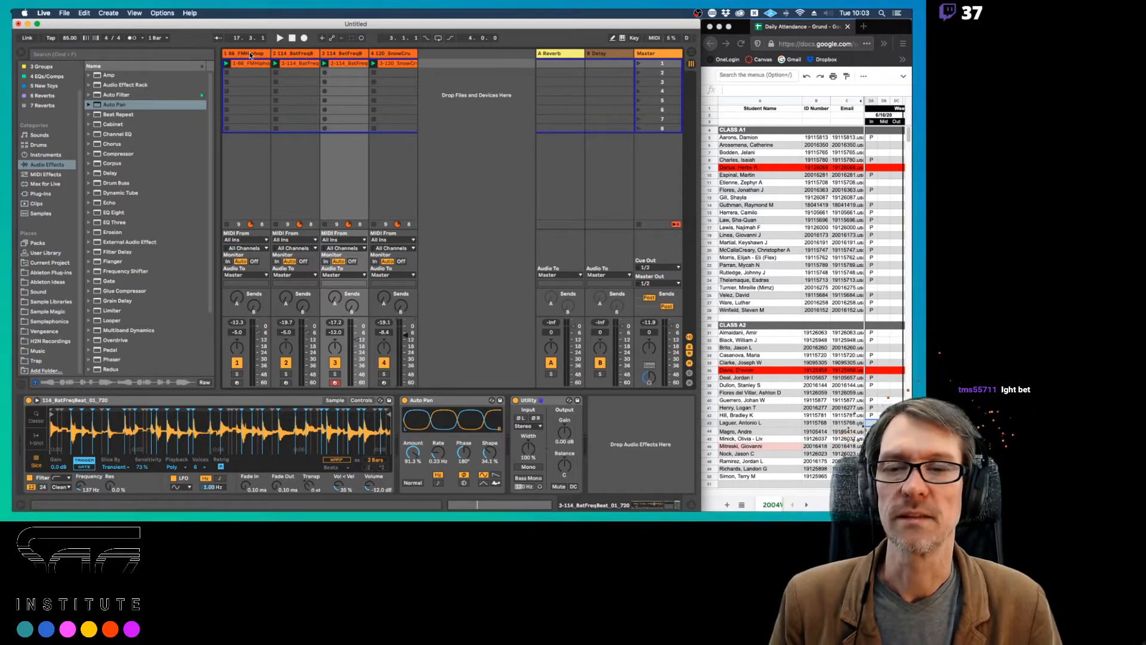
Switch to the lesson notes in Preview to review Simpler's playback modes, and return to Ableton Live.
key(super+Tab)
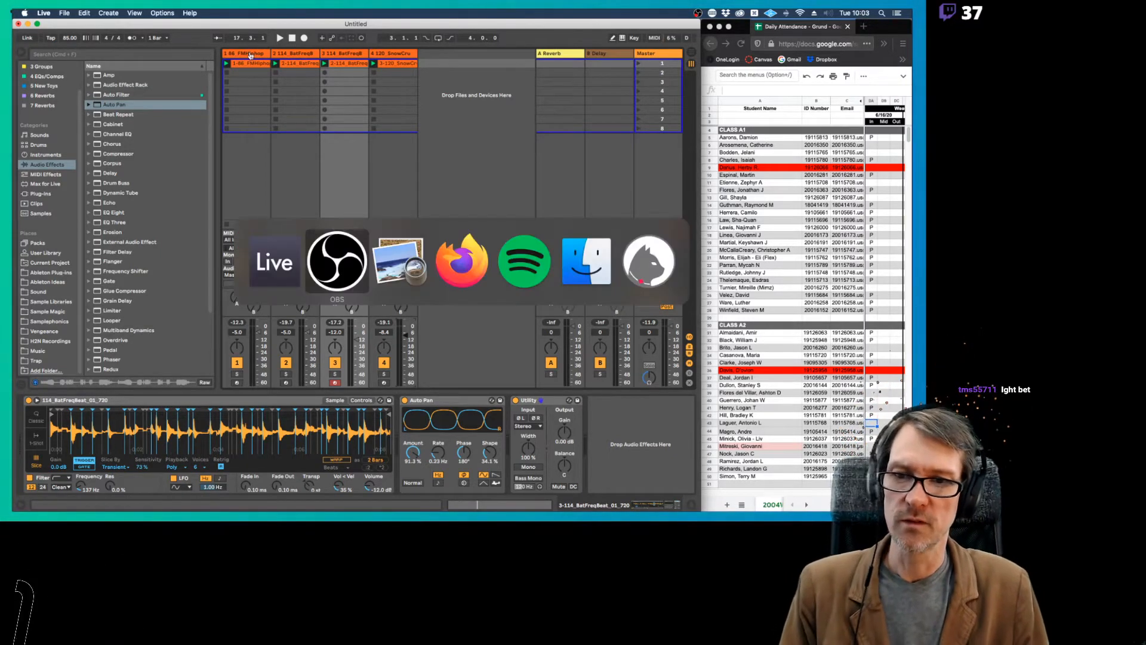
key(super+Tab)
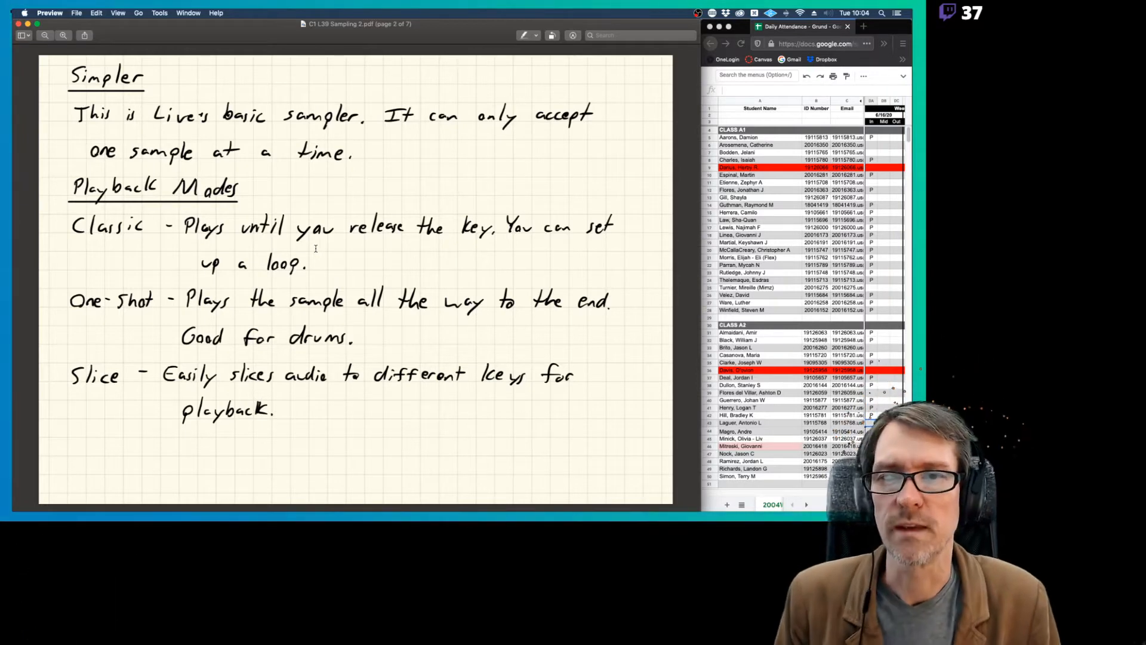
key(super+Tab)
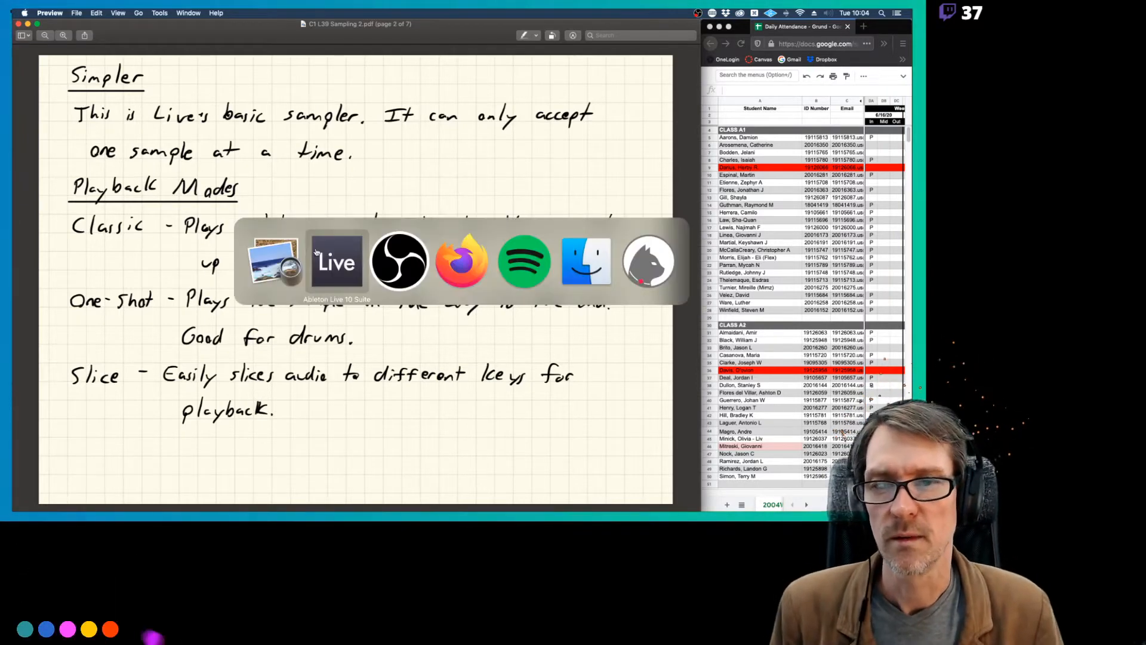
Return to Ableton Live, insert a MIDI track after the SnowCrunchBeat track, and load an empty Simpler onto it.
click(272, 269)
key(super+Tab)
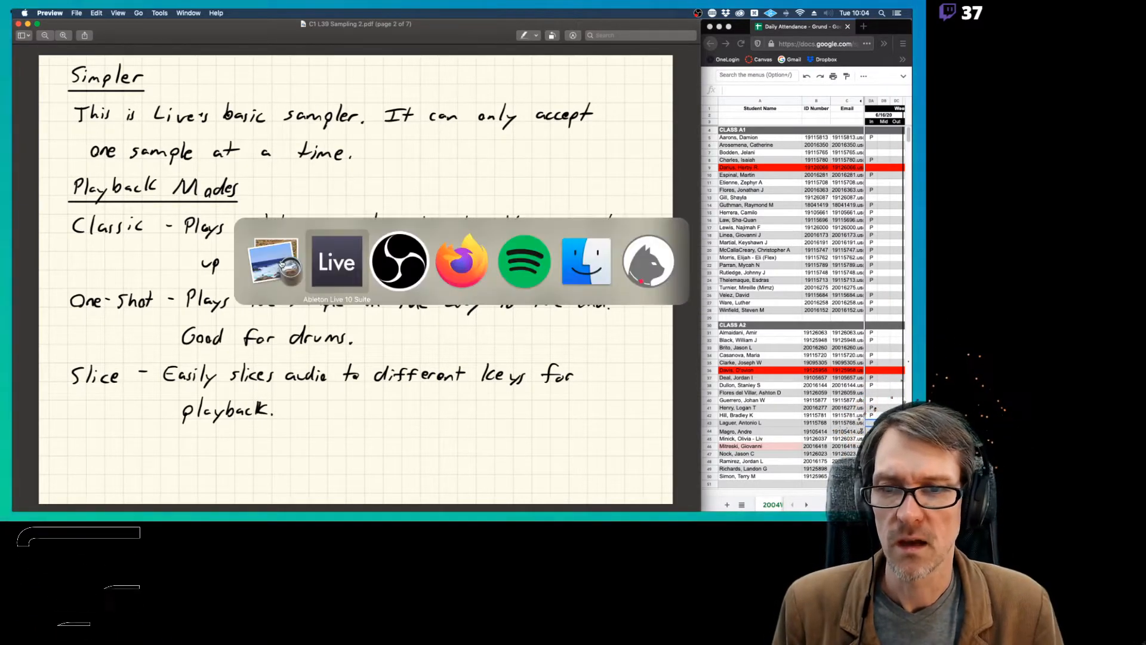
click(395, 56)
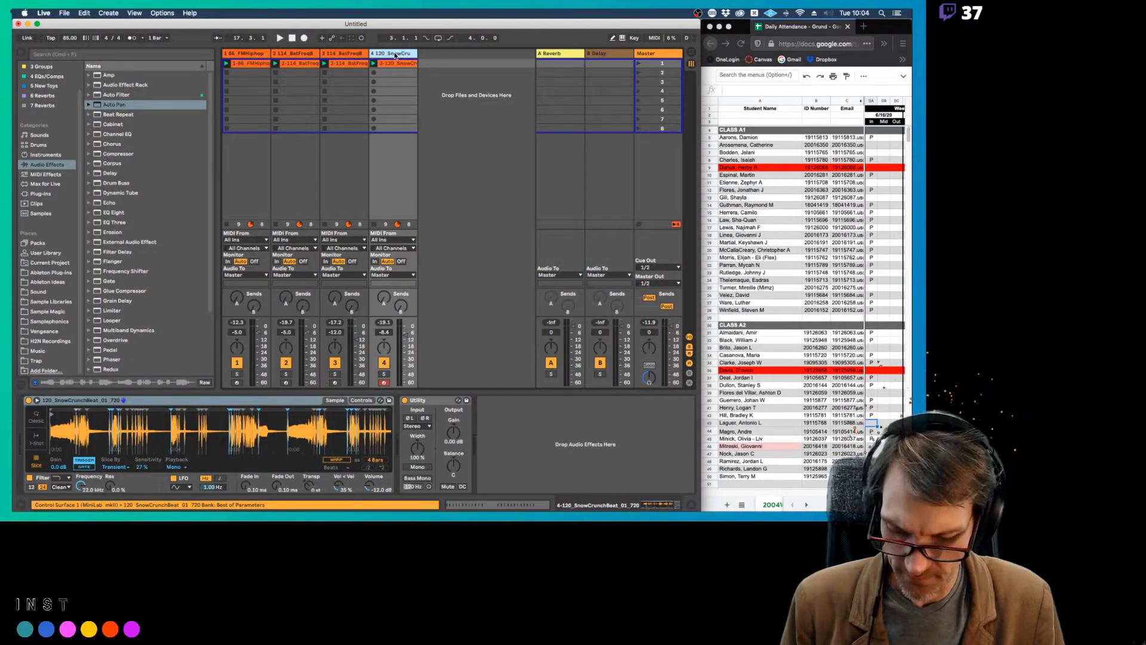
key(super+shift+t)
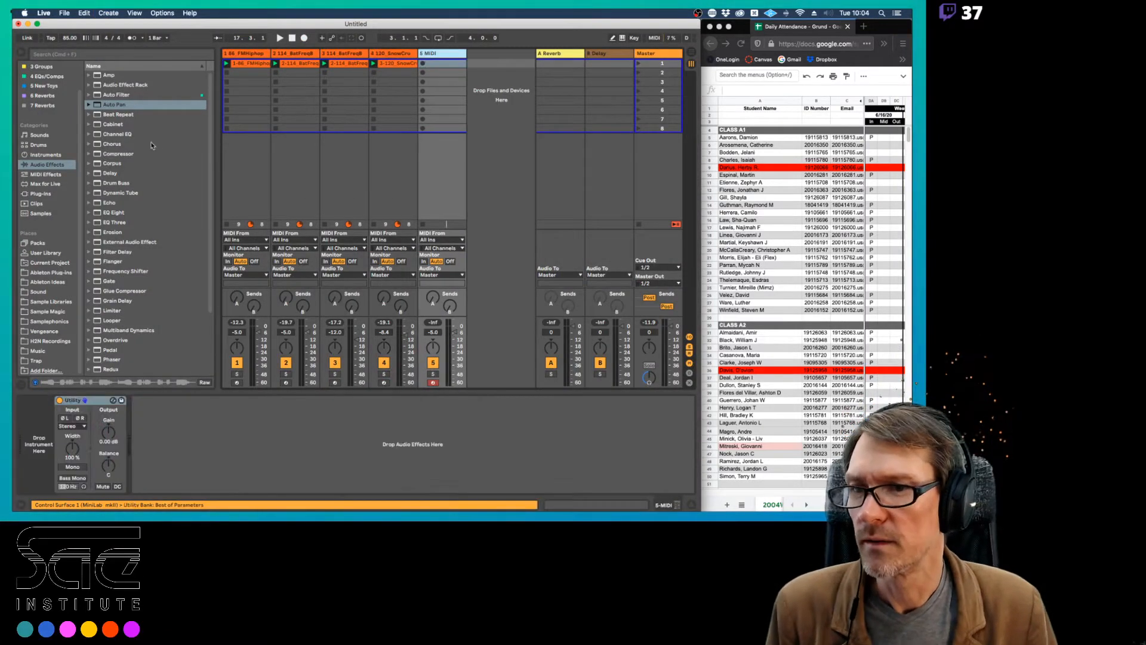
click(47, 155)
double_click(98, 165)
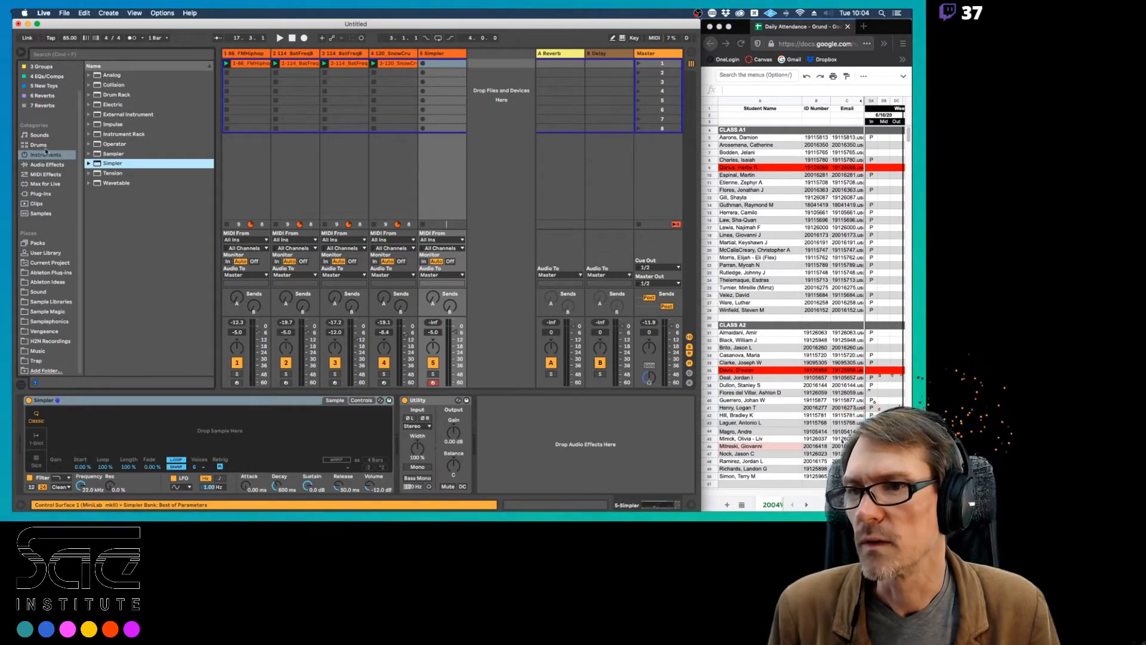
Search the sample library for "KEY" and clear the search.
click(40, 214)
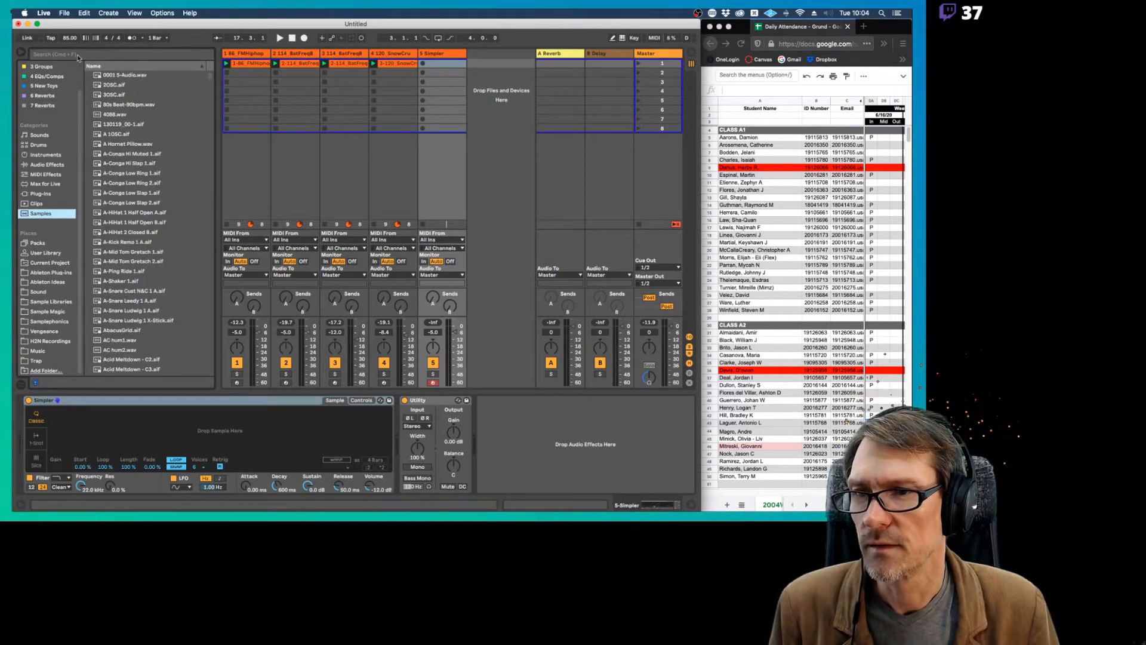
click(77, 55)
text(KEY)
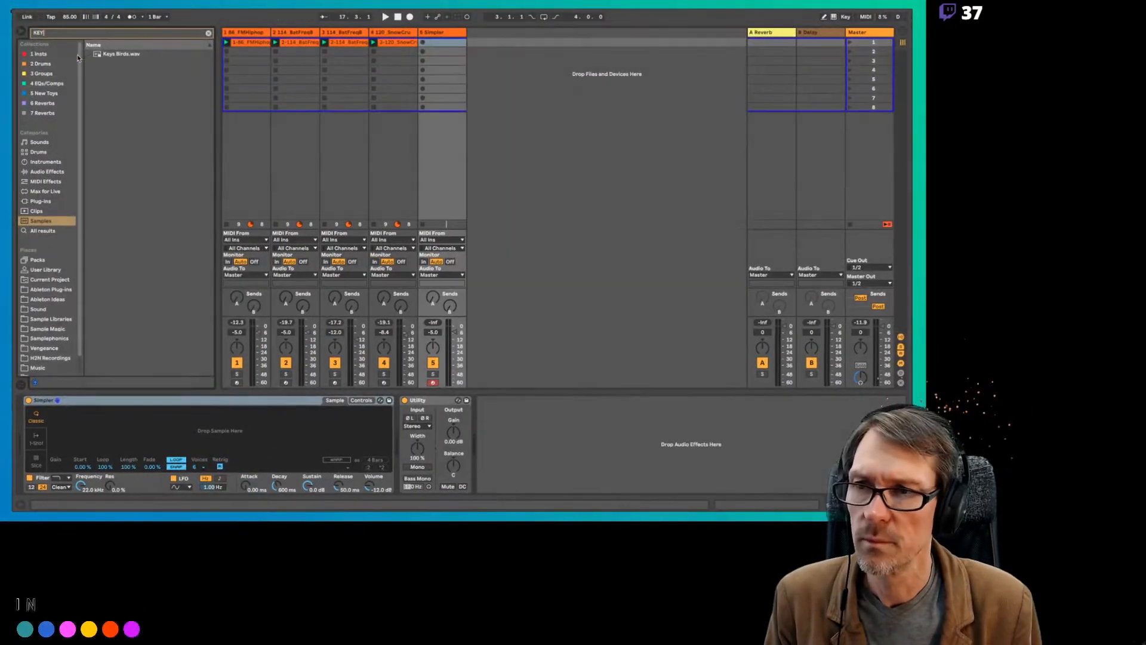
key(BackSpace)
key(BackSpace)
key(BackSpace)
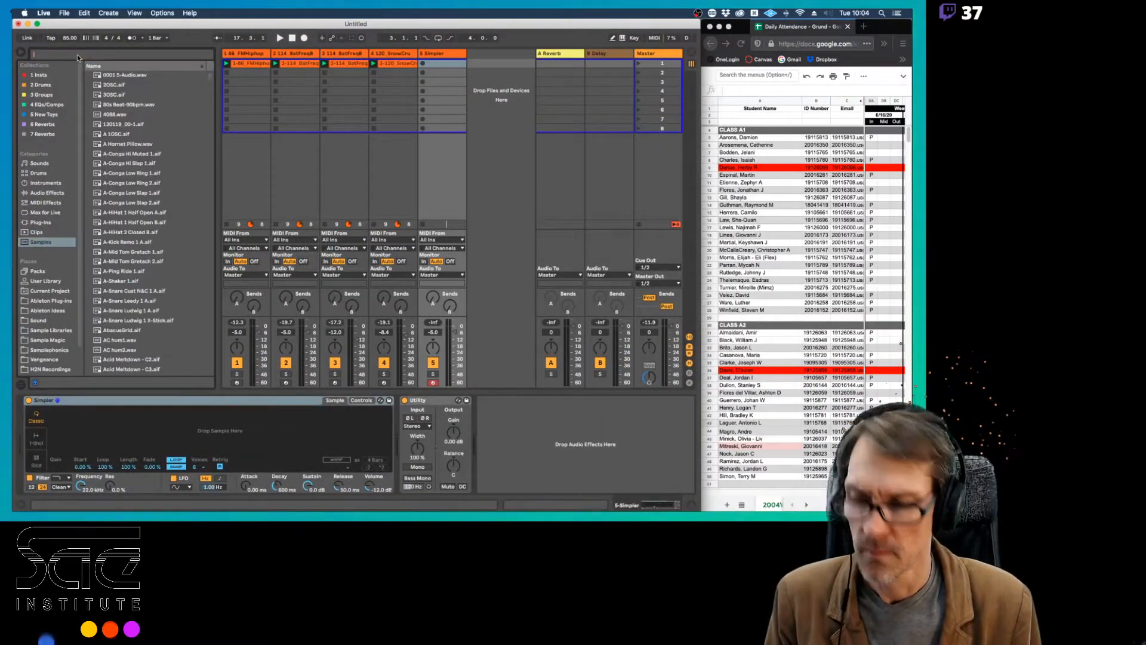
Search the sample library for "electric pia", and shorten the search term to "electric".
text(ele)
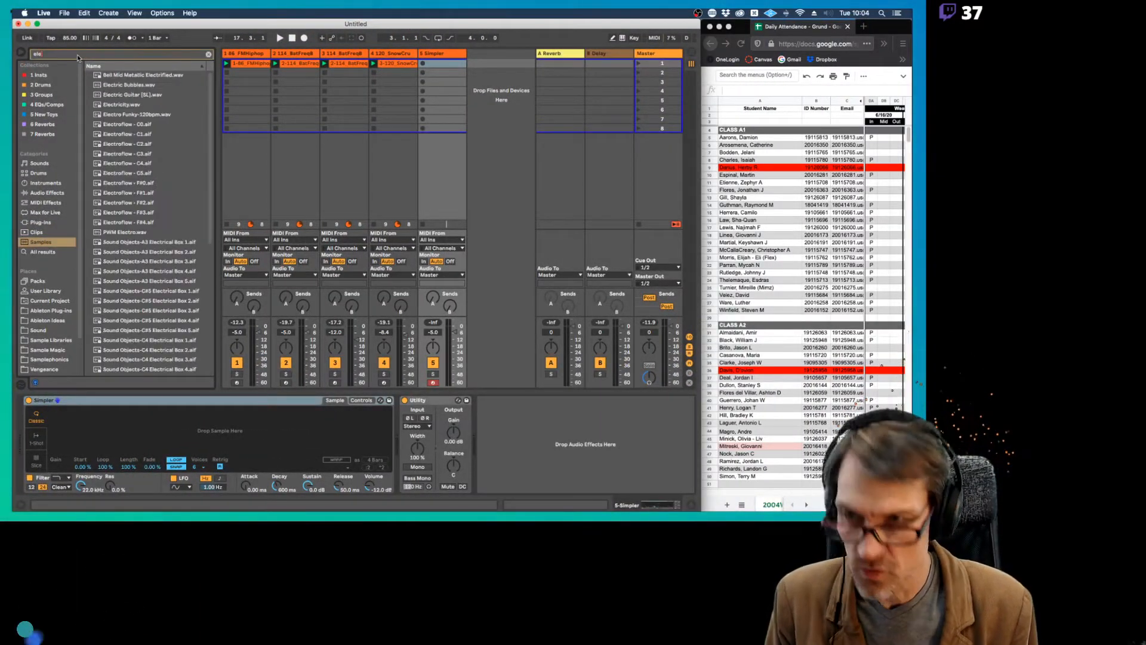
text(ctric)
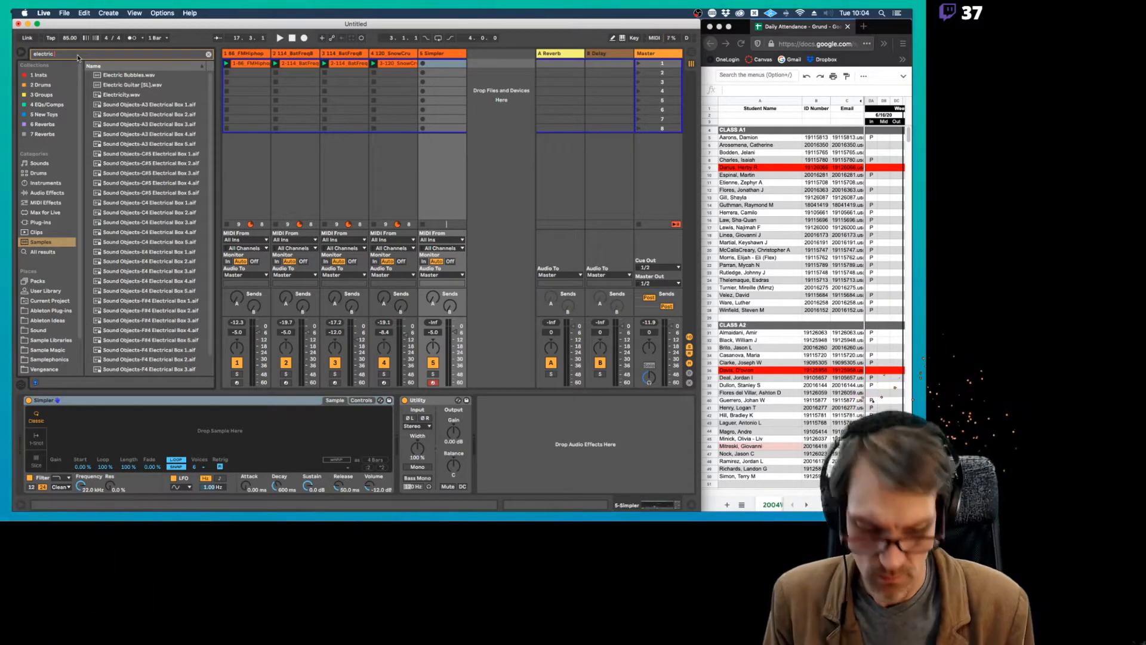
text( pia)
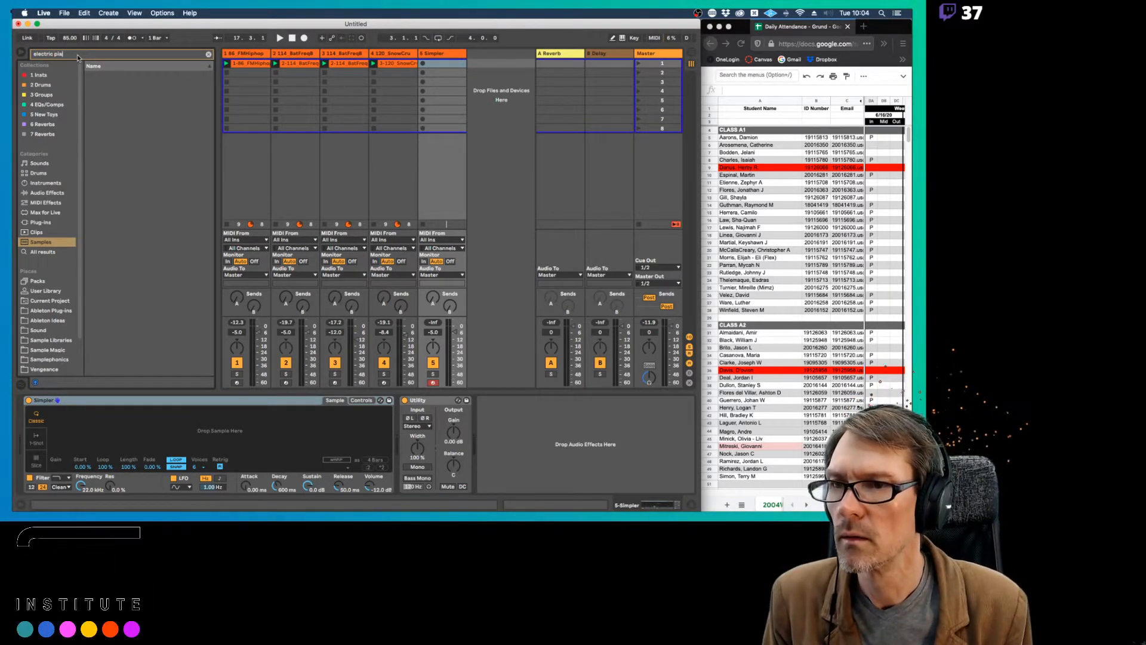
key(BackSpace)
key(BackSpace)
key(BackSpace)
key(BackSpace)
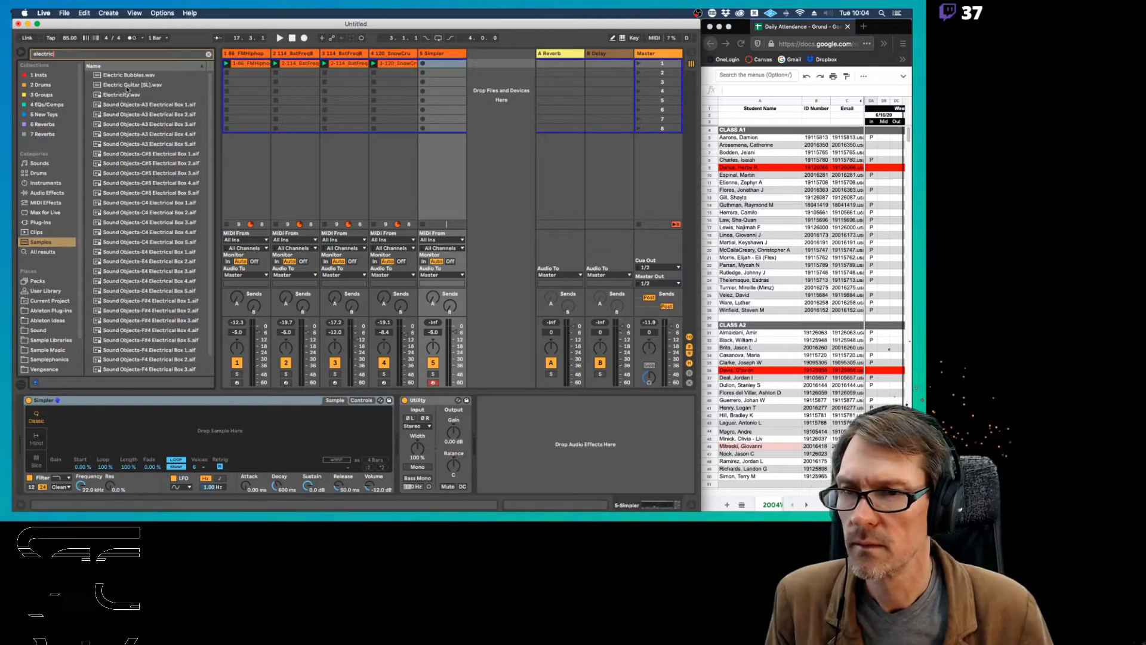
Preview several Sound Objects Electrical Box samples at different pitches, from A3 to C#5.
click(150, 104)
scroll(177, 142, down, 1)
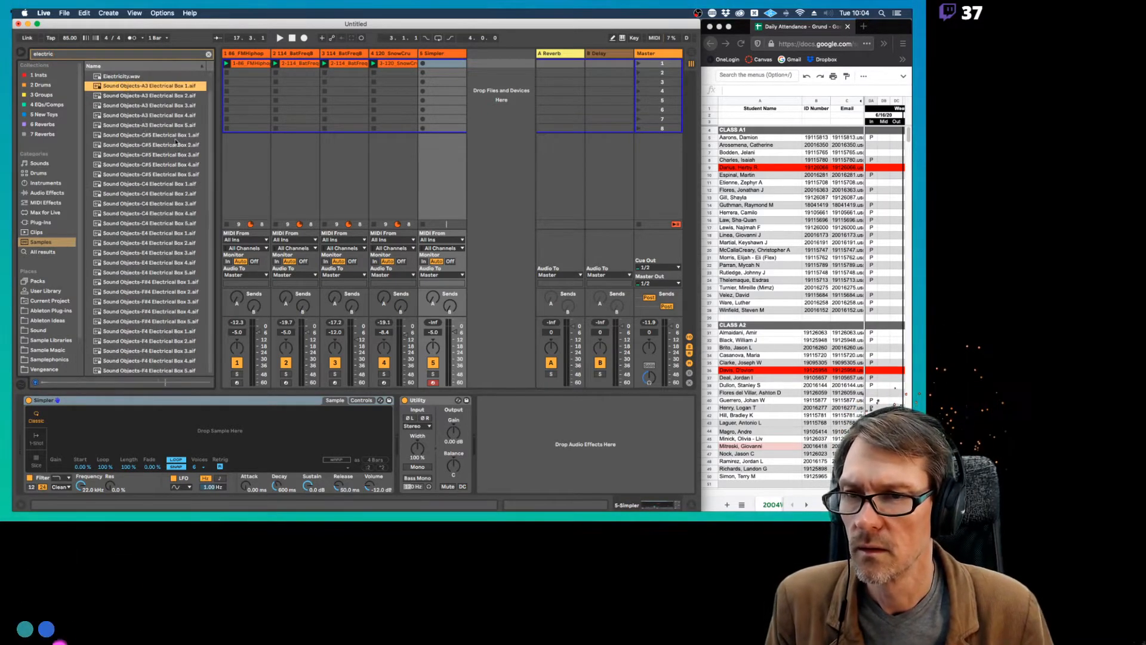
click(135, 205)
click(130, 233)
click(125, 263)
click(119, 302)
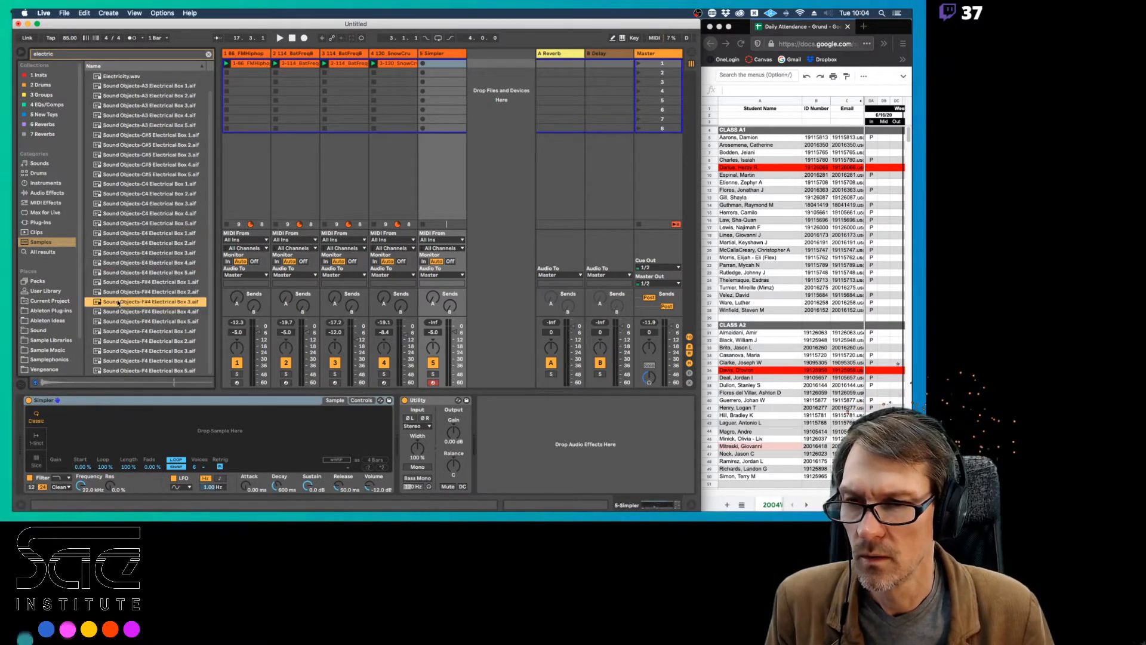
click(123, 311)
click(126, 351)
click(139, 174)
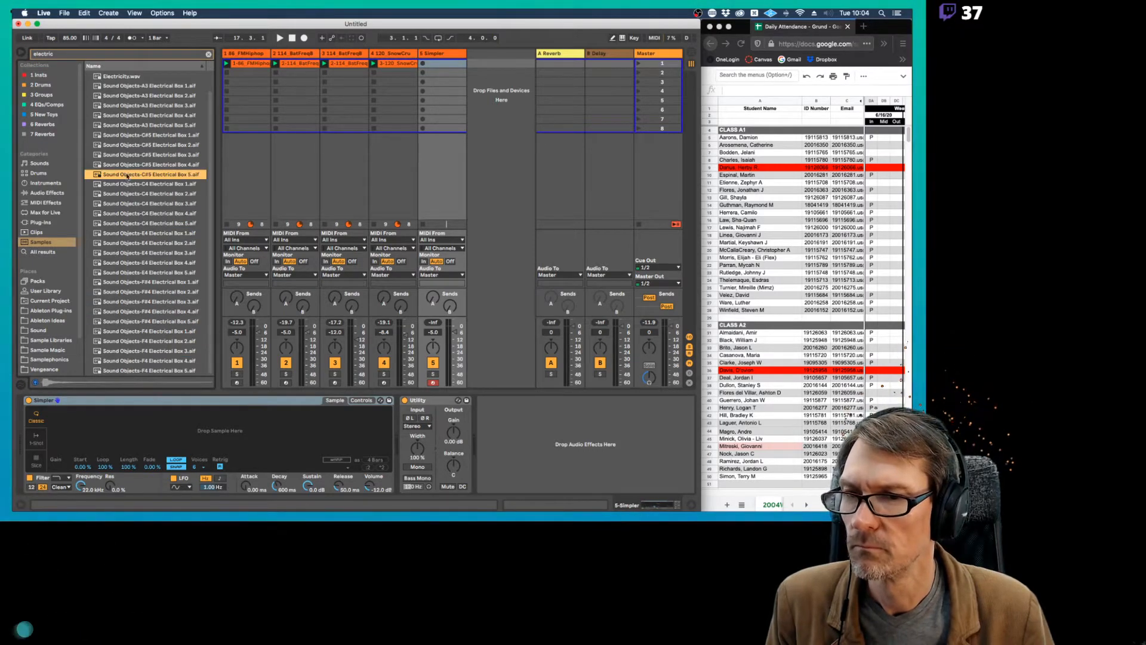
click(129, 145)
click(130, 135)
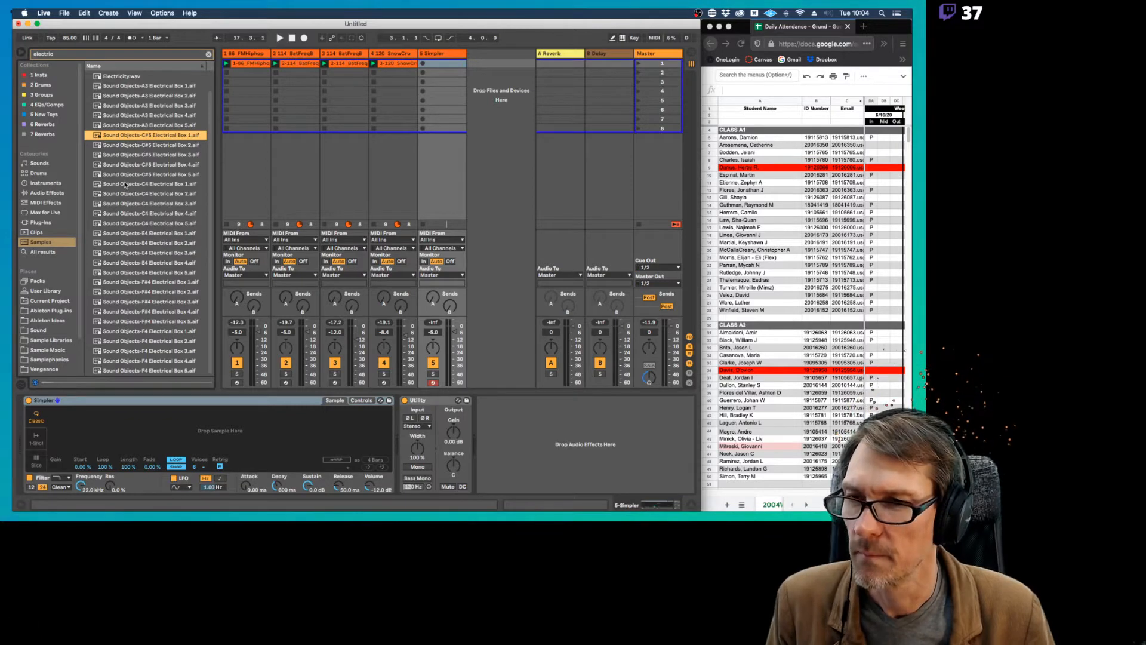
Audition the C4 Electrical Box samples and load Sound Objects-C4 Electrical Box 3.aif into the new track's Simpler.
click(123, 204)
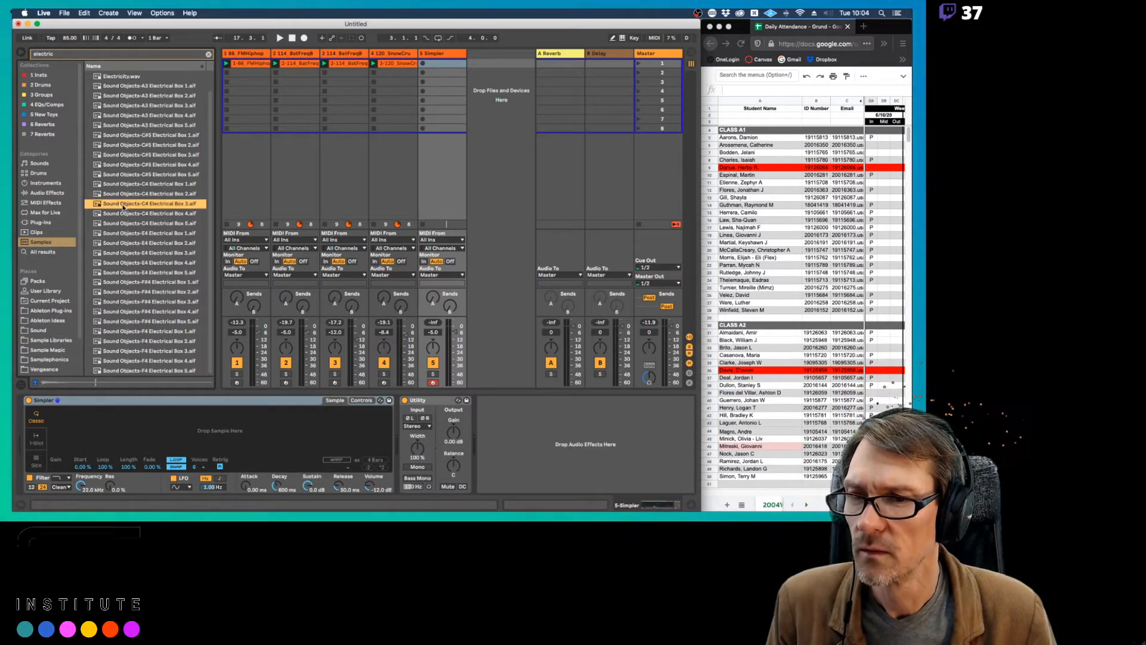
click(129, 194)
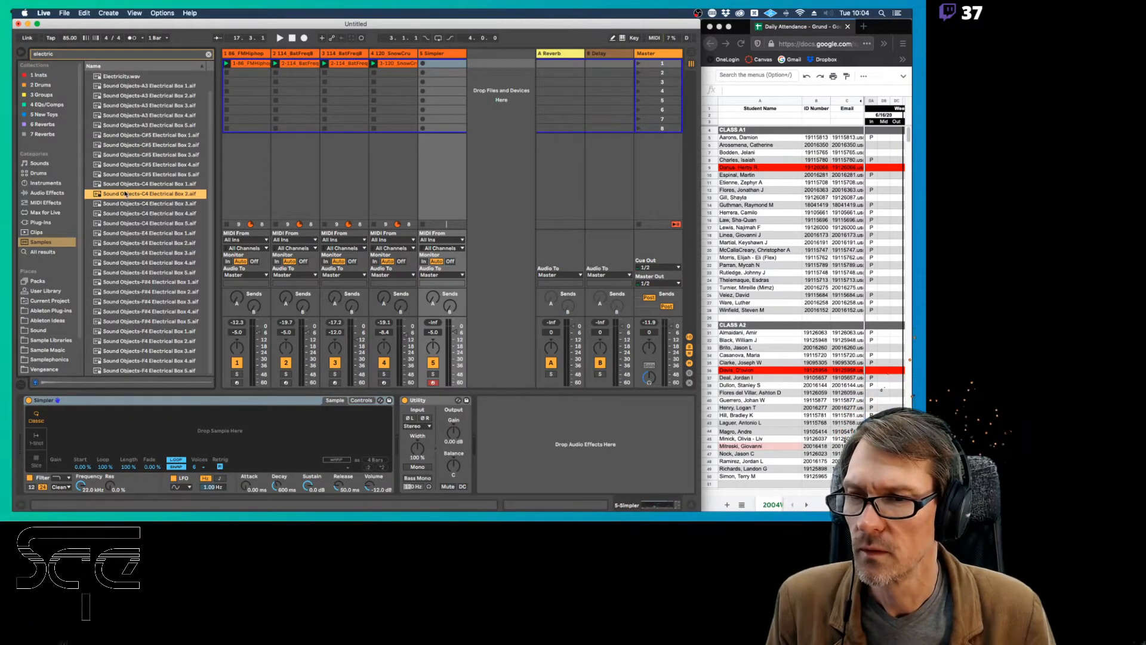
click(123, 184)
click(120, 214)
click(124, 203)
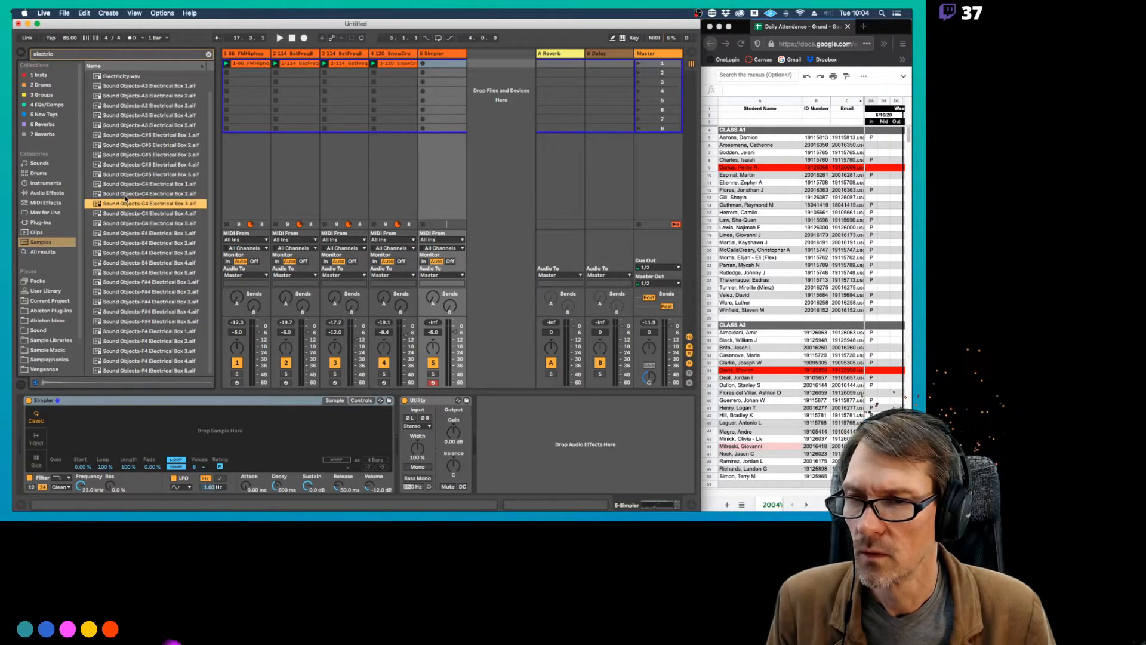
drag(123, 208, 141, 414)
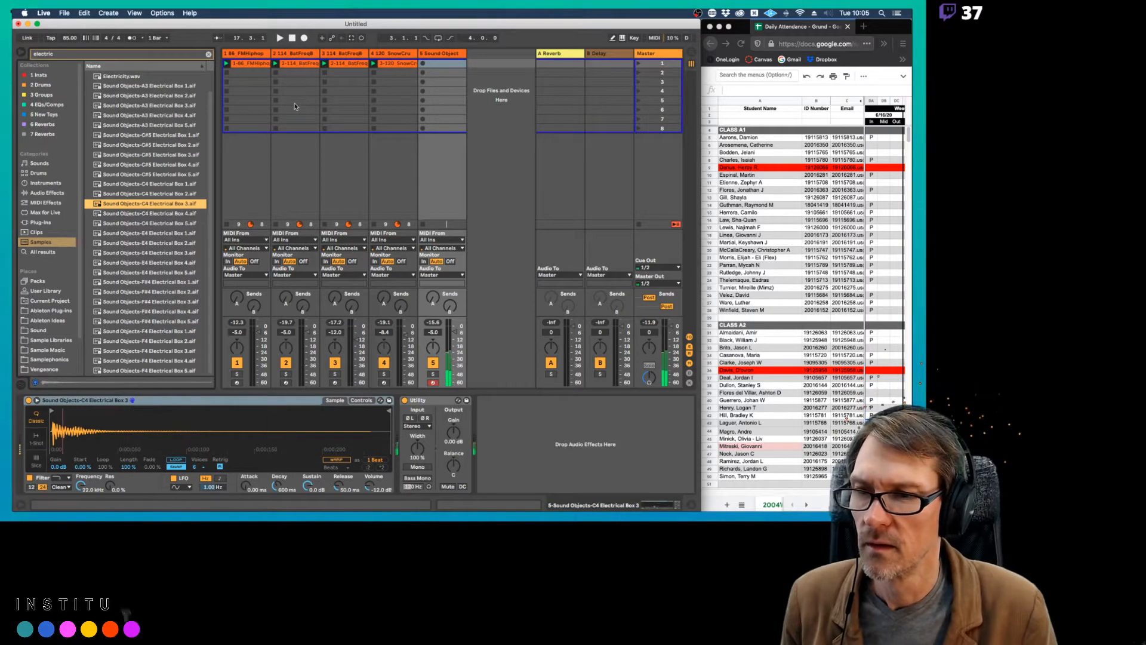
Clear the sample search and open the Phrases folder of SaraG_Vocals_SP in the Samplephonics library.
click(209, 55)
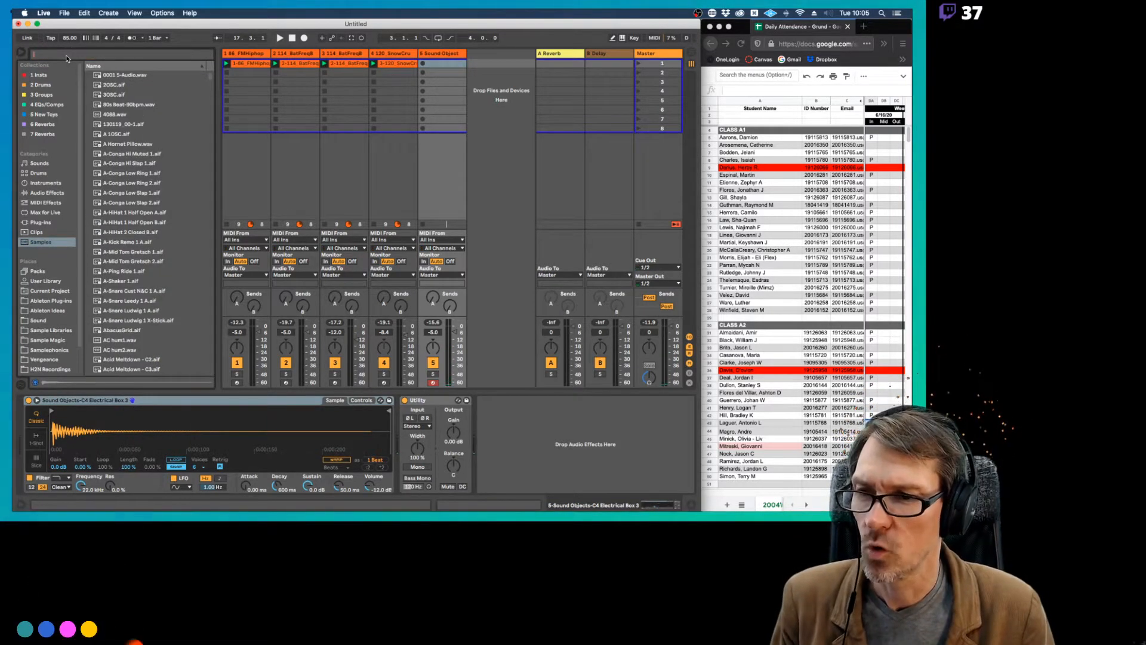
scroll(78, 251, down, 2)
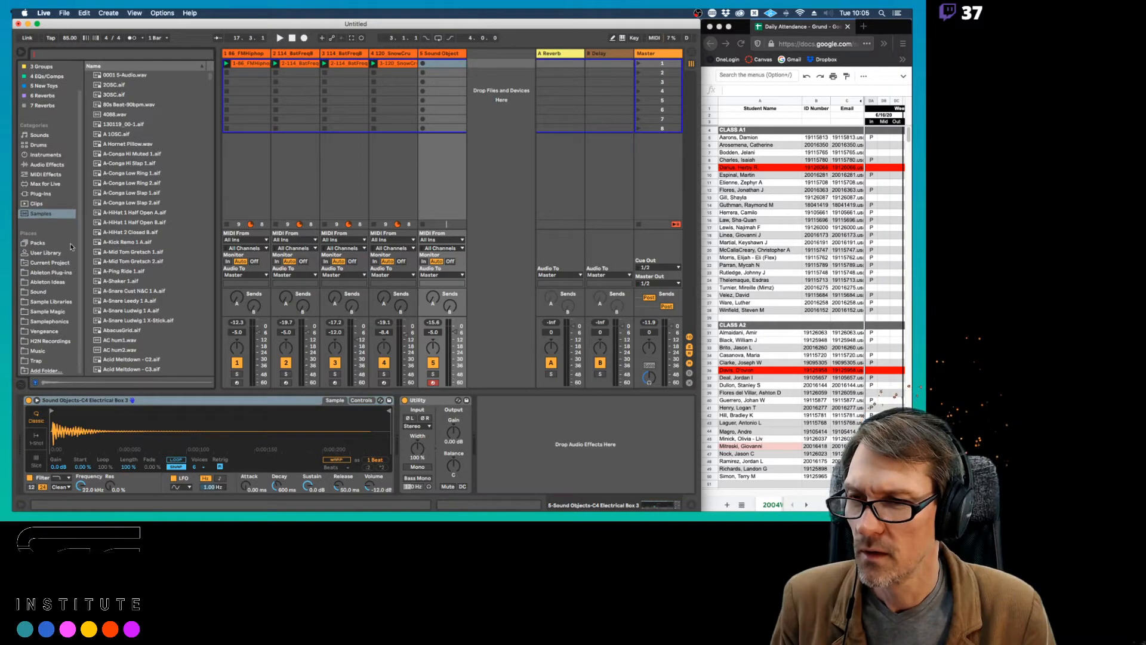
click(50, 321)
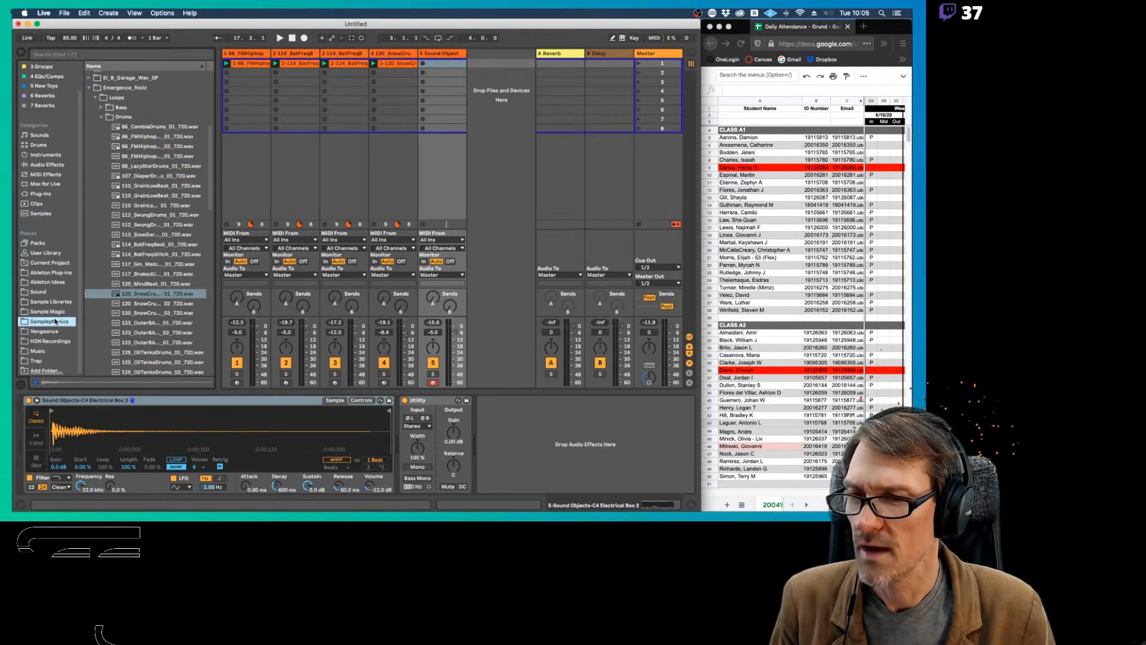
click(90, 87)
scroll(145, 212, down, 5)
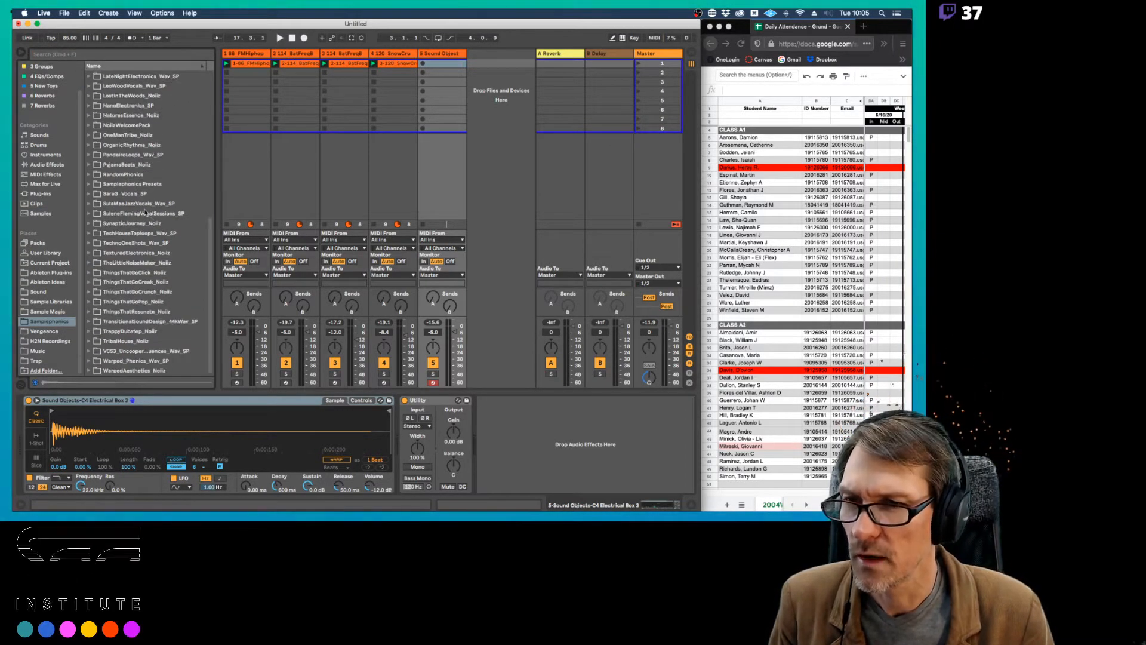
click(89, 194)
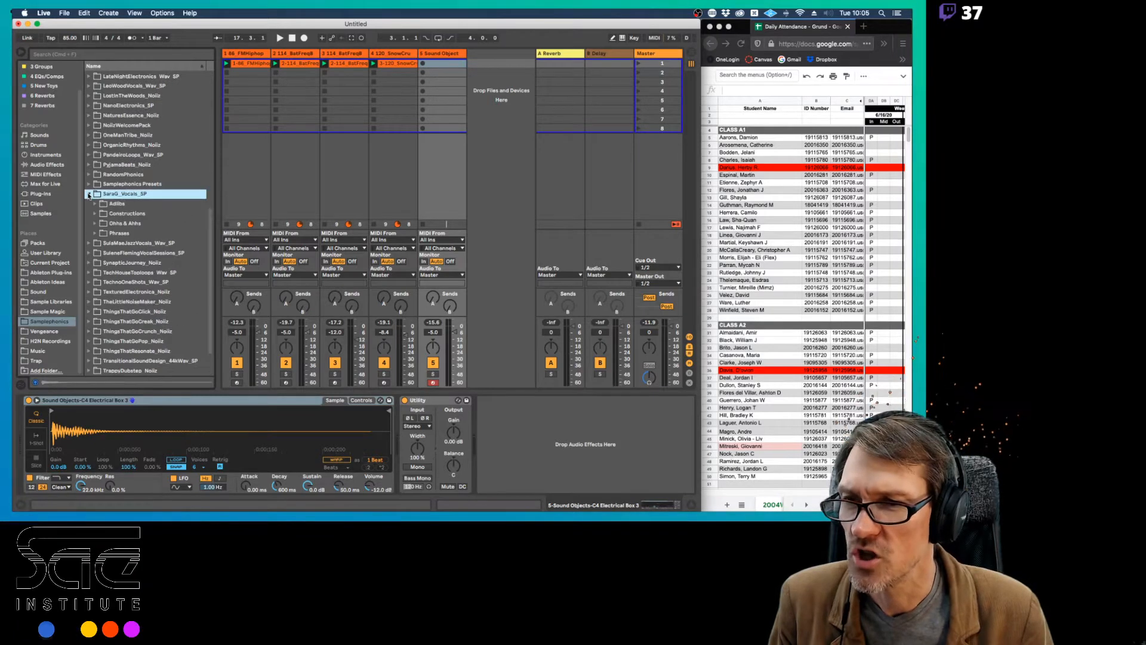
click(94, 234)
scroll(204, 231, down, 3)
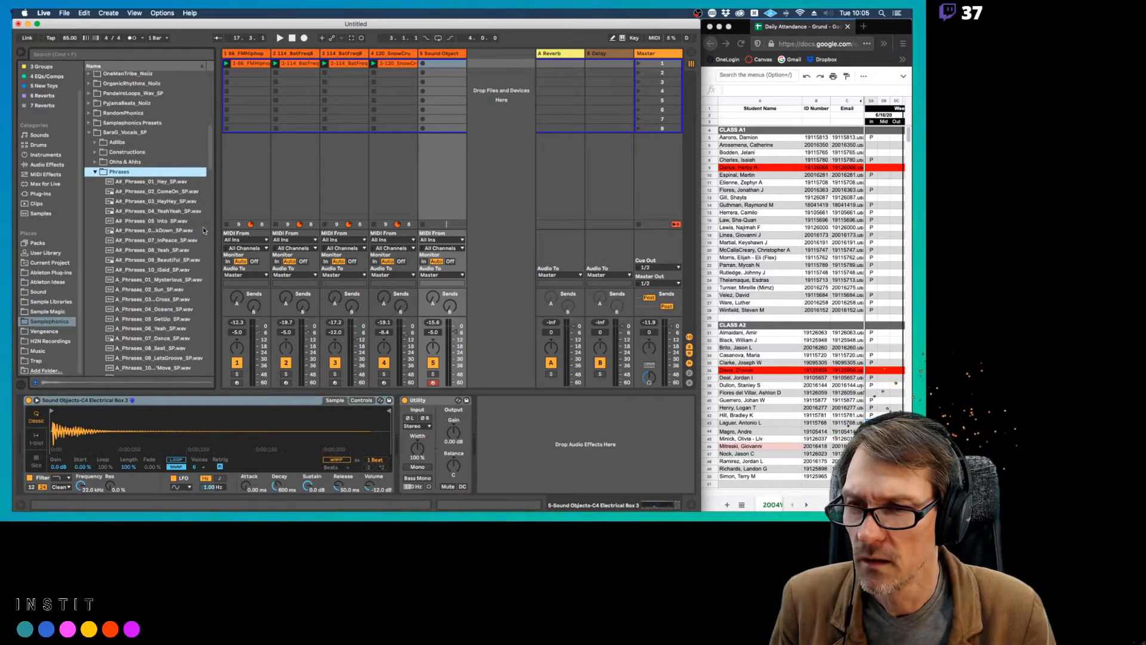
Audition the Beautiful, YeahYeah and Into vocal phrases, and load A#_Phrases_05_Into_SP.wav into Simpler in place of the current sample.
click(146, 260)
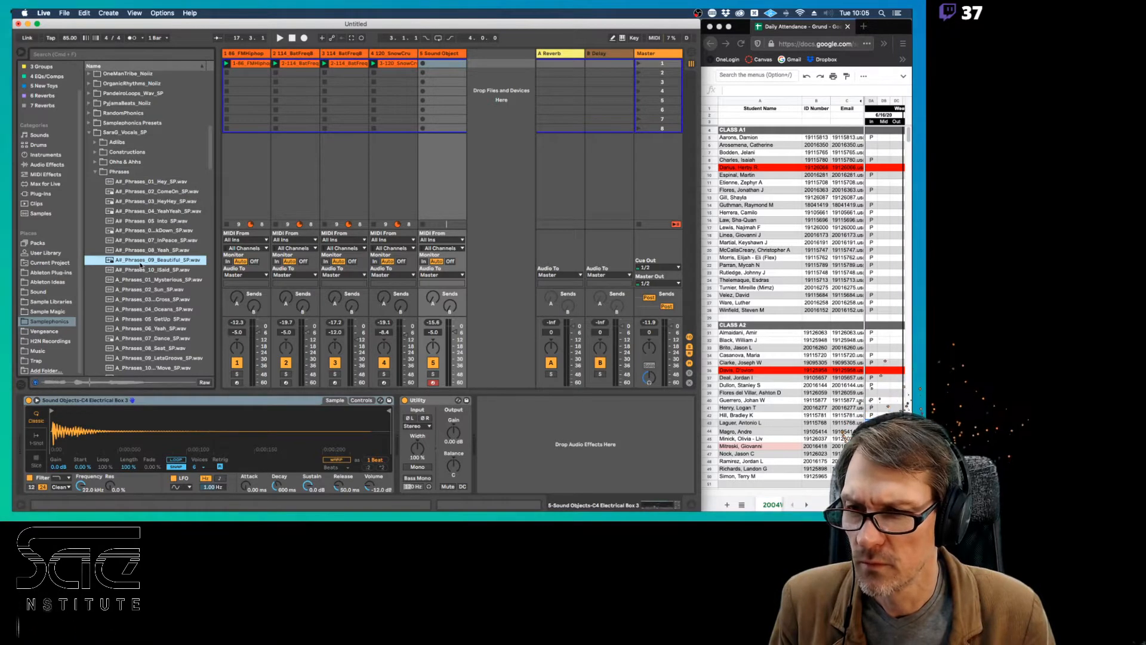
click(147, 212)
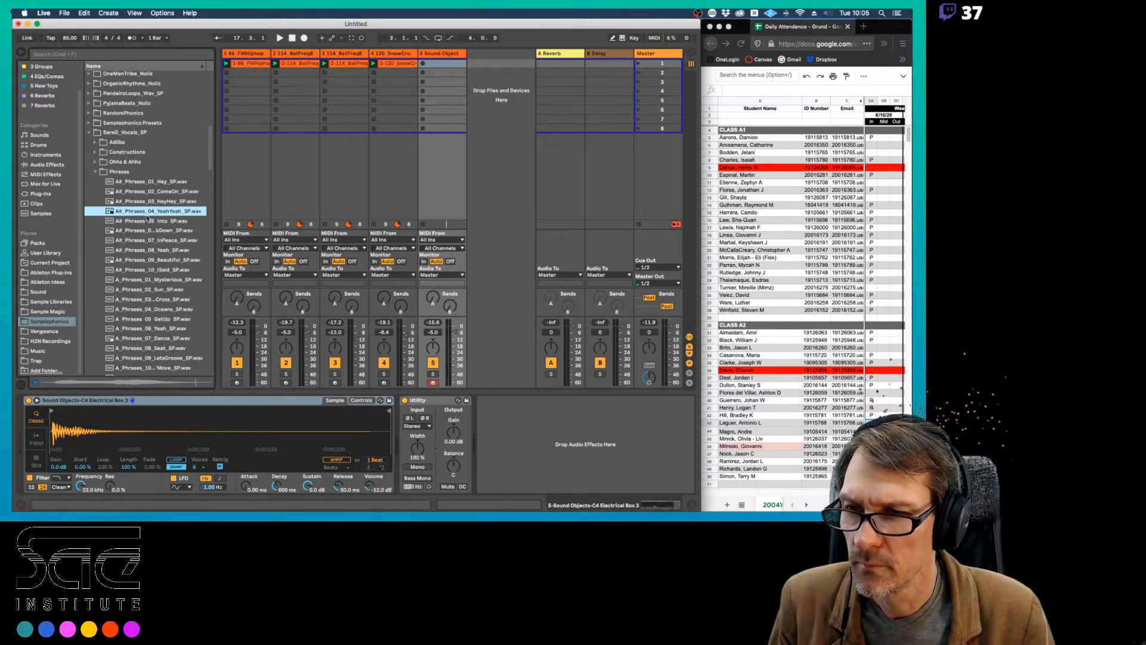
click(145, 221)
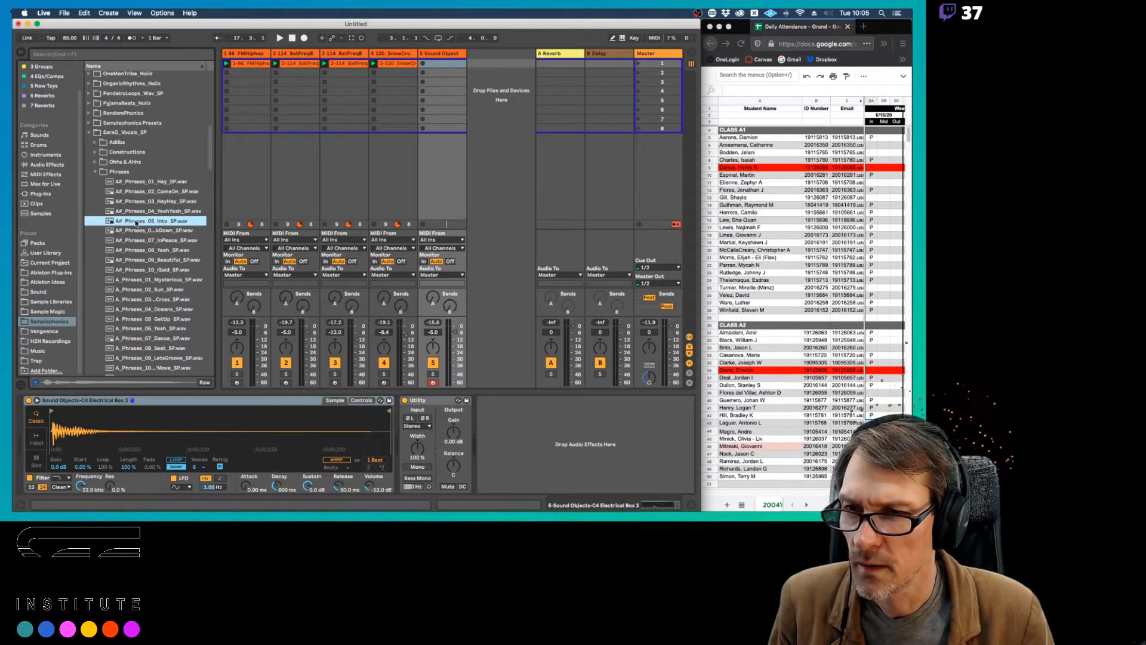
drag(150, 423, 149, 424)
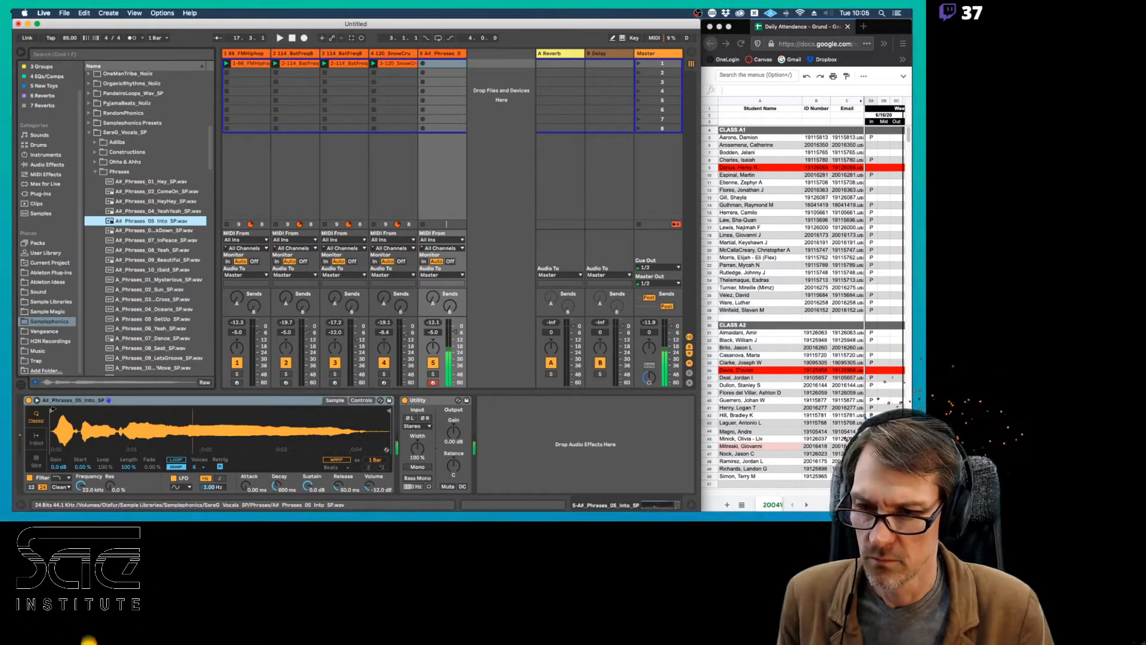
Trim the vocal to its sustained middle section and loop it with Loop 57.8%, Length 58.6% and Fade 7.81%.
drag(53, 410, 189, 427)
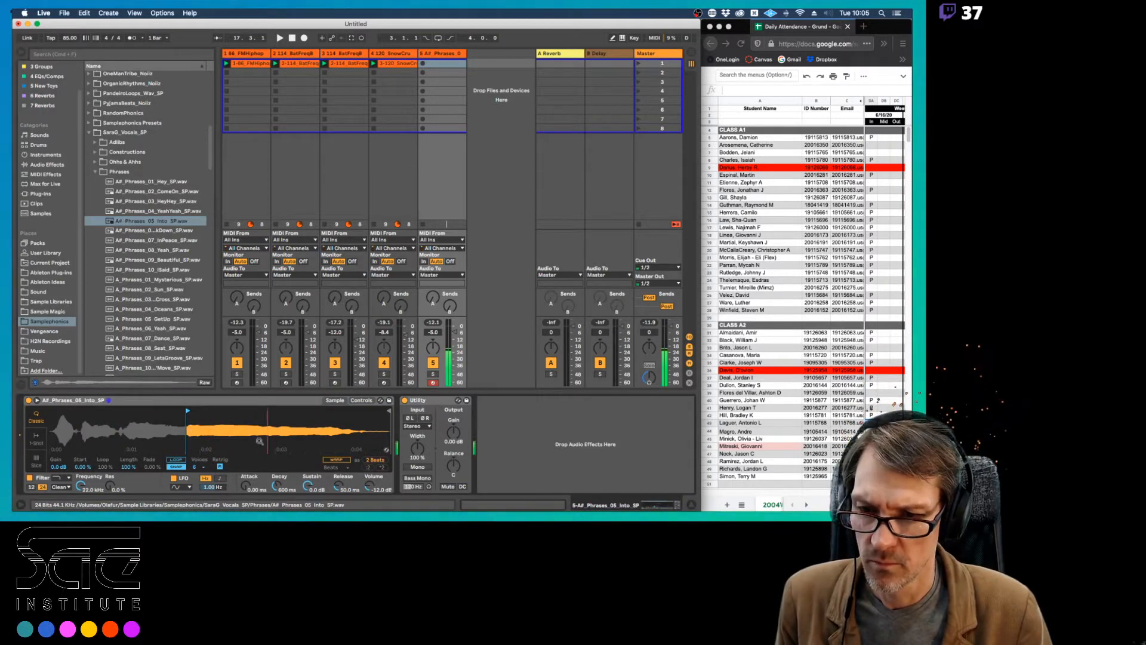
drag(389, 411, 306, 412)
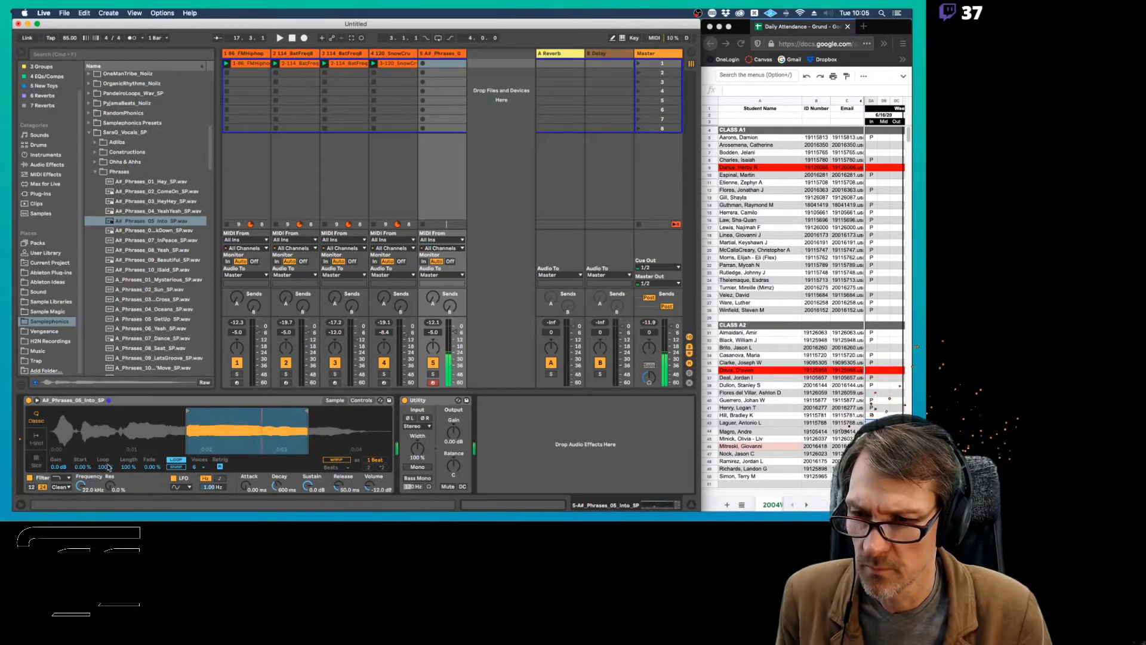
mouse_move(104, 467)
mouse_down()
mouse_move(128, 471)
mouse_move(128, 484)
mouse_move(106, 473)
mouse_move(129, 461)
mouse_up()
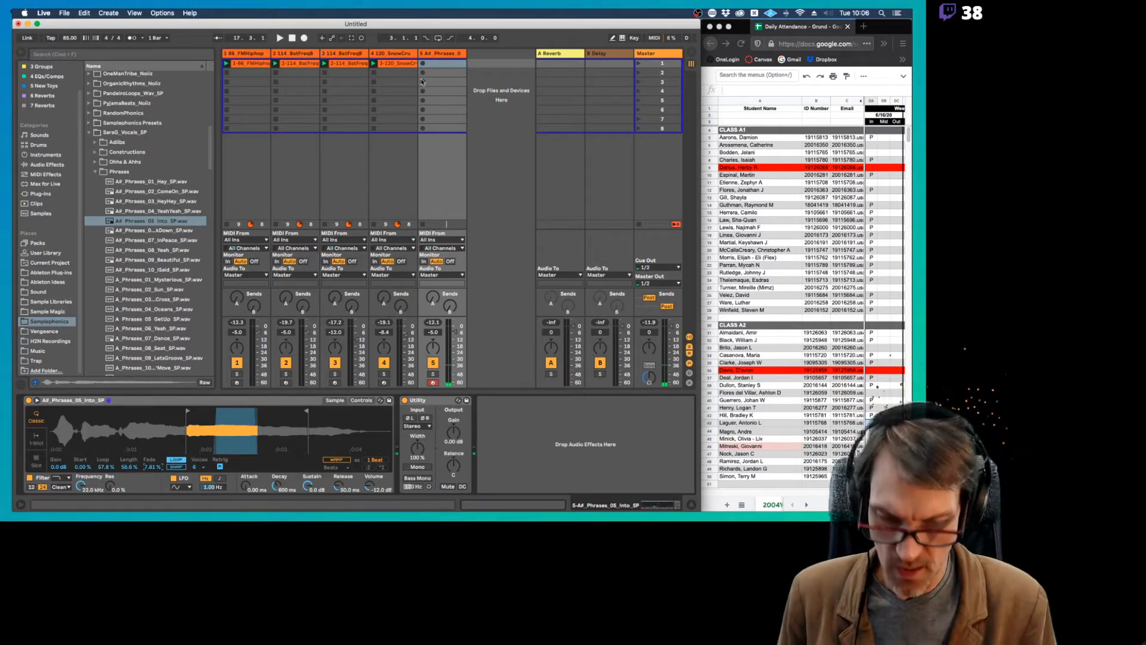
Play the drum clips and record a vocal clip into the first slot of the A#_Phrases track.
key(space)
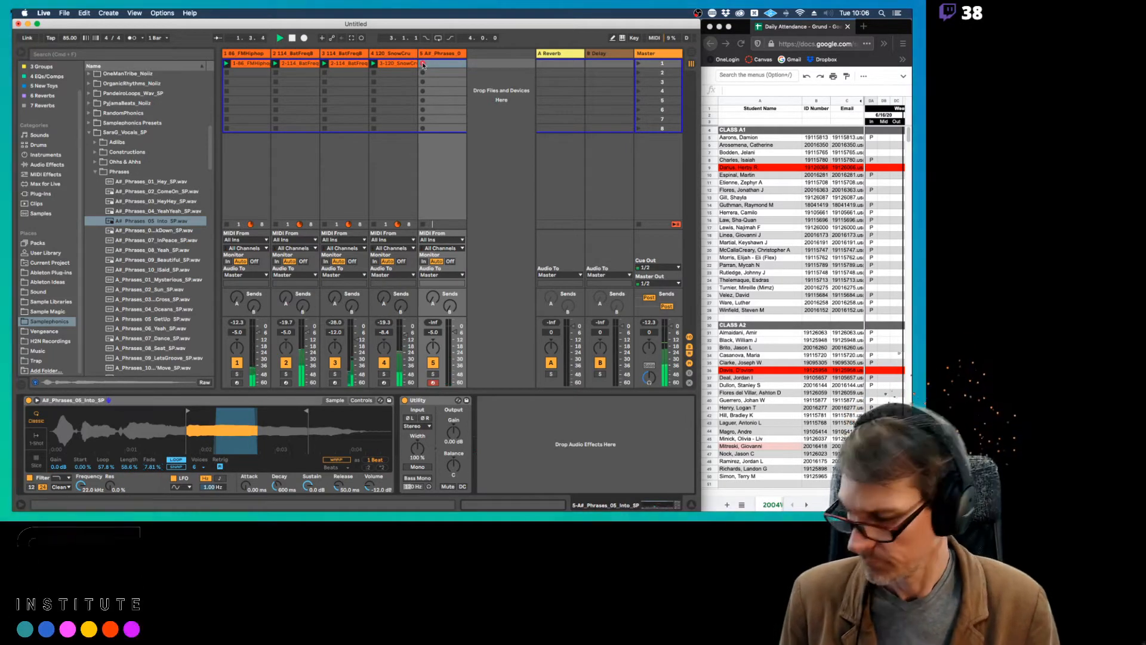
click(423, 64)
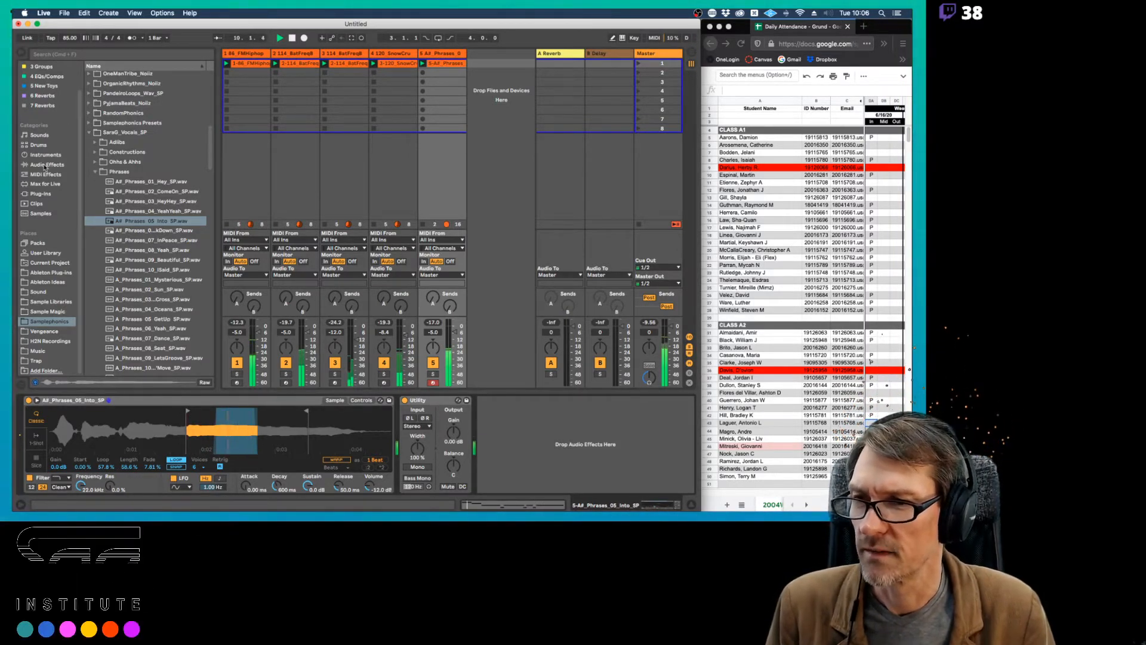
Load the Choral plug-in from the New Toys collection after Utility on the vocal track.
click(40, 194)
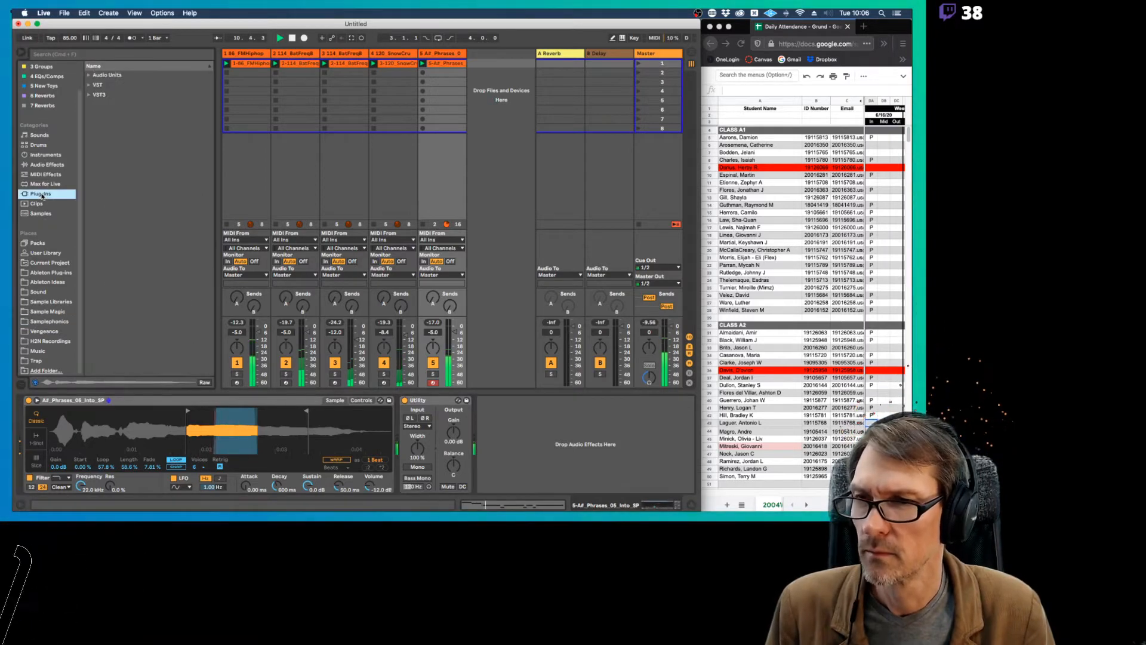
scroll(50, 69, up, 2)
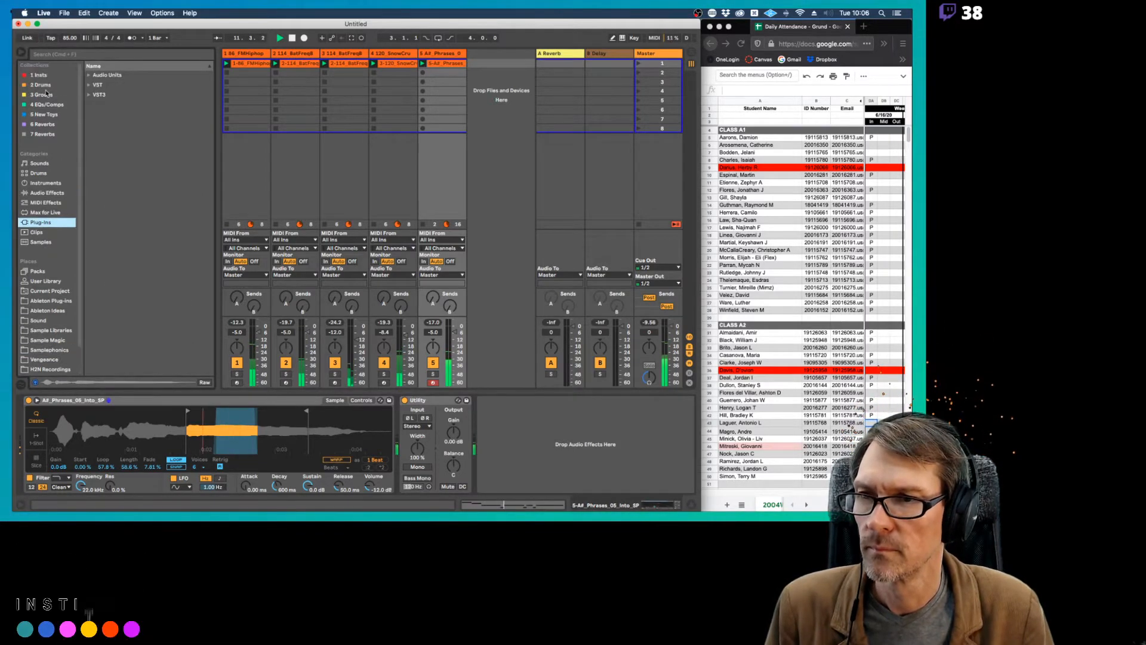
click(47, 114)
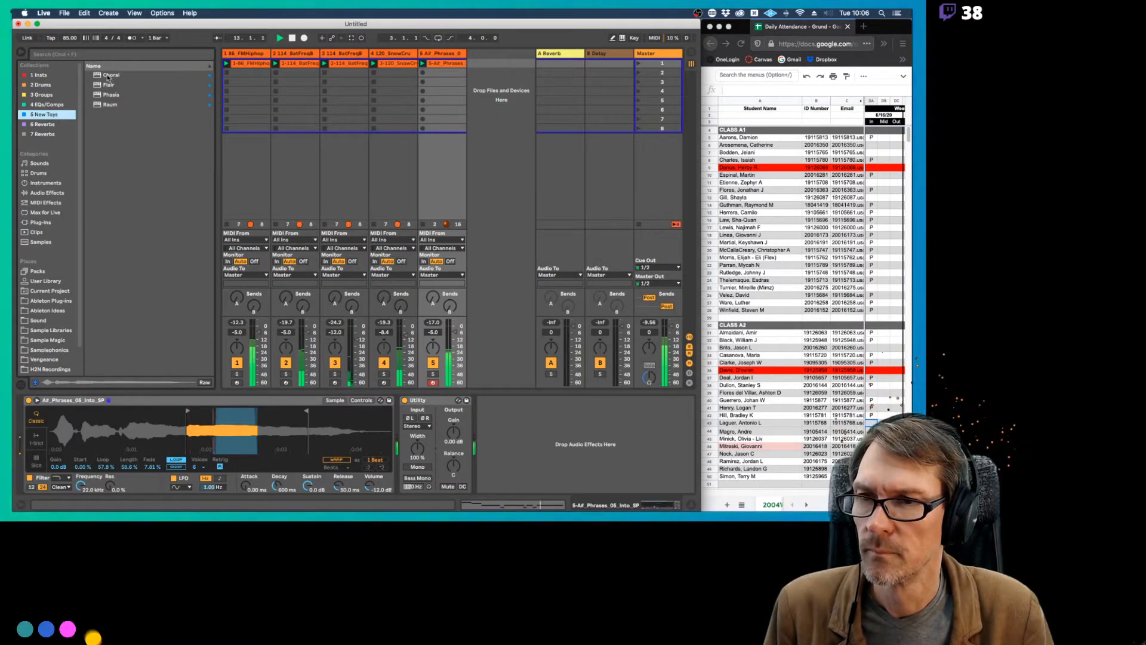
click(108, 76)
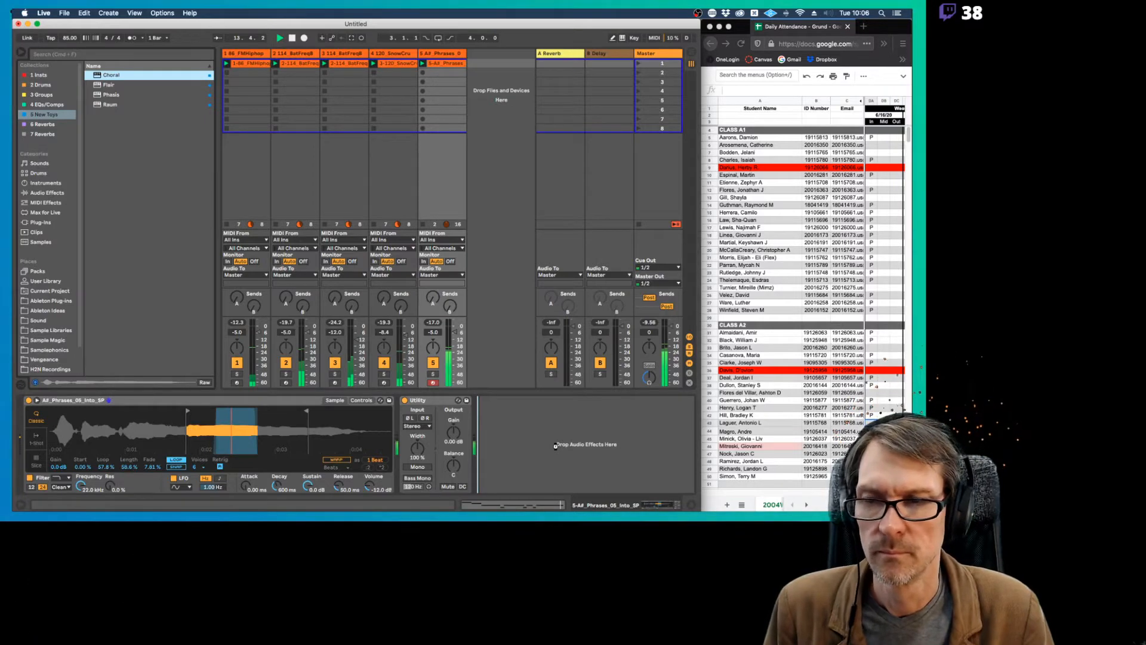
key(Return)
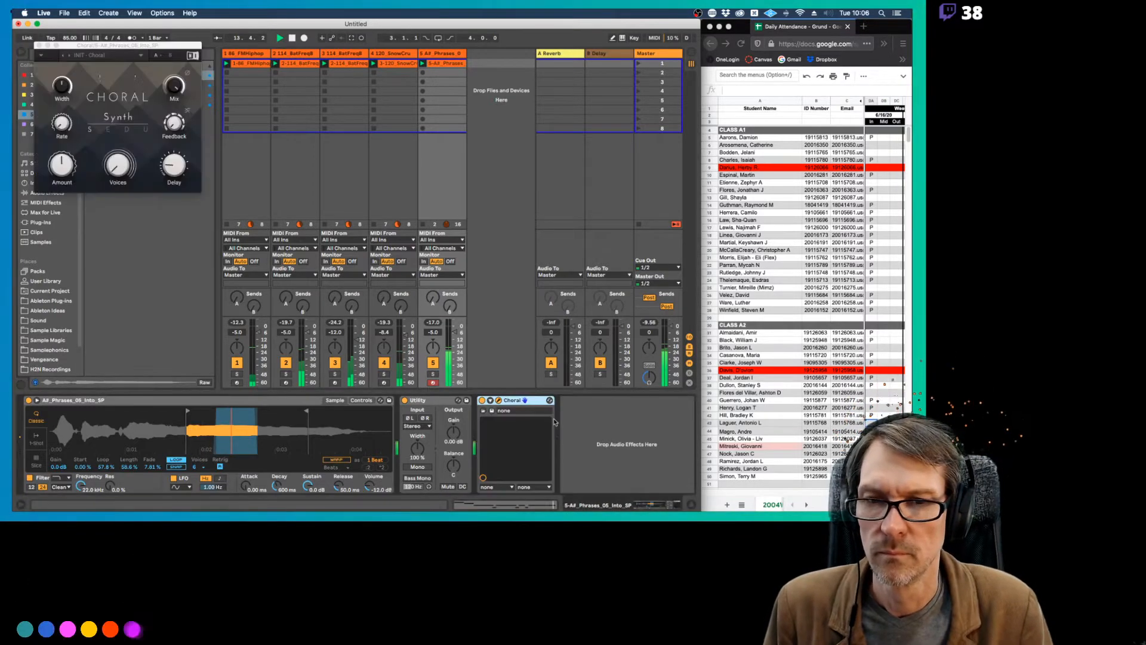
Choose the Washy Verb preset from Choral's Spaces presets, close the plug-in window and set the vocal track volume to -5.6 dB.
click(97, 54)
mouse_move(116, 75)
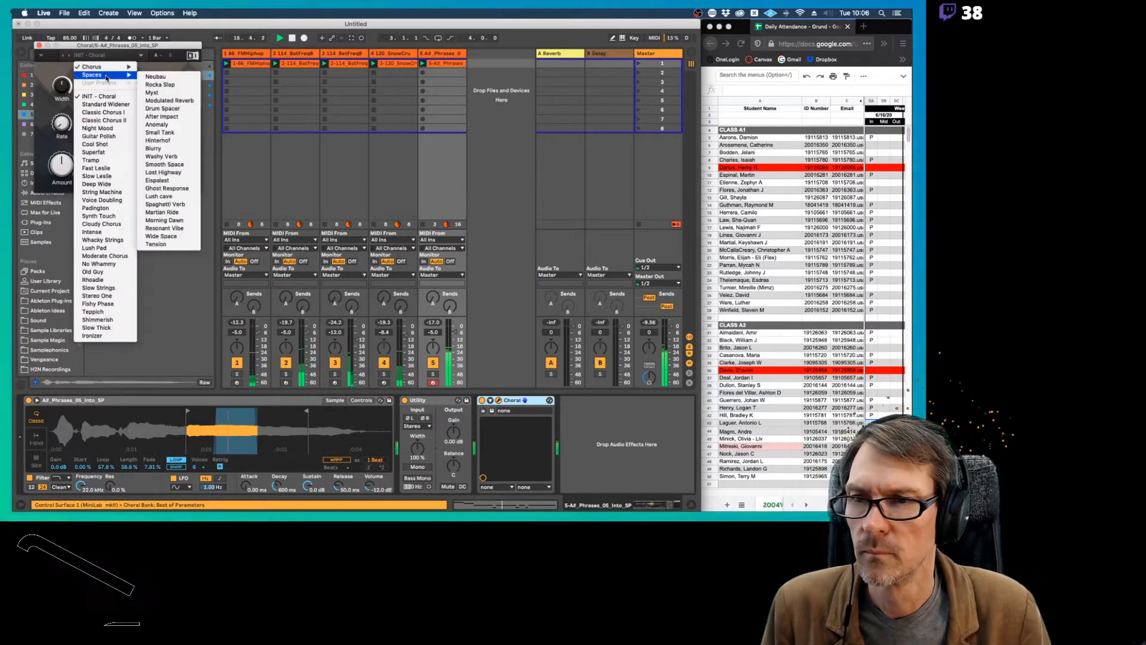
click(179, 156)
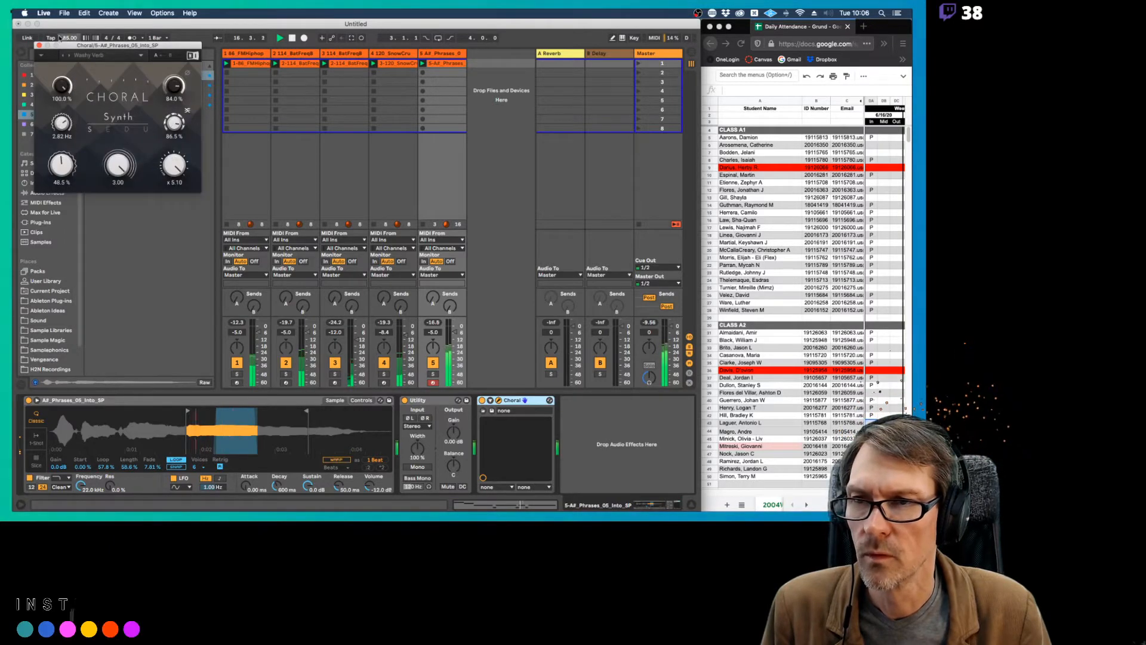
click(40, 45)
mouse_move(454, 332)
mouse_down()
mouse_move(457, 341)
mouse_move(454, 329)
mouse_up()
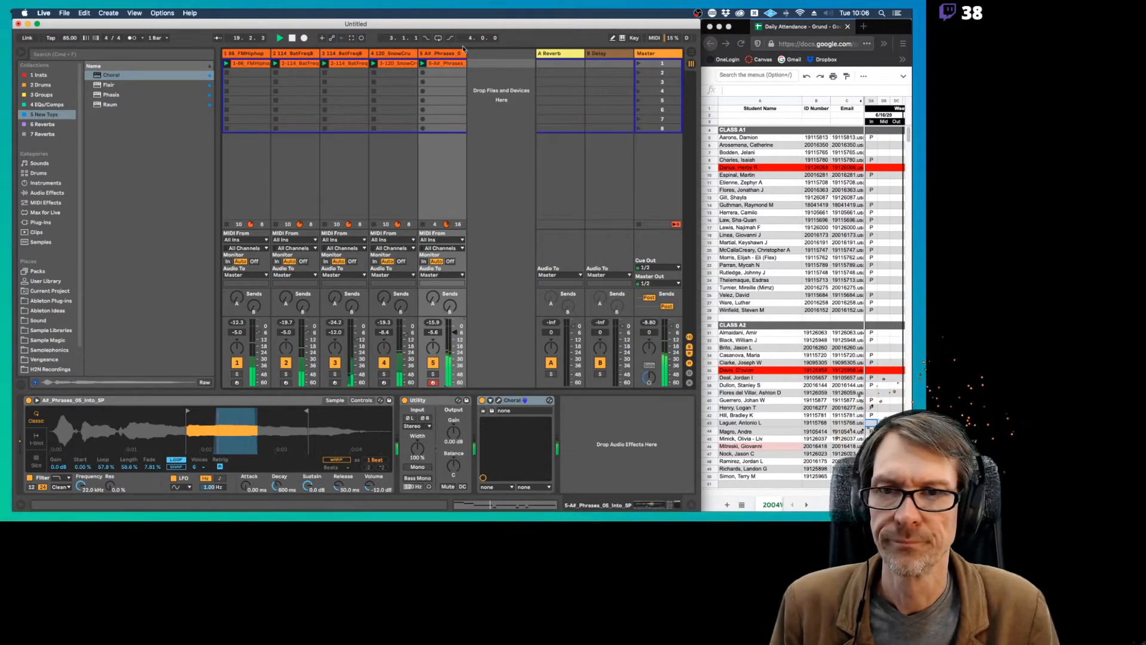
Rename the A#_Phrases track as Vocal Ooh and stop playback.
click(443, 54)
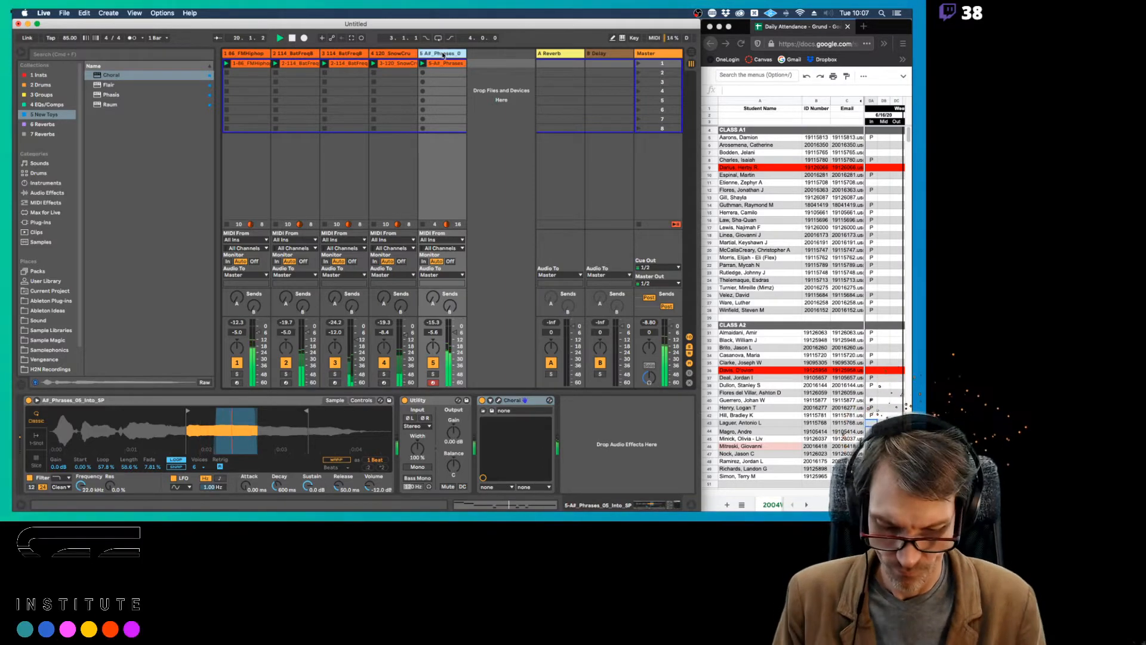
key(super+r)
text(Vocal)
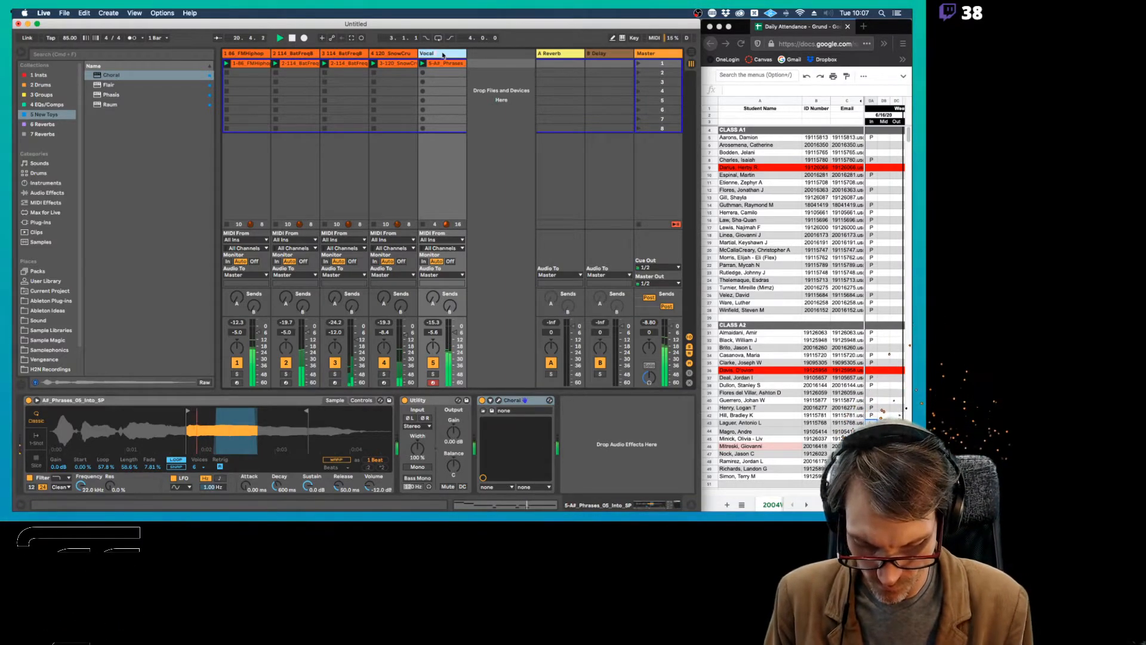
text( Ooh)
key(Return)
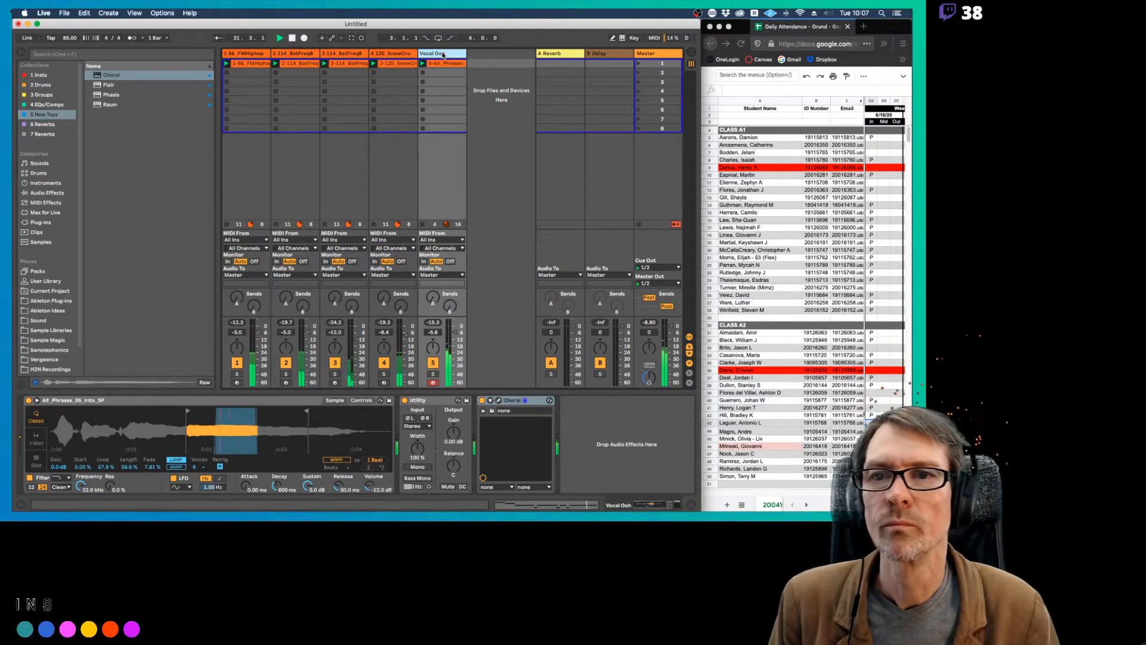
key(space)
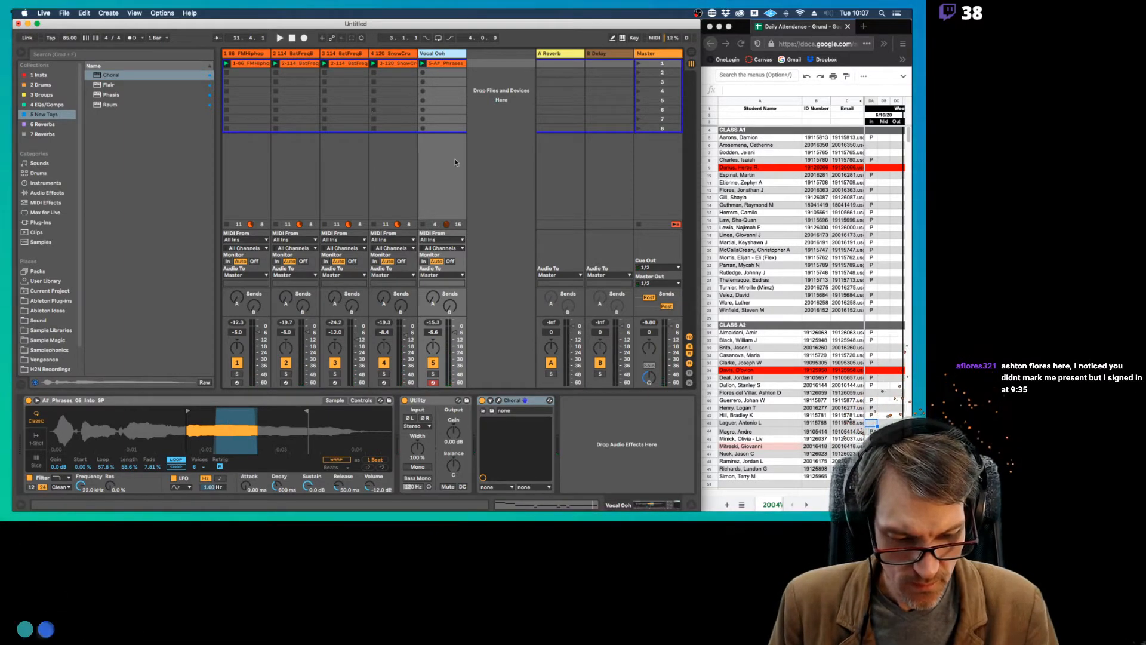
Switch to the attendance spreadsheet in Firefox and enter P in the In column for the Class A2 student who reported signing in.
click(871, 393)
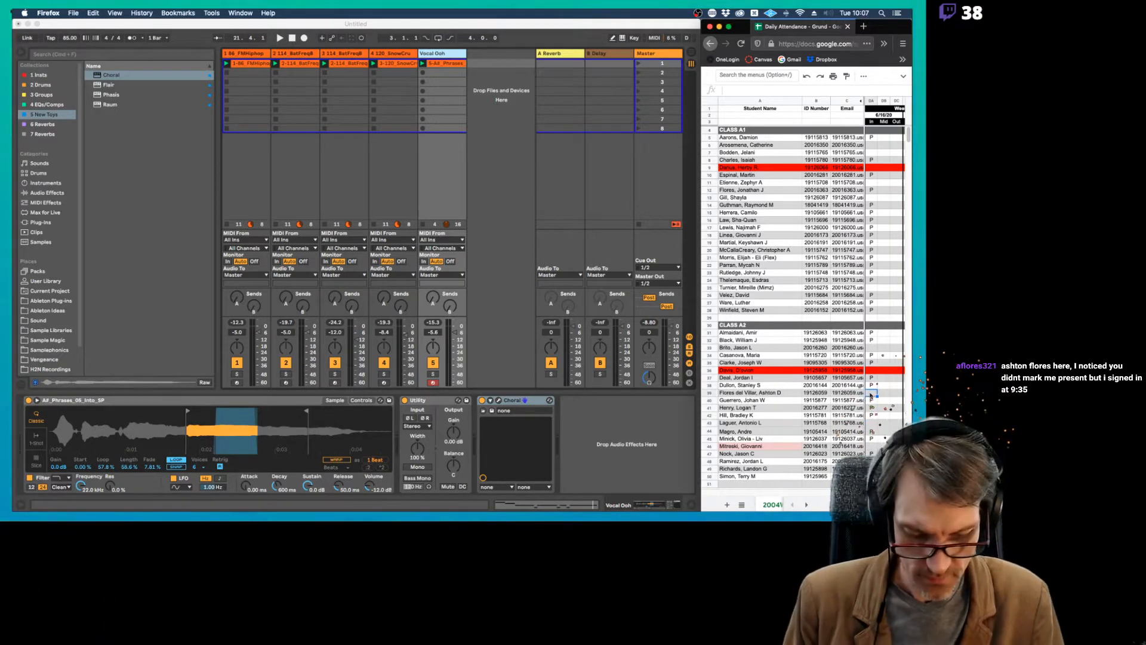
text(P)
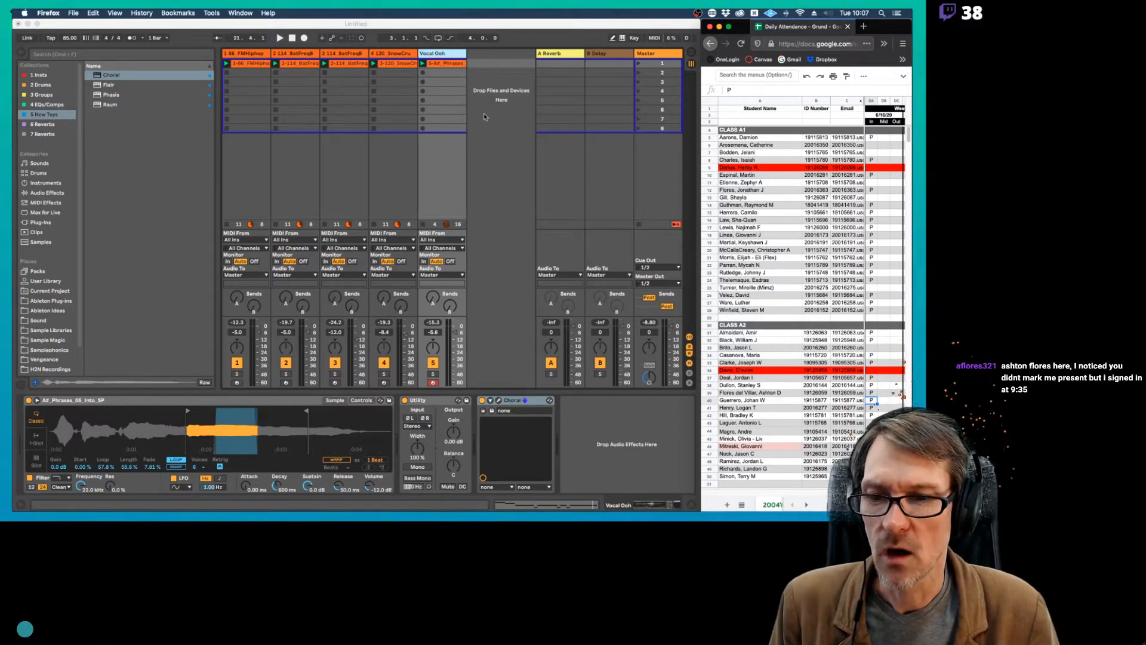
Return to Ableton Live and set the vocal Simpler's Sustain to -inf dB and Decay to 2.82 s.
click(207, 429)
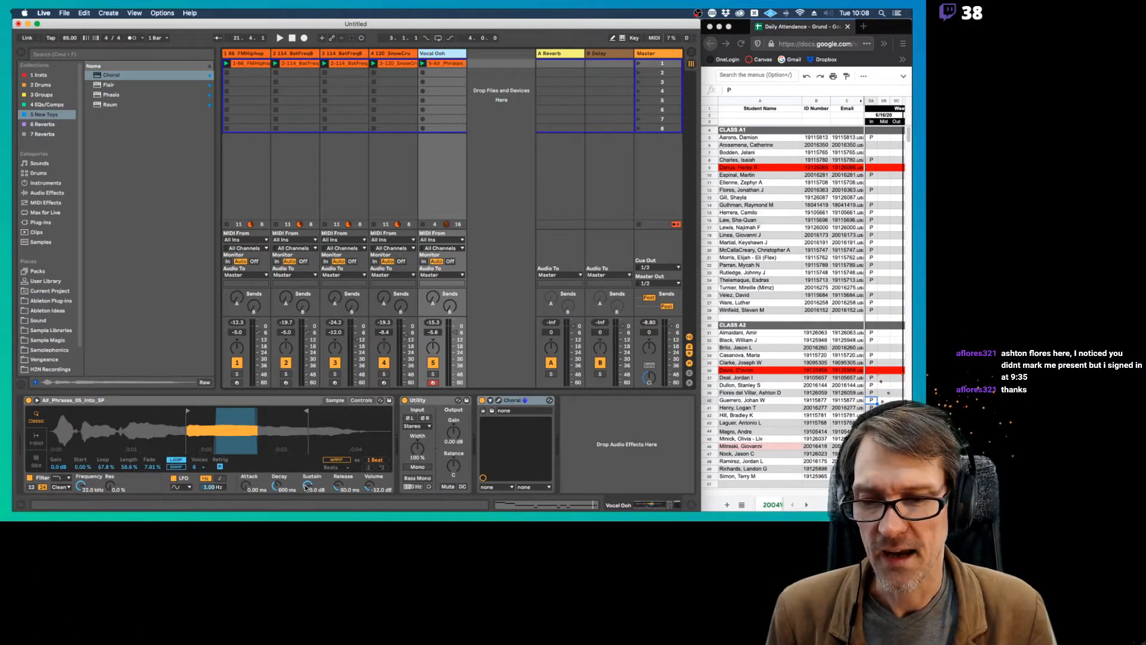
drag(306, 487, 277, 476)
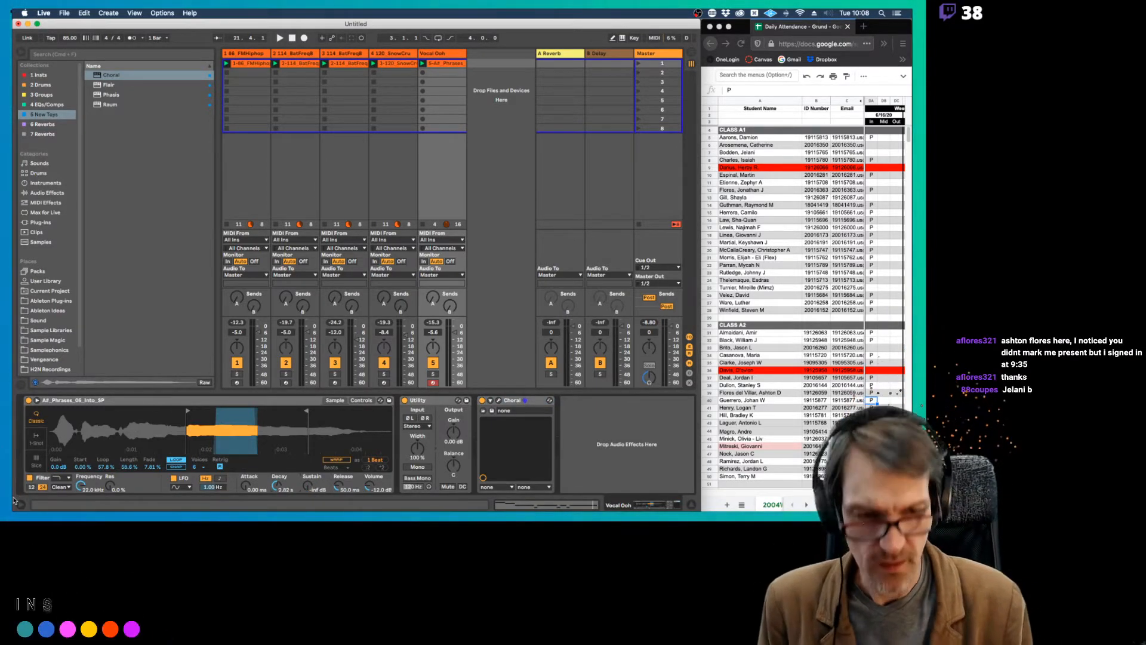
Switch to the attendance spreadsheet in Firefox and enter P in the In column for the Class A1 student who messaged in chat.
click(872, 153)
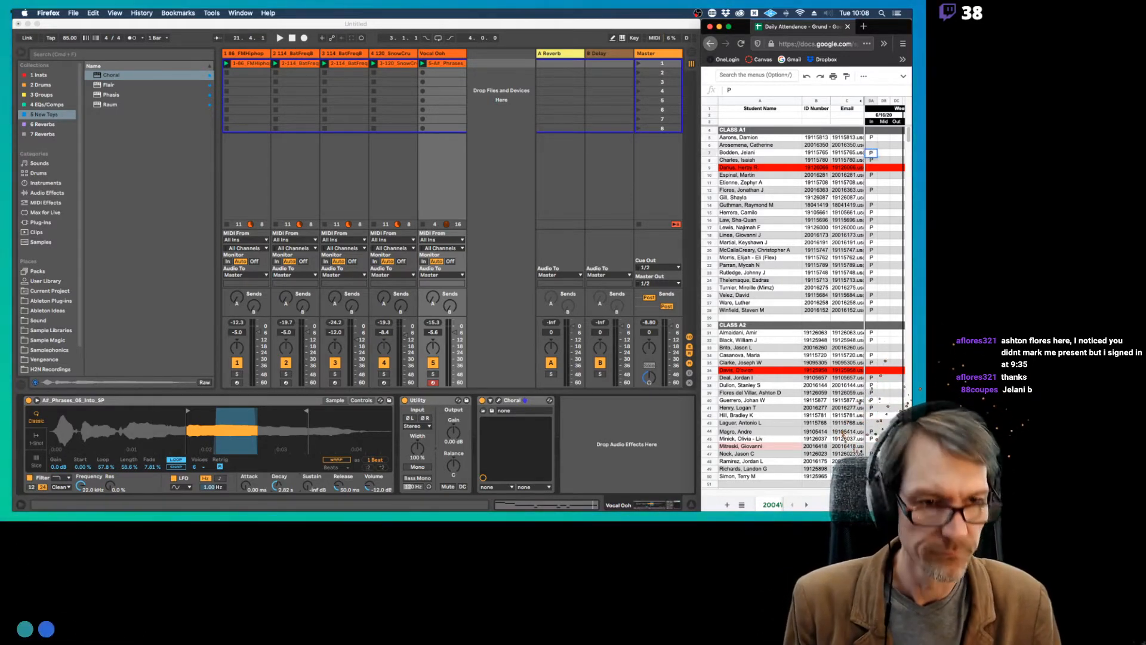
text(P)
key(Return)
click(882, 154)
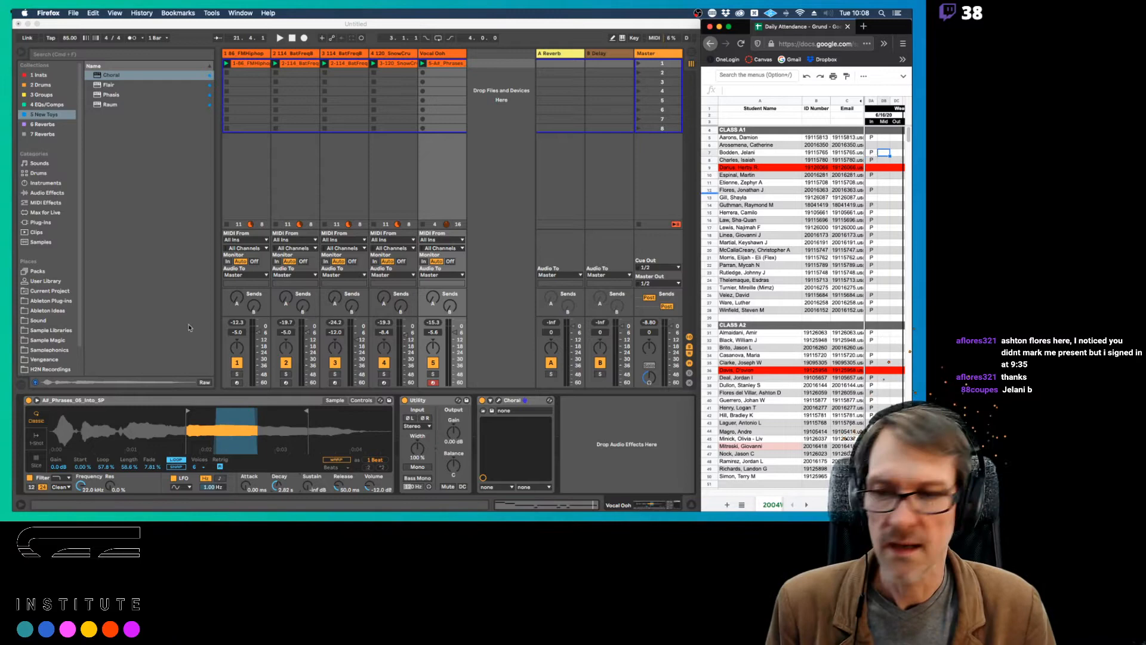
Back in Ableton Live, set the vocal Simpler's Release to 1.18 s, Decay to 1.08 s and Volume to 0.0 dB.
click(19, 499)
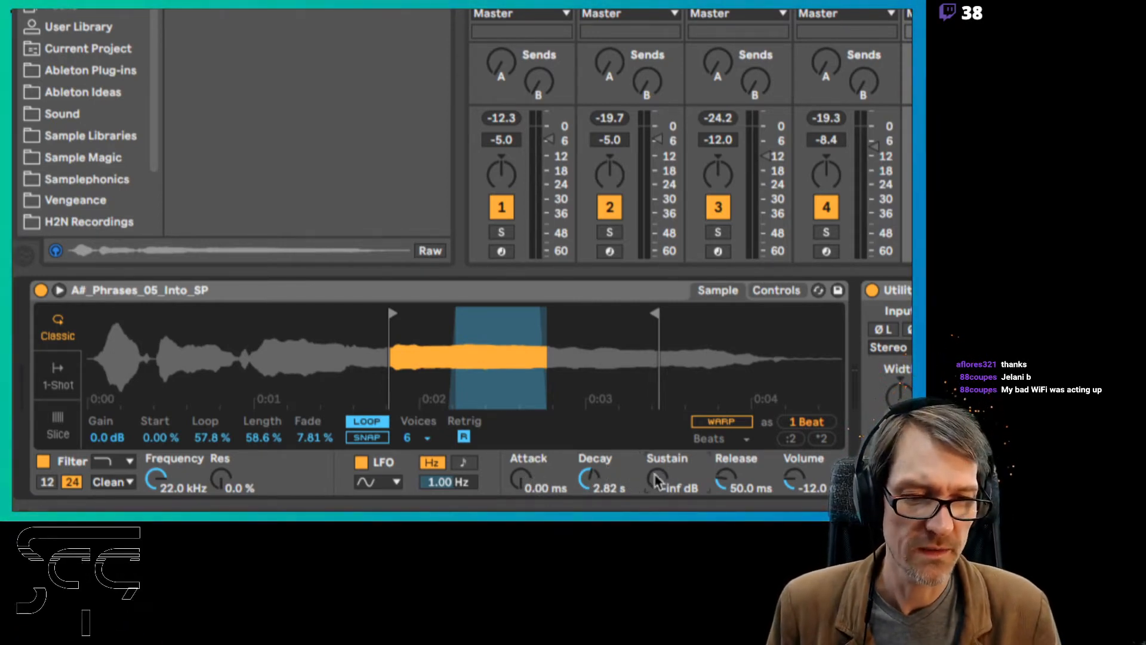
drag(725, 479, 725, 472)
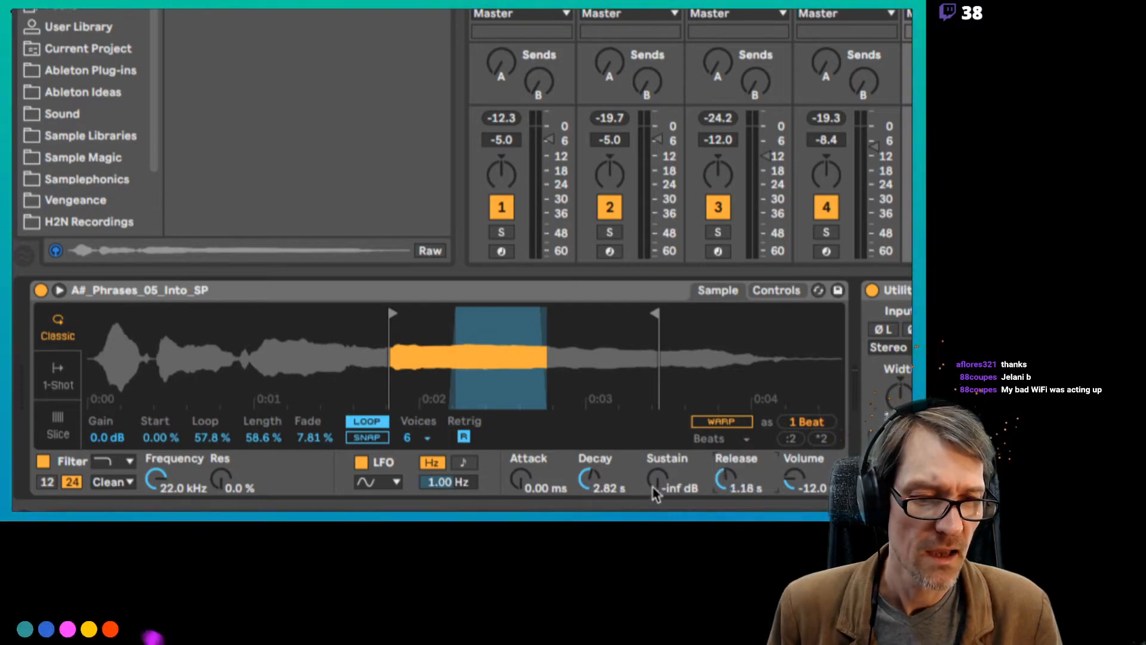
mouse_move(594, 480)
mouse_down()
mouse_move(594, 505)
mouse_move(593, 477)
mouse_up()
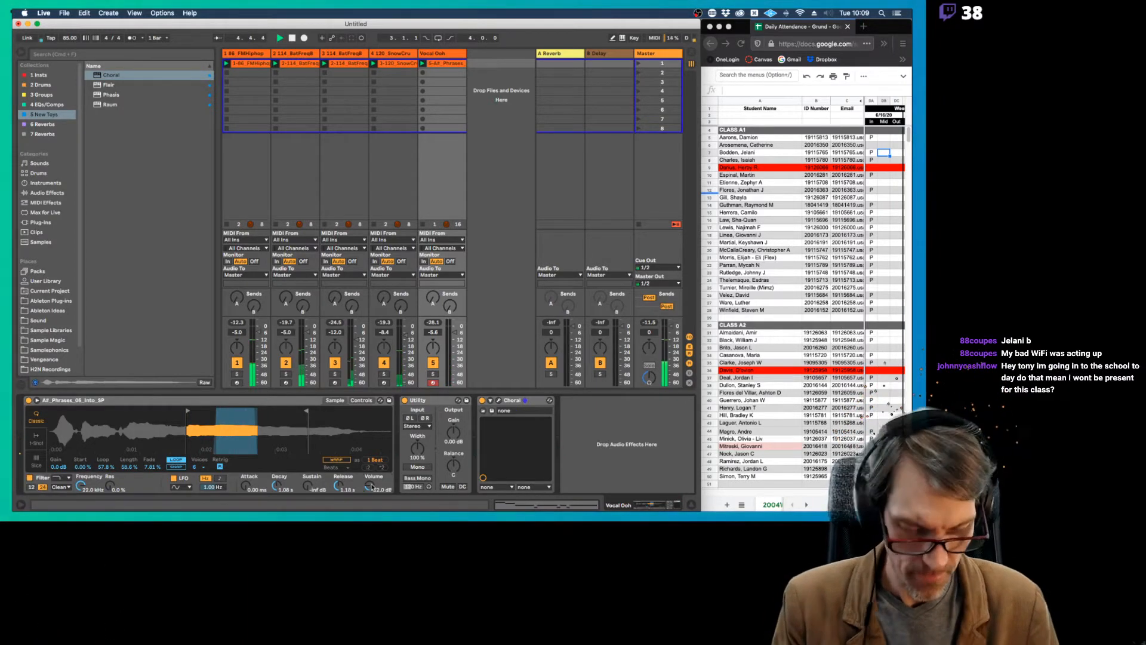
drag(371, 486, 371, 472)
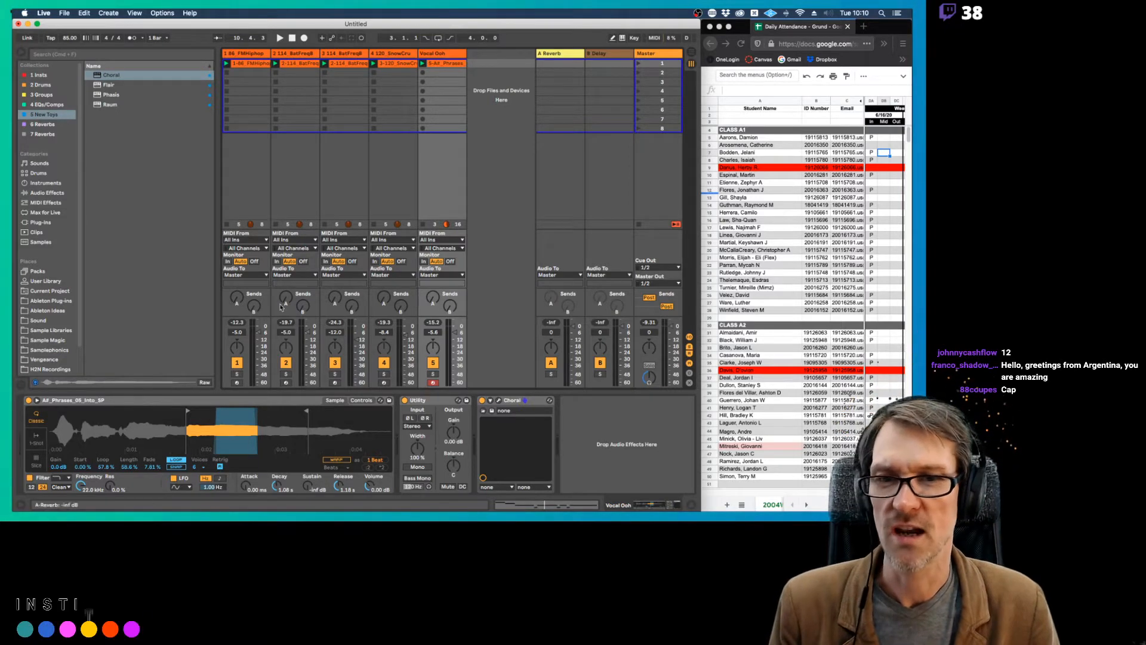
During playback, raise the velocities of all notes in the Vocal Ooh clip to maximum and set the track volume to -6.0 dB.
key(space)
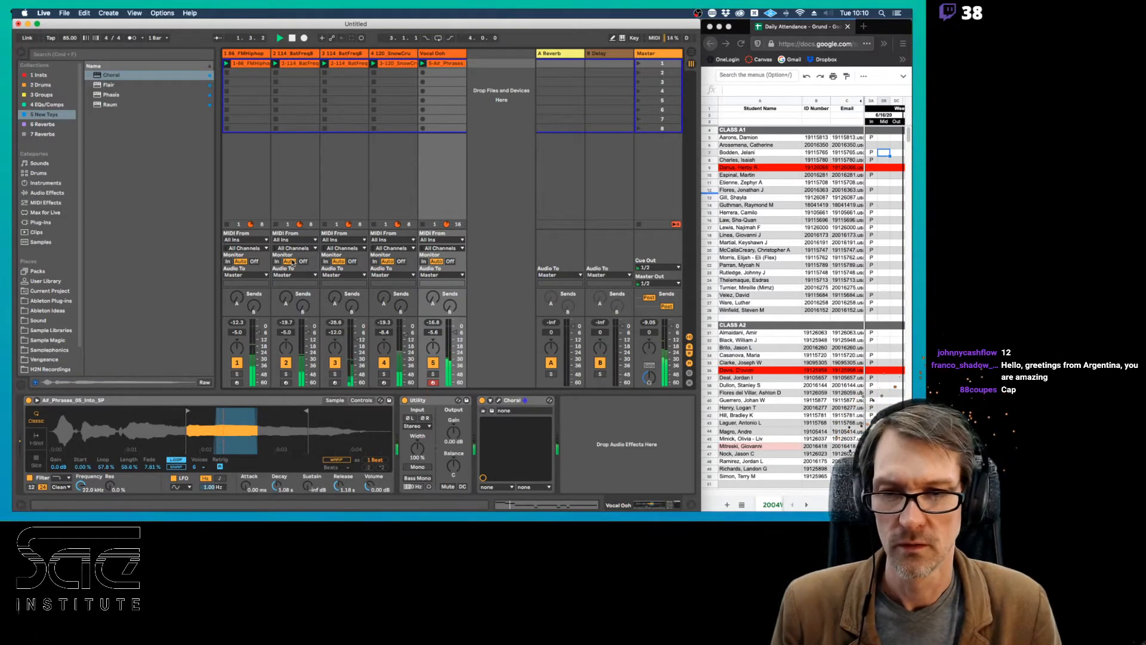
double_click(445, 64)
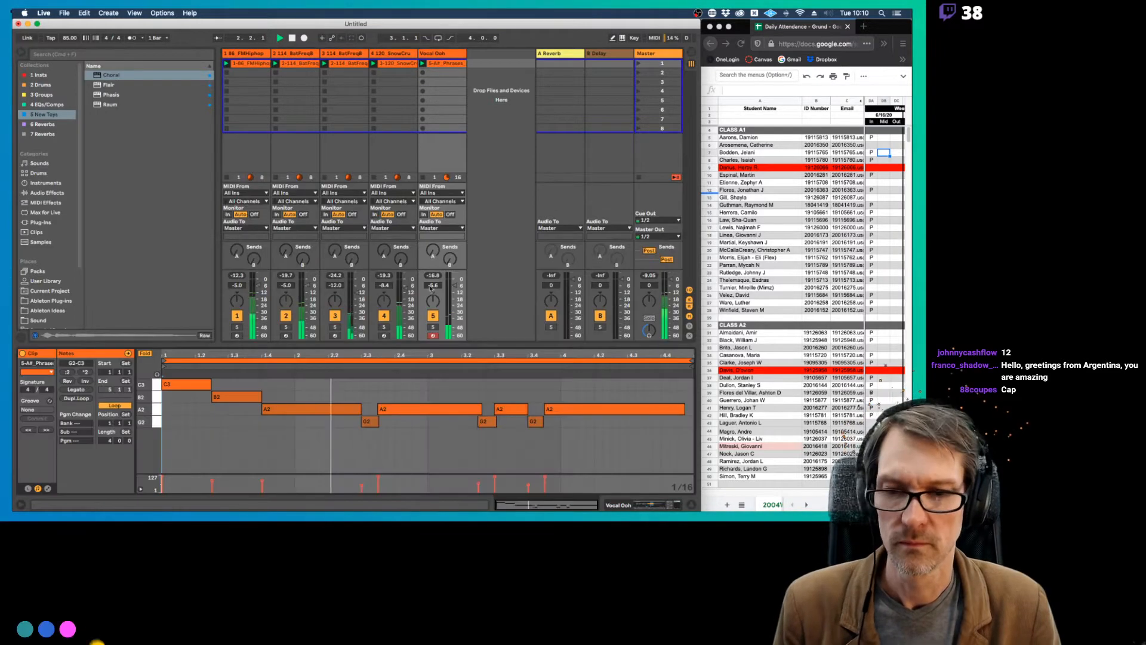
click(345, 410)
key(super+a)
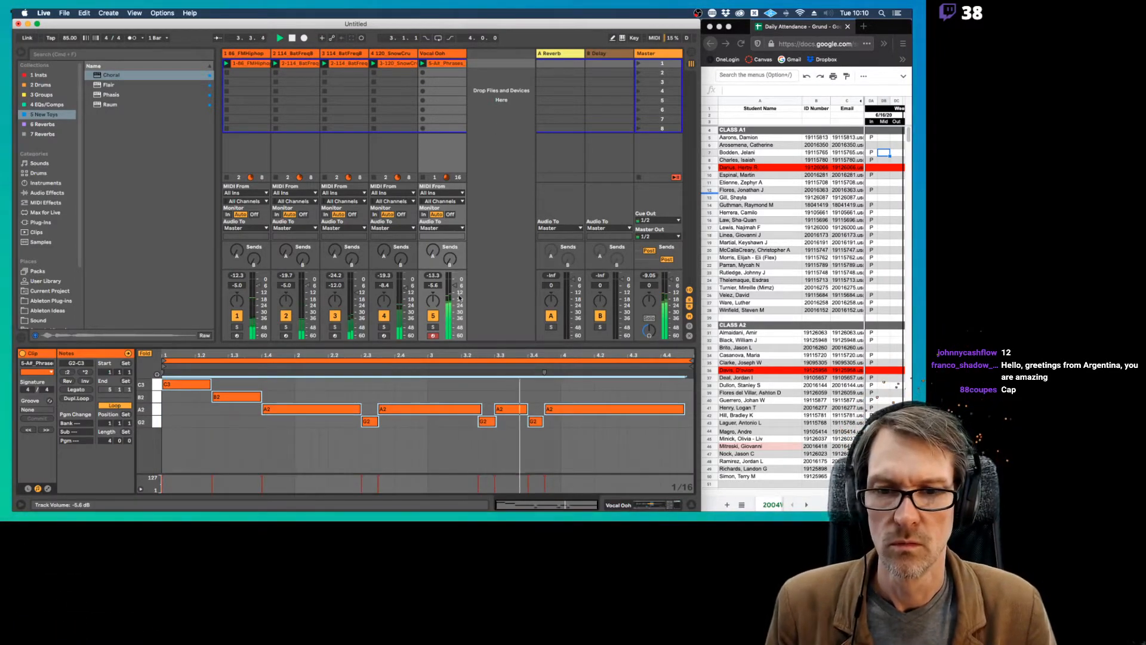
drag(455, 285, 455, 288)
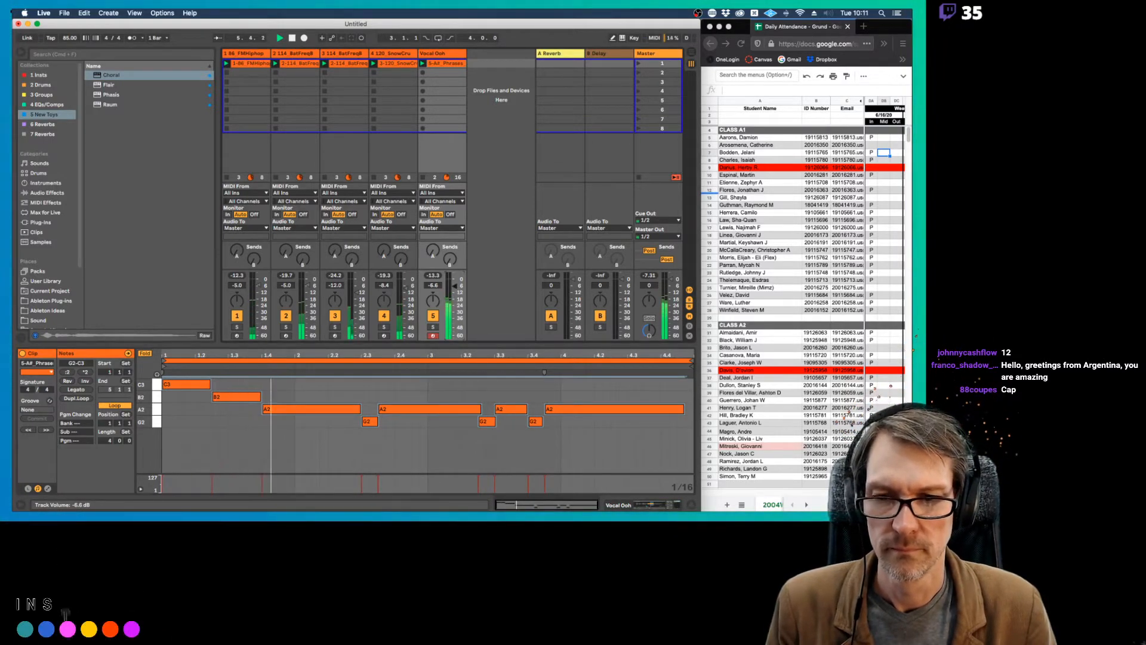
key(space)
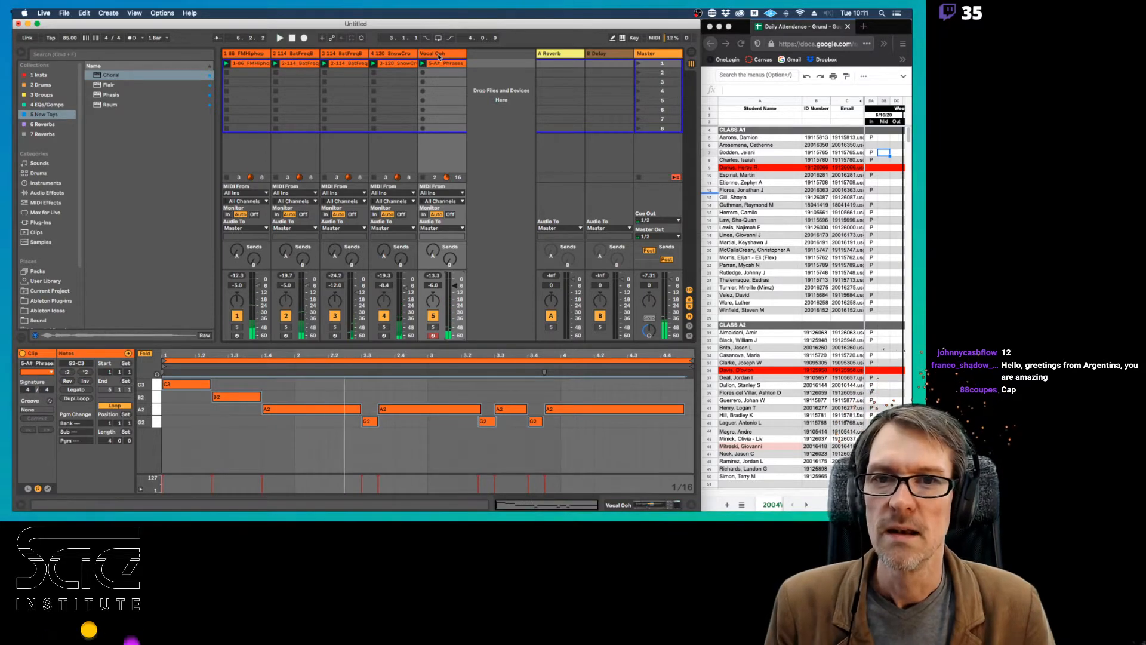
Duplicate the Vocal Ooh track and, in the copy, move the sample start to the waveform's beginning, raise Sustain and switch off Choral.
click(439, 54)
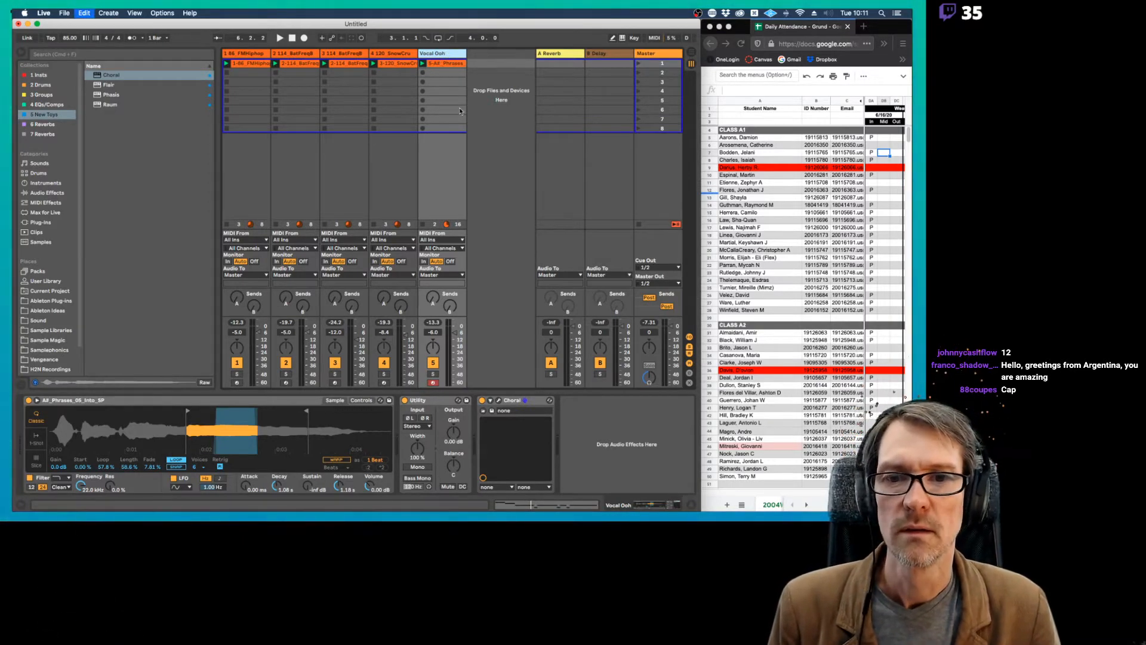
key(super+d)
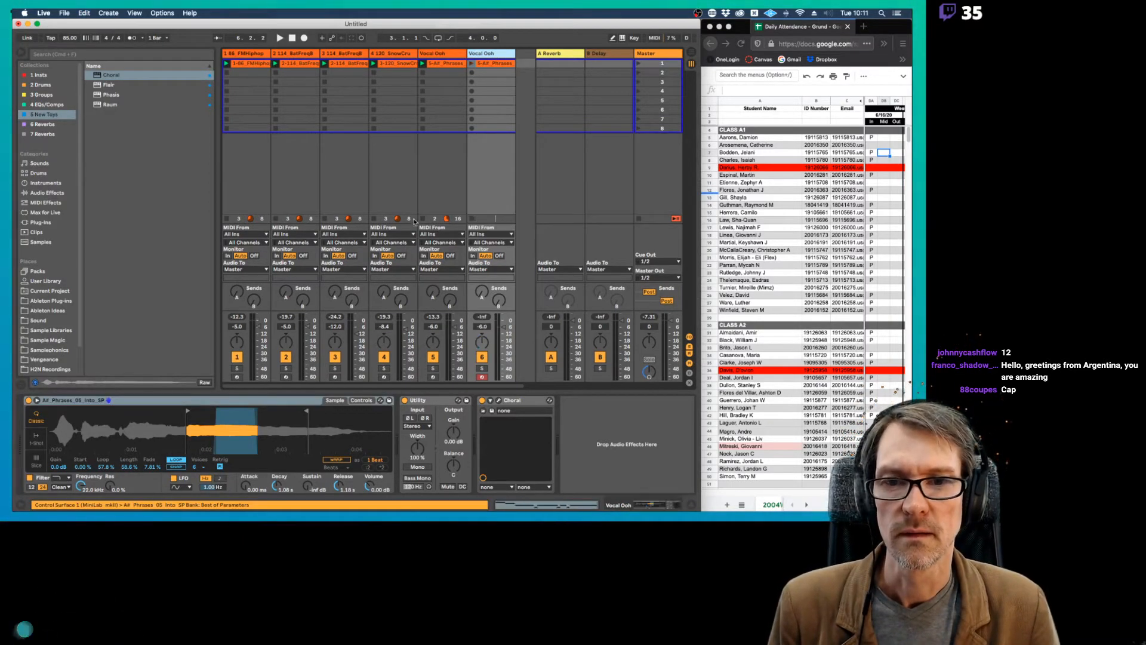
click(488, 64)
drag(188, 410, 52, 411)
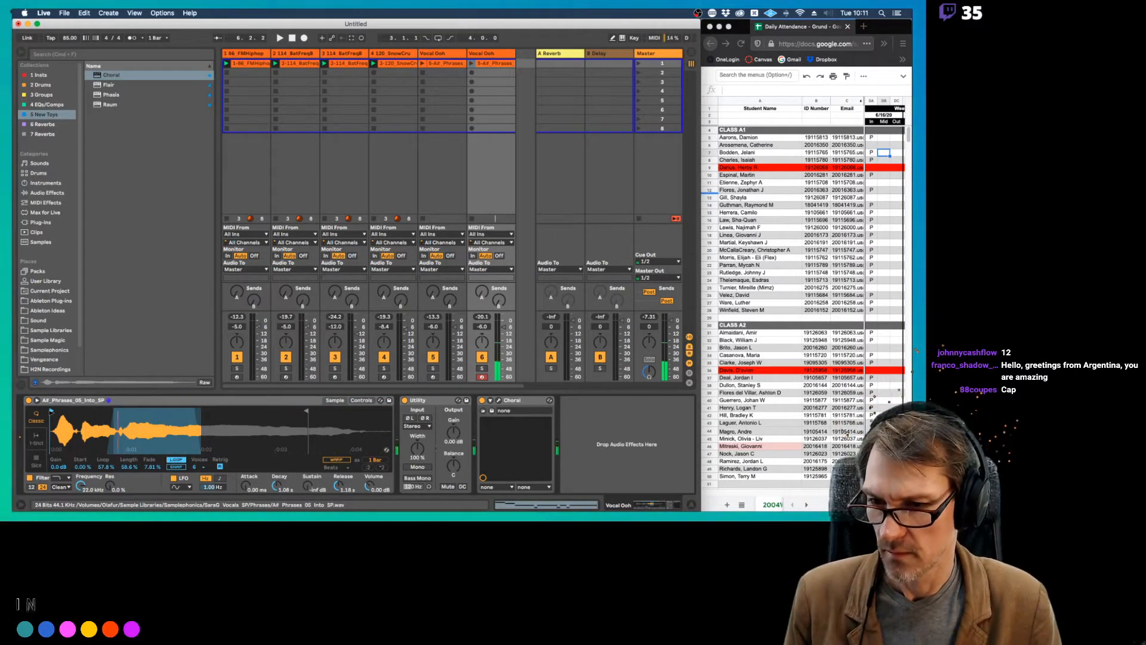
drag(308, 485, 308, 442)
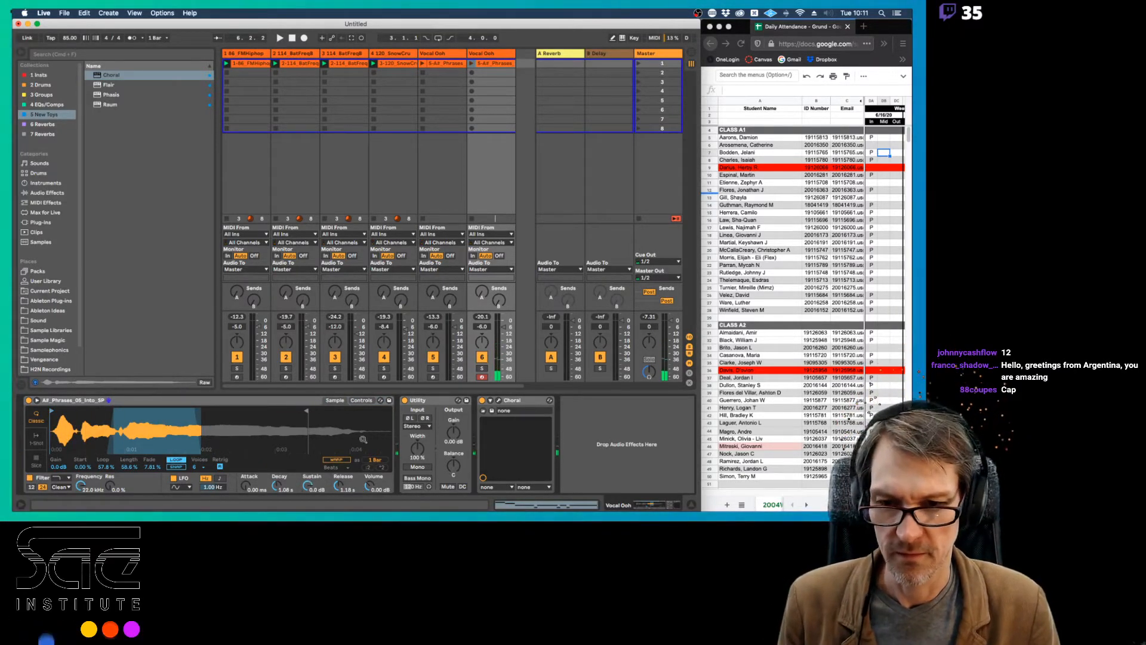
click(482, 400)
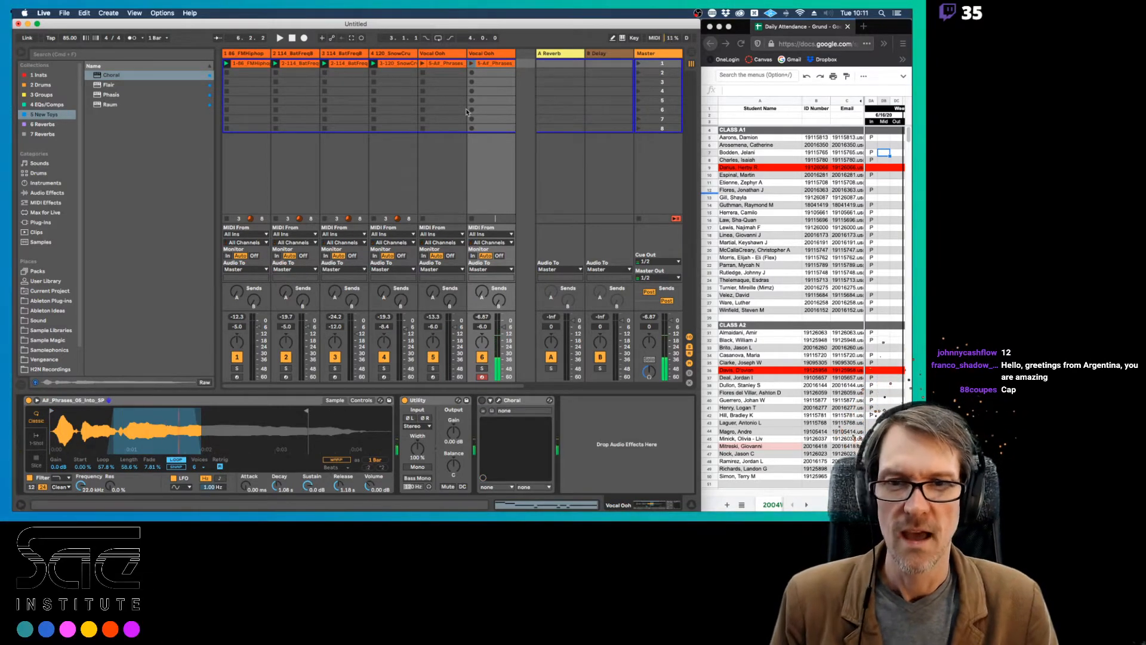
Play the original Vocal Ooh clip for comparison and delete the duplicated vocal track.
click(421, 64)
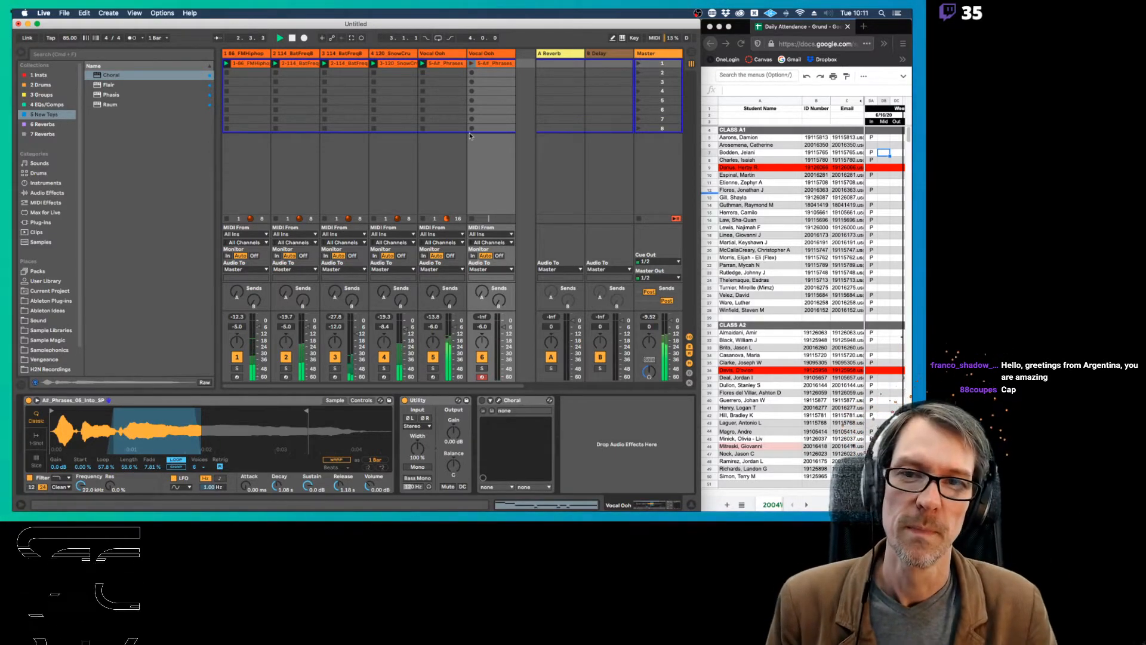
click(496, 55)
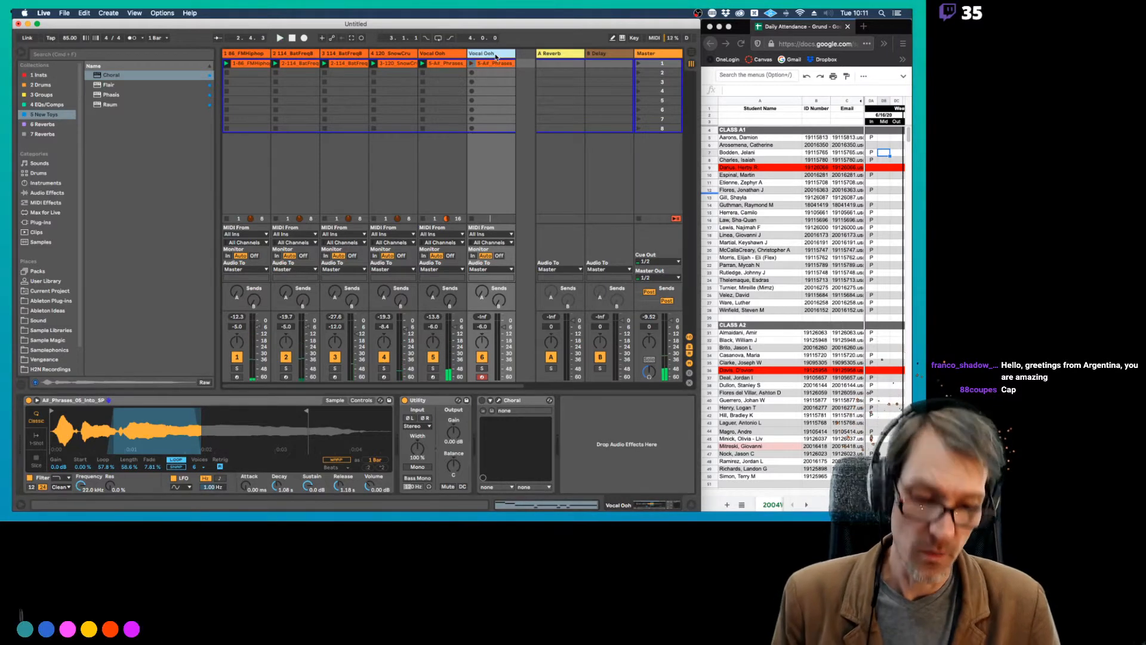
key(Delete)
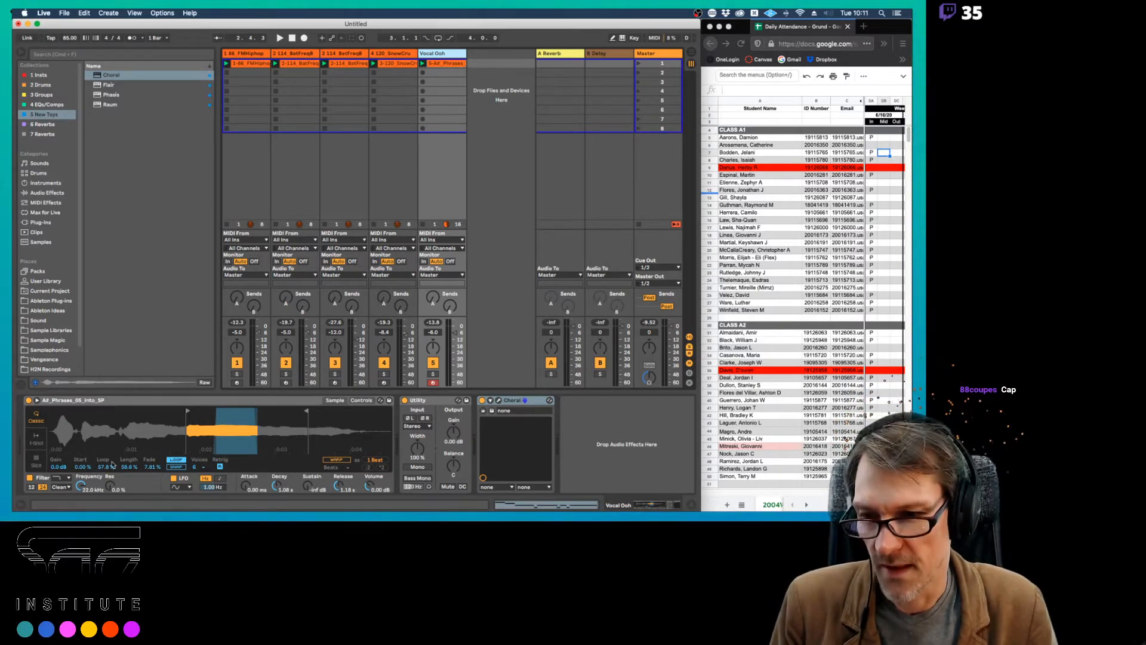
In the vocal Simpler's pitch envelope, set Amount to +2 st and, during playback, shorten Decay to 73.5 ms.
click(357, 402)
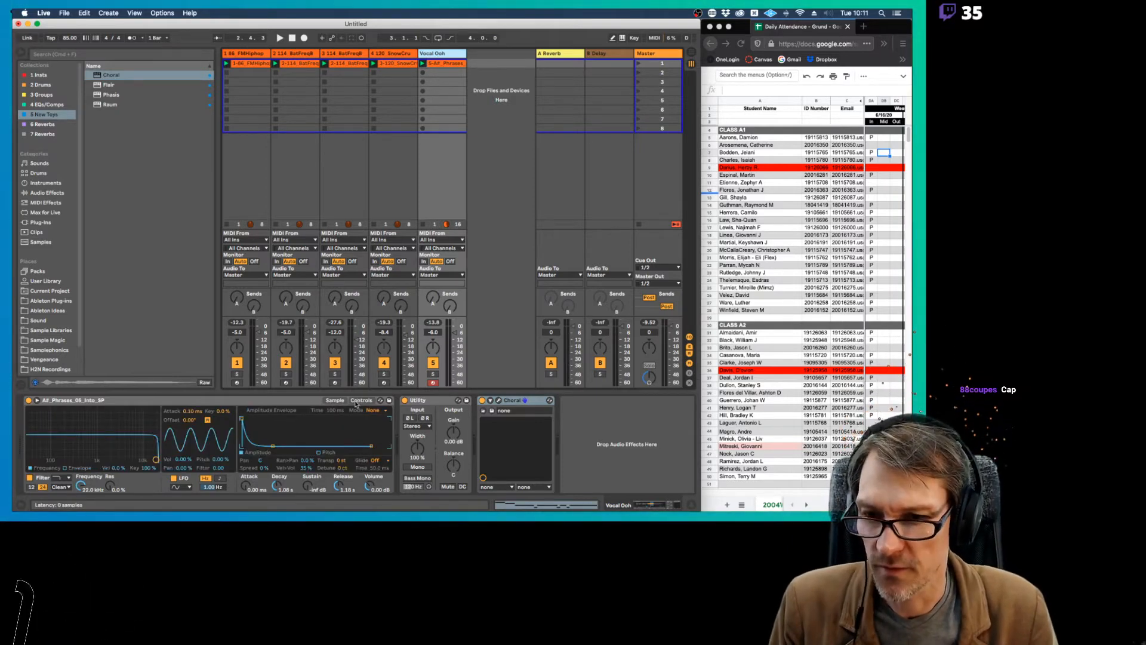
click(335, 402)
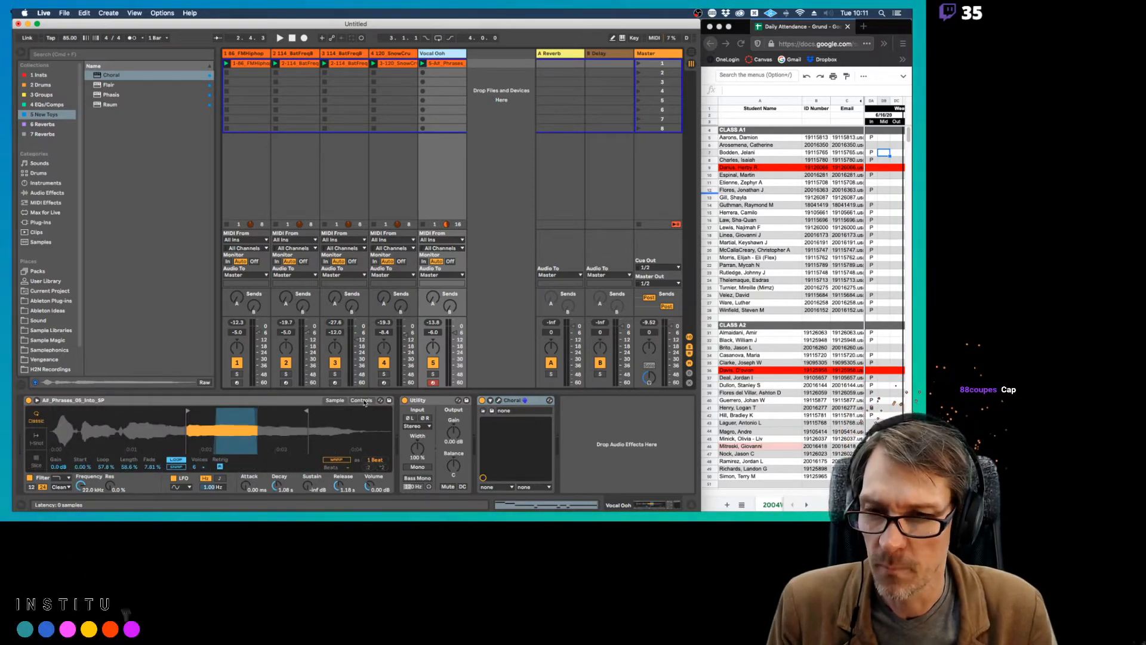
click(361, 400)
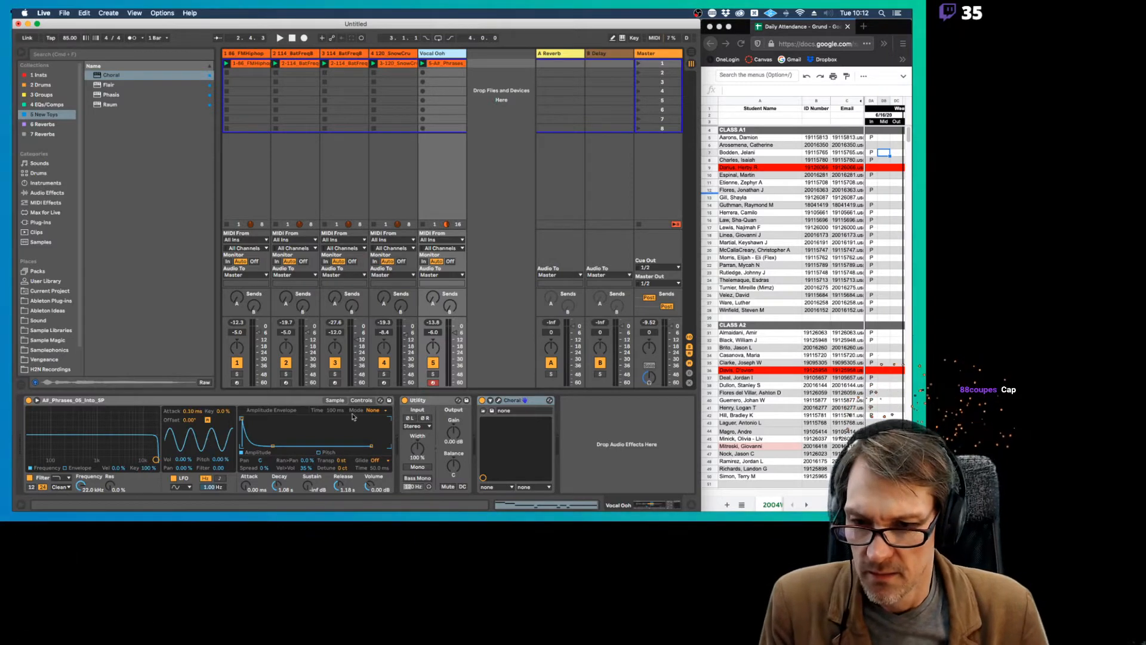
click(323, 452)
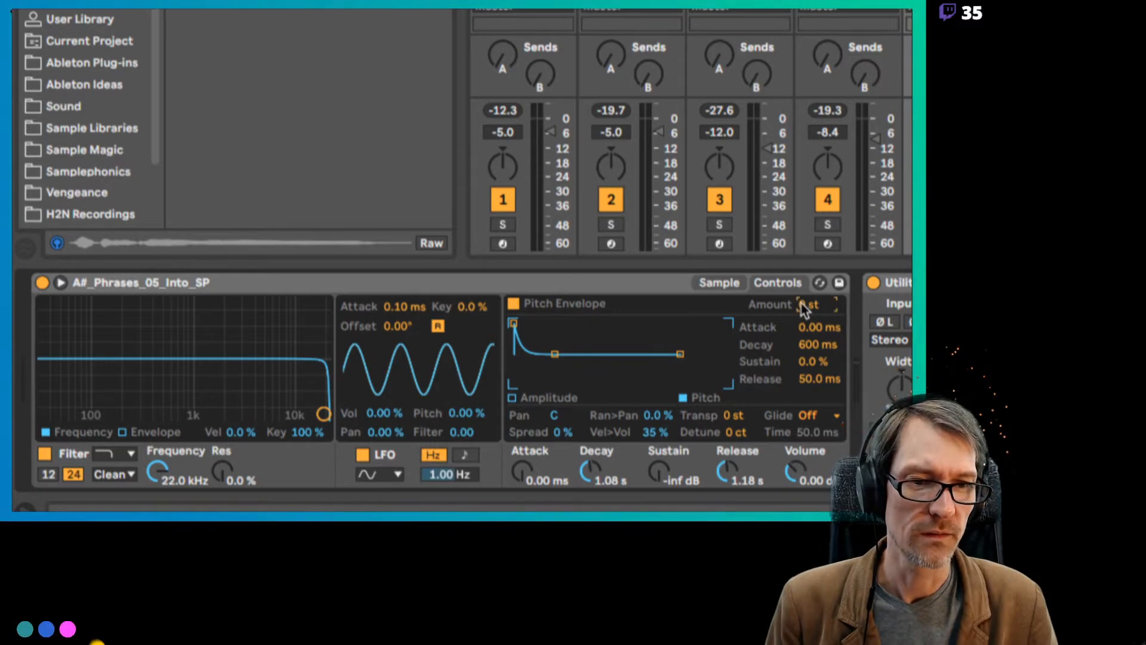
drag(802, 304, 802, 290)
key(space)
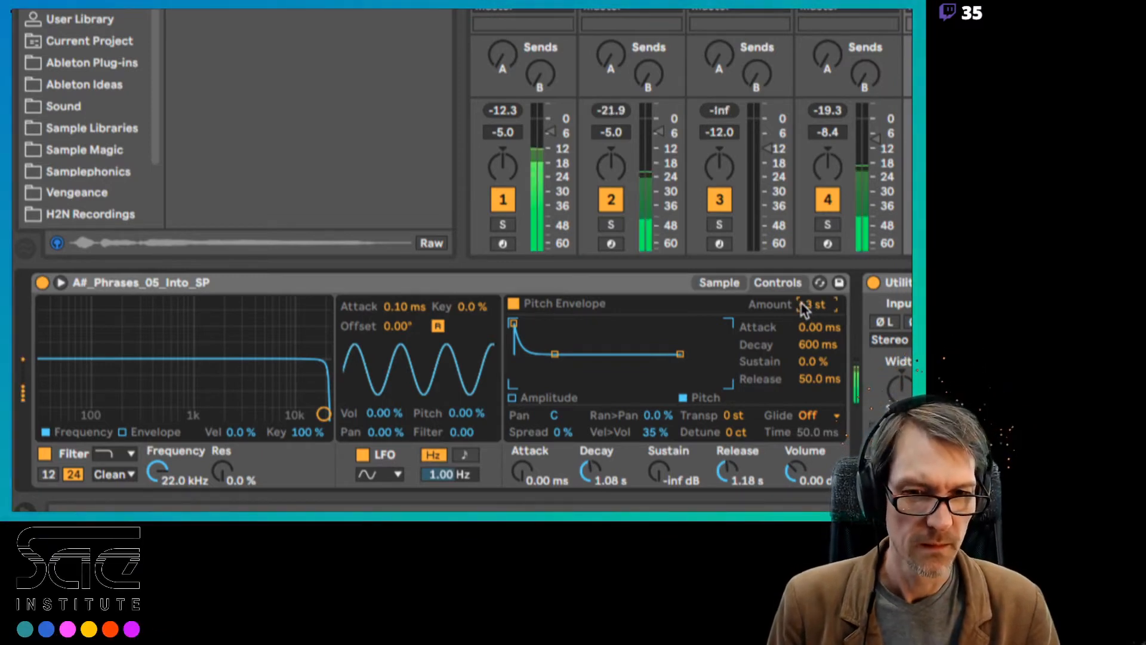
key(Down)
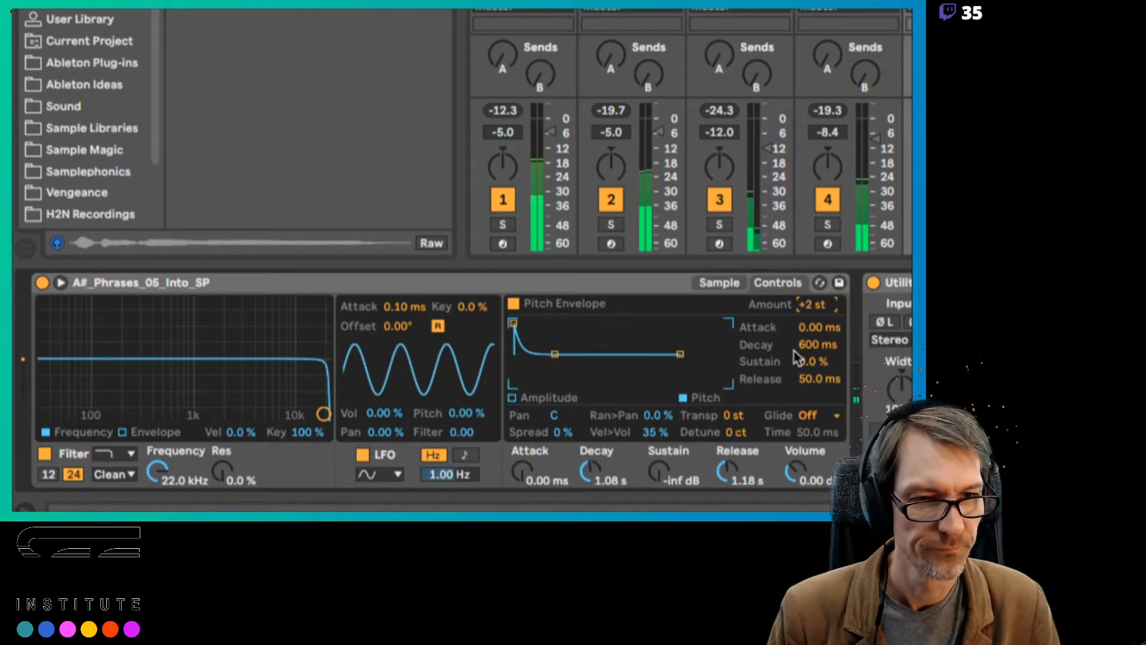
drag(818, 345, 818, 380)
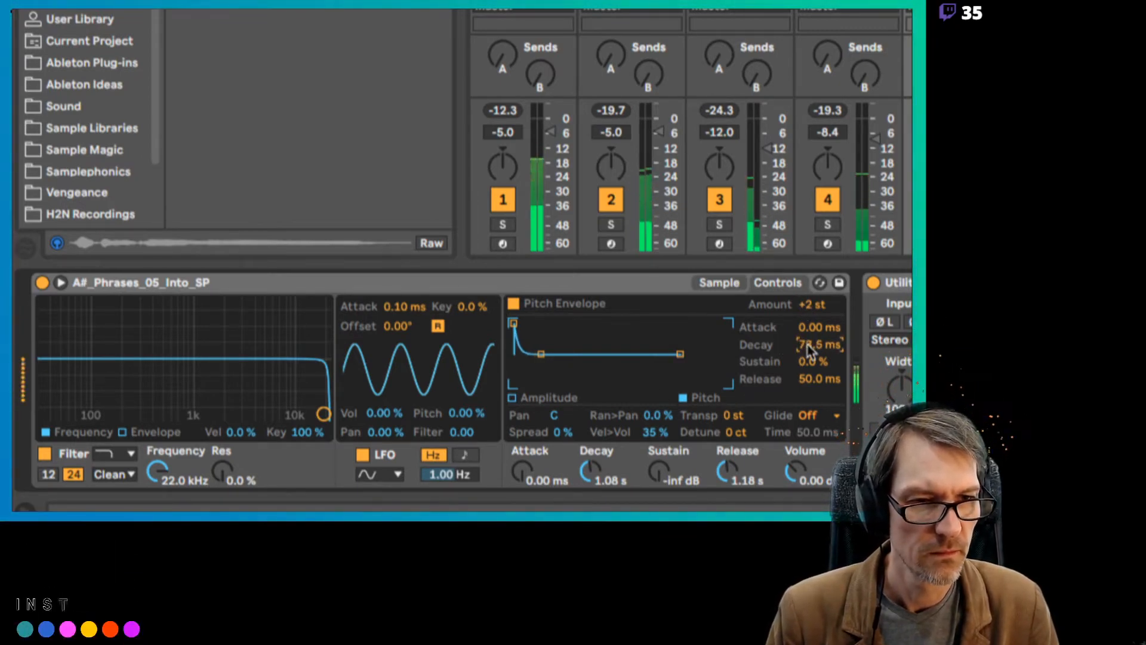
Raise the pitch envelope's Amount to +12 st.
drag(809, 304, 809, 293)
key(Up)
key(Up)
key(Up)
key(Up)
key(Up)
key(Up)
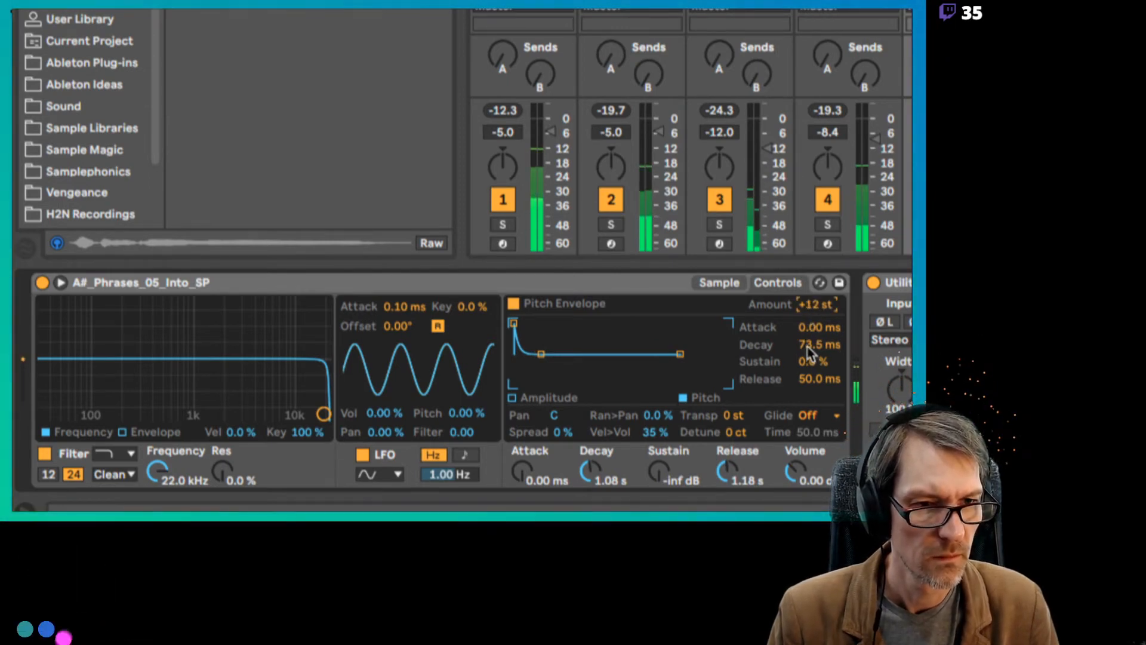
Audition pitch envelope Decay times up to 225 ms and set the Decay to 146 ms.
click(810, 349)
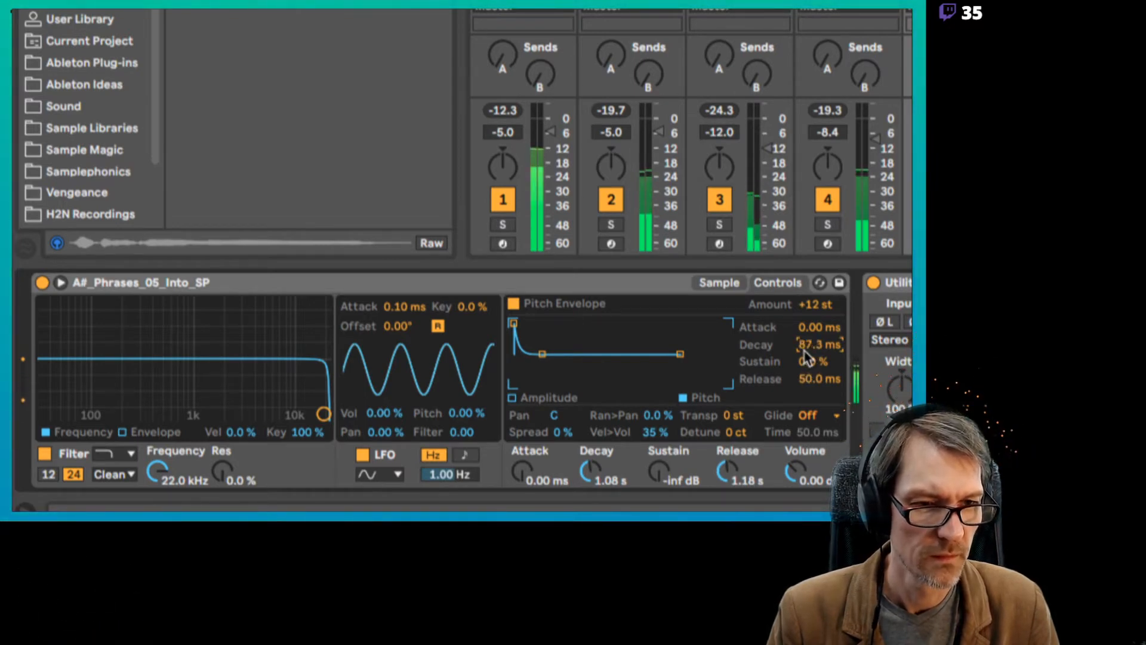
key(Up)
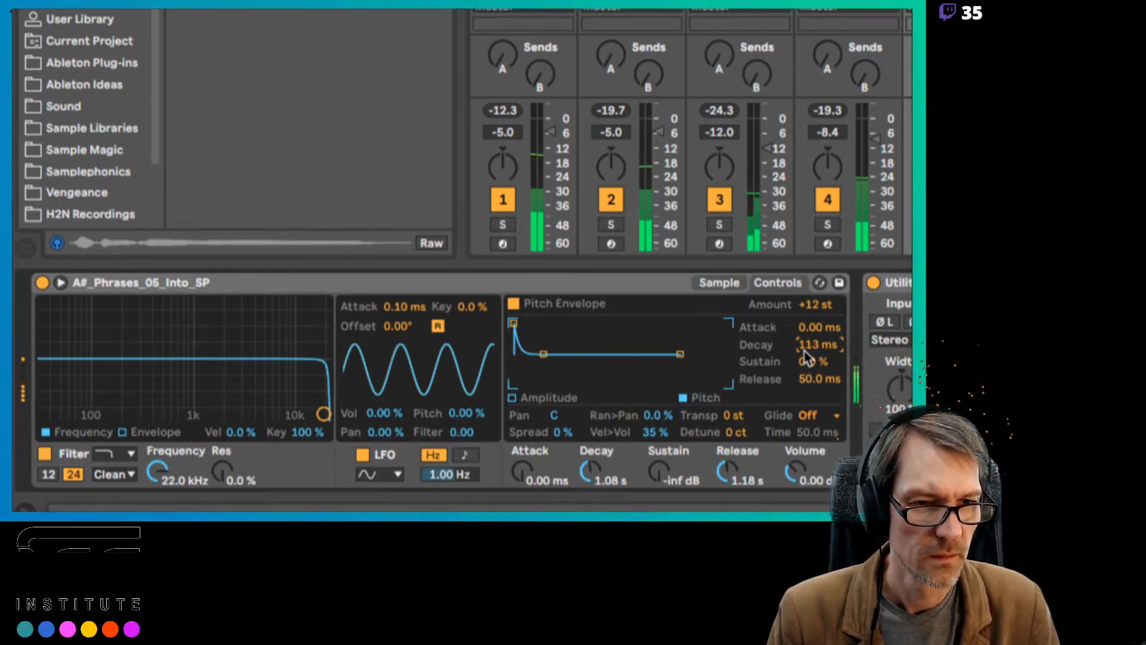
key(Up)
key(Up)
key(Up)
key(Up)
key(Up)
key(Up)
key(Up)
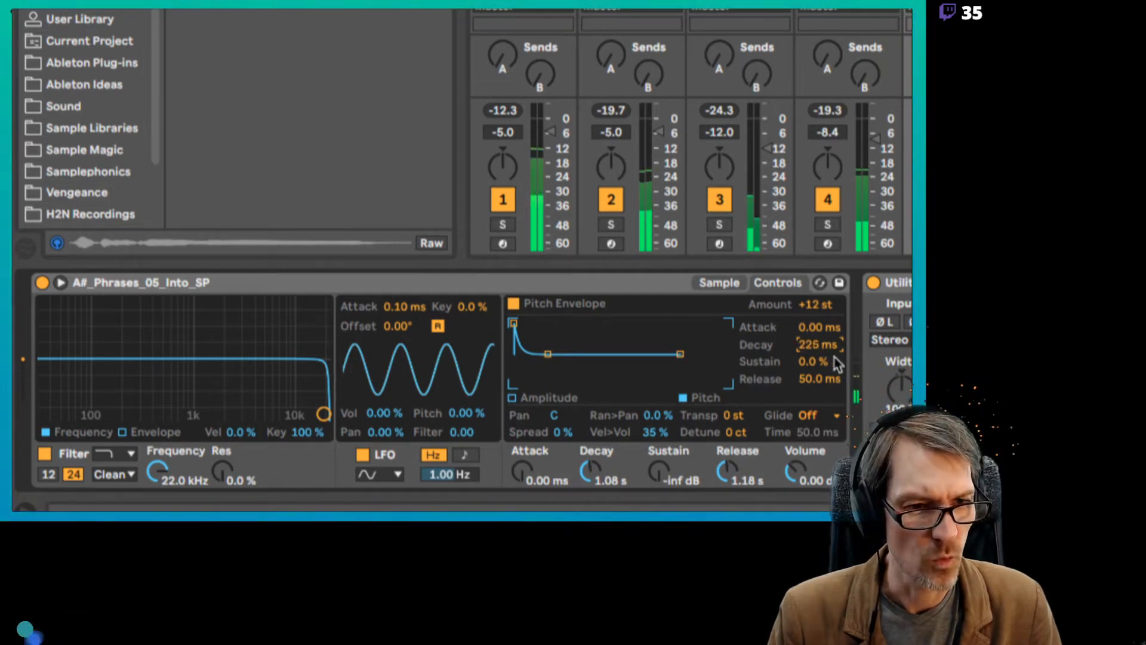
key(Down)
key(Down)
key(Down)
key(Down)
key(Down)
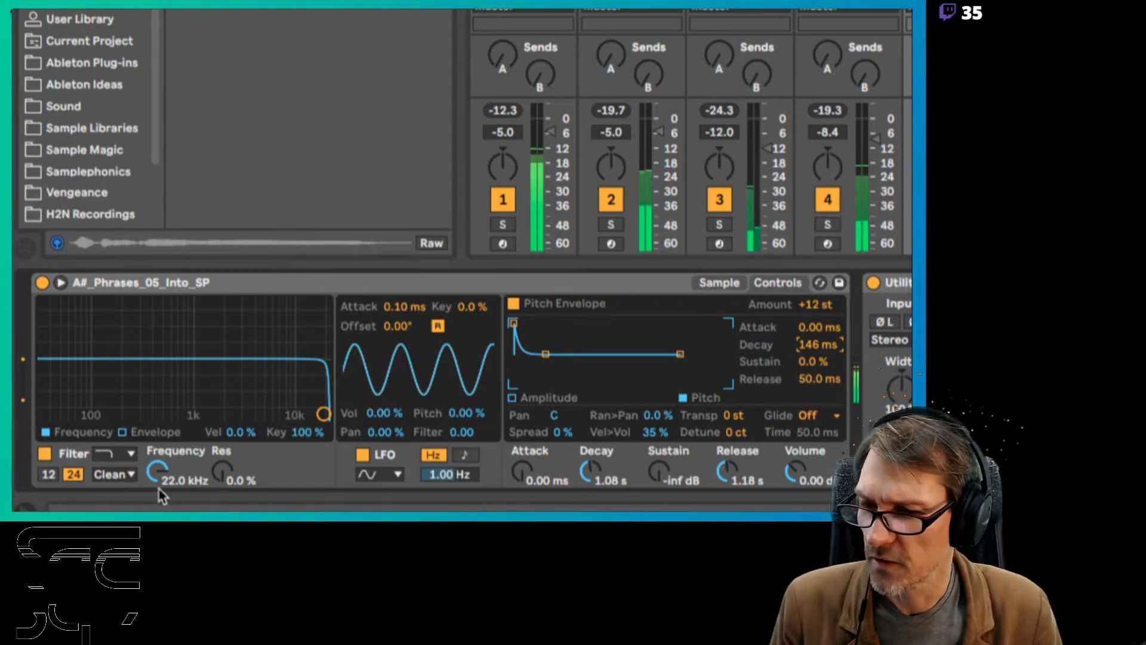
Switch the vocal Simpler's filter circuit to PRD and set its Frequency to 596 Hz with 52% resonance.
click(113, 475)
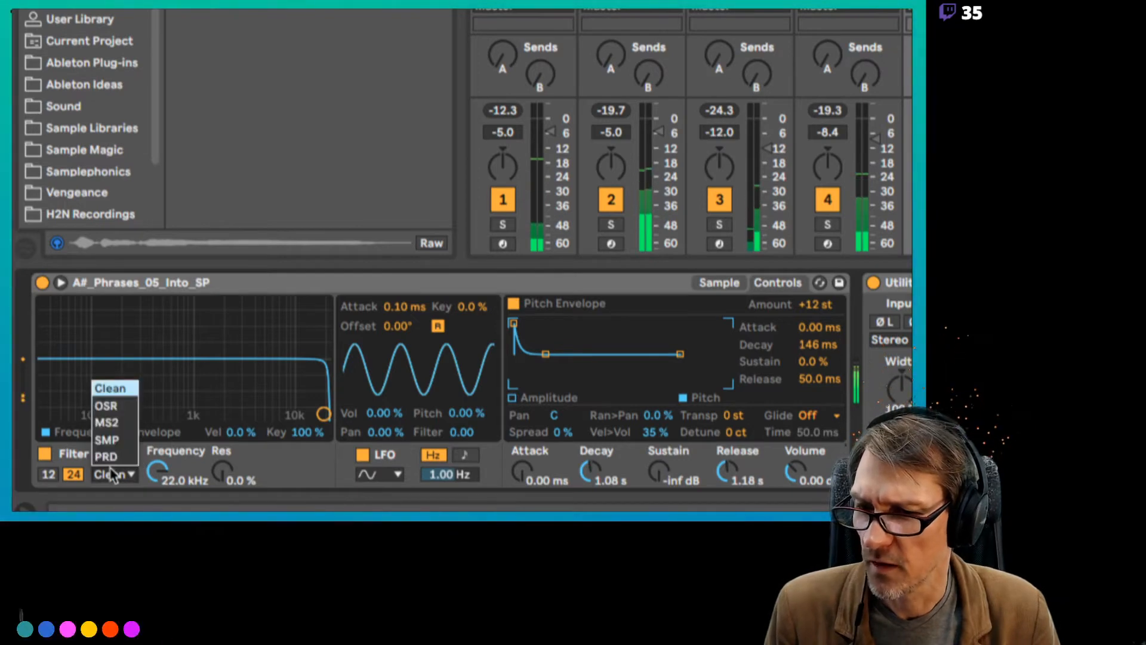
click(109, 456)
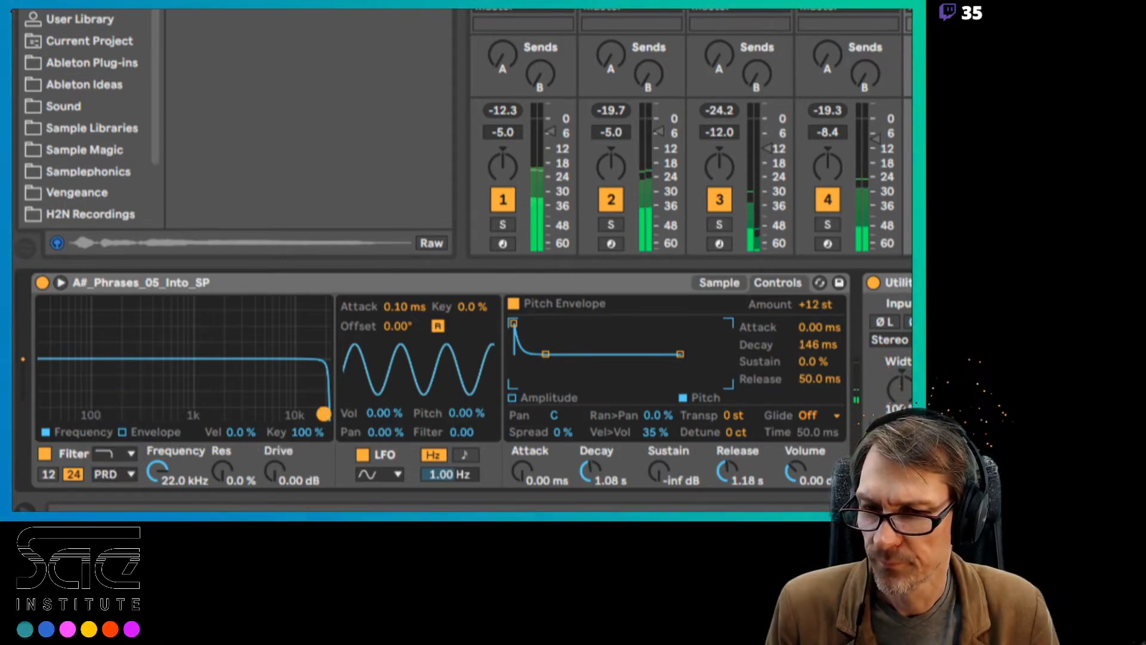
drag(323, 413, 171, 368)
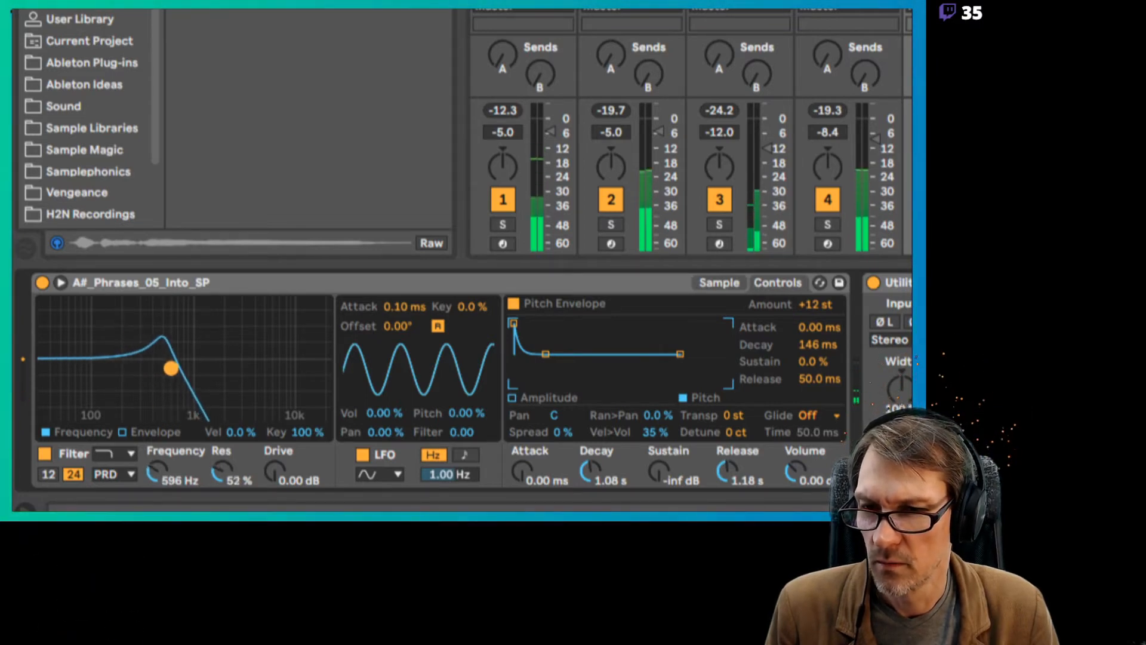
Set the filter envelope's Amount to 40 and Decay to 40.3 ms, and lower the filter resonance to 37%.
click(122, 433)
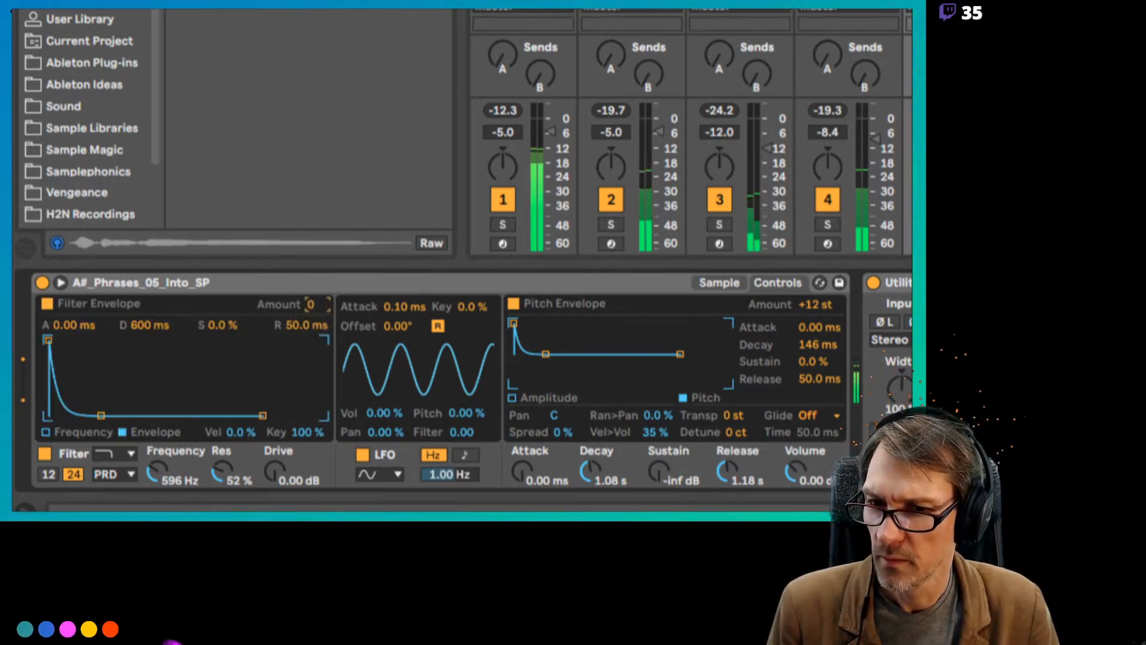
drag(314, 305, 312, 309)
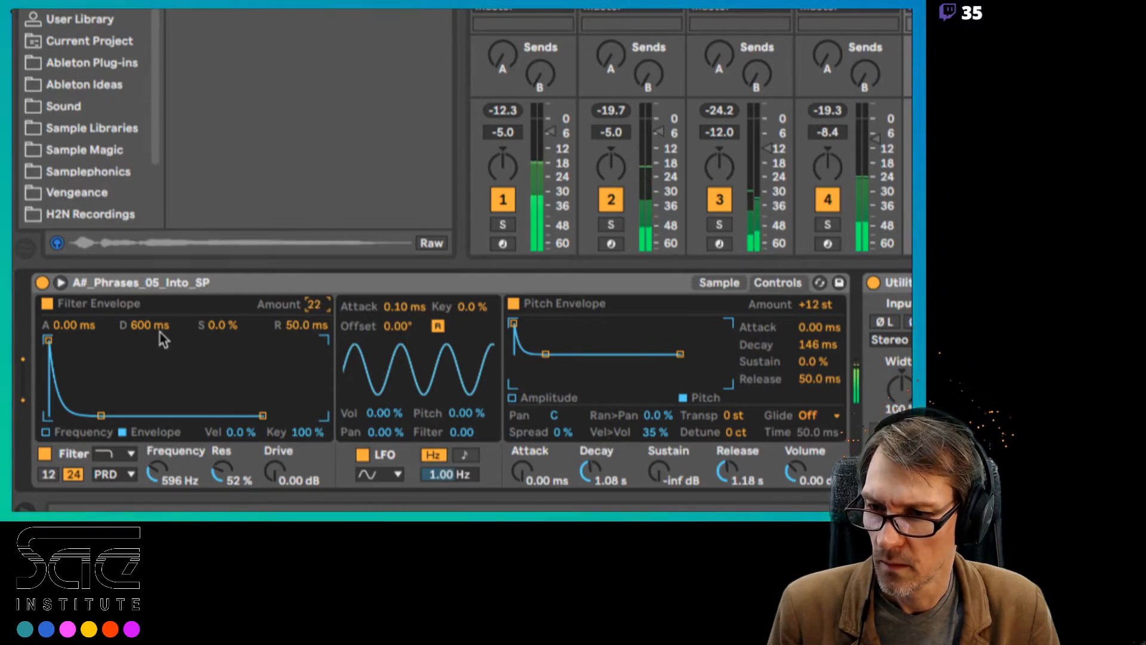
drag(150, 325, 149, 351)
drag(221, 470, 220, 489)
drag(313, 304, 313, 286)
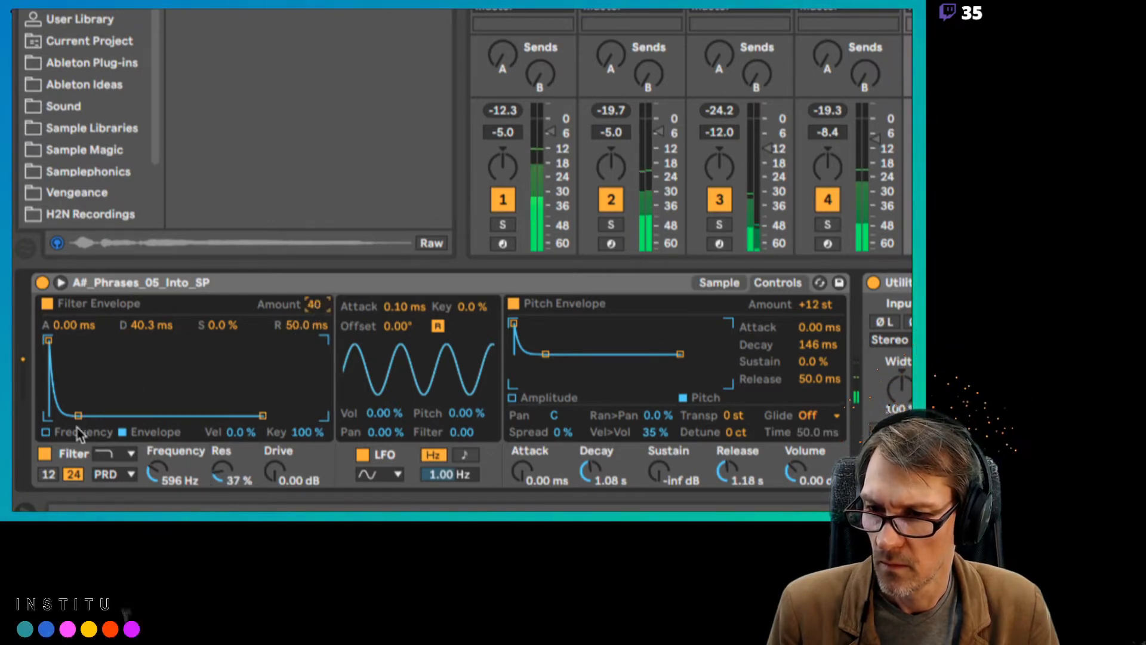
mouse_move(73, 325)
mouse_down()
mouse_move(73, 313)
mouse_move(73, 329)
mouse_up()
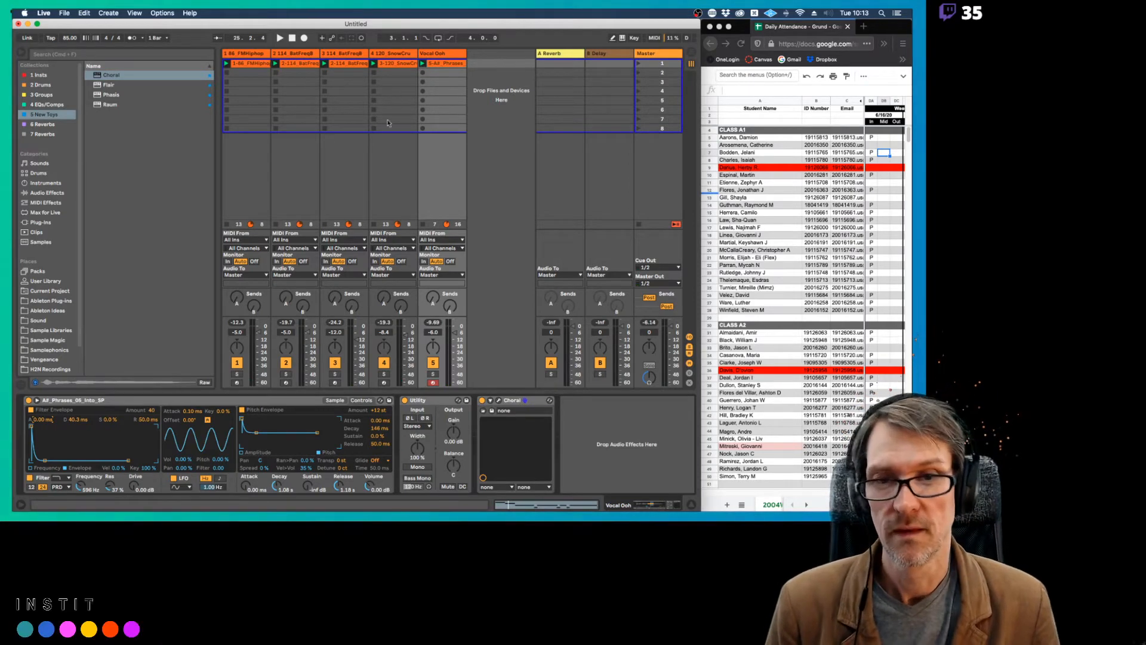
Review the vocal Simpler's sample and modulation settings, show the filter's frequency curve and switch off the LFO.
click(436, 54)
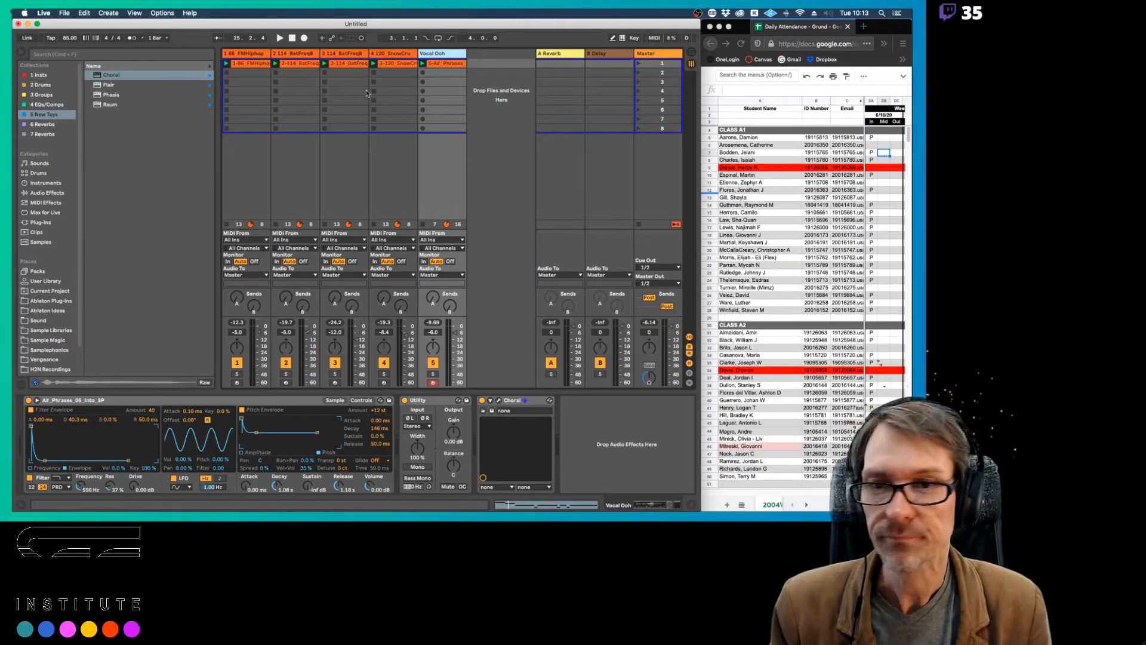
click(123, 403)
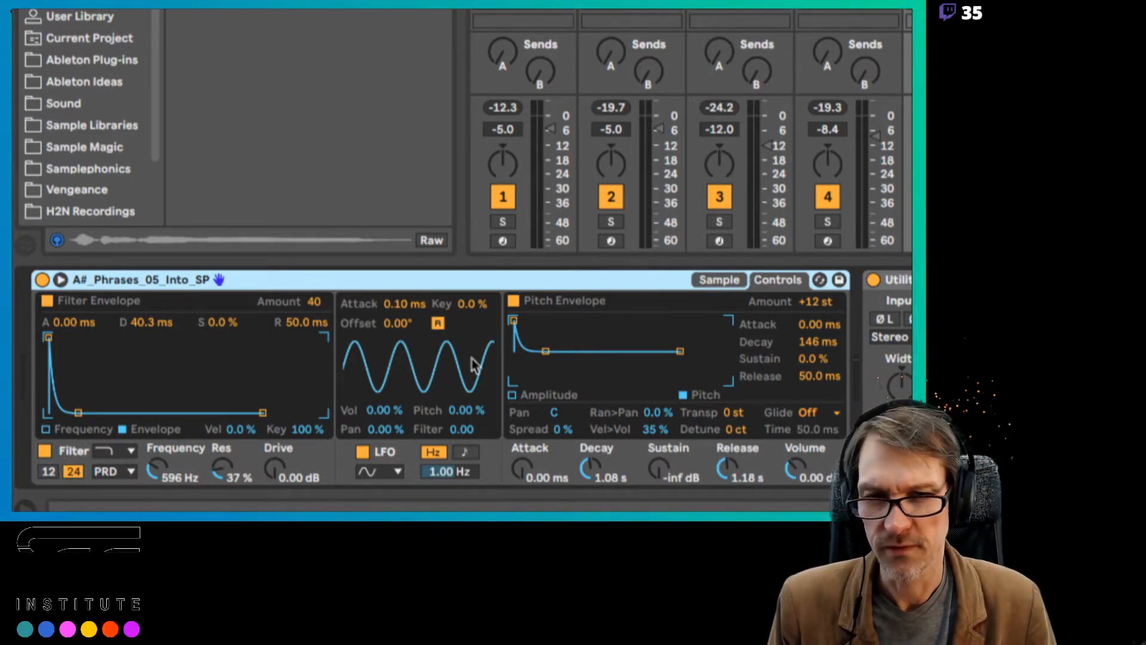
click(706, 282)
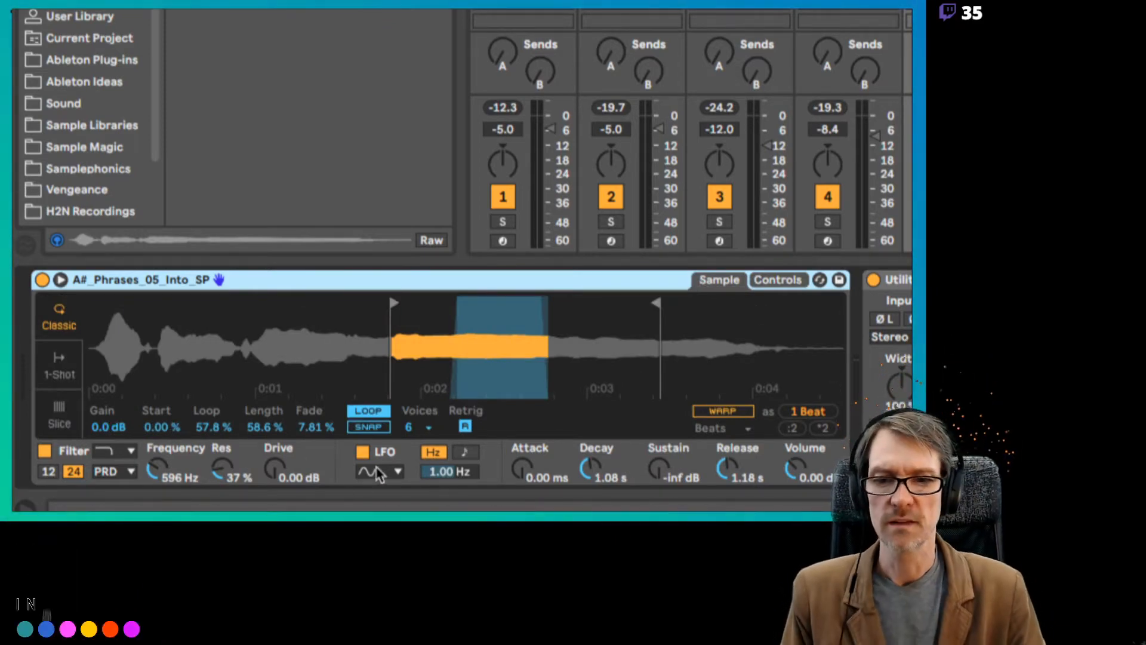
click(363, 452)
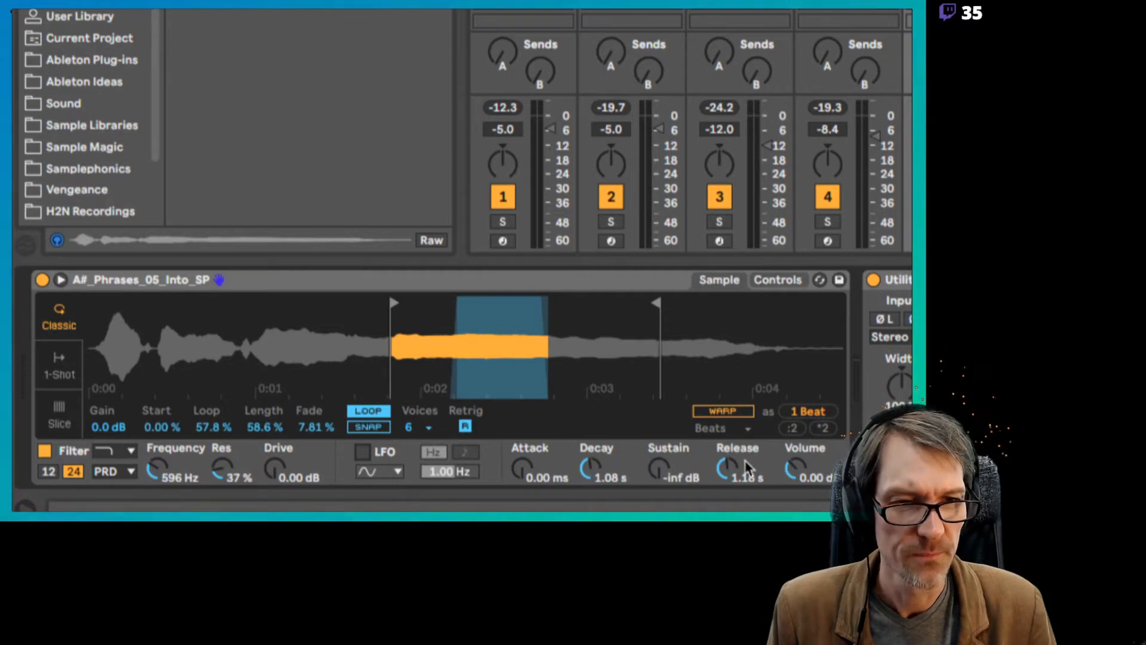
click(777, 281)
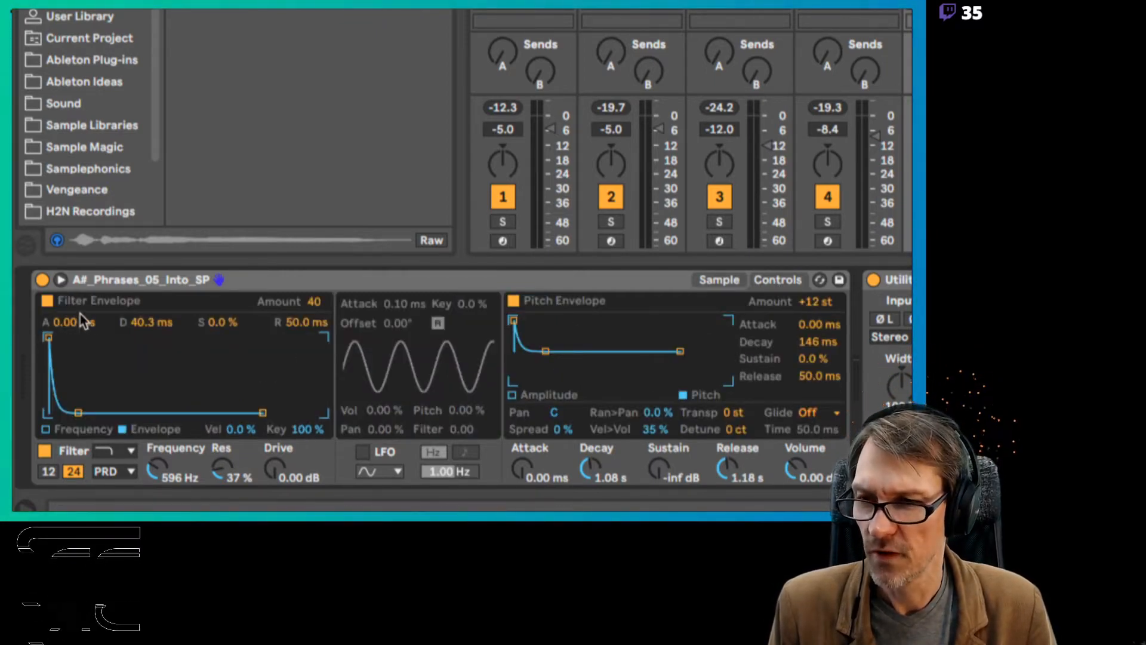
click(46, 430)
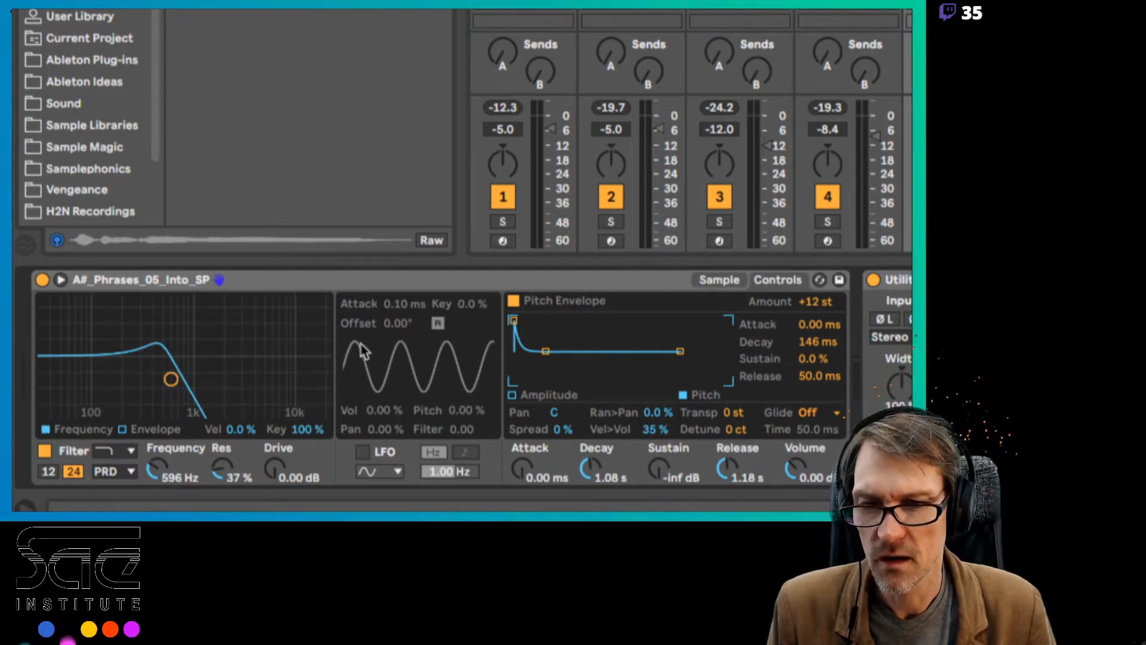
click(363, 452)
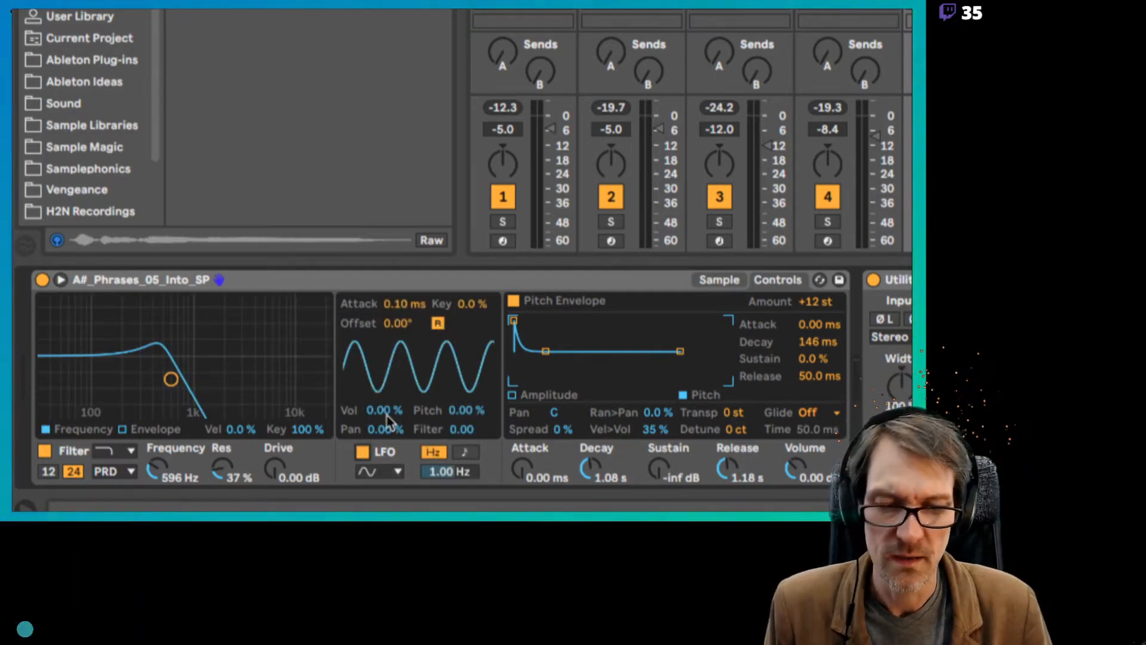
click(361, 452)
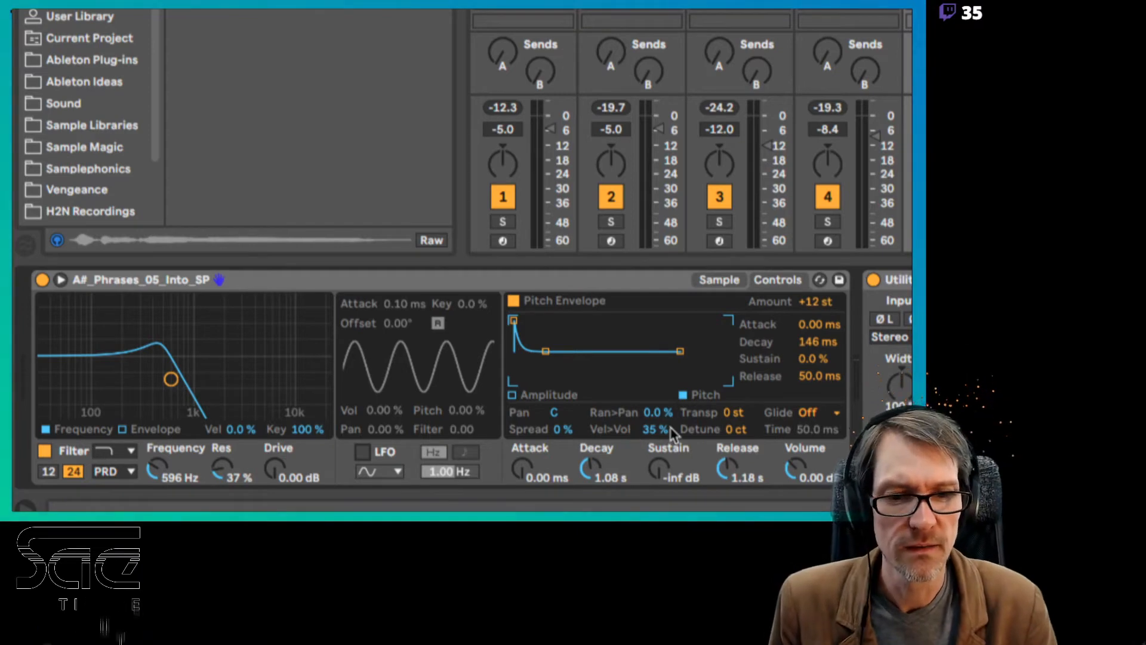
Audition the vocal Simpler transposed by +12 st and -12 st, and reset Transpose to 0 st.
click(730, 415)
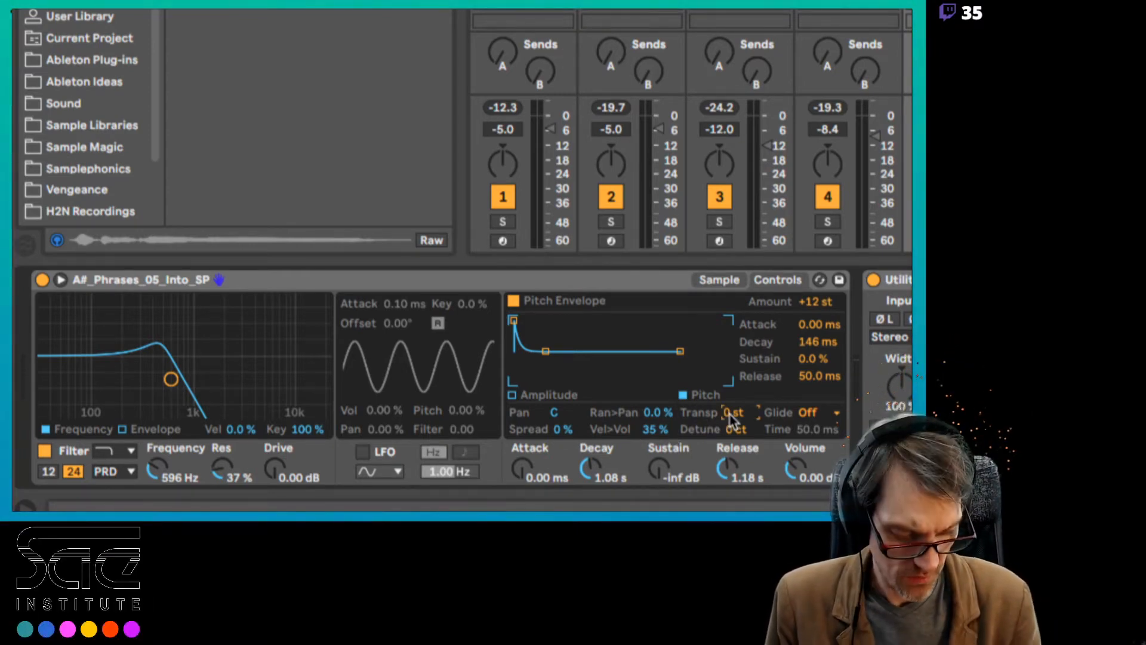
text(12)
key(Return)
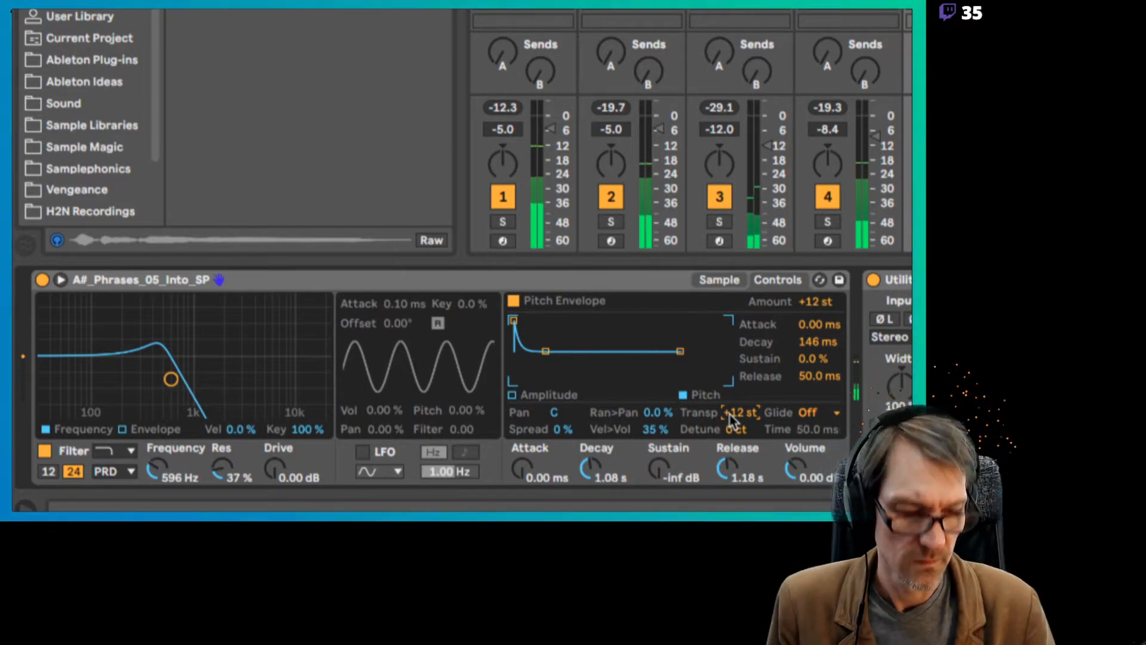
text(0)
key(Return)
text(-12)
key(Return)
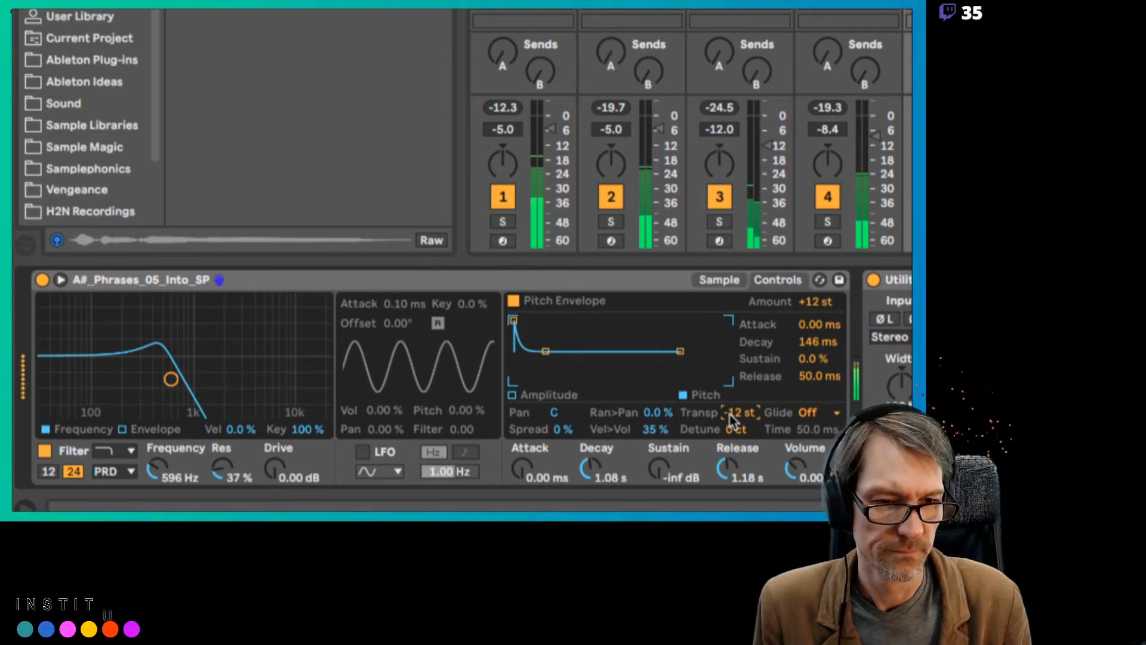
text(0)
key(Return)
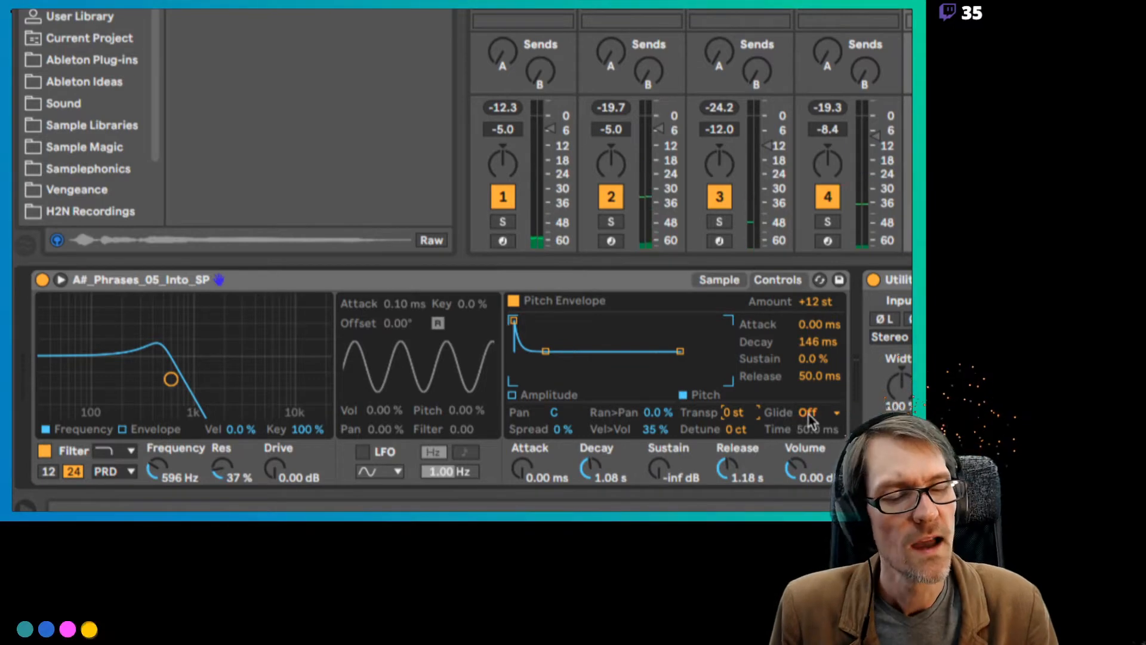
click(787, 413)
click(786, 412)
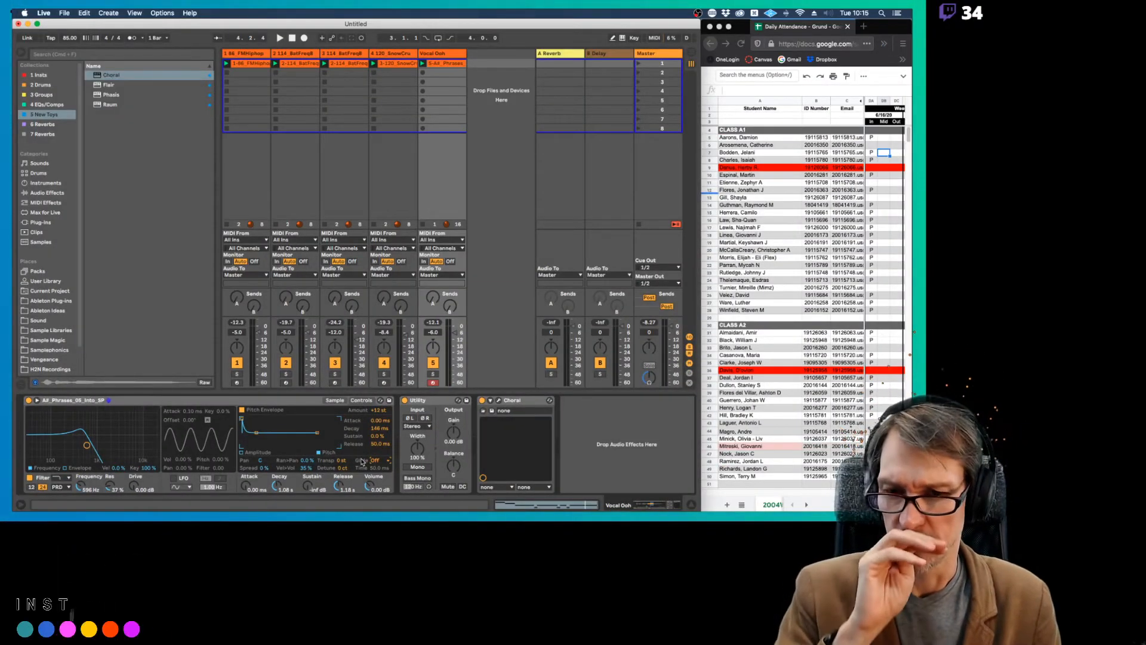
Show the vocal Simpler's waveform again and add a new MIDI track after Vocal Ooh.
click(336, 400)
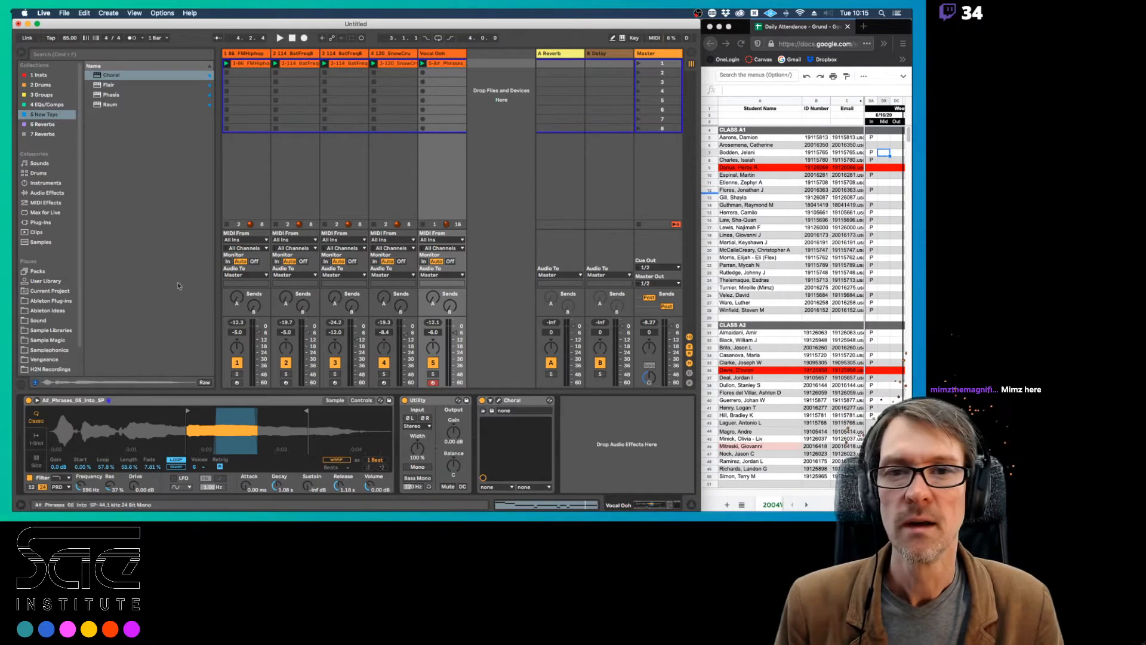
click(448, 54)
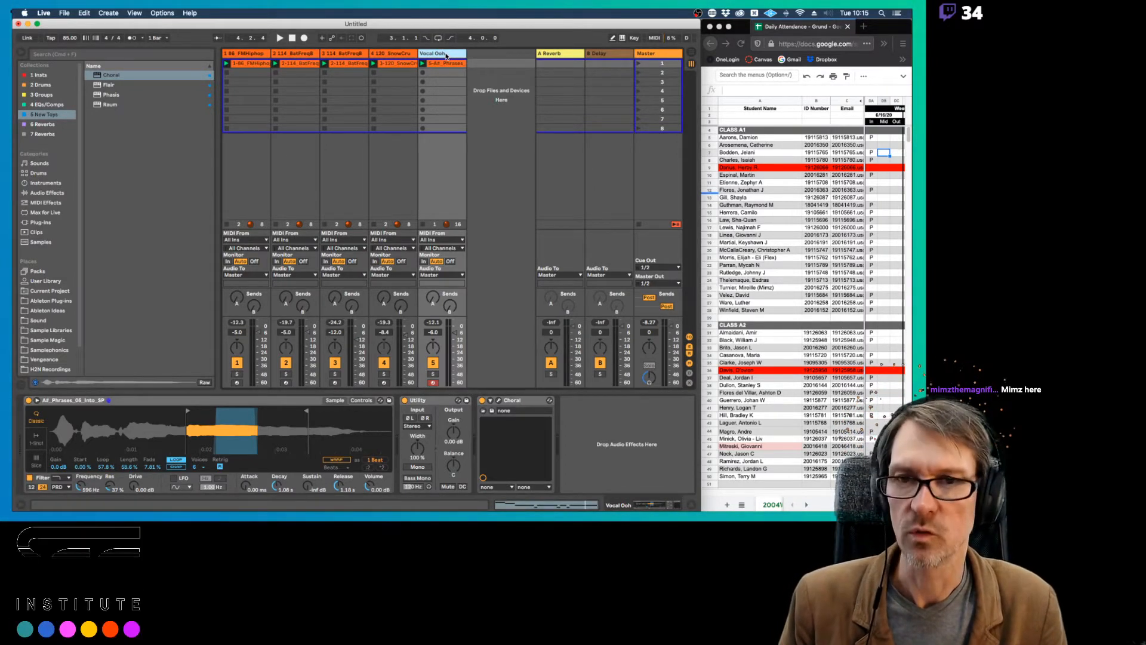
key(super+shift+t)
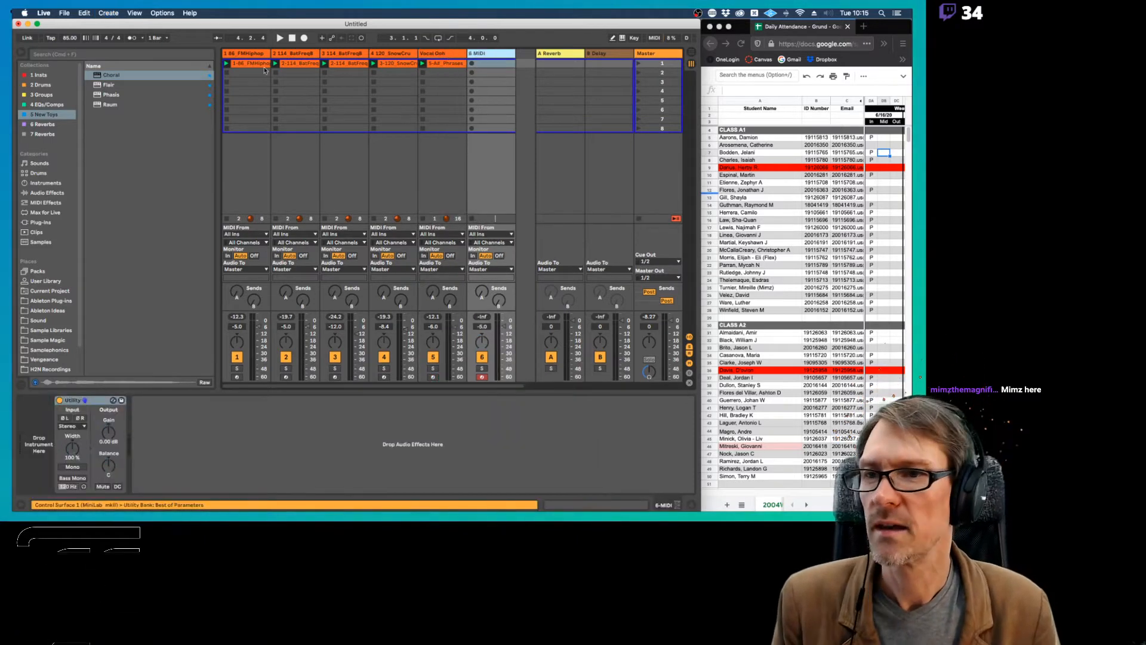
Find A_Phrases_07_Dance_SP.wav in the Samplephonics folder's SaraG_Vocals_SP Phrases and preview it.
click(40, 223)
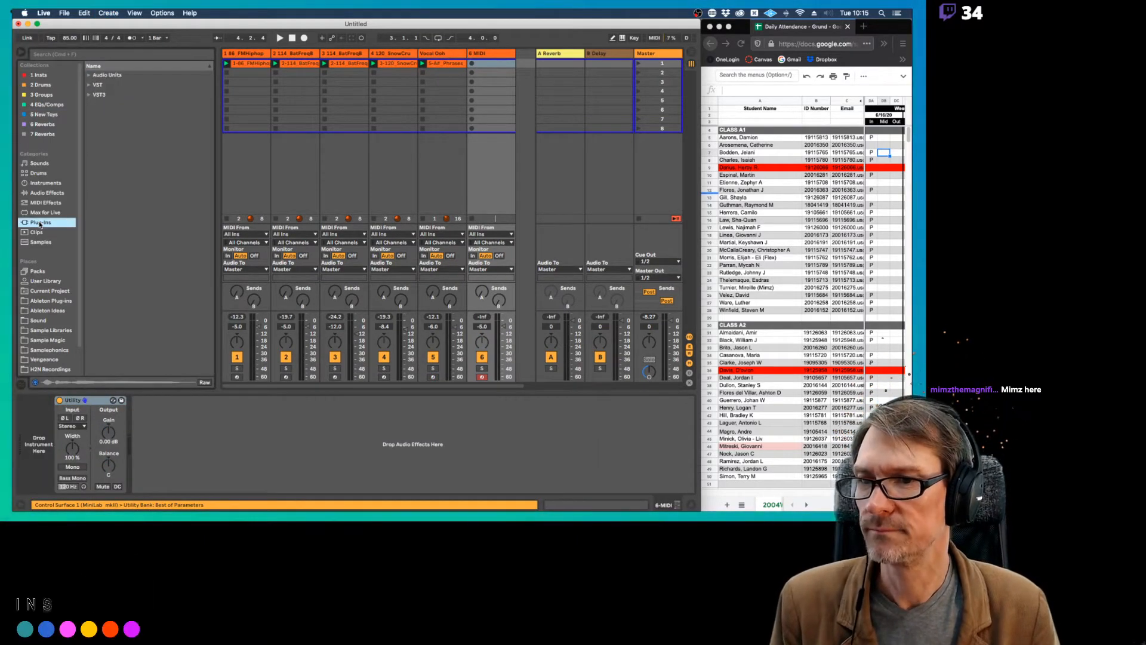
click(48, 350)
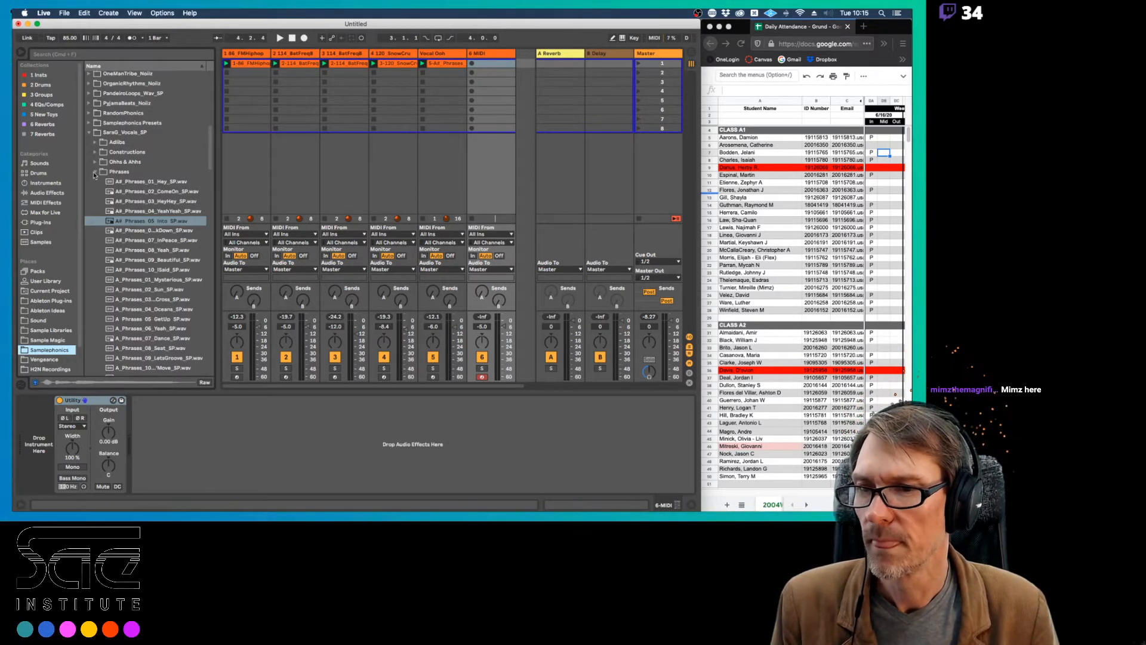
scroll(158, 317, down, 3)
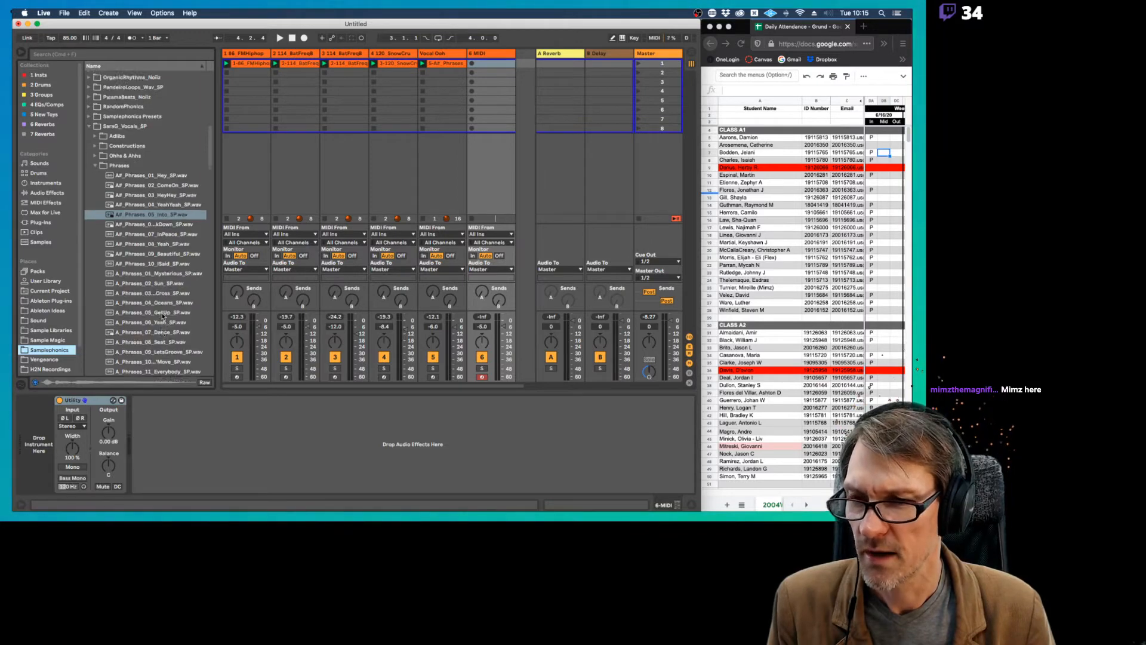
click(156, 317)
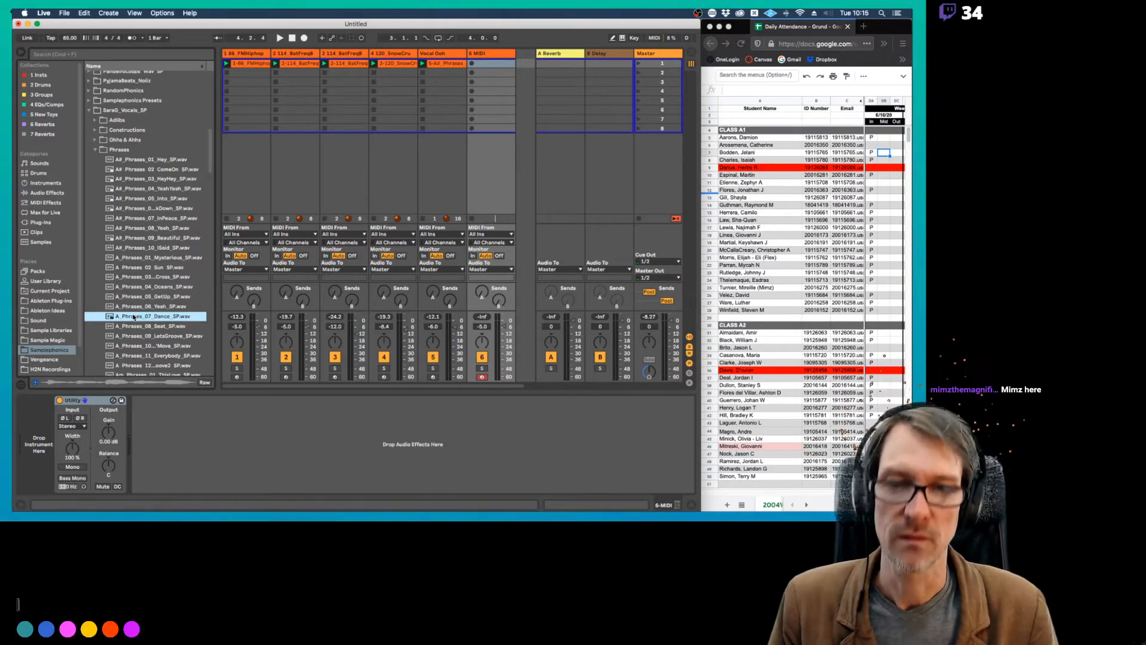
Remove the Utility effect from the 6 MIDI track.
double_click(506, 55)
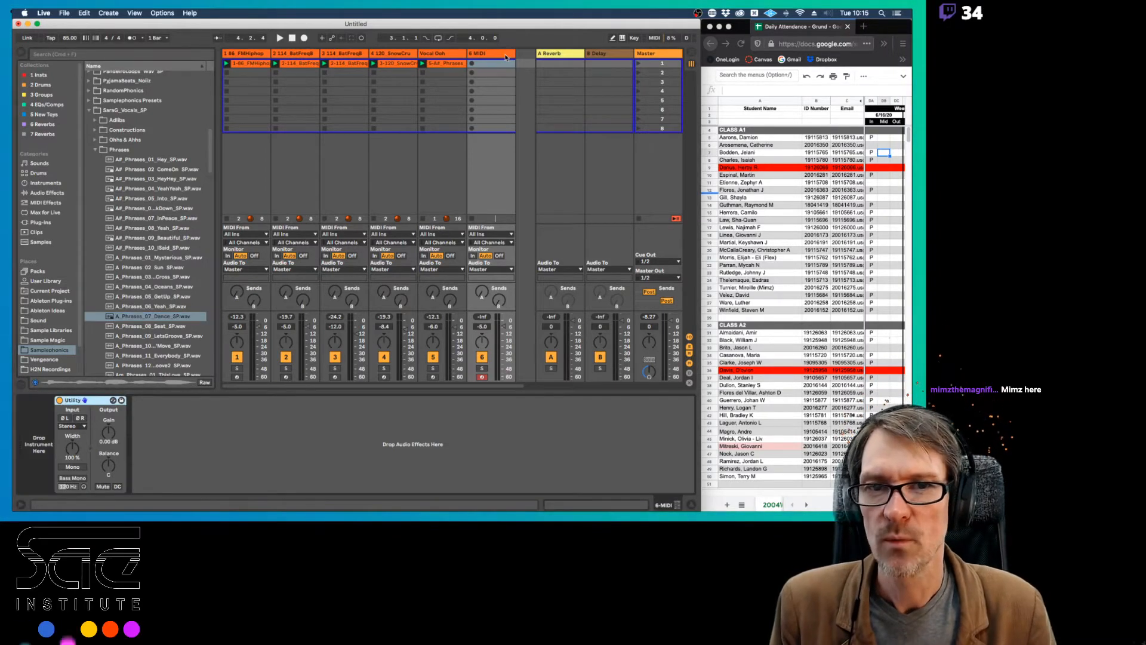
mouse_move(13, 497)
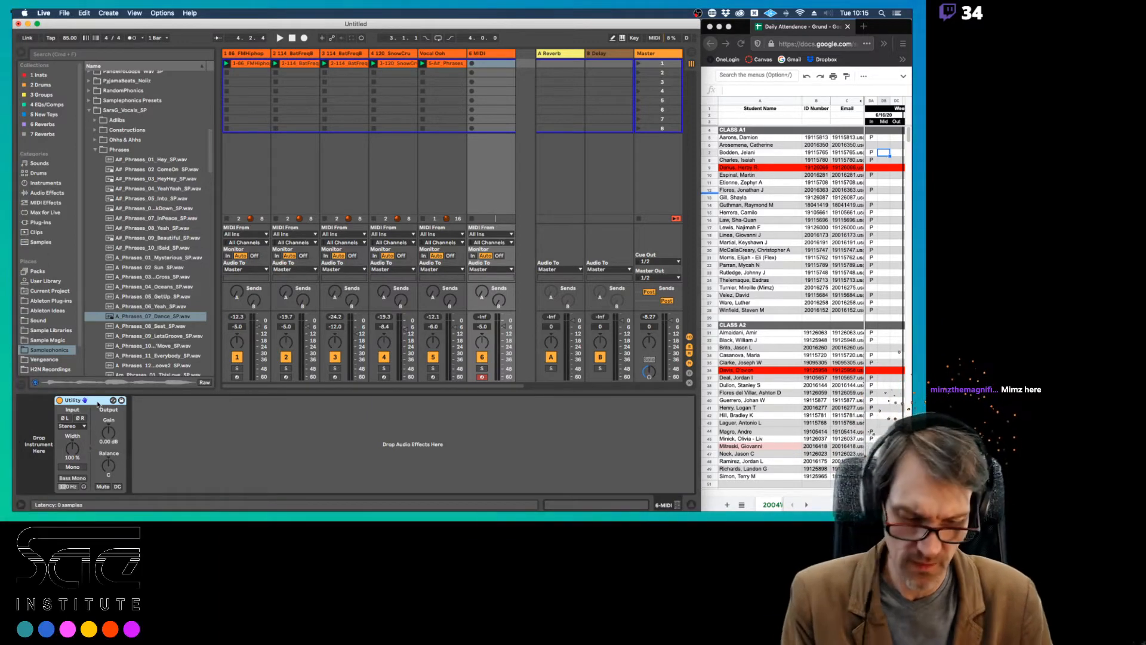
key(Delete)
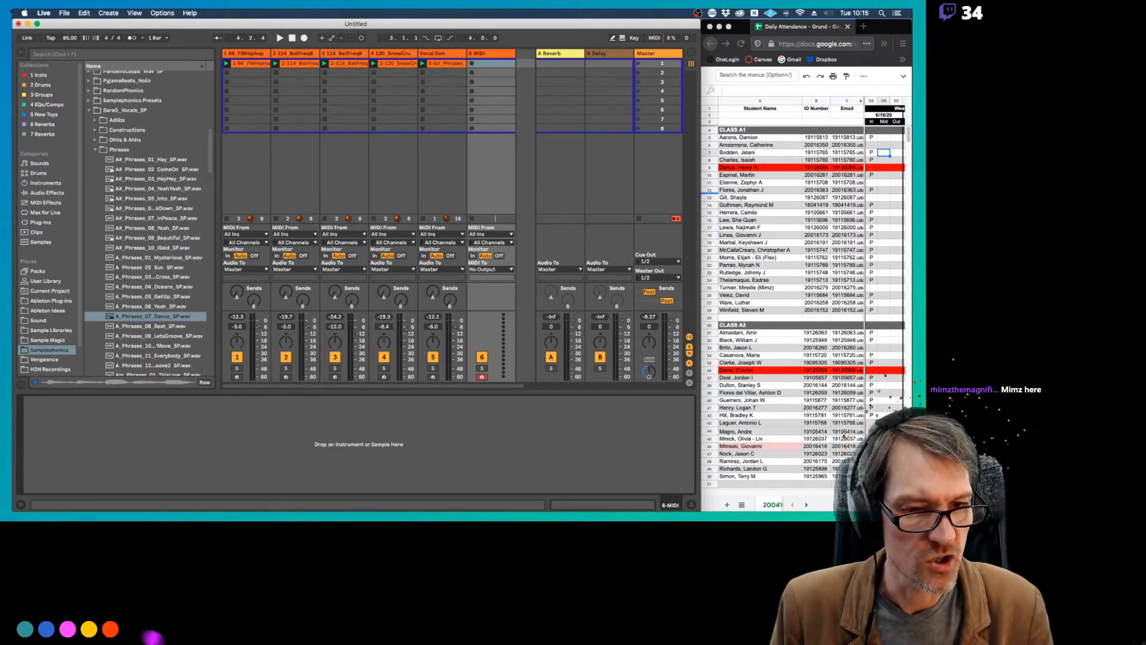
click(872, 289)
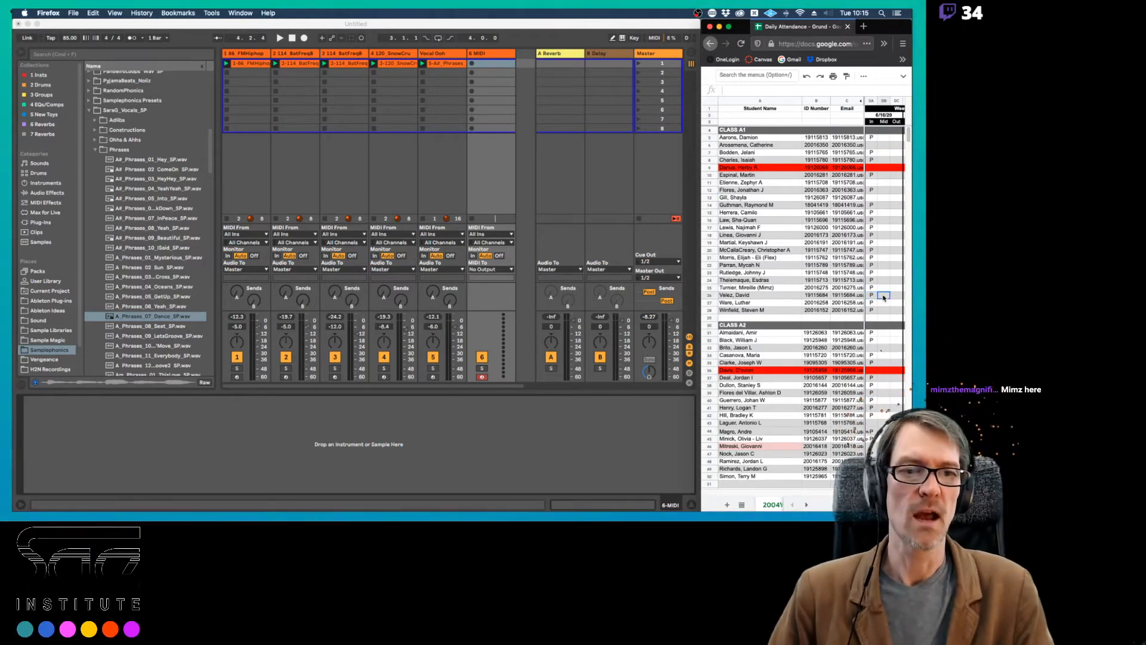
click(559, 25)
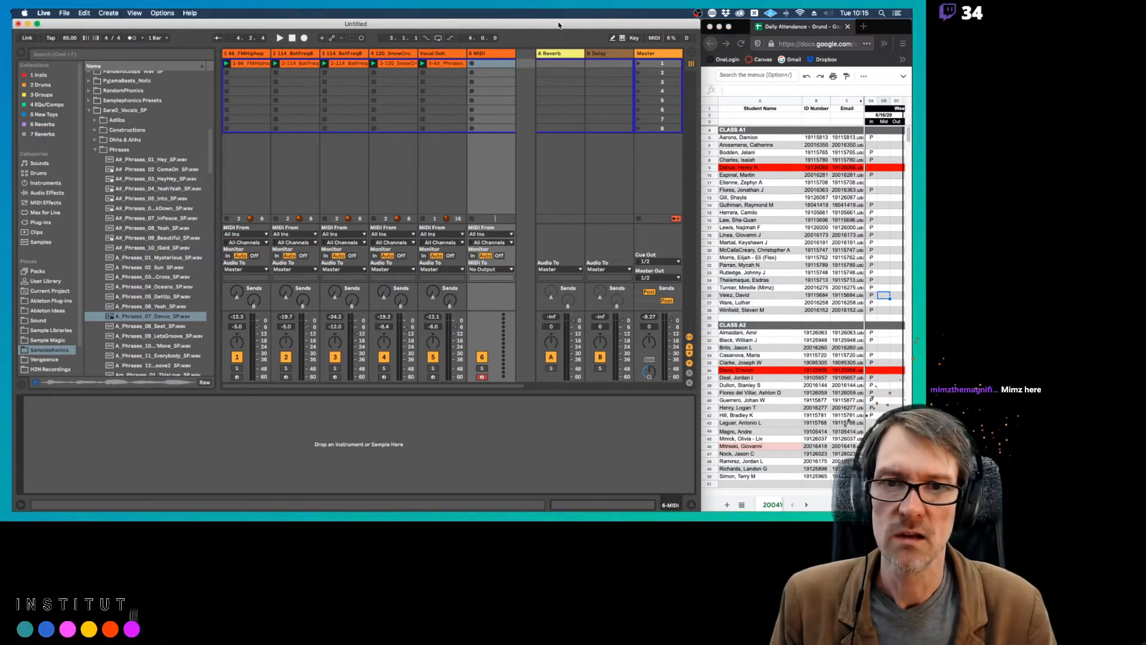
Insert another MIDI track after 6 MIDI and point out the Save as Default MIDI Track option without applying it.
click(491, 54)
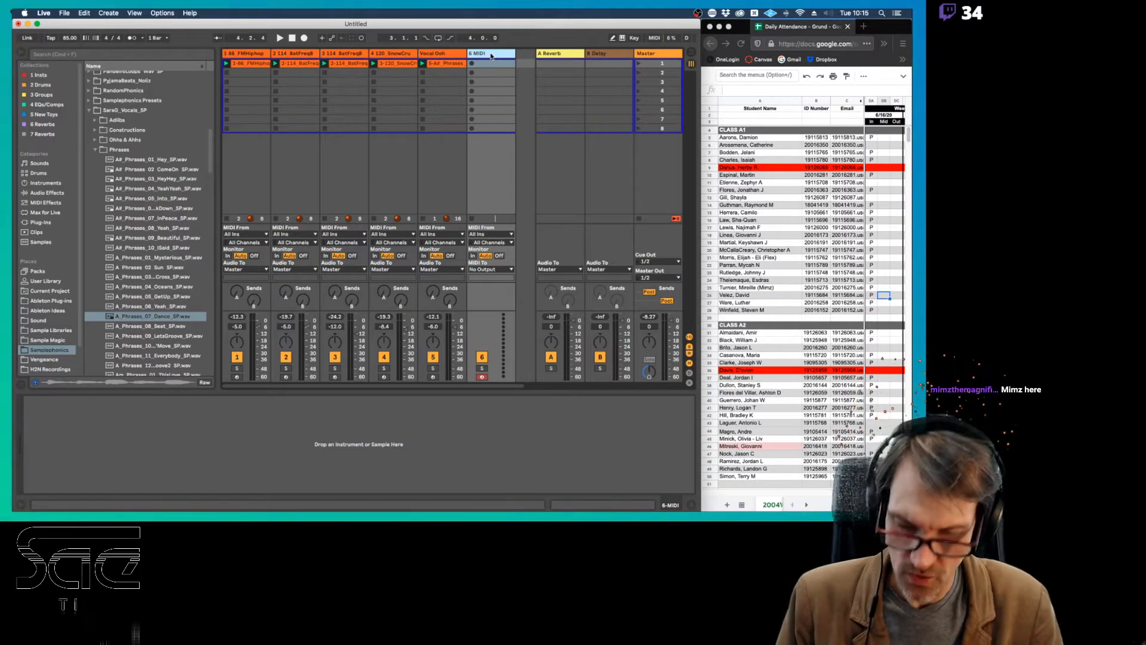
key(super+shift+t)
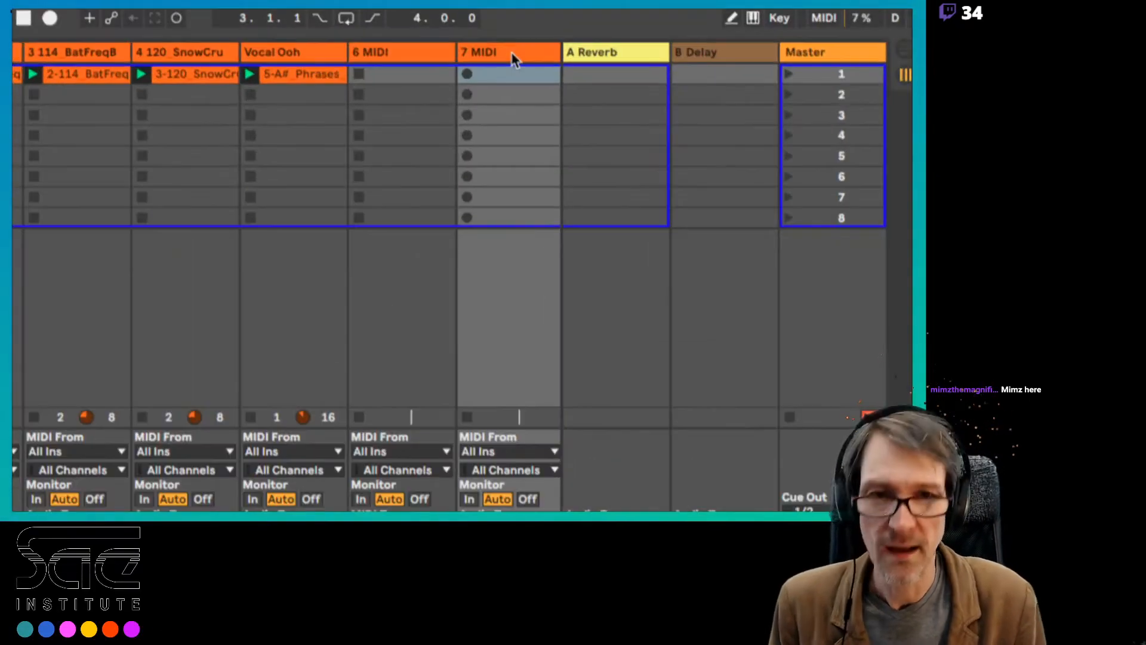
right_click(513, 55)
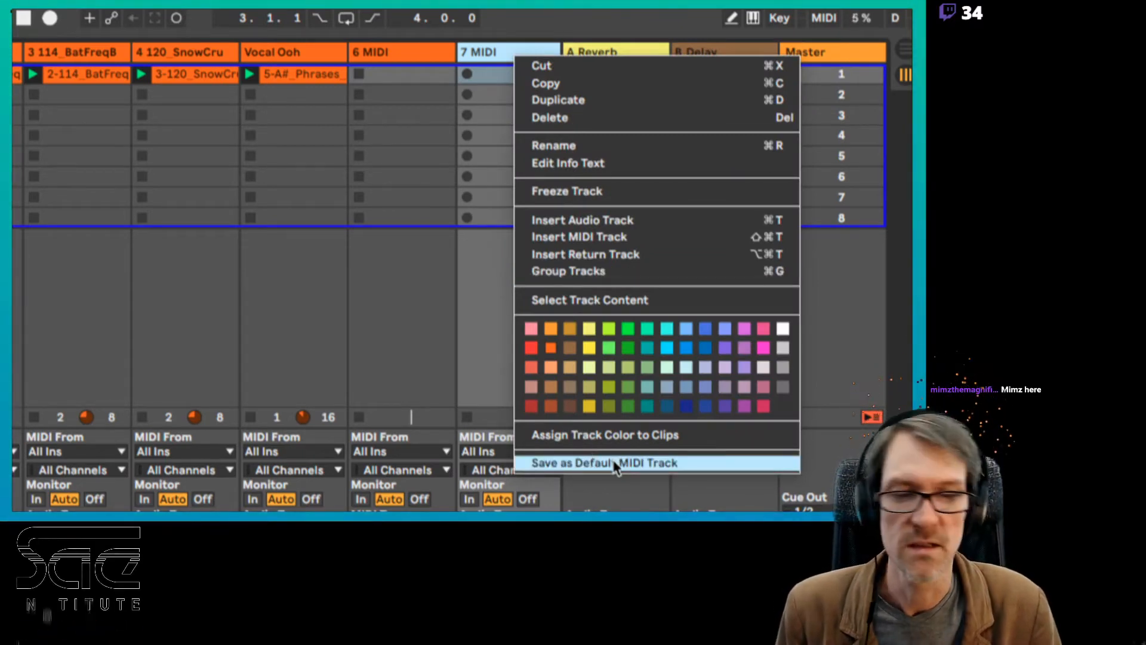
click(495, 391)
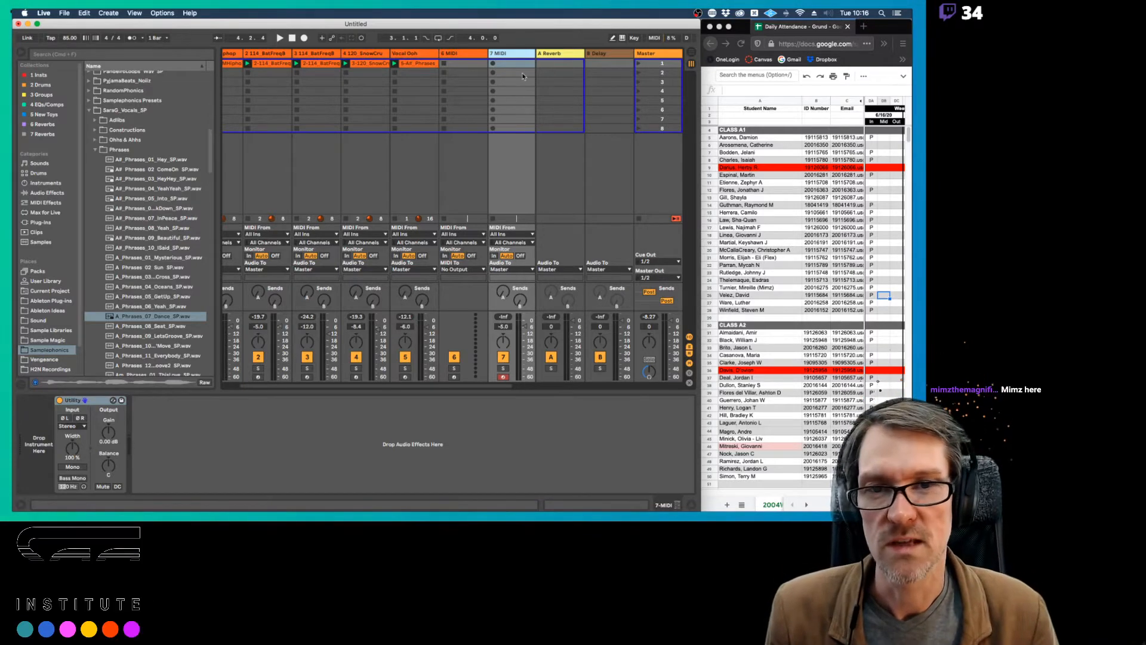
Remove Utility from the 7 MIDI track and load A_Phrases_07_Dance_SP.wav onto it in Simpler.
click(95, 401)
key(Delete)
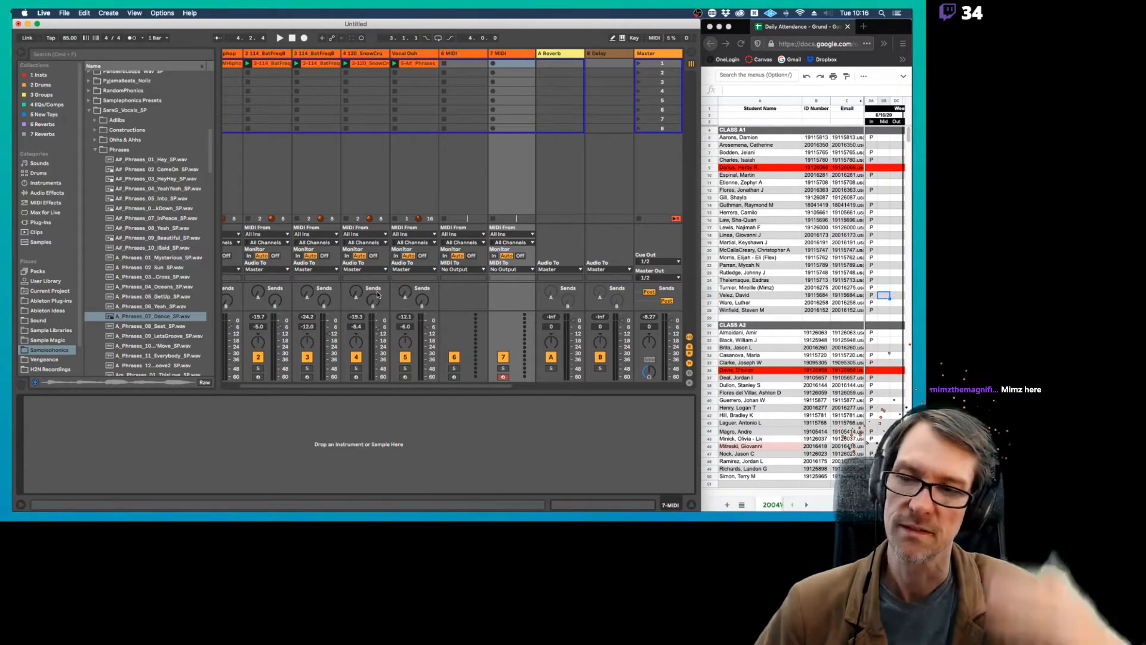
click(513, 55)
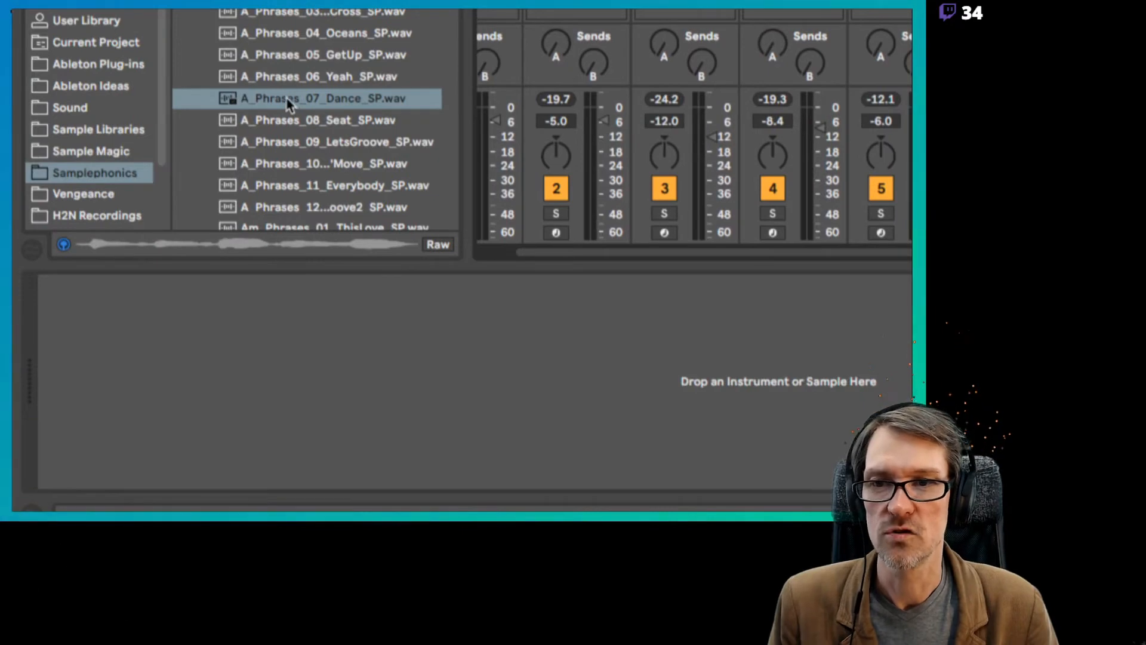
drag(290, 103, 235, 311)
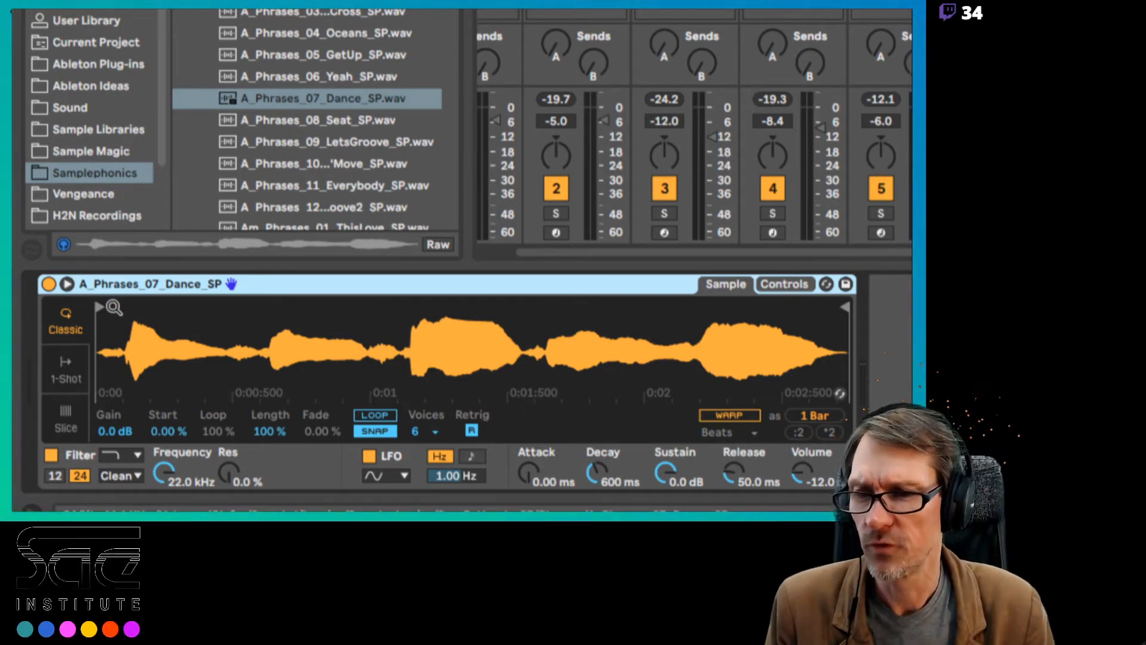
Move the Dance vocal's sample start past the opening silence to the first word's loud onset, checking it against the enlarged waveform.
drag(102, 307, 126, 307)
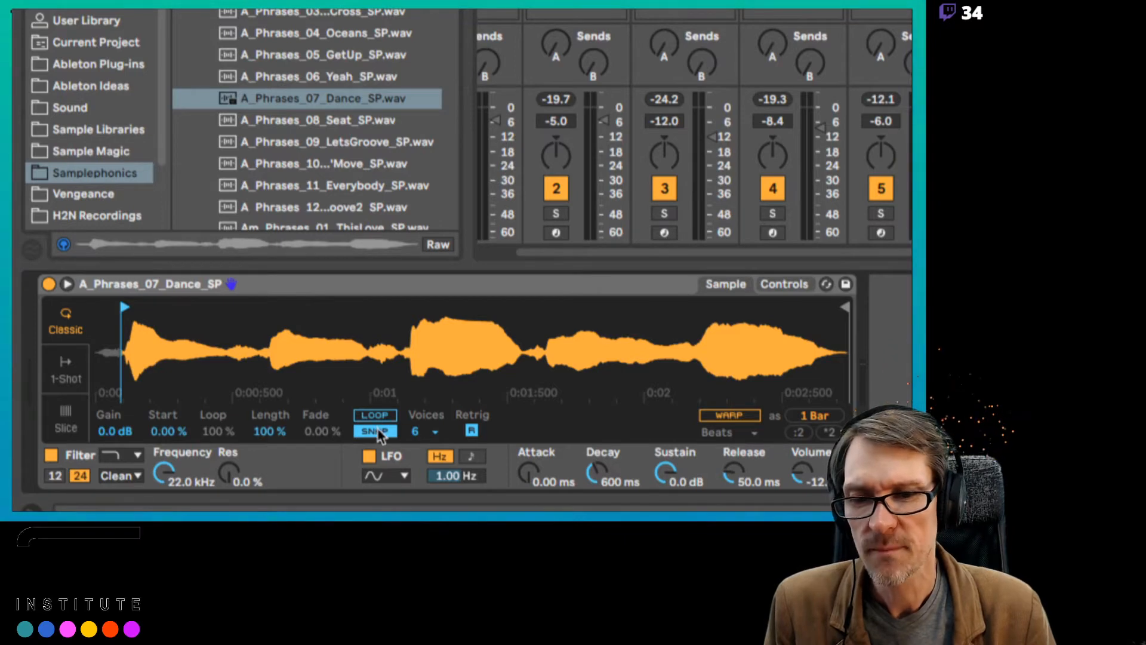
click(378, 433)
mouse_move(124, 348)
mouse_down()
mouse_move(124, 382)
mouse_move(132, 311)
mouse_up()
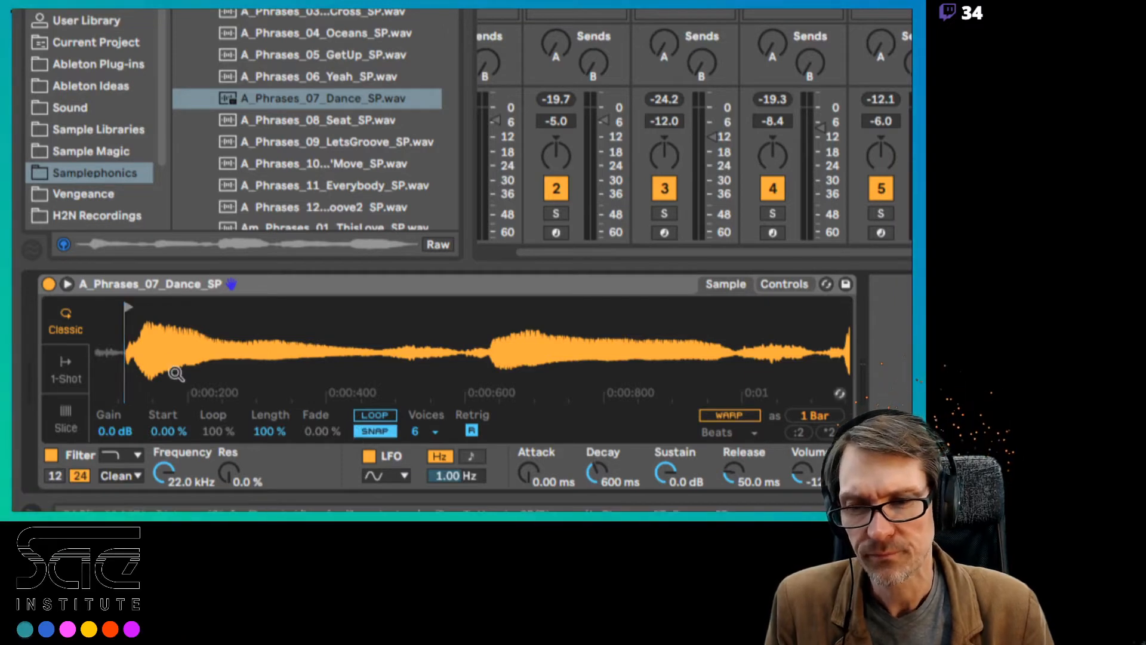
mouse_move(147, 358)
mouse_down()
mouse_move(147, 379)
mouse_move(353, 397)
mouse_up()
drag(308, 355, 309, 388)
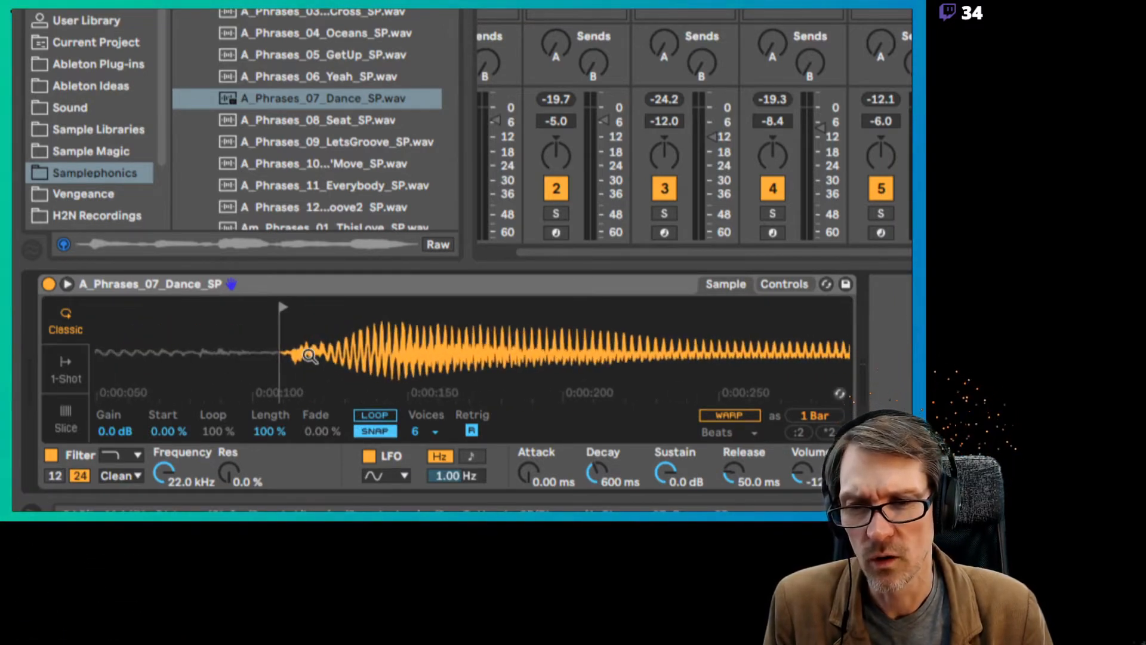
mouse_move(285, 300)
mouse_down()
mouse_move(206, 303)
mouse_move(412, 308)
mouse_move(382, 311)
mouse_up()
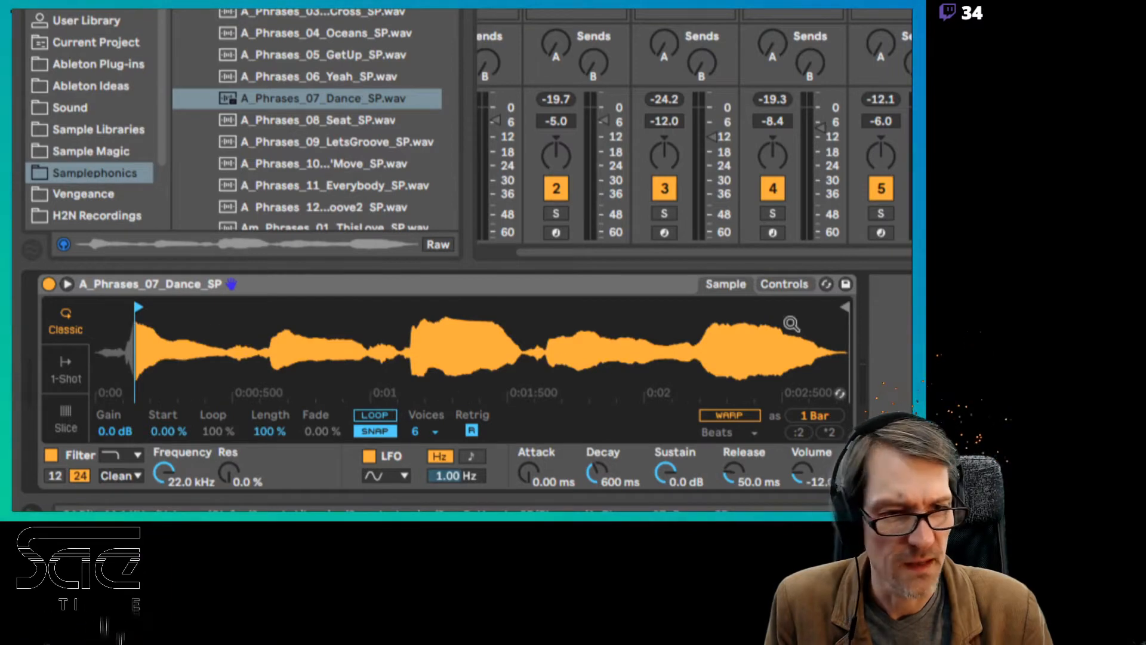
Enlarge the tail of the Dance vocal's waveform around the sample's end marker.
drag(785, 316, 781, 358)
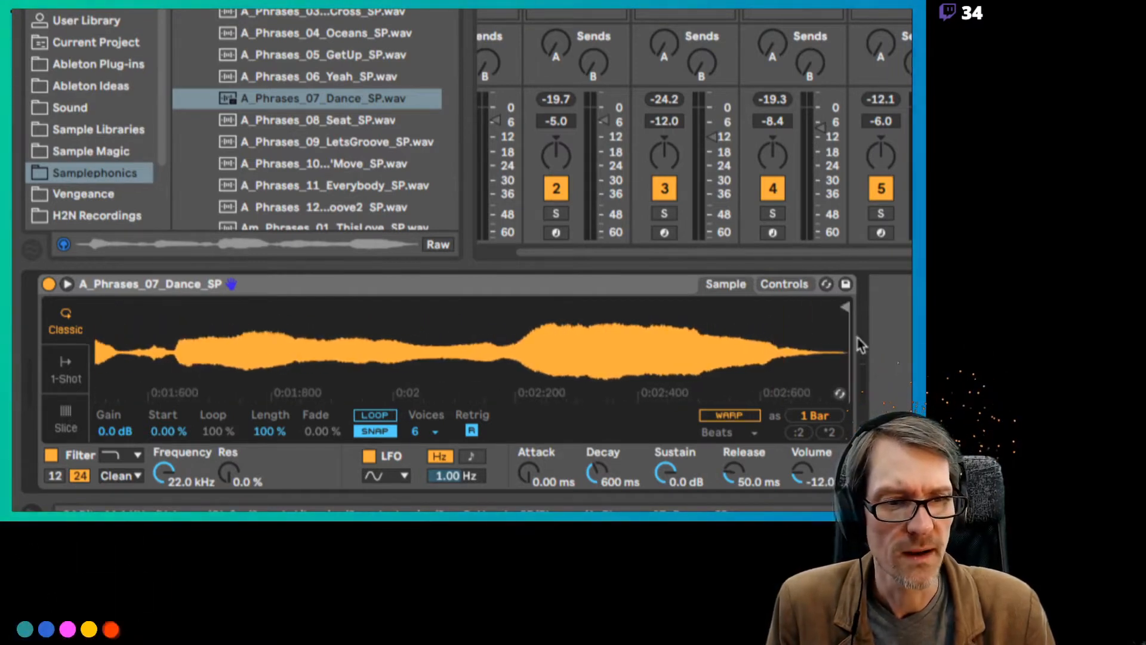
Move the end point of the A_Phrases_07_Dance_SP sample in ahead of its fading tail and turn off Snap.
drag(847, 306, 754, 305)
drag(761, 351, 747, 377)
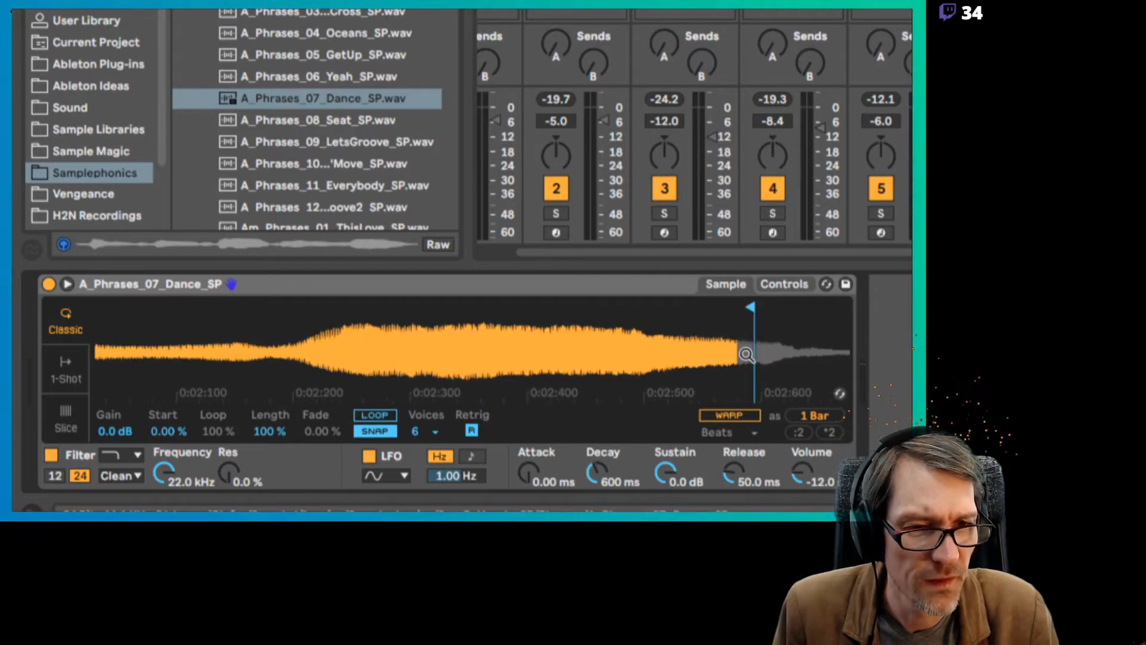
click(373, 431)
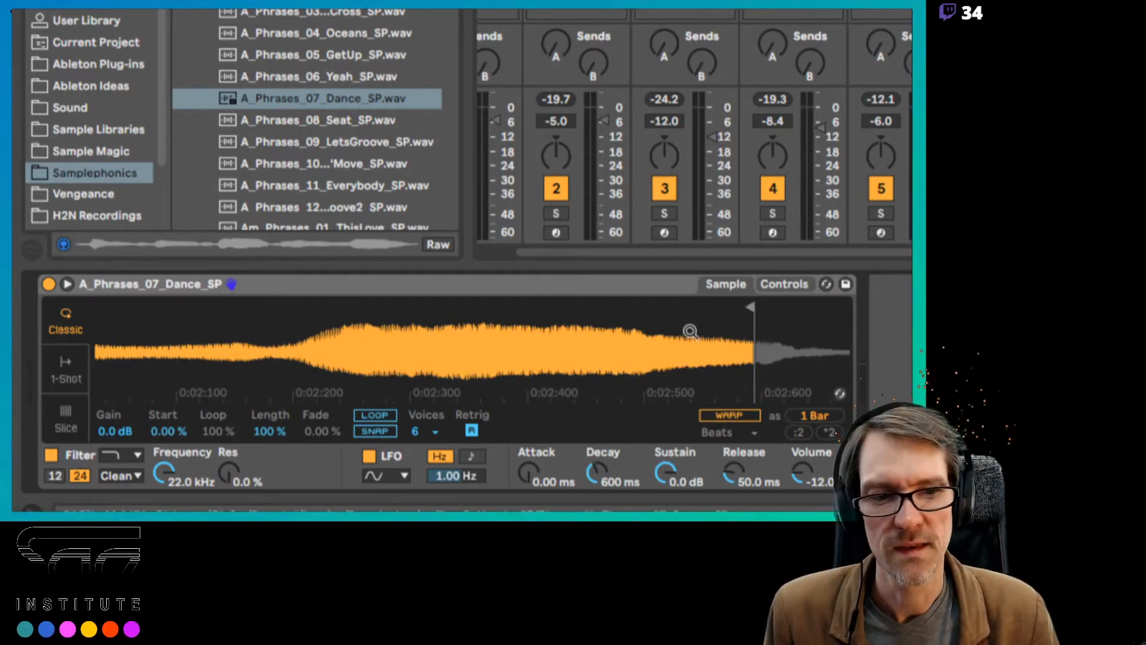
Place the sample's start point right at the onset of the vocal and switch Simpler to 1-Shot mode.
mouse_move(736, 338)
mouse_down()
mouse_move(804, 310)
mouse_move(909, 320)
mouse_up()
drag(118, 344, 159, 346)
drag(197, 307, 175, 308)
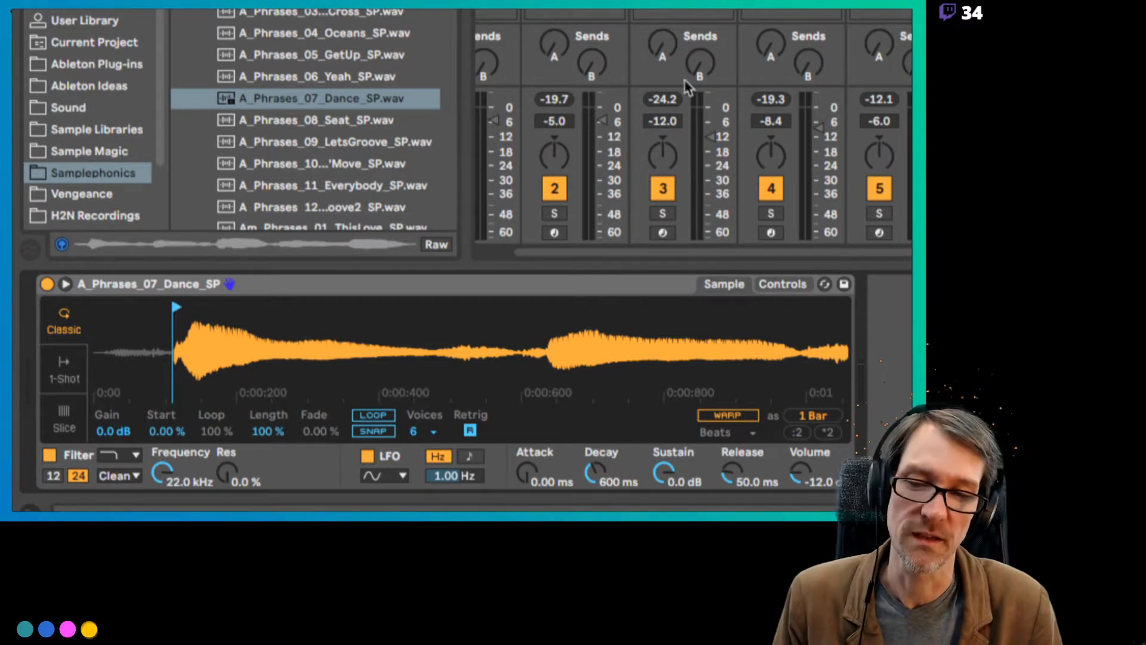
drag(327, 338, 327, 302)
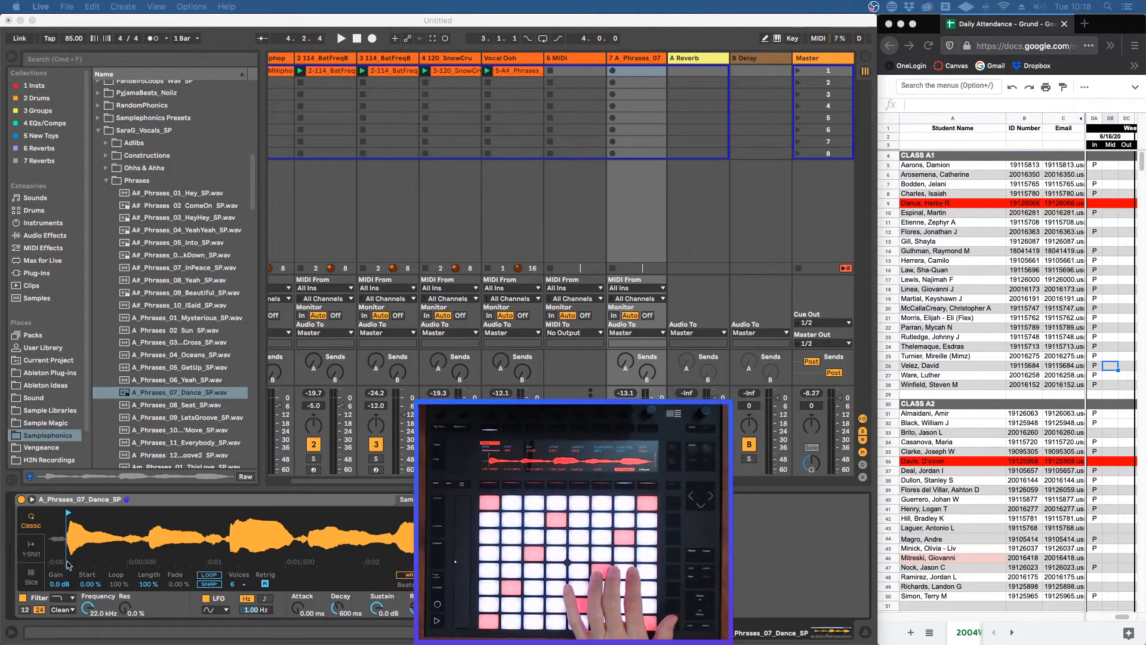
click(34, 551)
click(34, 552)
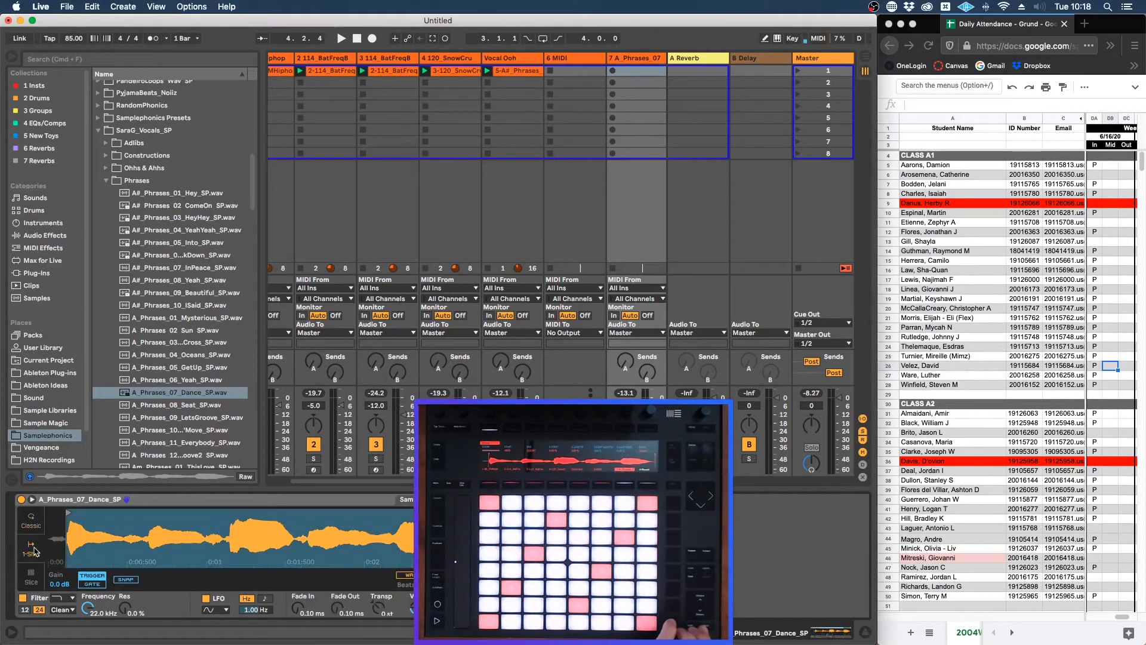
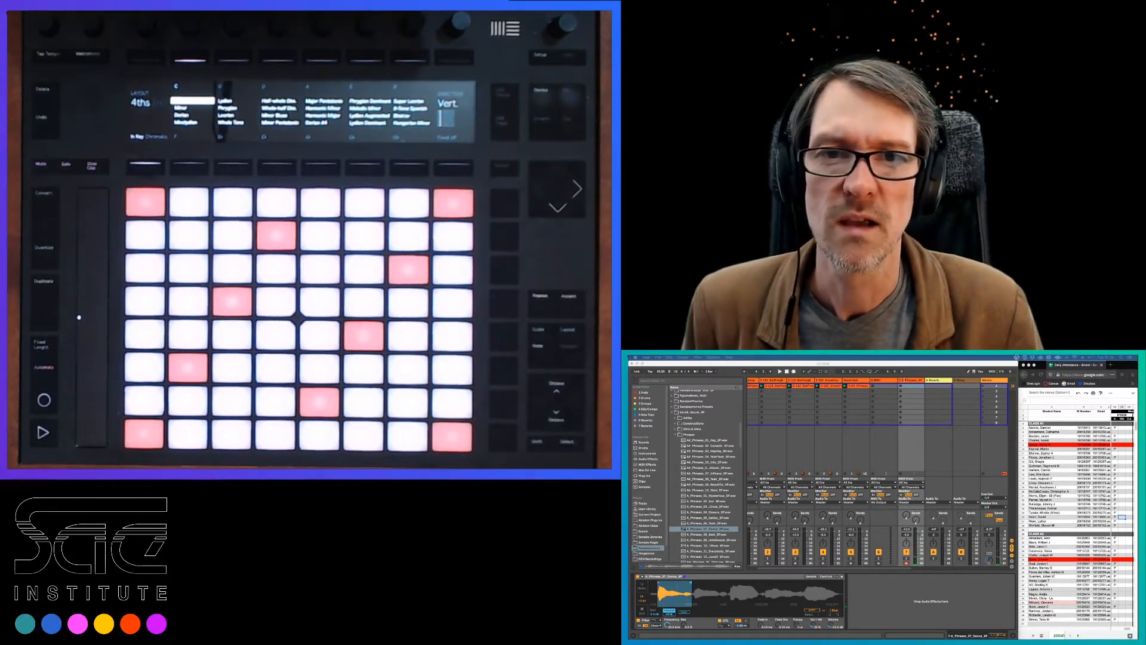
Recolour the A_Phrases_07 track, trying green and settling on a brownish orange.
right_click(908, 380)
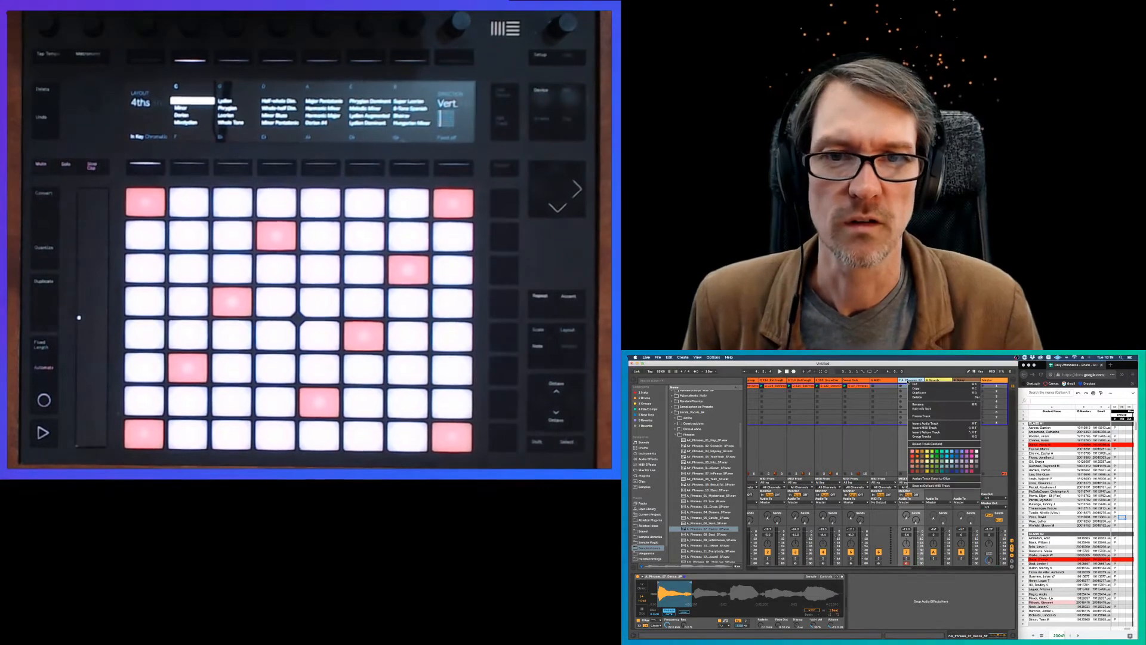
click(936, 457)
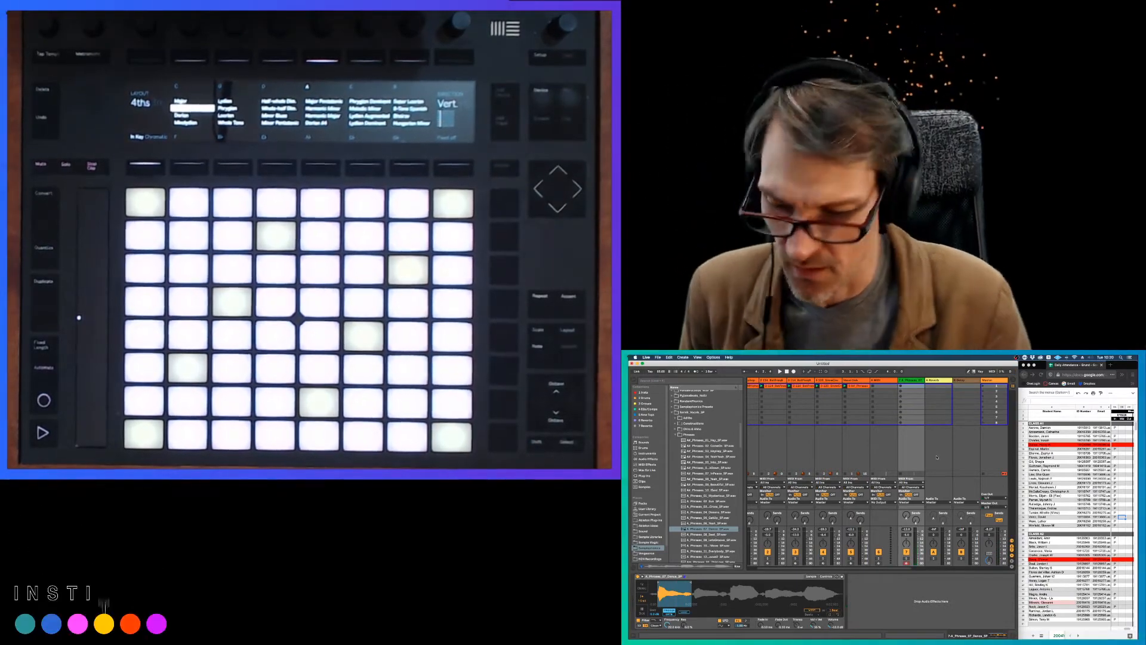
right_click(909, 381)
click(923, 457)
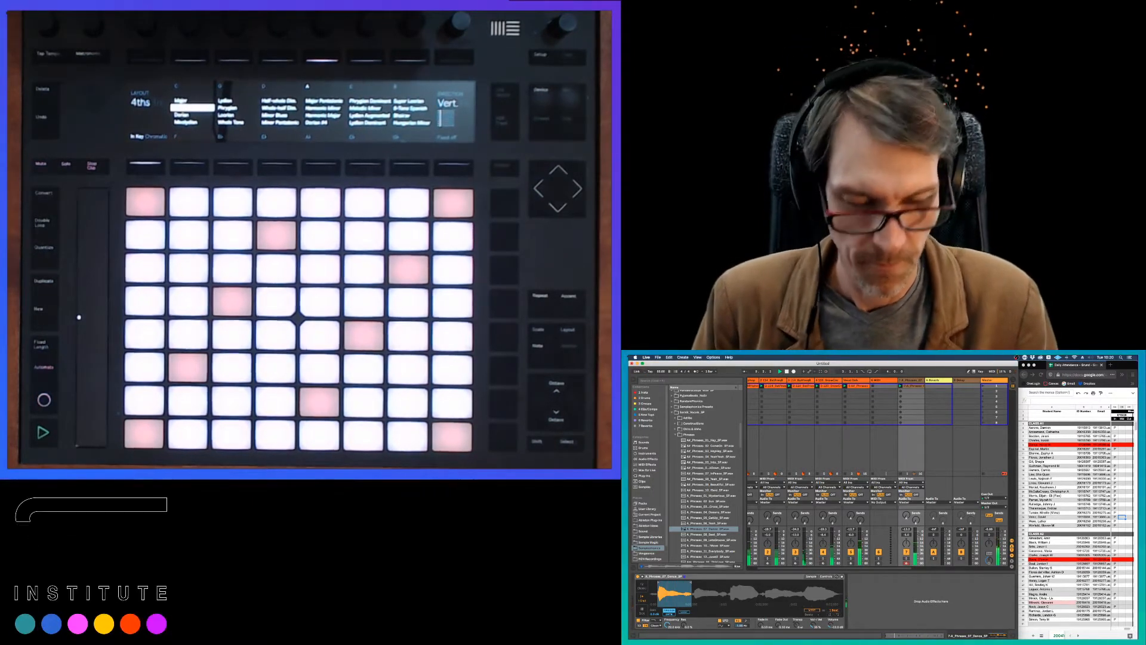
Switch to the attendance spreadsheet in Firefox, mark two unmarked students with P in the In column, and return to Live.
click(1114, 454)
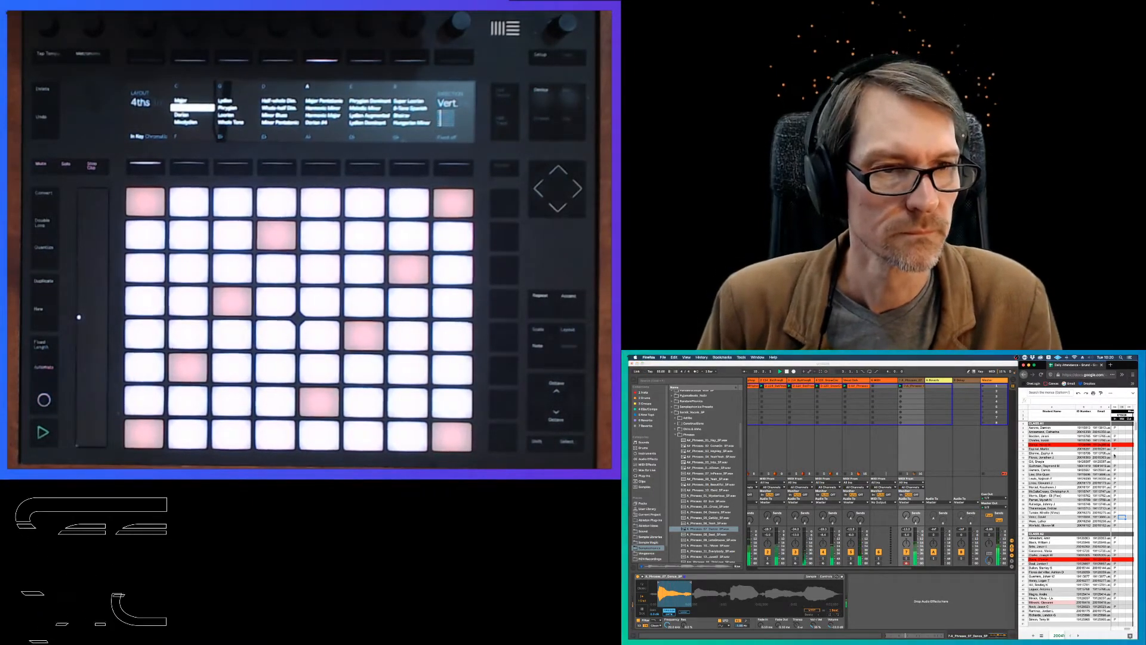
text(P)
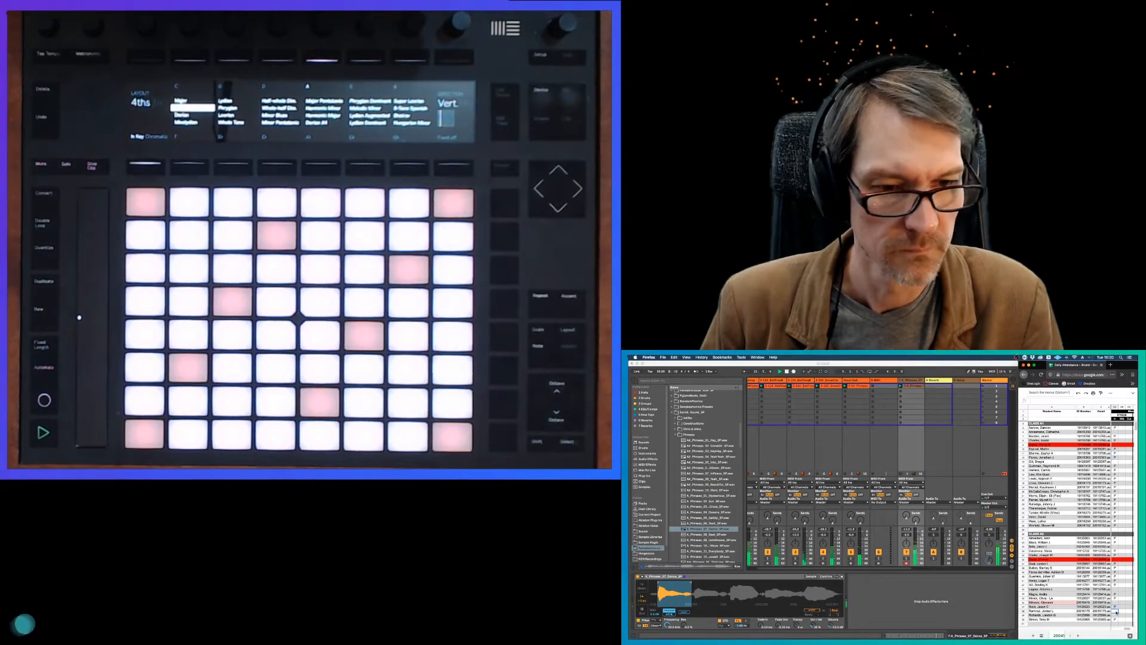
text(P)
key(Return)
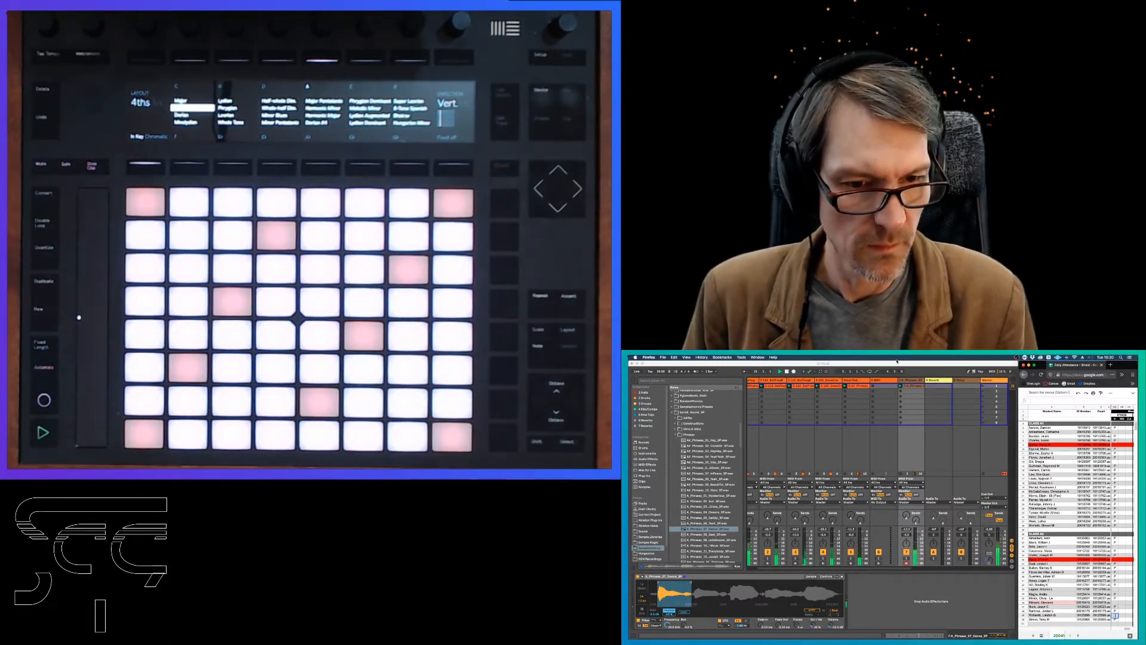
key(Down)
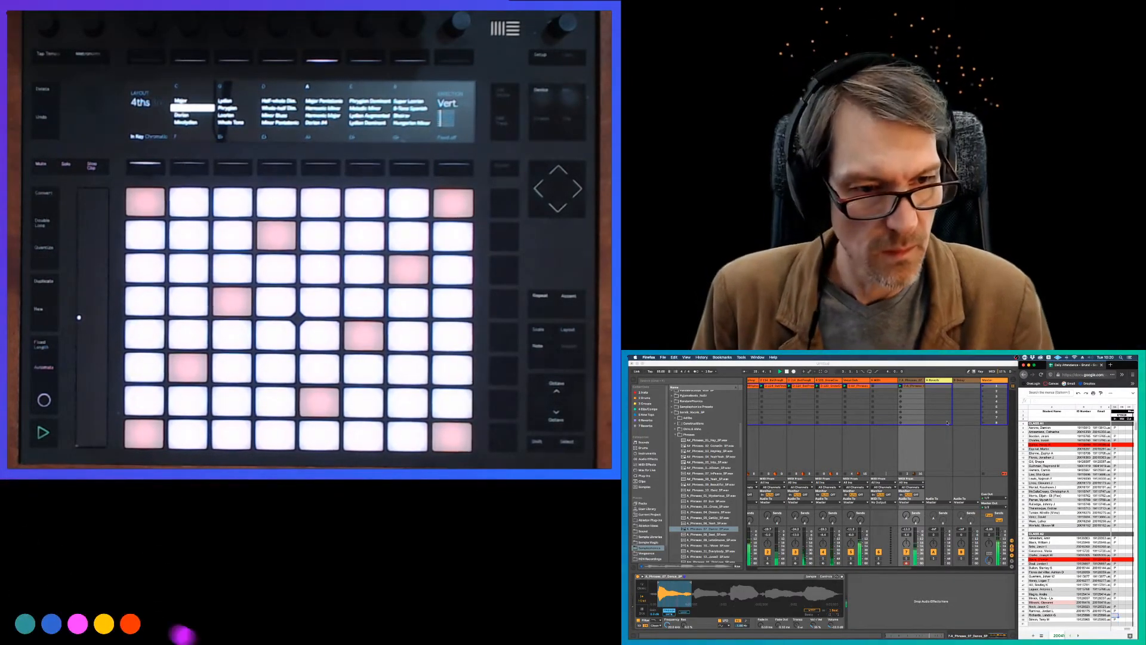
click(882, 394)
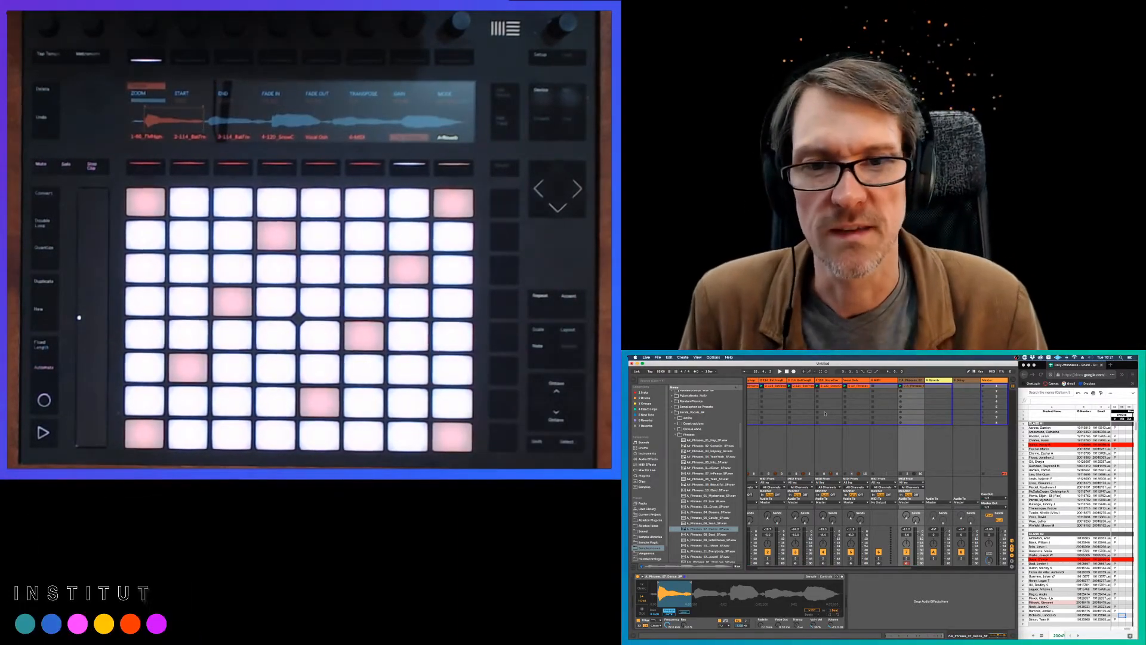
Check Simpler's Controls page and return to its sample waveform view.
click(826, 576)
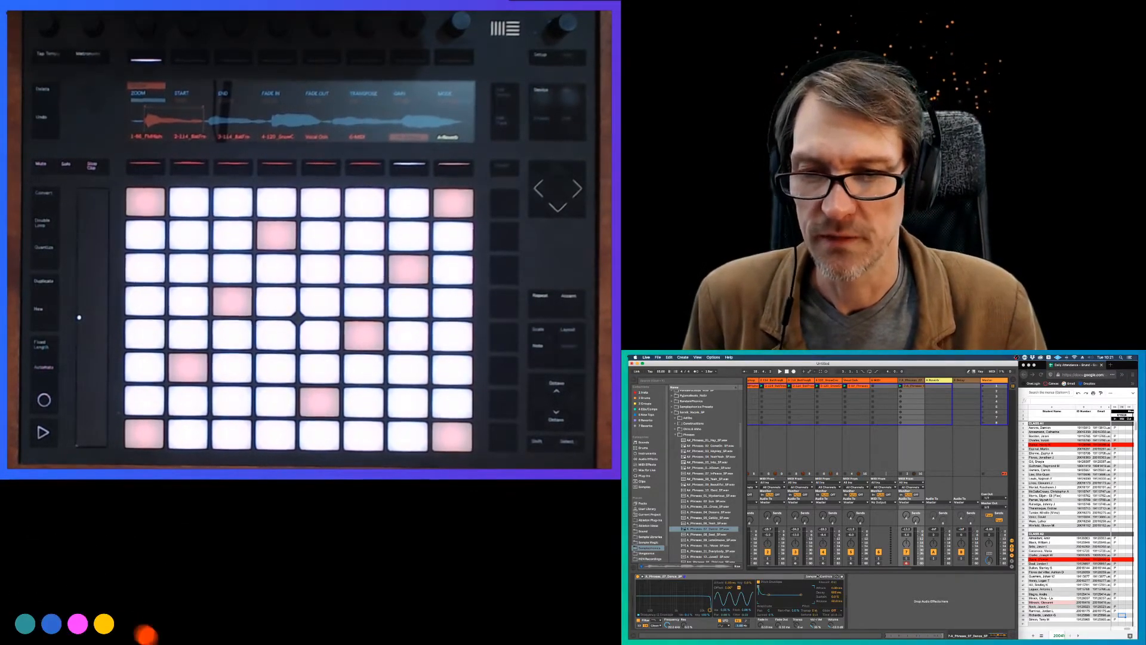
click(812, 577)
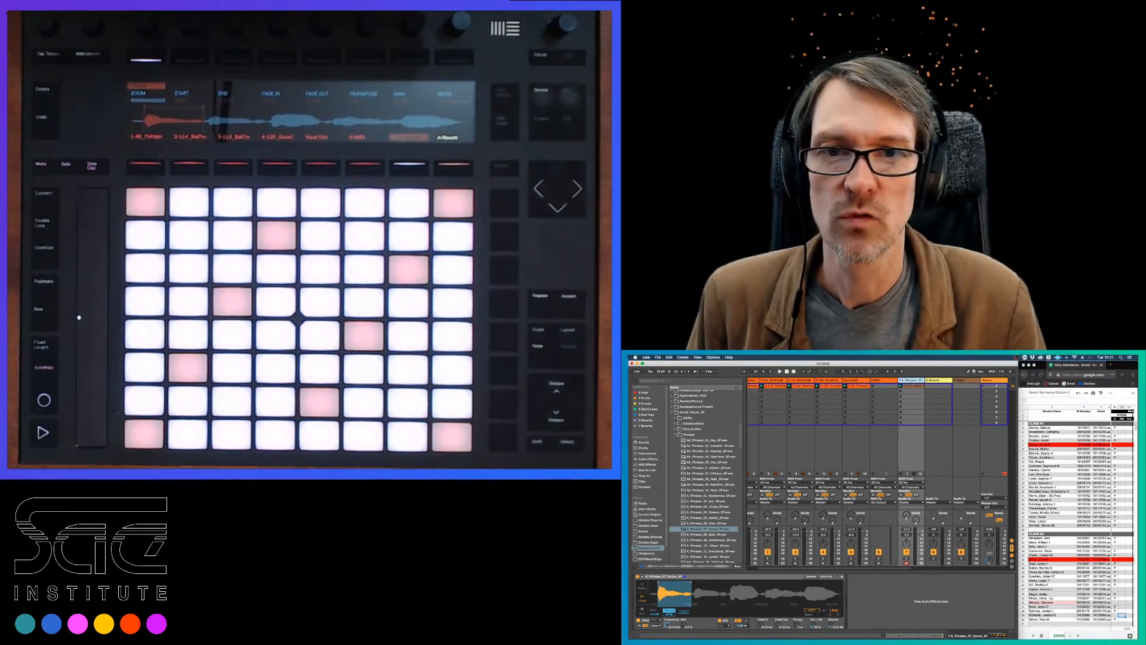
Collapse the SaraG_Vocals sample folders and add the Frequency Shifter audio effect after Simpler on the A_Phrases_07 track.
click(676, 435)
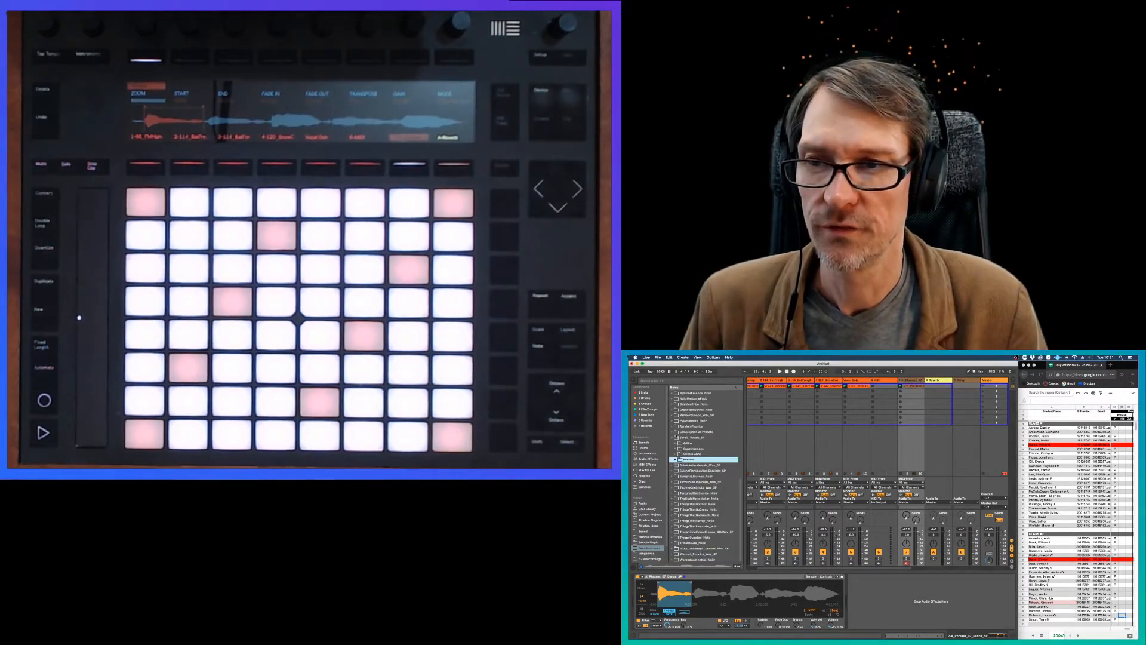
click(672, 437)
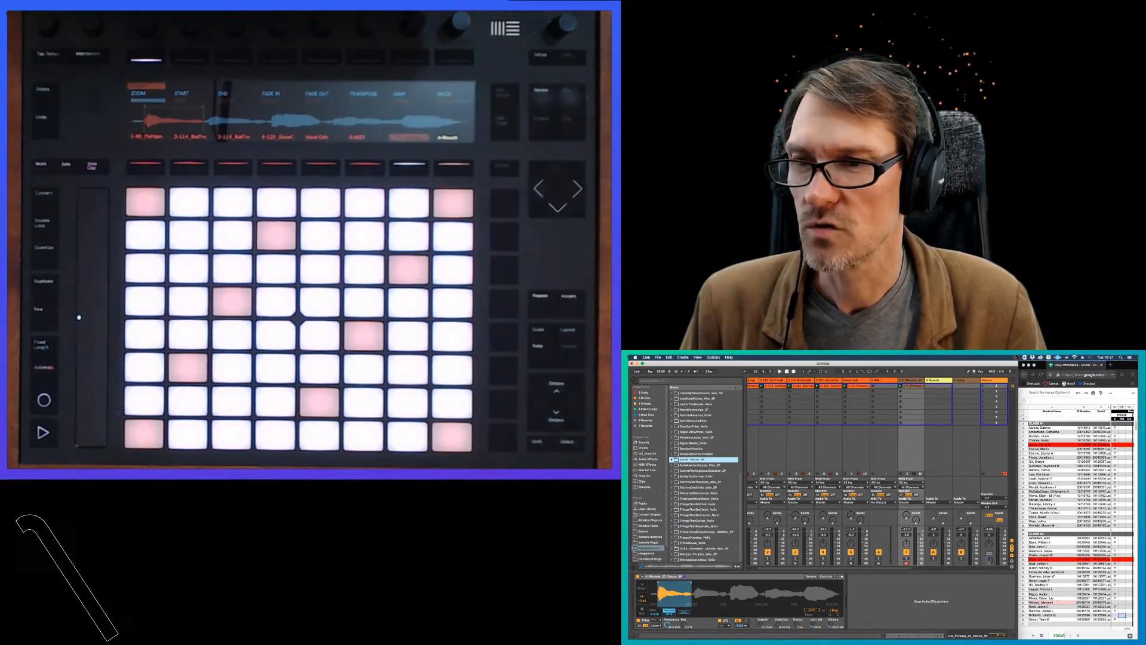
click(645, 458)
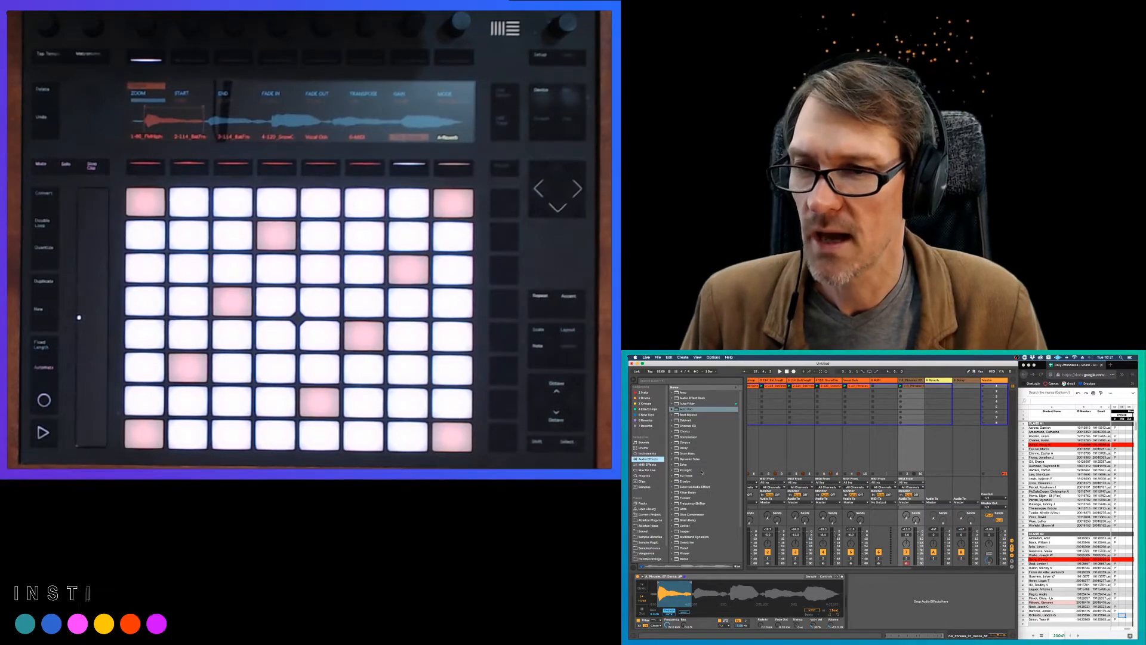
scroll(701, 472, down, 1)
scroll(702, 472, down, 5)
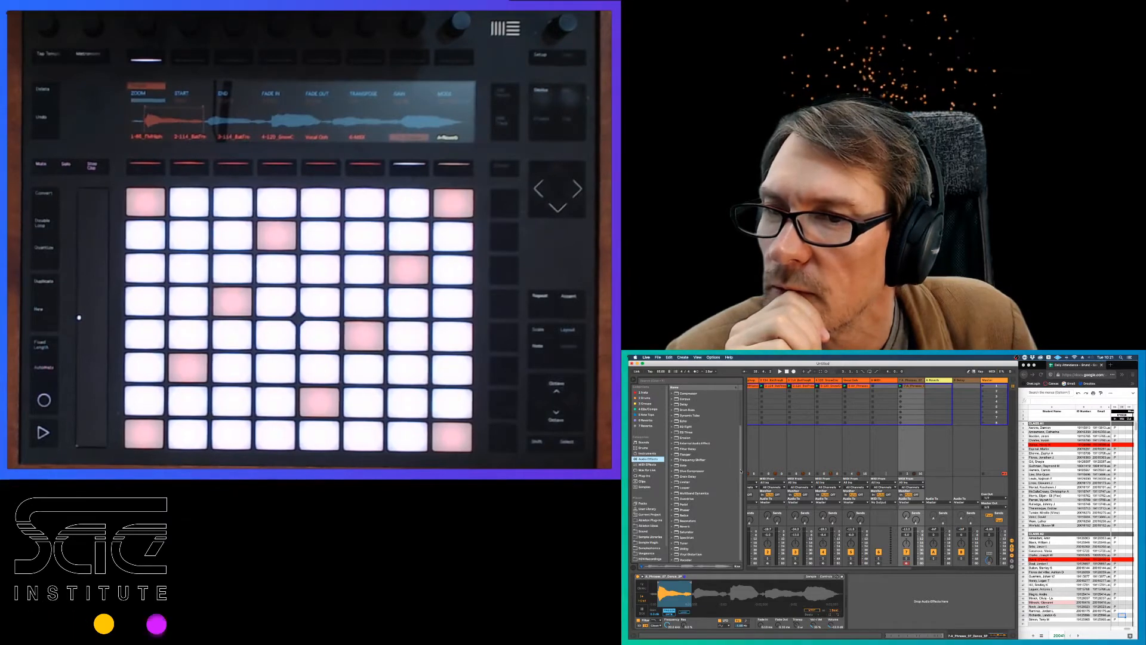
scroll(739, 442, up, 3)
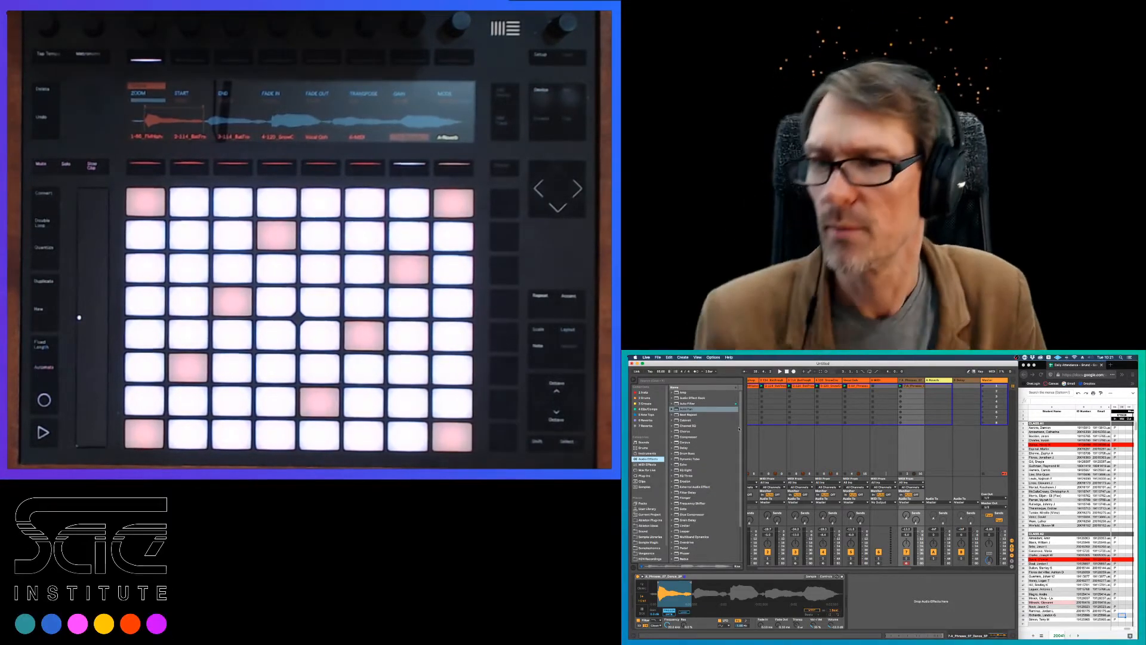
scroll(740, 428, down, 5)
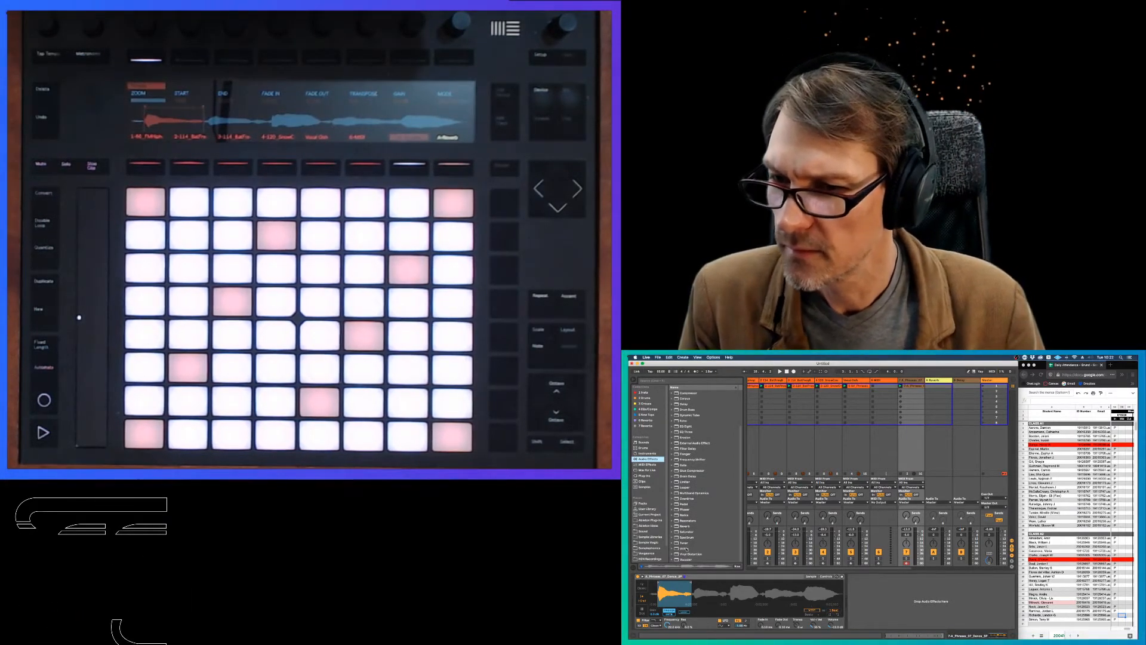
click(682, 515)
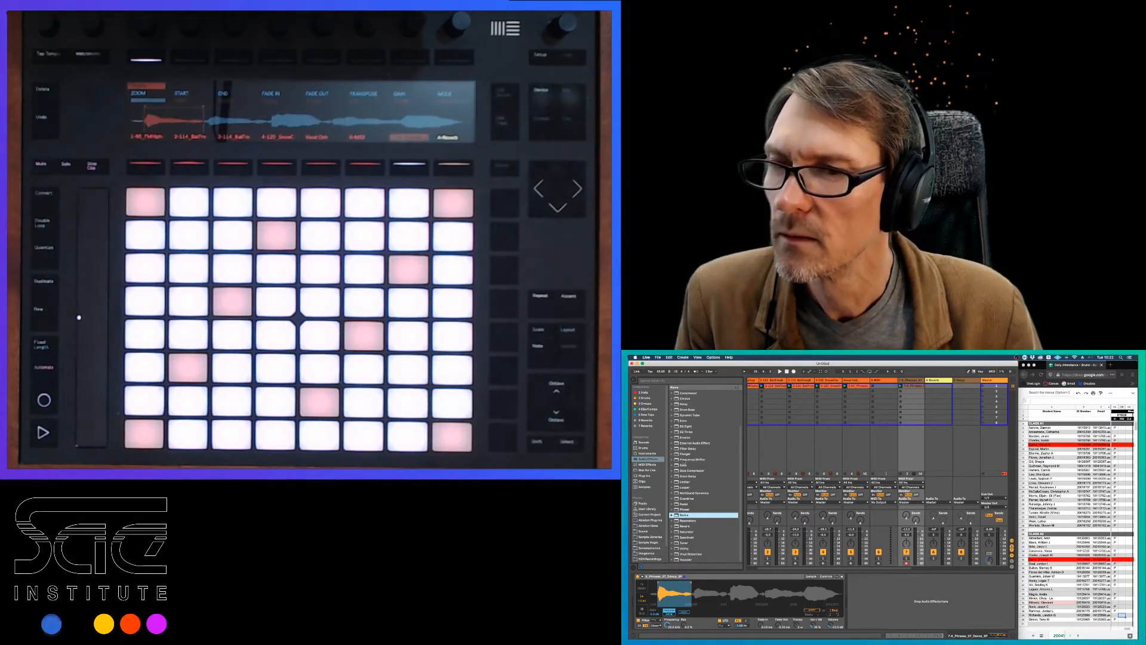
drag(684, 460, 834, 531)
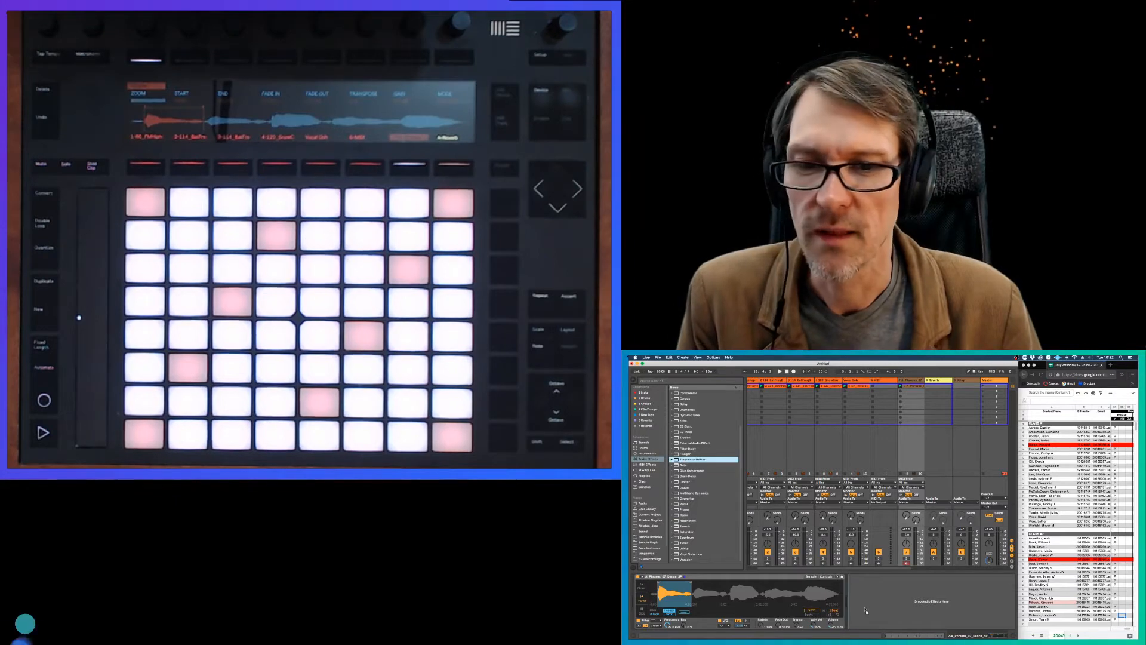
drag(866, 610, 867, 609)
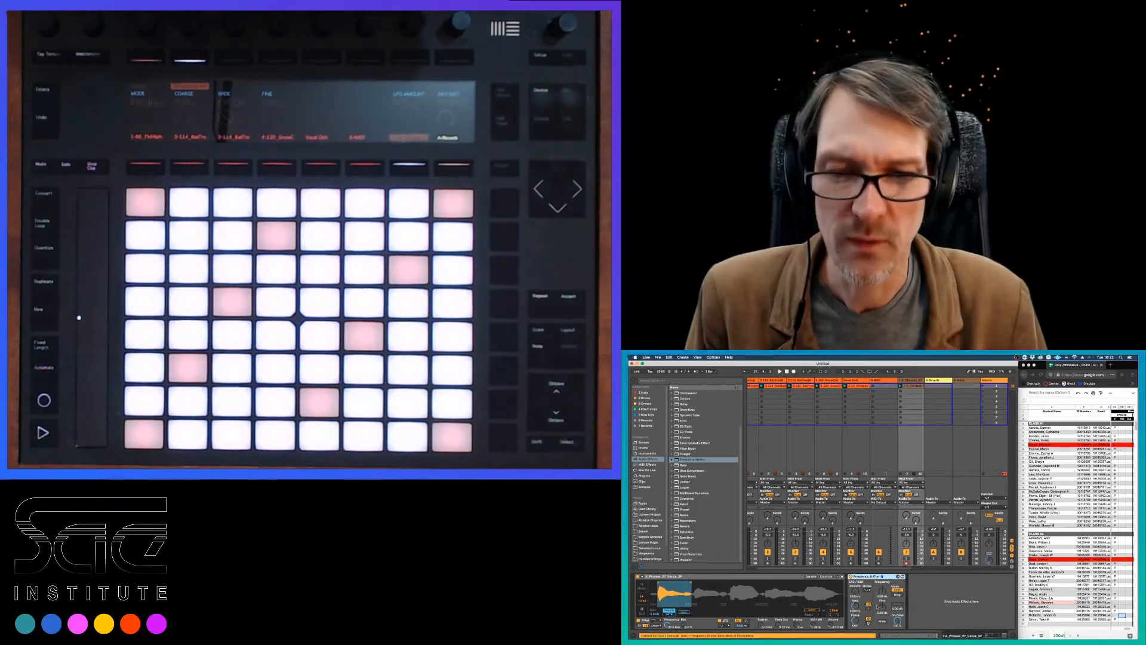
Set the Frequency Shifter to Ring mode, solo the A_Phrases_07 track, start playback and adjust the Frequency to about 149 Hz.
click(897, 594)
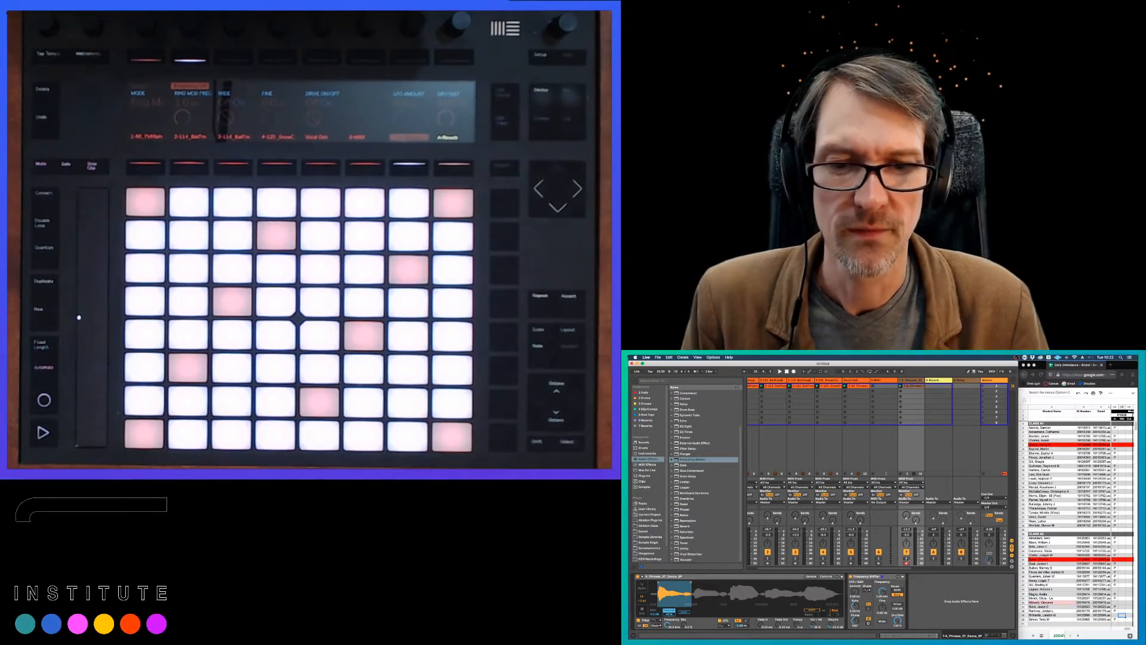
click(906, 558)
key(space)
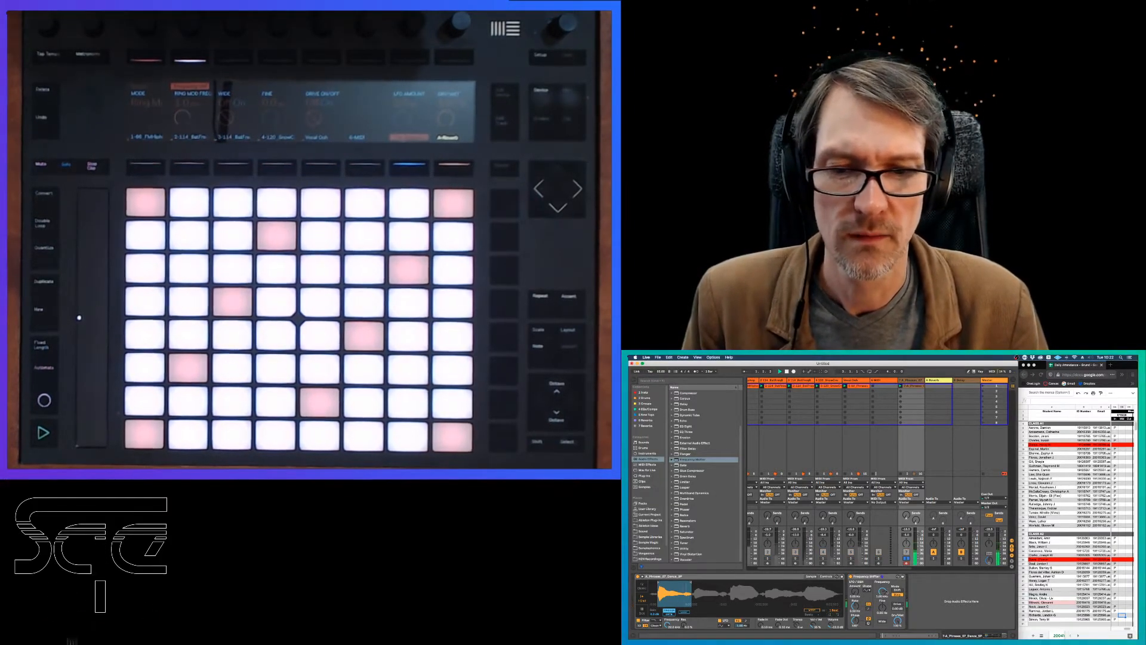
drag(886, 591, 886, 596)
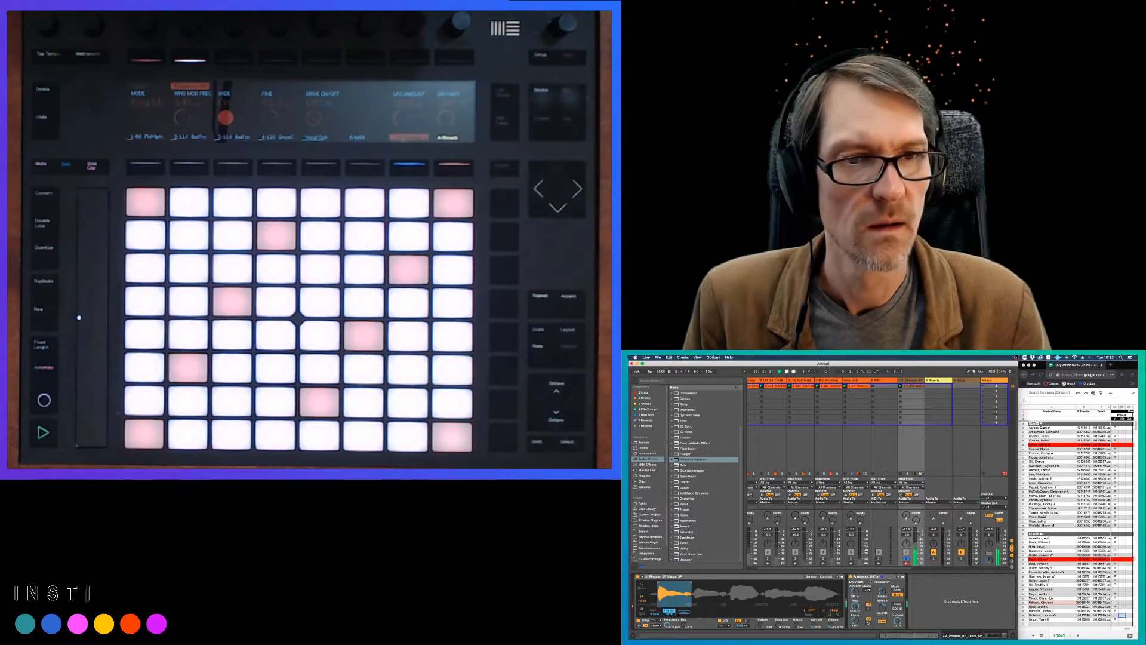
Switch to the attendance spreadsheet in Firefox and enter 30 in the In column for the second student of CLASS A1.
click(1114, 433)
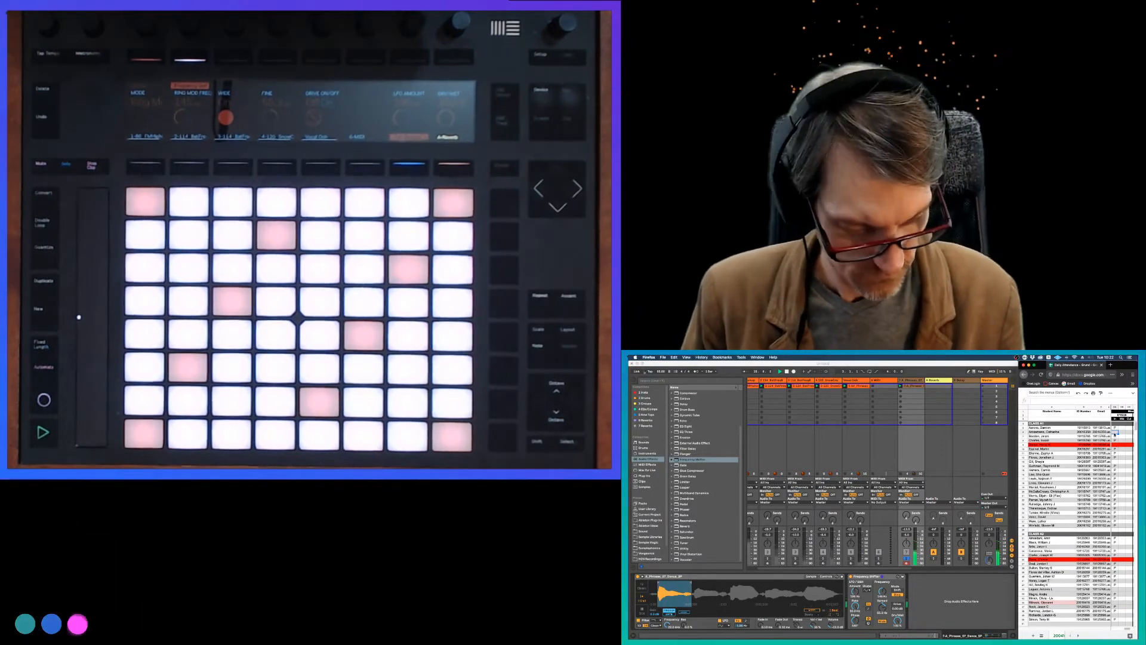
text(30)
click(1120, 436)
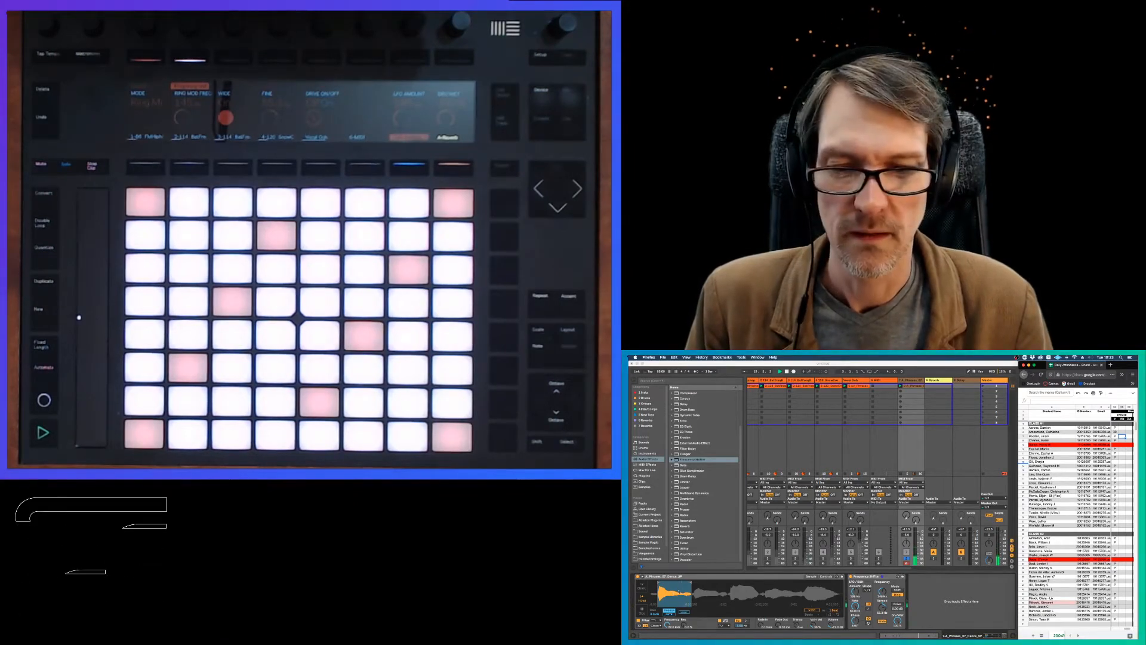
Return to Live, toggle the Frequency Shifter's Wide option, and lengthen Simpler's Fade Out to about 531 ms during playback.
click(883, 621)
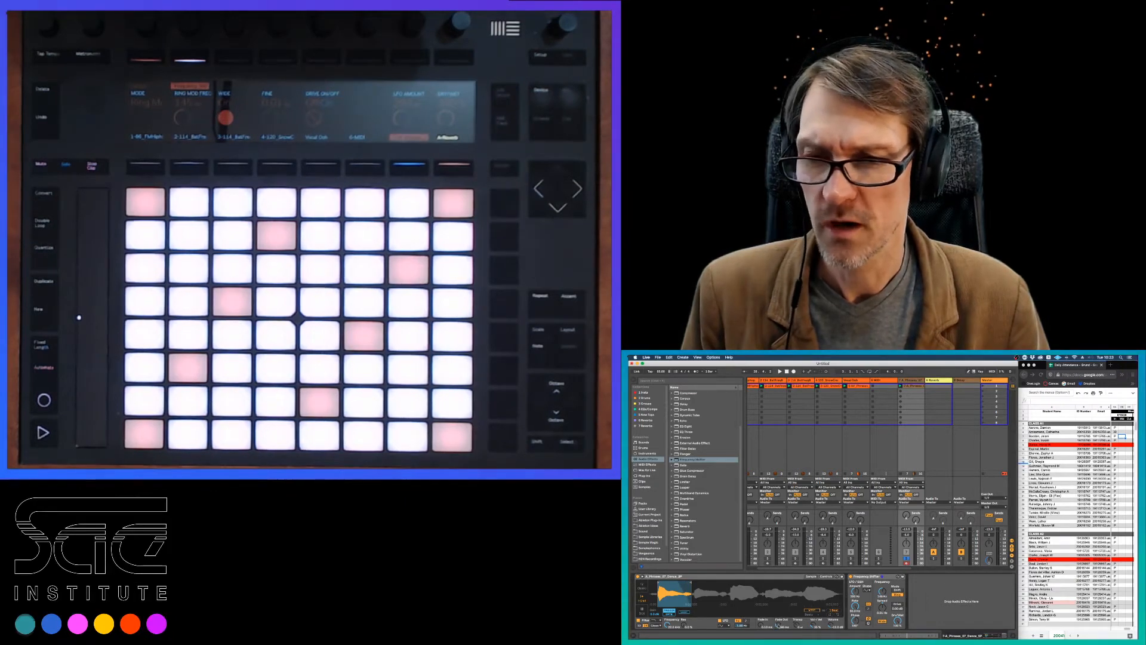
key(space)
drag(778, 626, 779, 632)
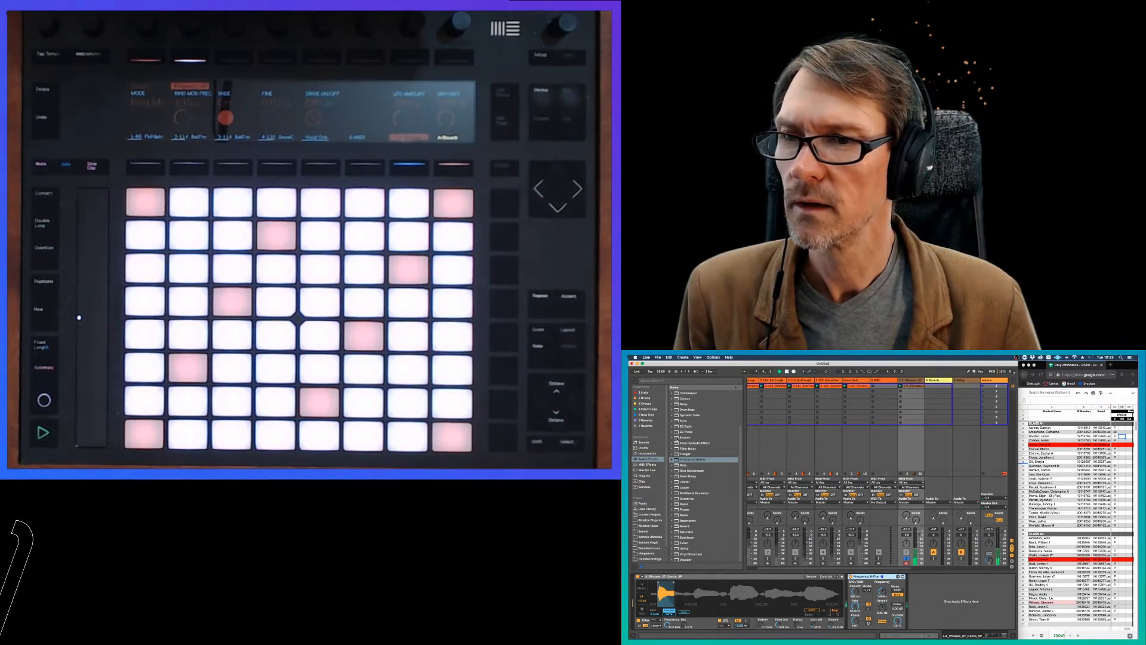
Add the Erosion and Delay audio effects after the Frequency Shifter on the A_Phrases_07 track and stop playback.
drag(686, 438, 854, 557)
drag(919, 592, 921, 593)
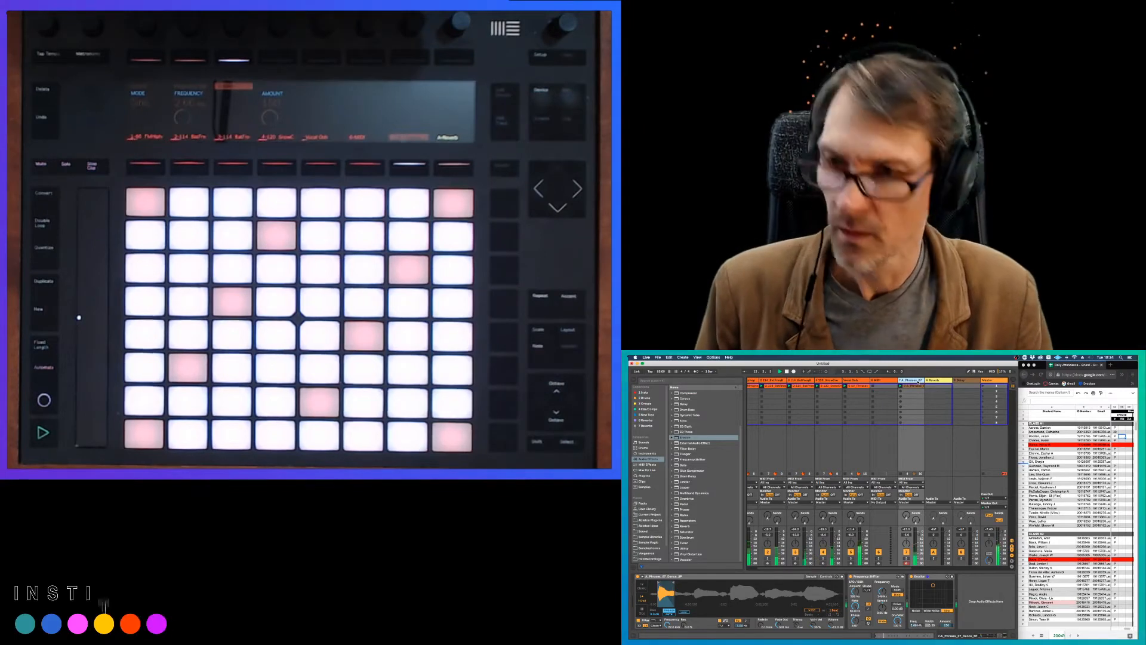
scroll(701, 440, up, 3)
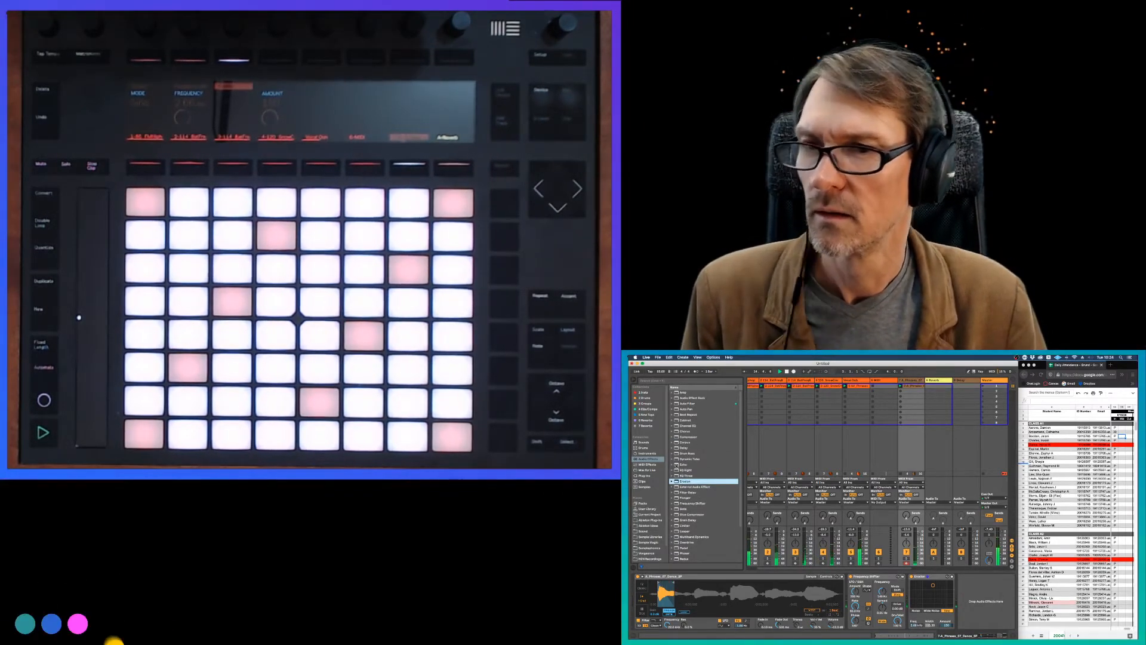
drag(681, 448, 985, 585)
key(space)
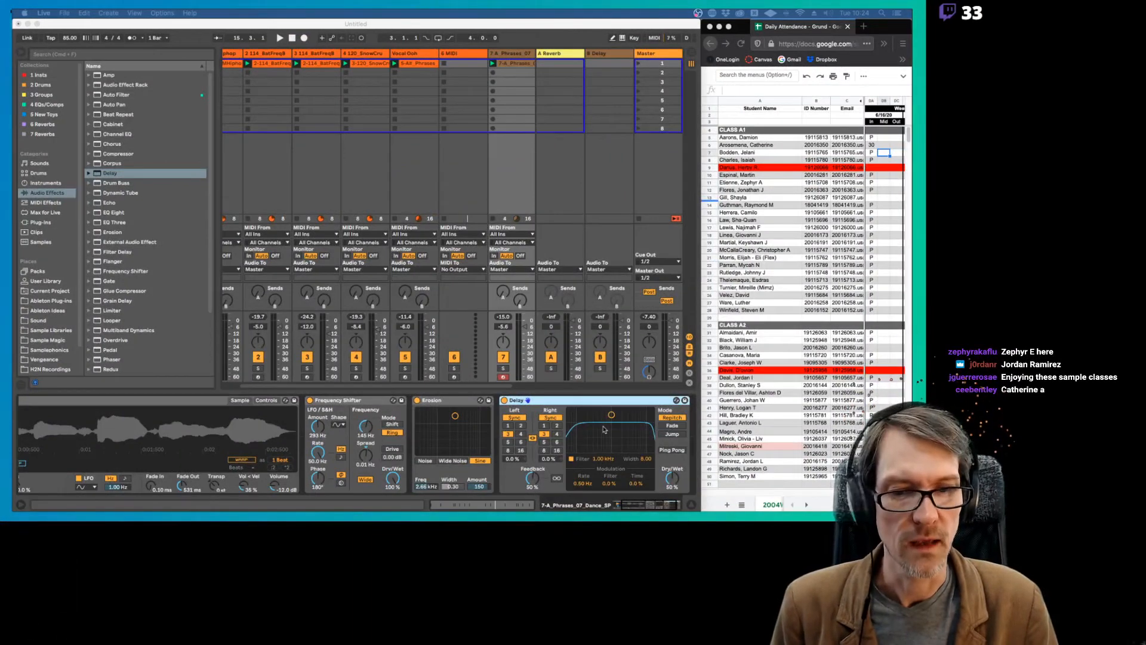
Enable Ping Pong on the Delay of the A_Phrases_07 track and start playback to audition it.
click(673, 478)
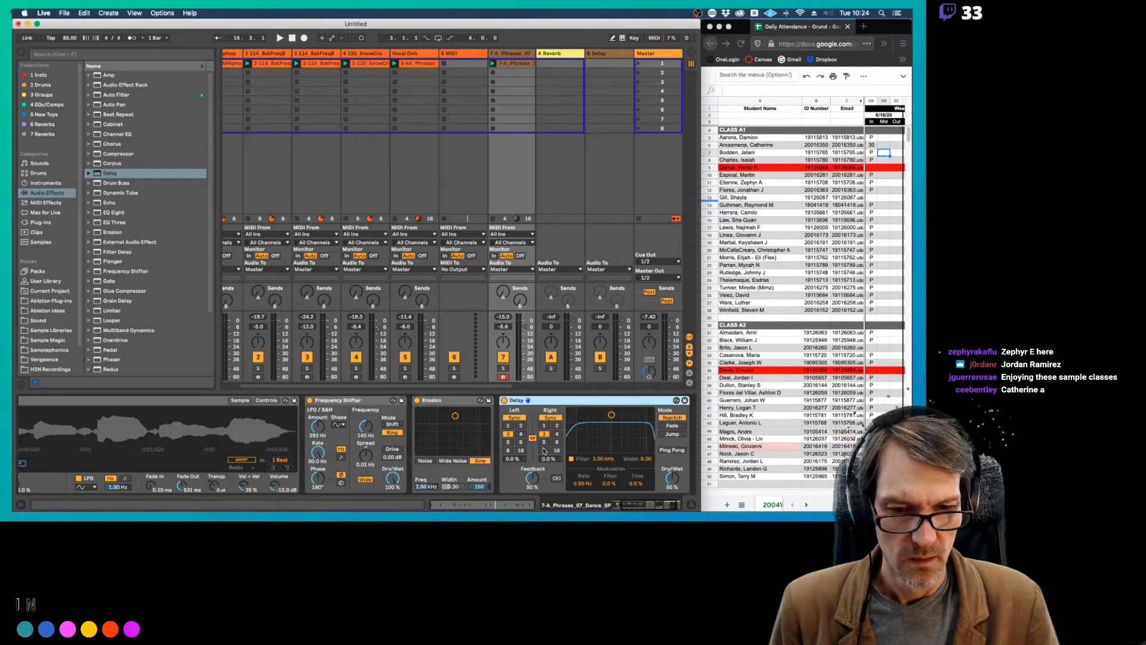
click(673, 451)
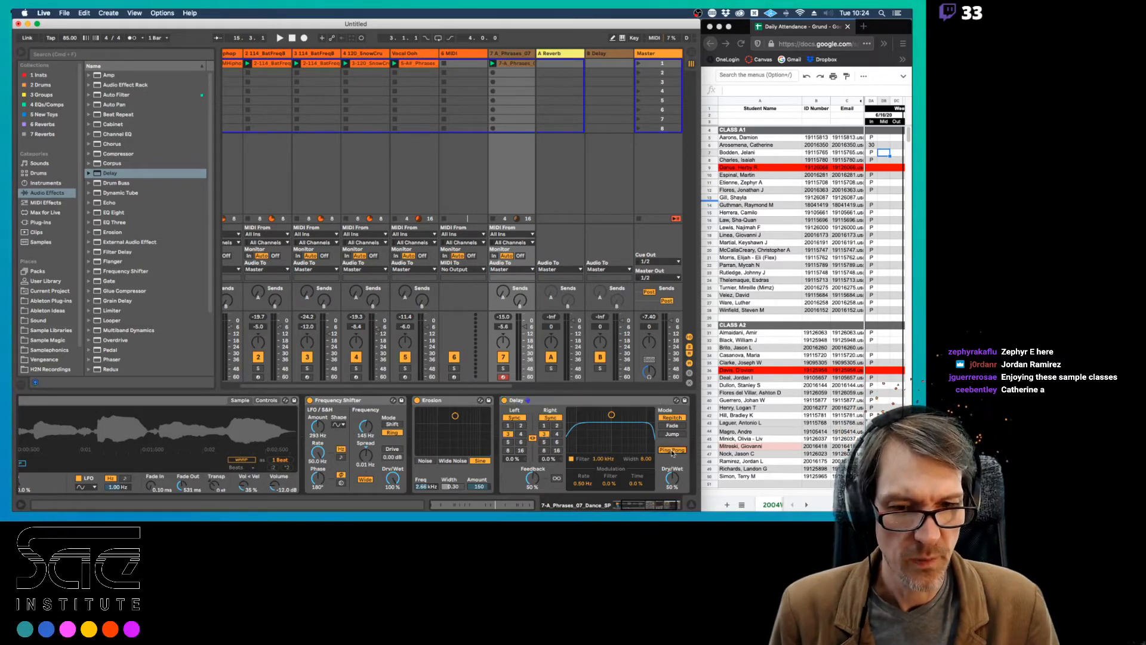
click(557, 426)
key(space)
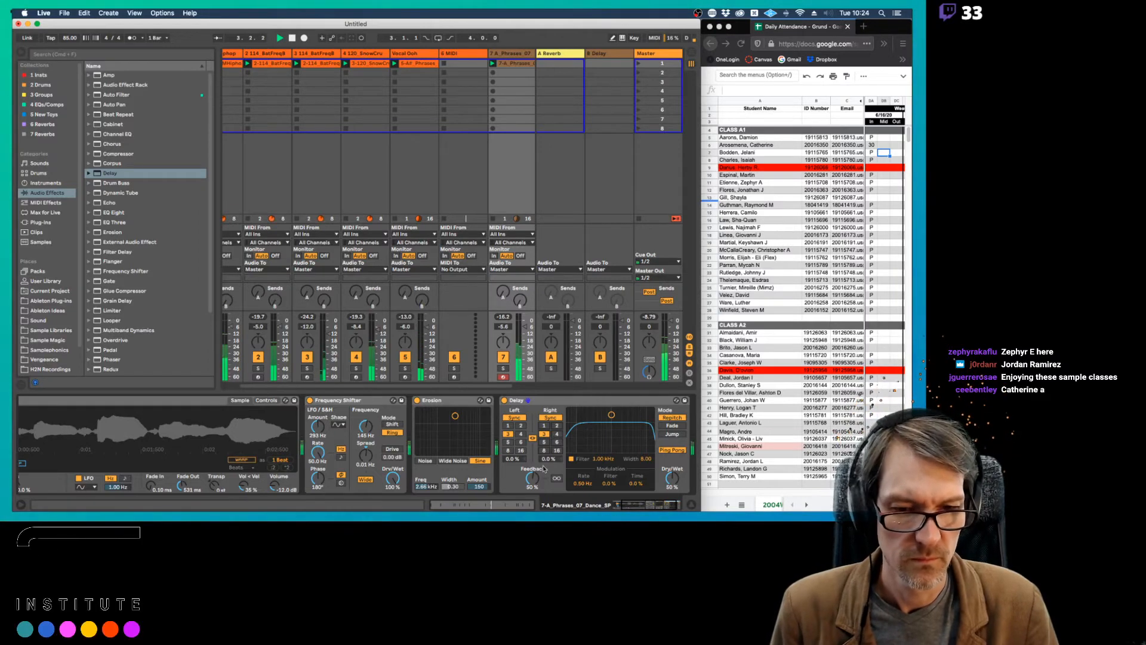
Raise the Delay's Feedback to about 58 % and narrow its filter to about 1.39 kHz with a width of 2.62.
mouse_move(536, 478)
mouse_down()
mouse_move(535, 500)
mouse_move(536, 476)
mouse_up()
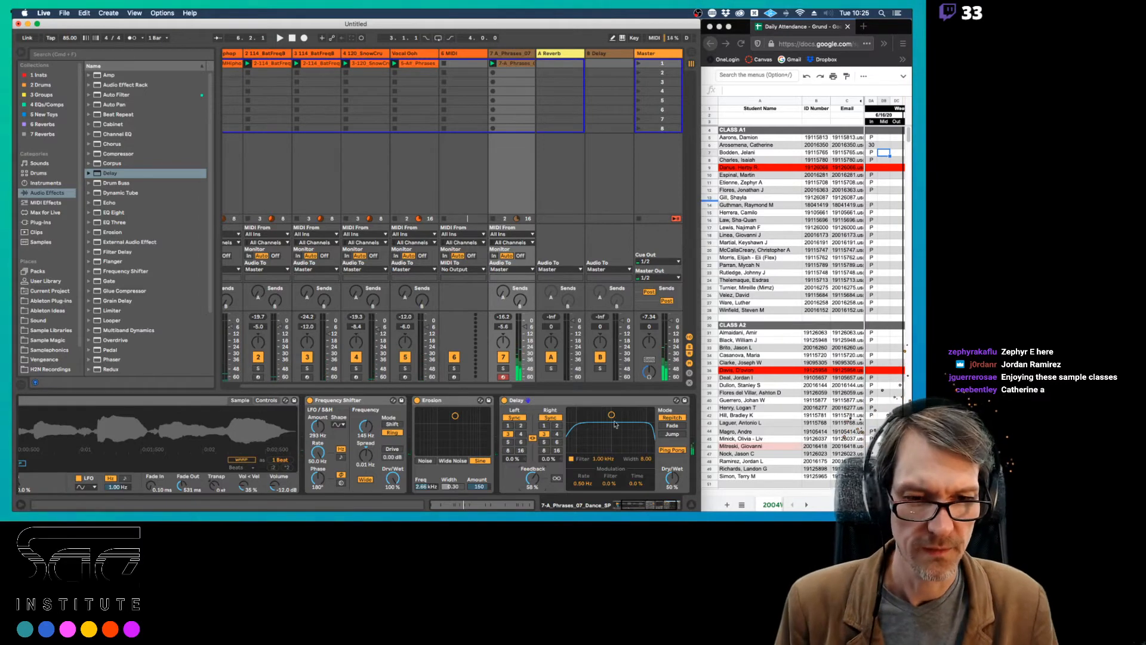
drag(613, 416, 616, 441)
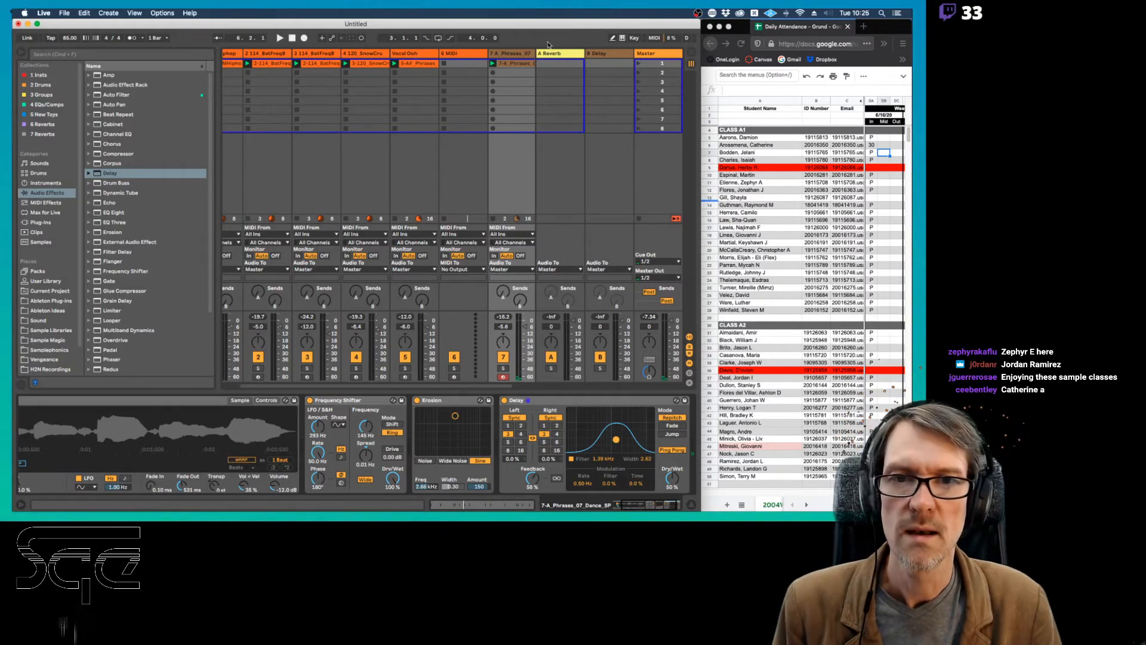
click(523, 55)
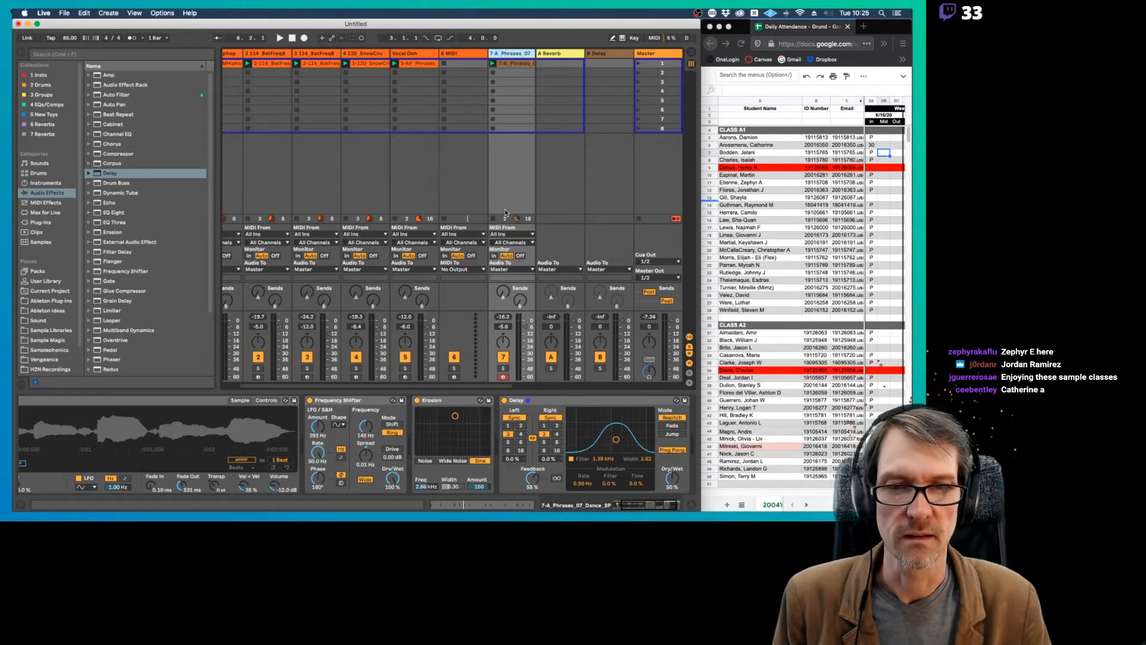
Switch to Finder and open C1 L40 Resampling.pdf from the 2019 Class 1 Daily Notes Sm folder in Teaching.
key(super+Tab)
key(super+Tab)
key(super+Tab)
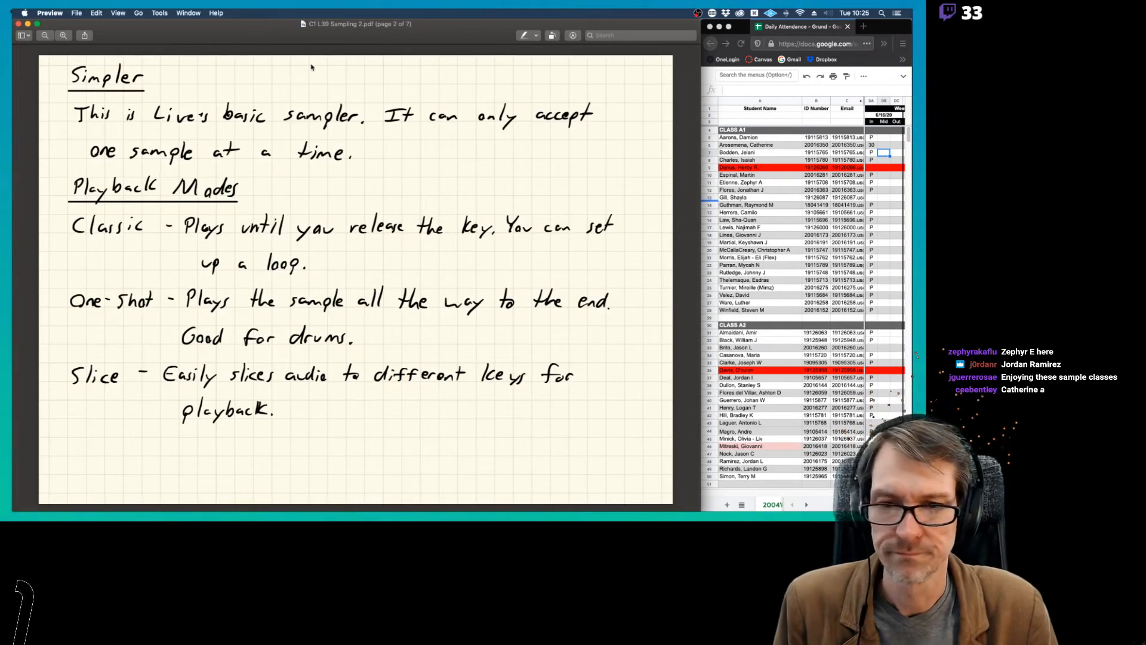
key(super+Tab)
key(super+Tab)
key(super+Tab)
key(super+Tab)
key(super+Tab)
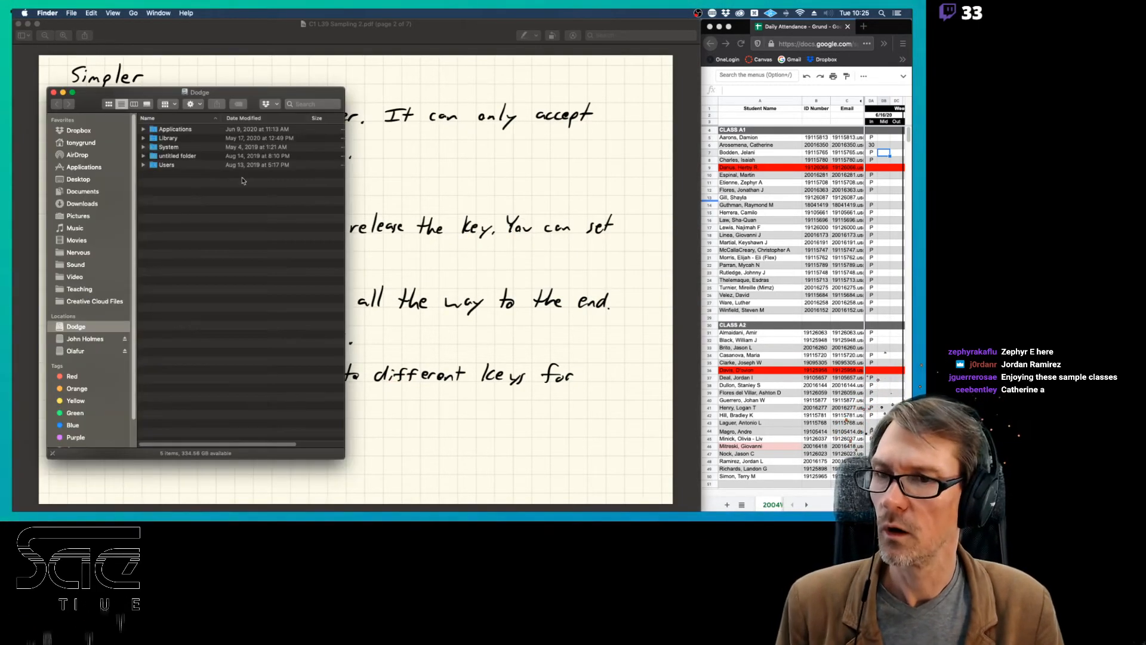
click(80, 289)
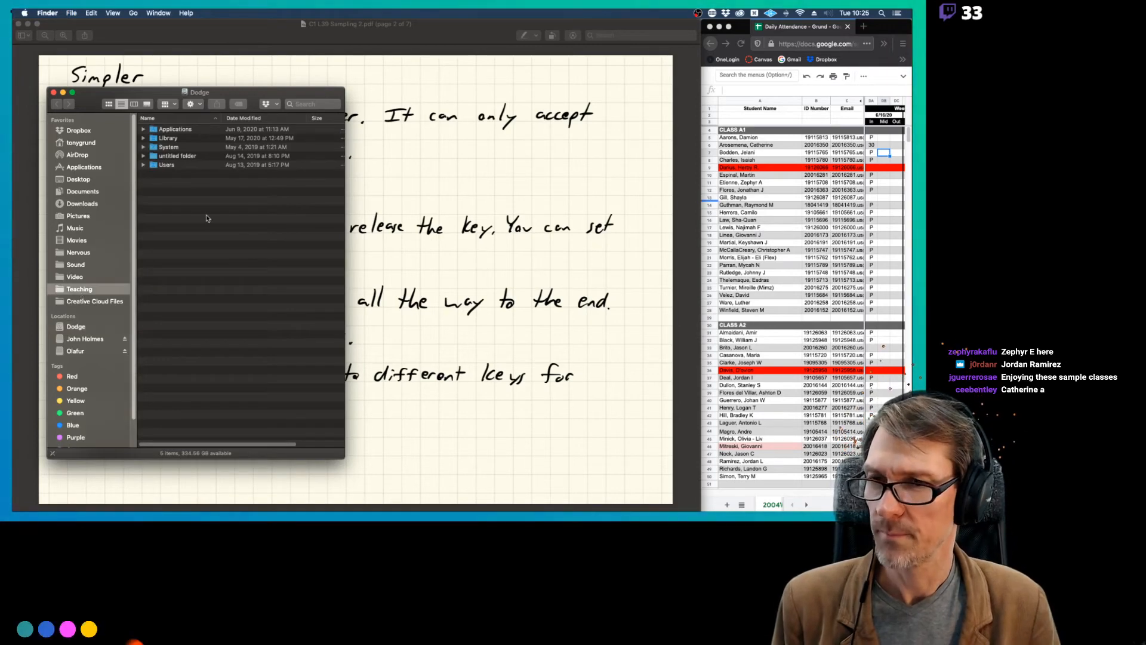
double_click(185, 157)
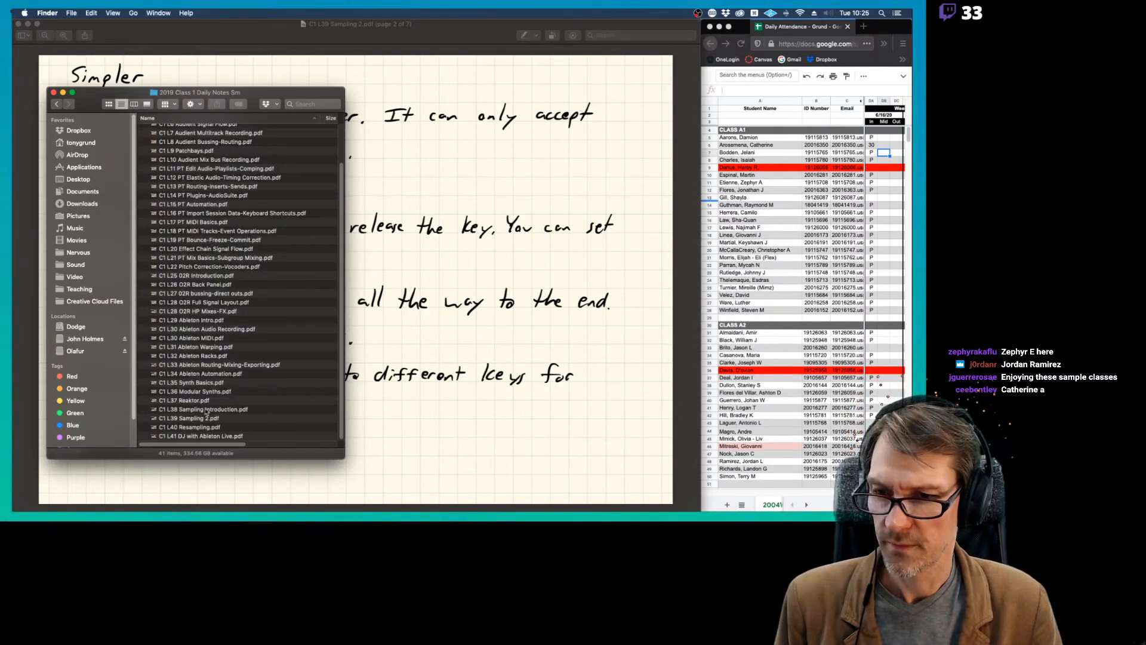
double_click(199, 427)
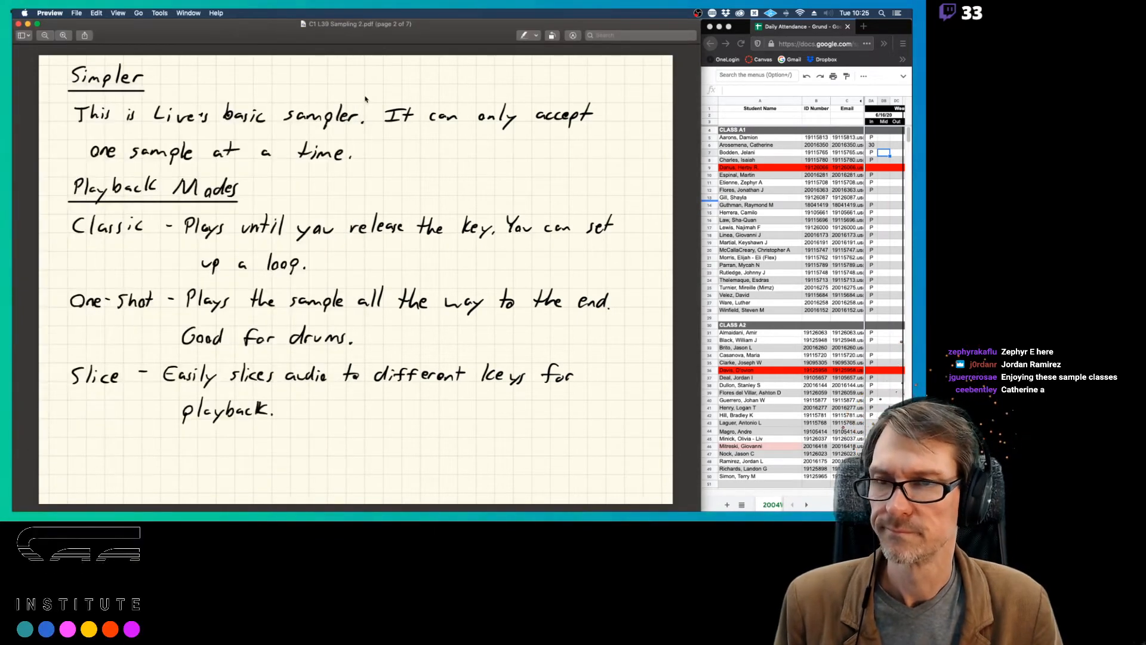
Go from the title page to page 2 of the Resampling notes and enlarge the document window.
double_click(251, 39)
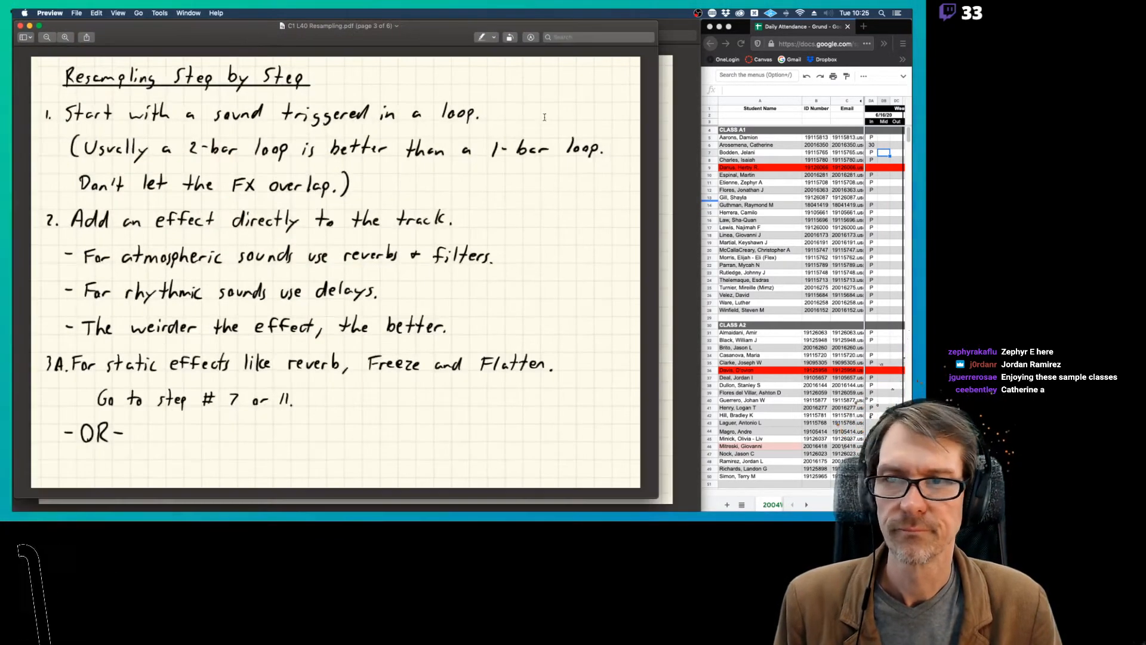
key(Left)
key(Left)
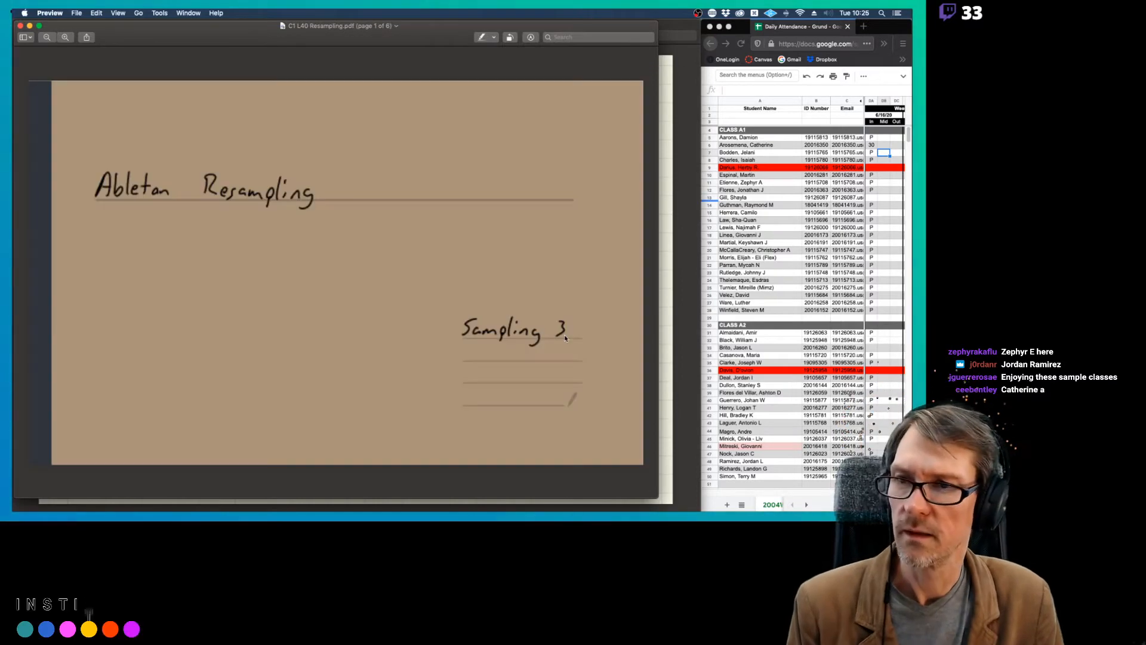
key(Right)
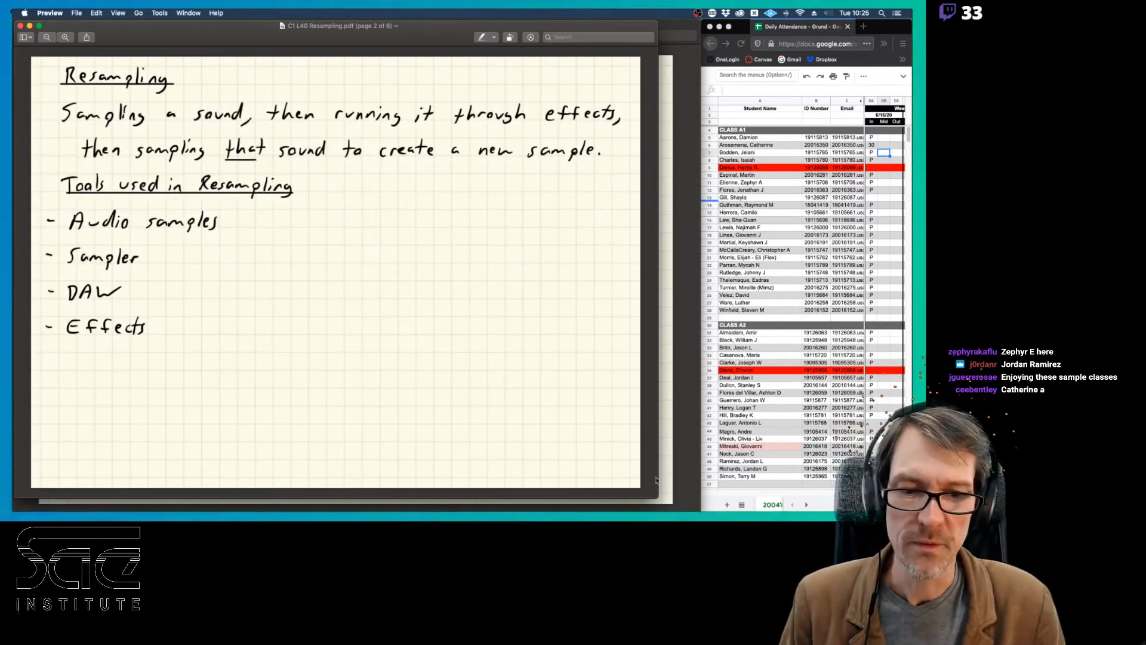
drag(656, 495, 689, 509)
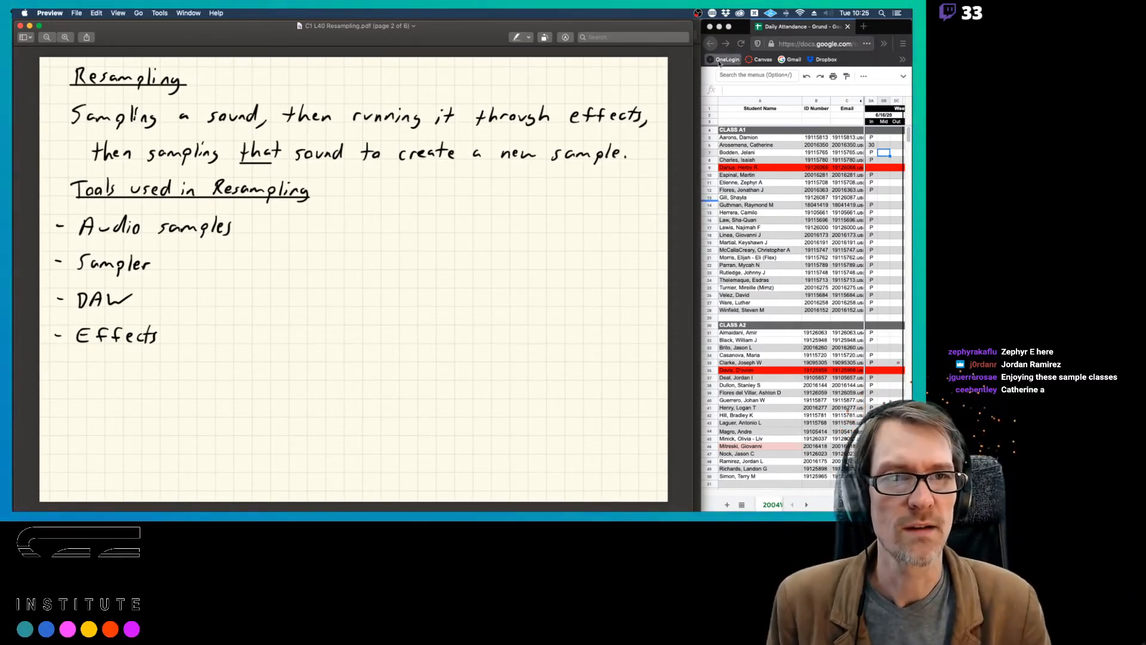
Show an overview of all open windows and bring the C1 L40 Resampling.pdf window to the front.
click(697, 65)
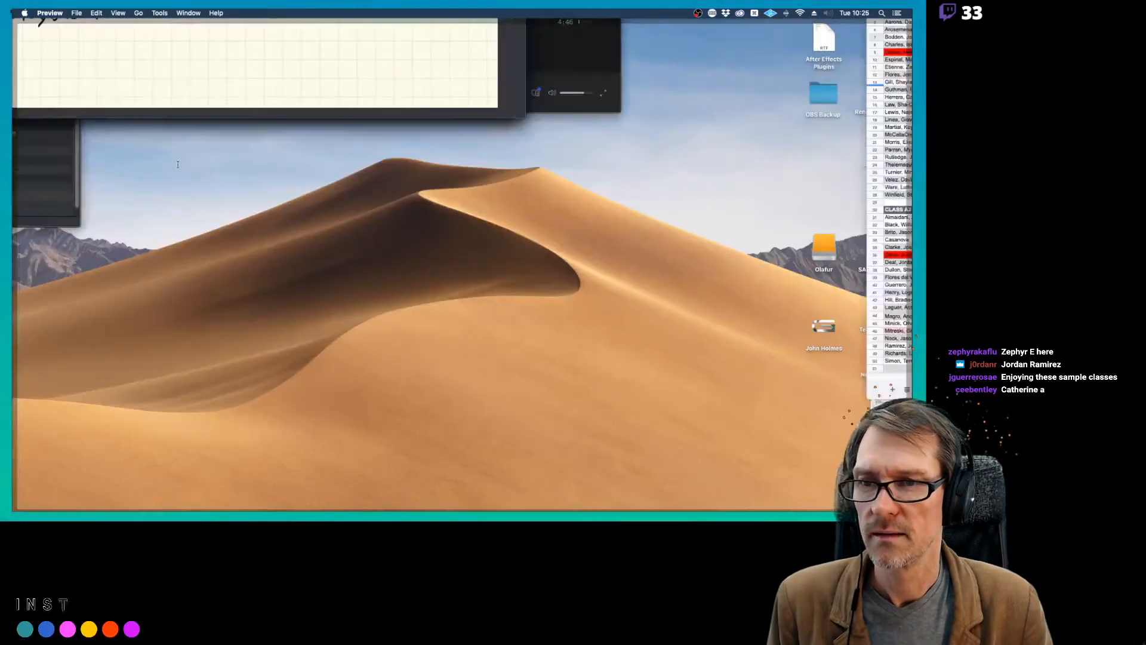
key(ctrl+Up)
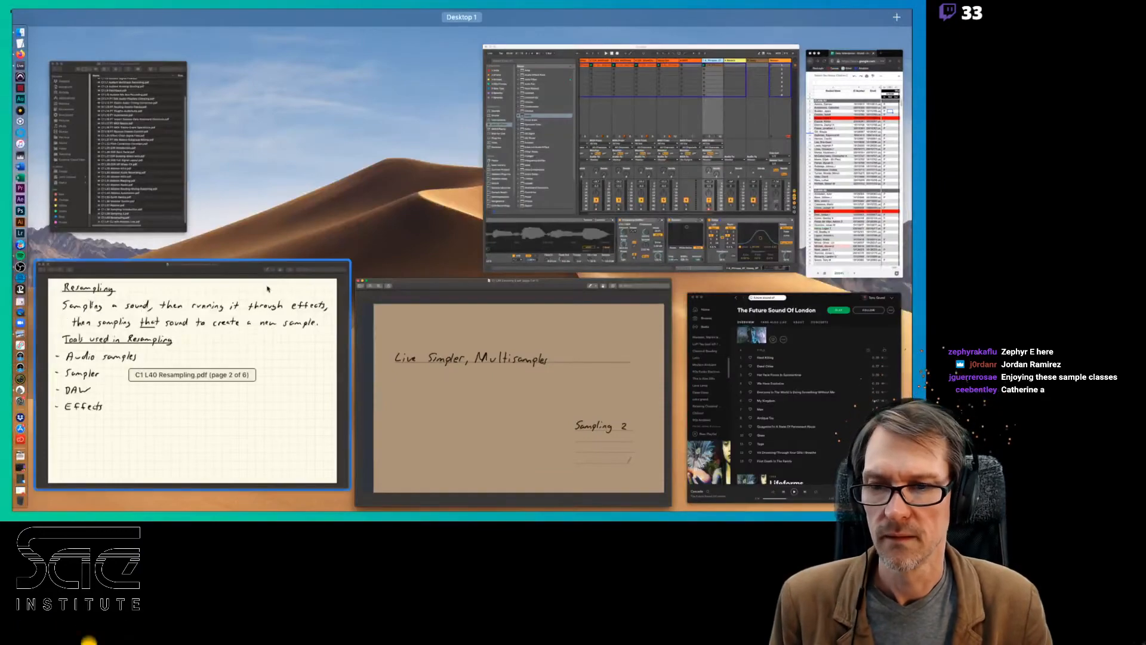
click(278, 308)
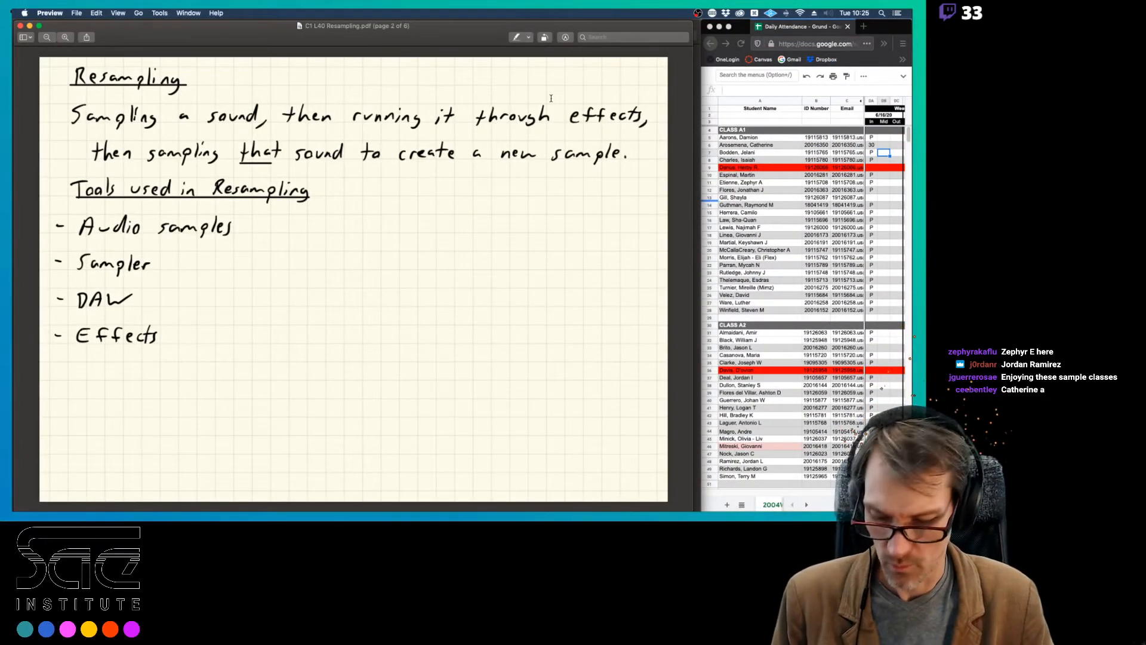
Return to Live, insert an audio track named Dance FX Bnc after A_Phrases_07, and set its Audio From to 7-A Phrases 07 Dance SP.
key(super+Tab)
key(super+Tab)
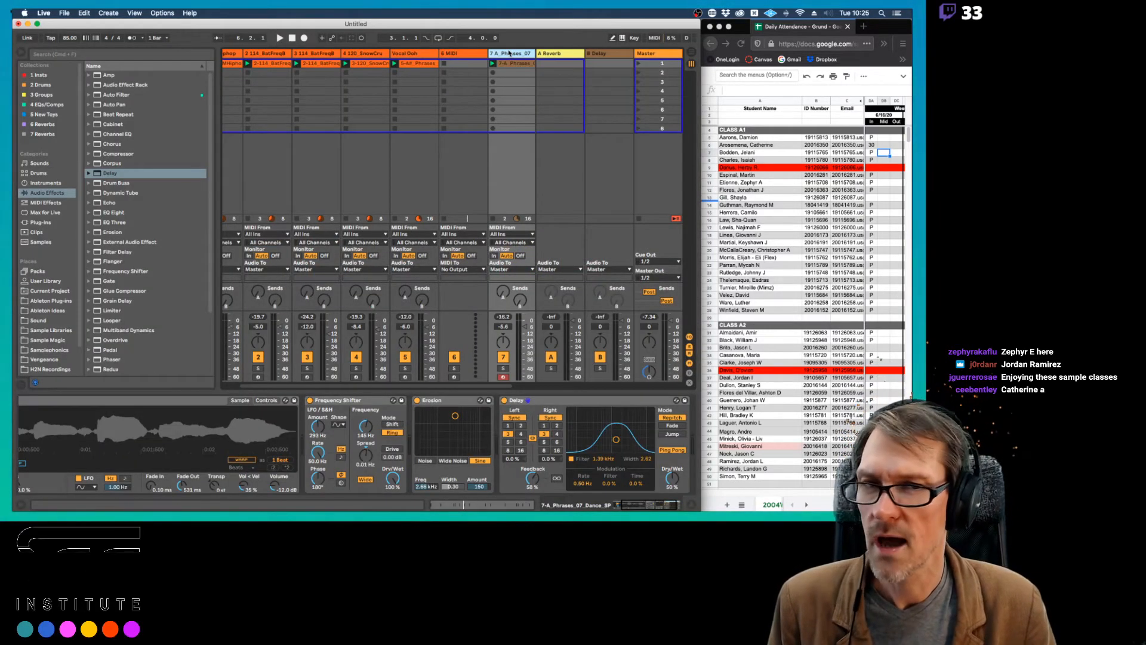
key(super+t)
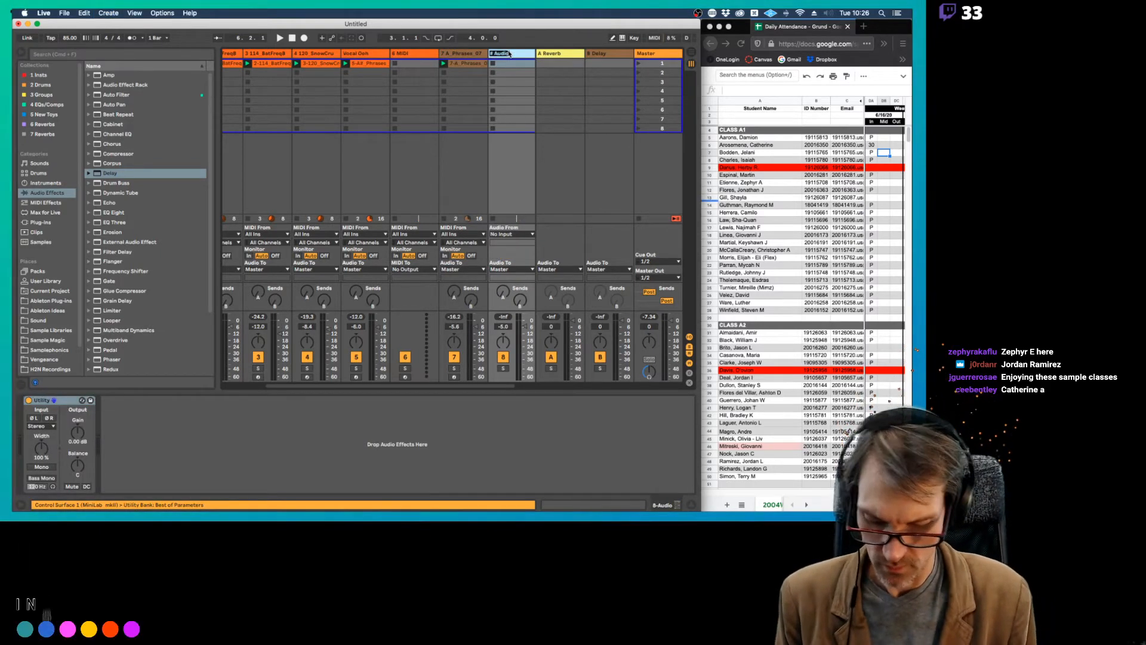
text(Dance N Bnc)
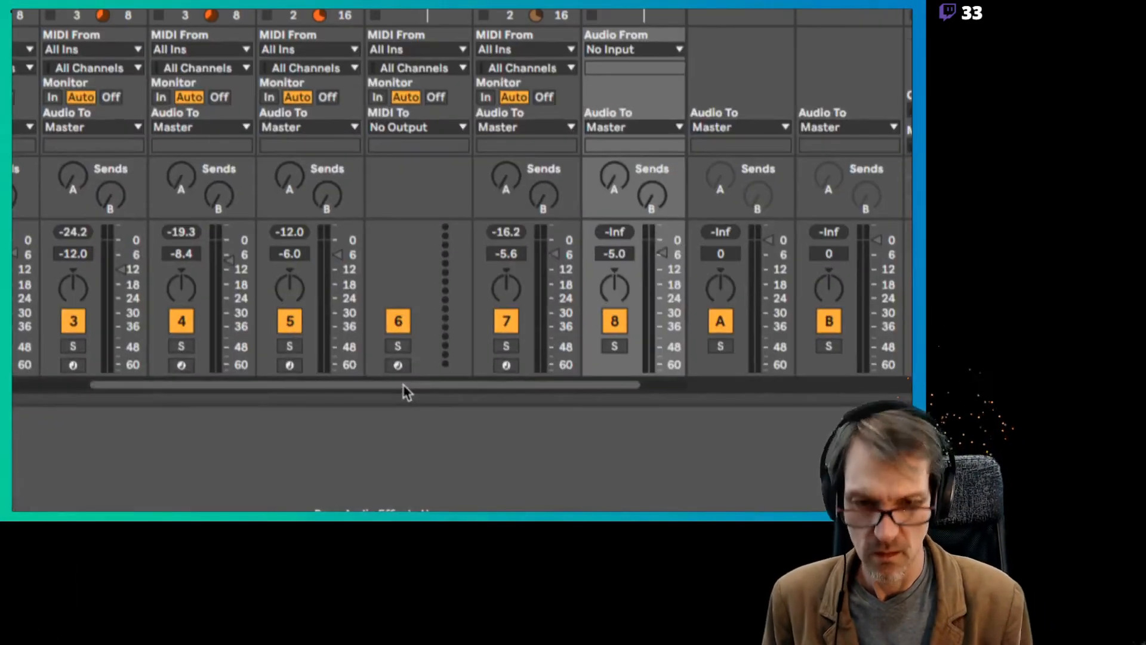
click(671, 50)
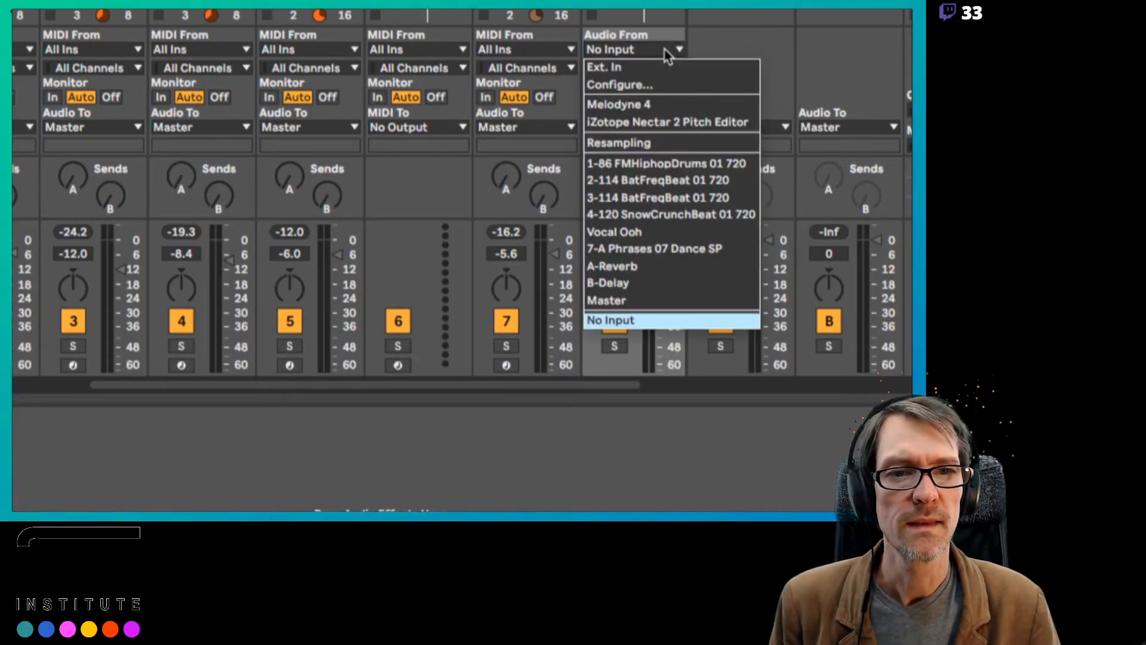
click(624, 248)
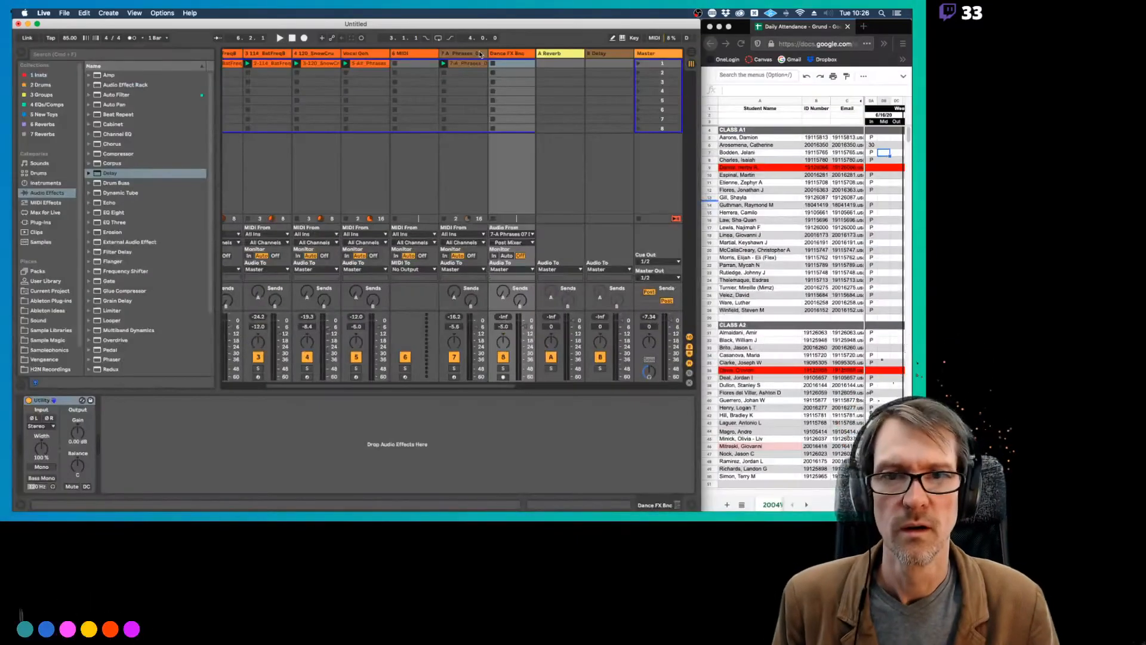
Rename the A_Phrases_07 track as Dance FX Rthm.
click(478, 55)
text(Dan)
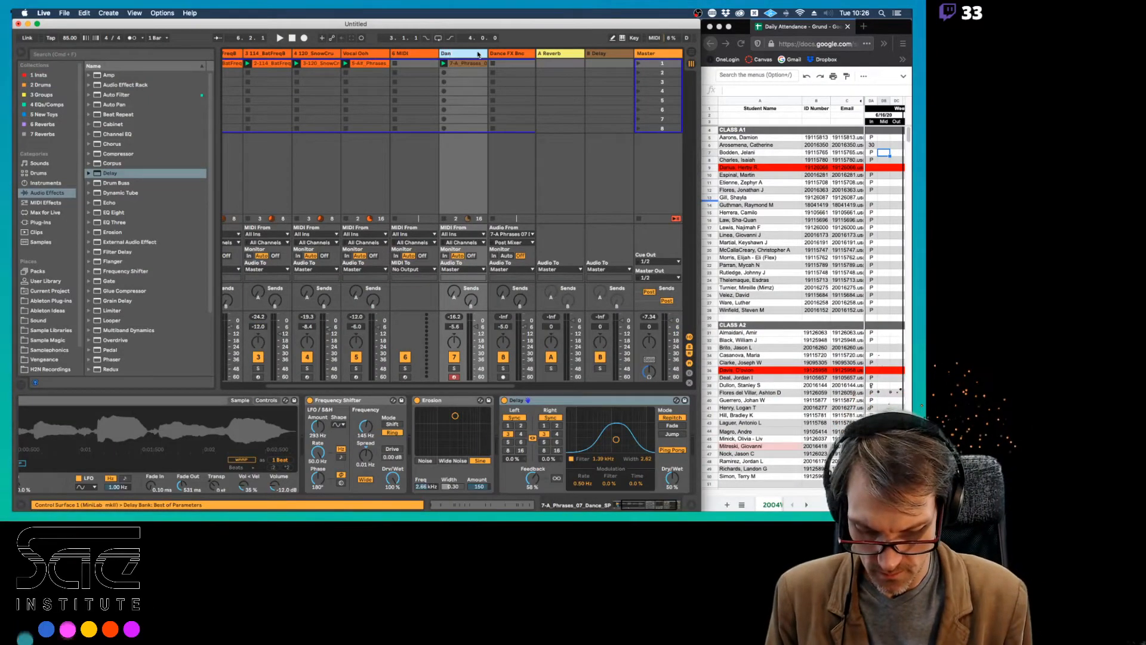
text(ce)
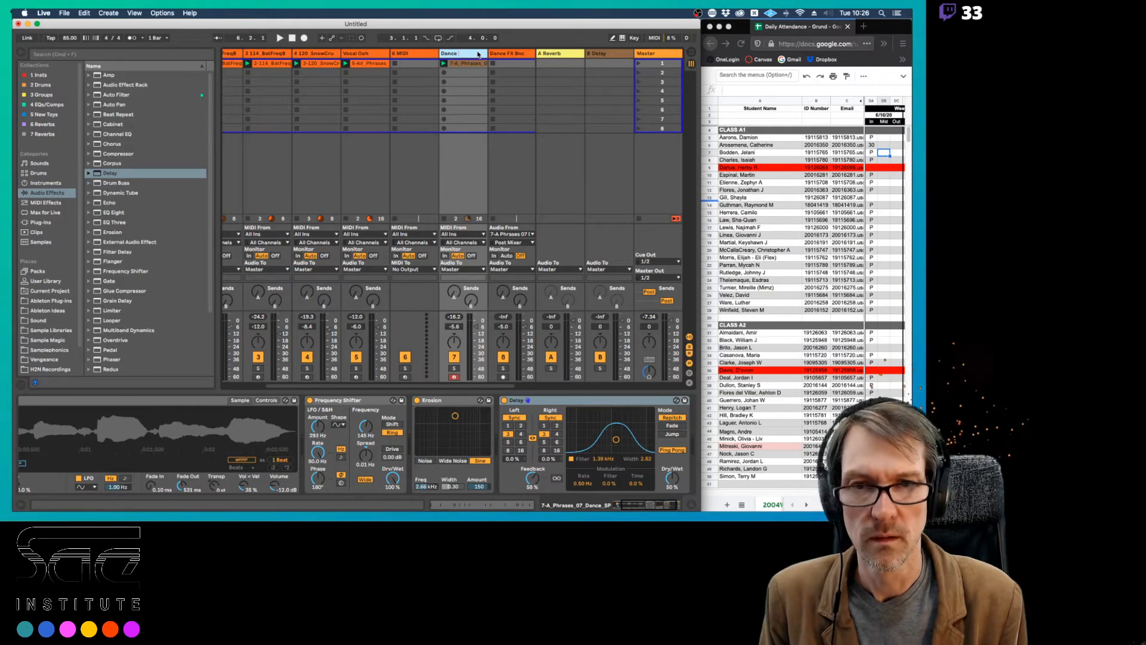
text( XFX Rthm)
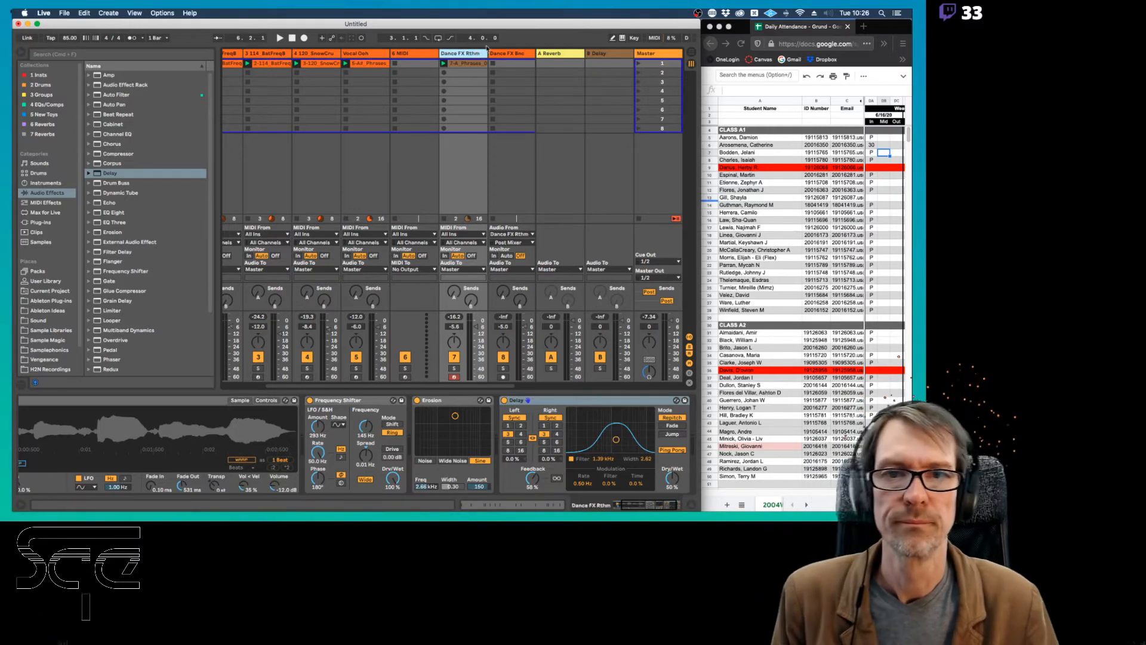
Set the Dance FX Bnc track to receive its input Post FX and arm it for recording.
key(Tab)
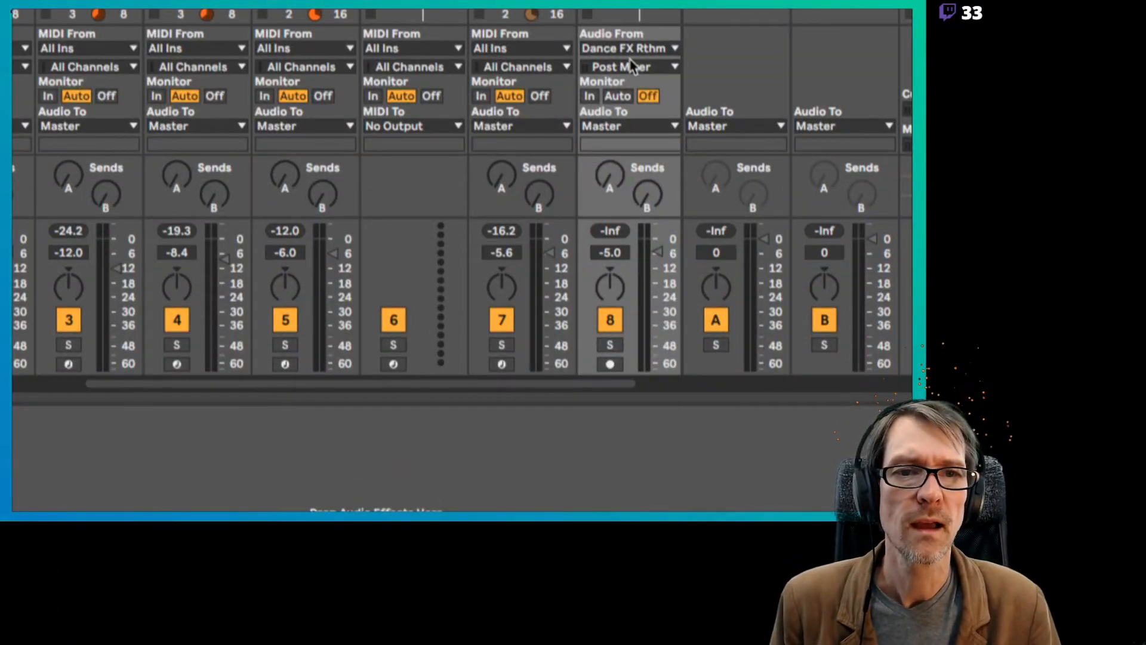
click(633, 65)
click(624, 99)
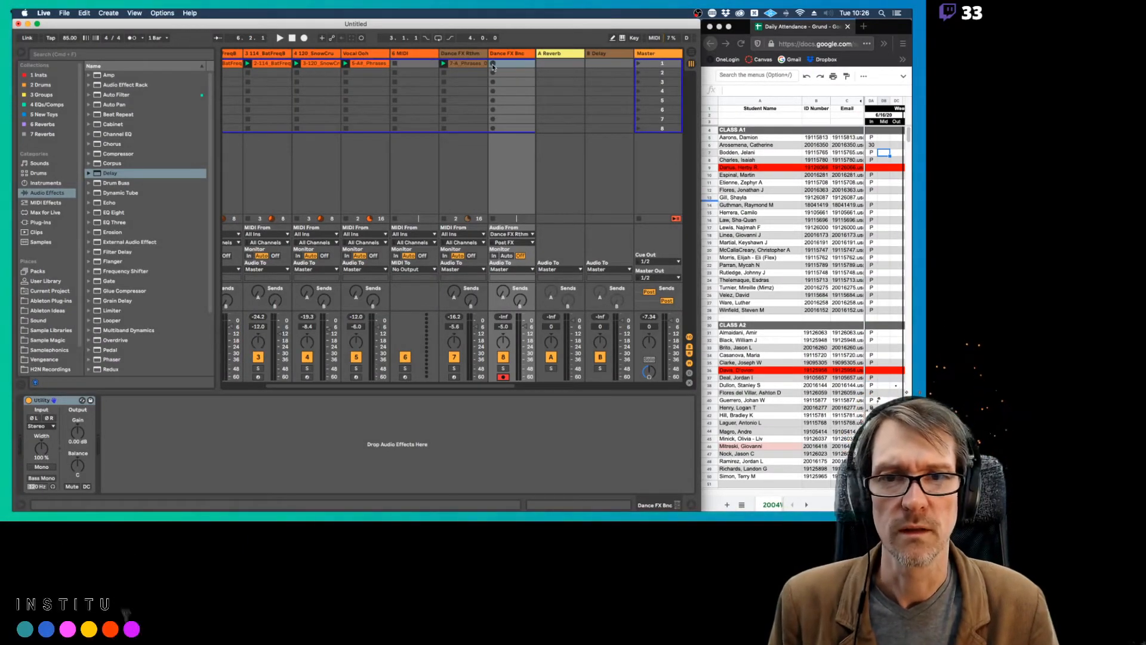
Solo the Dance FX Rthm track and start recording into the first clip slot of Dance FX Bnc.
click(454, 368)
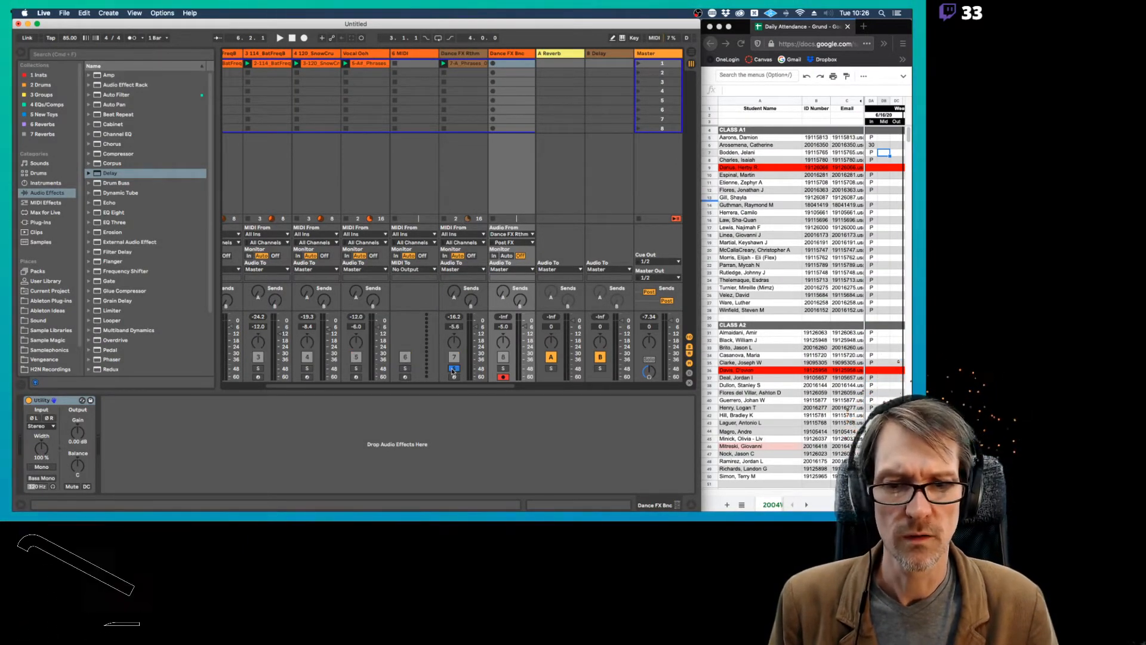
click(492, 63)
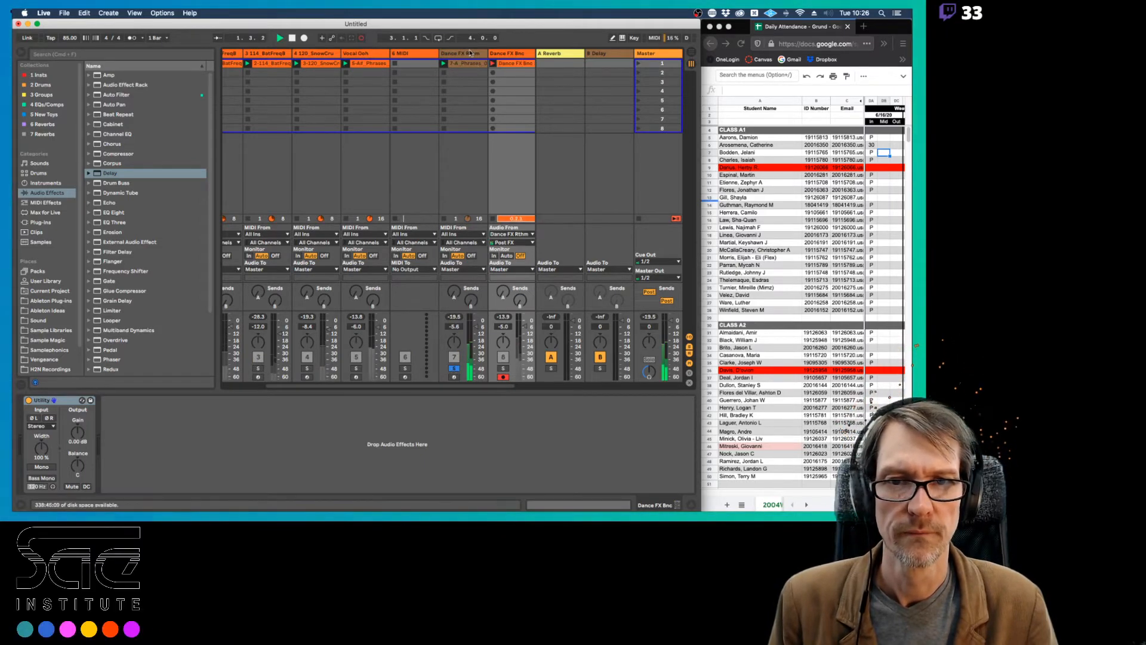
While recording, alternate the delay time of Dance FX Rthm's Delay between 2 and 3 sixteenths.
click(471, 53)
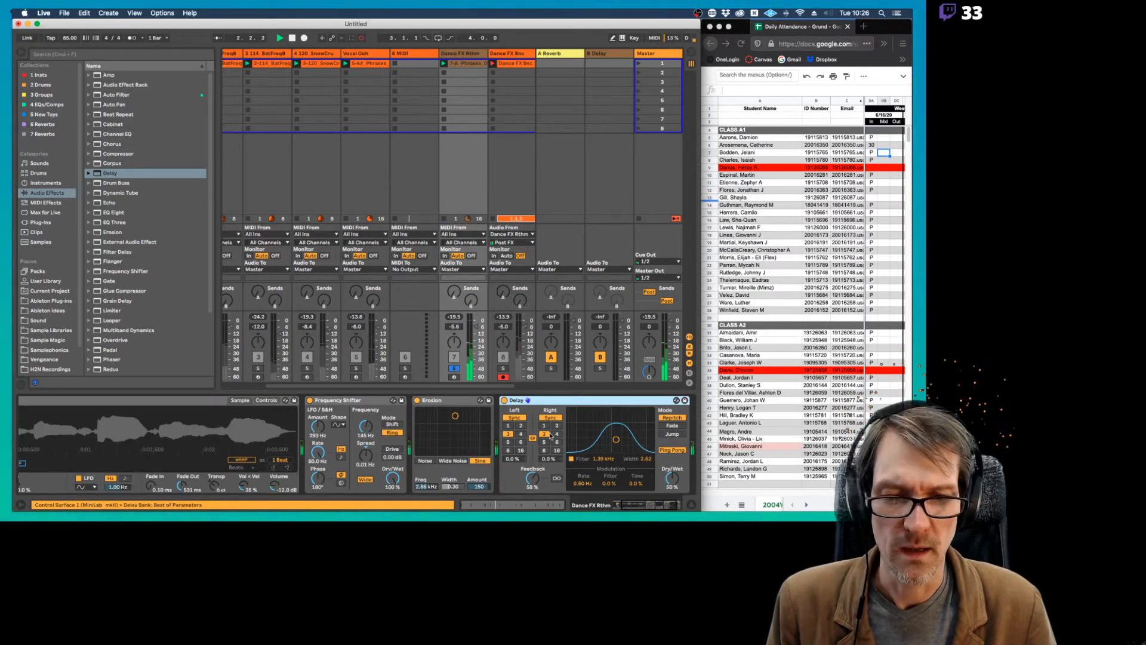
click(556, 426)
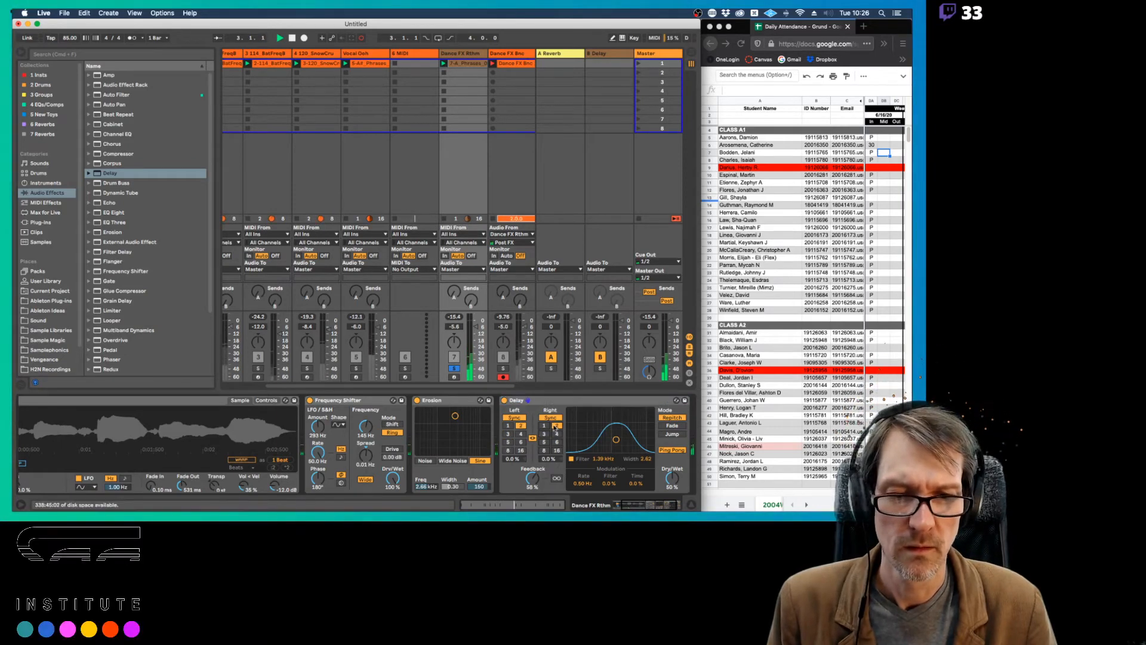
click(544, 435)
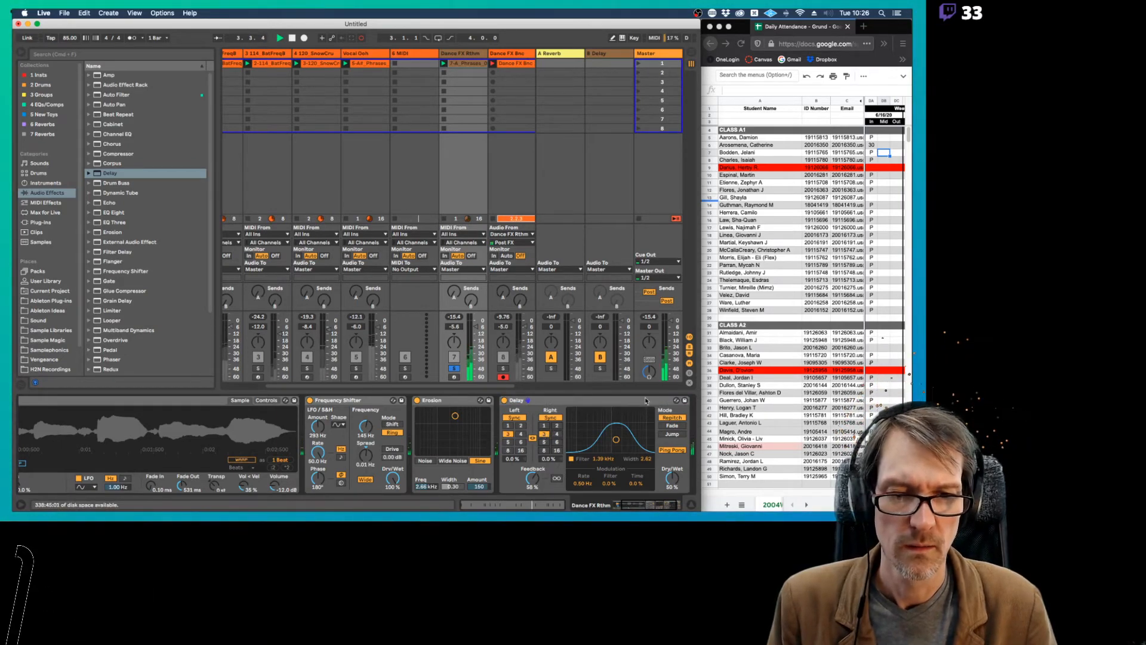
click(551, 434)
click(544, 434)
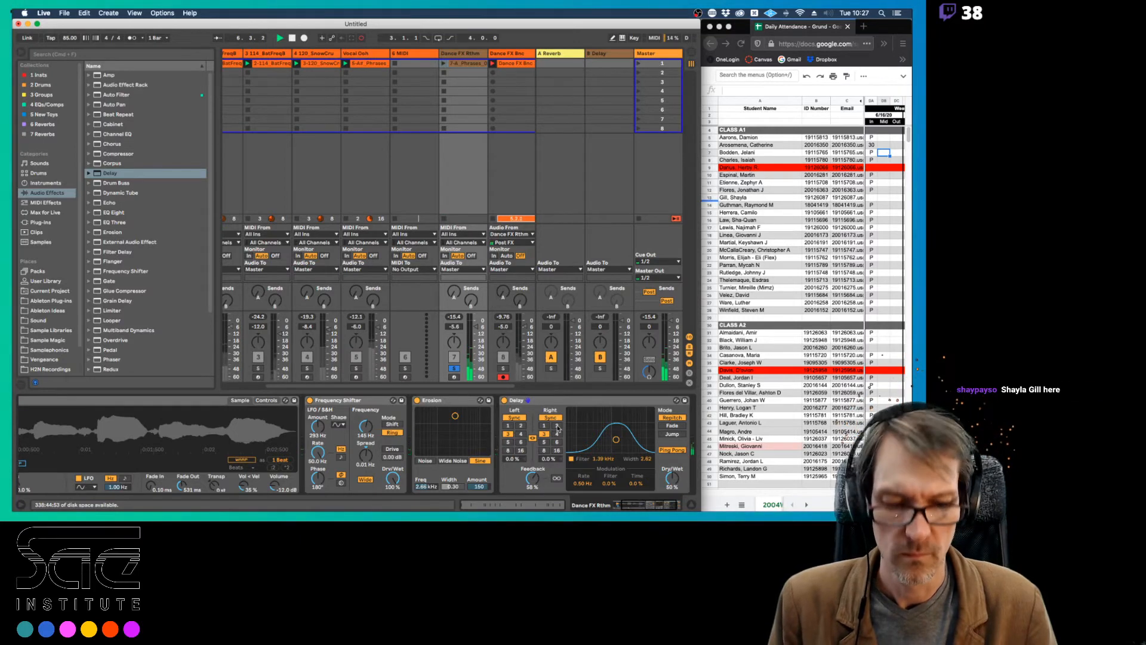
click(557, 426)
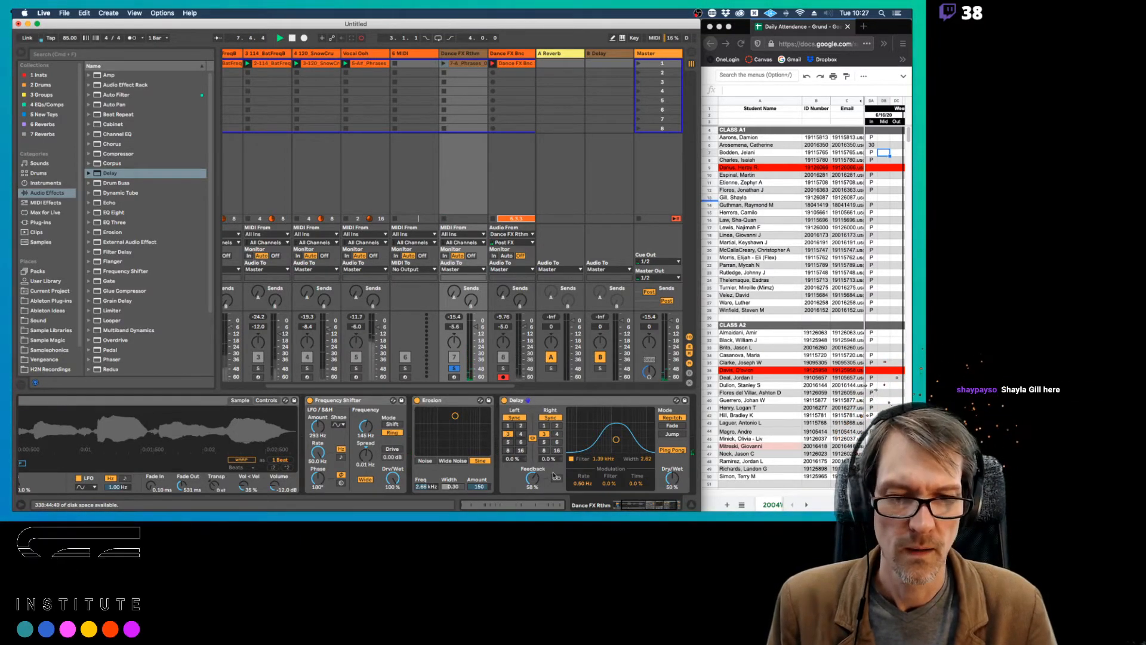
While recording, vary the Delay's feedback between 93 and 78 % and freeze its repeats.
drag(532, 478, 532, 468)
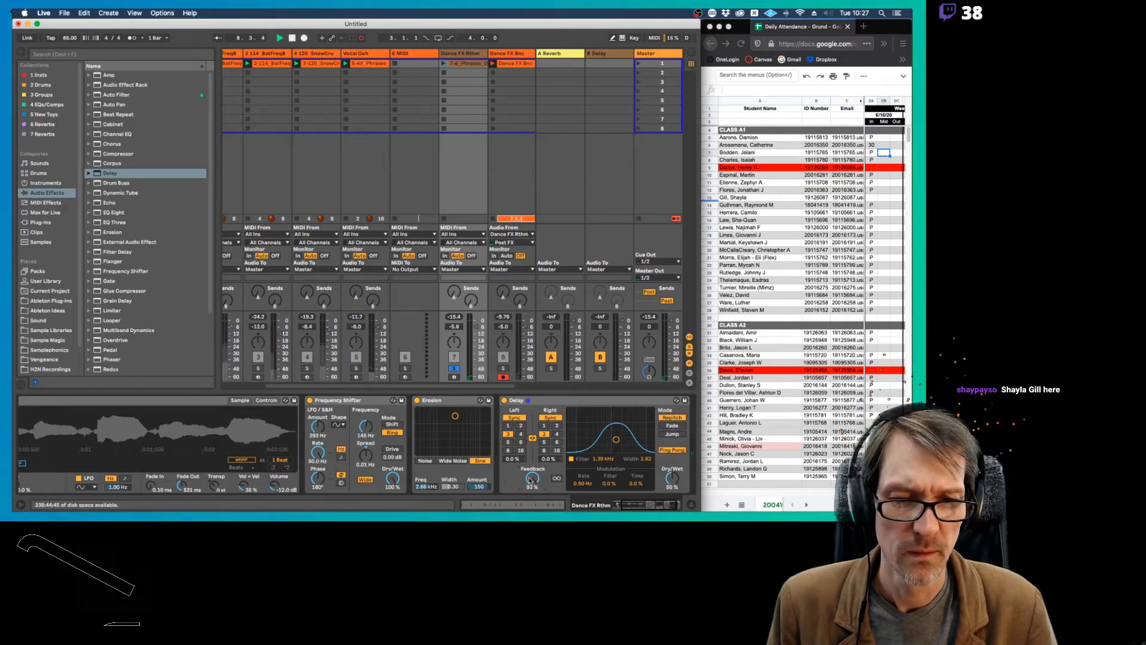
click(557, 478)
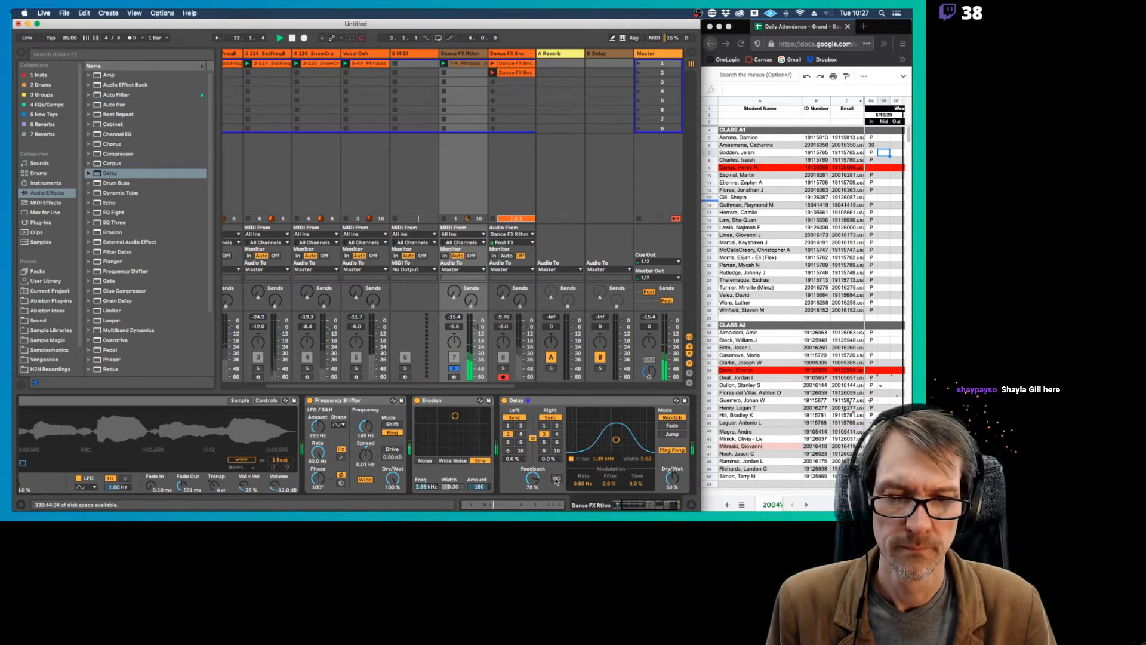
click(556, 480)
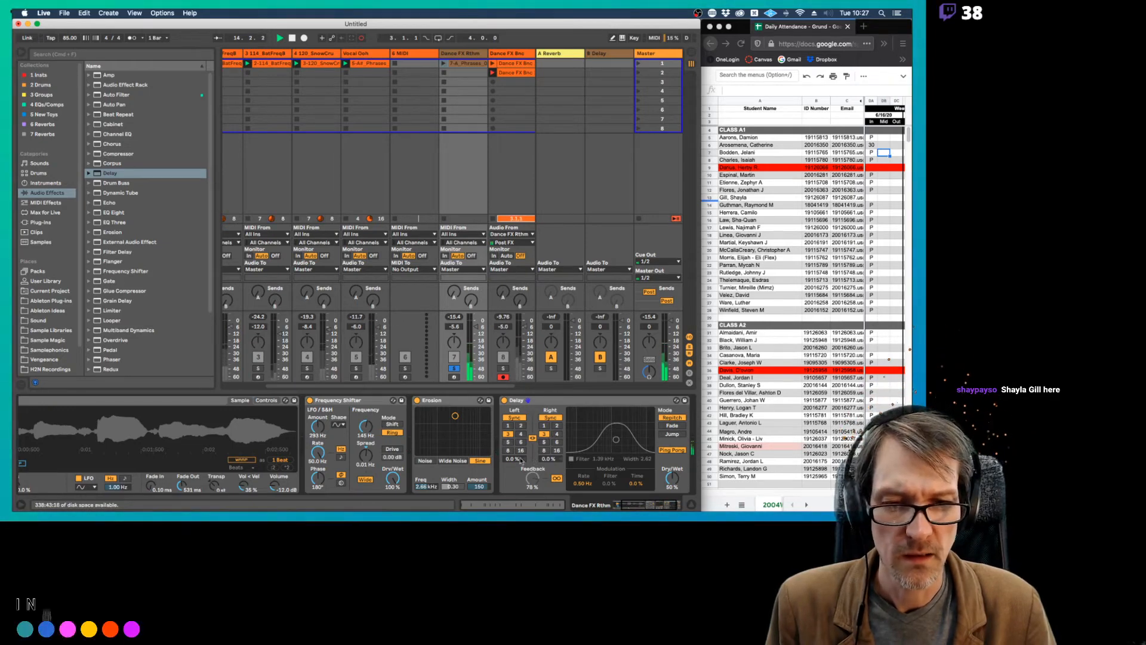
Perform more Delay changes: offset the right channel 33 % and reset it, alternate the time between 2 and 3 sixteenths, and raise feedback to 95 %.
drag(548, 458, 549, 444)
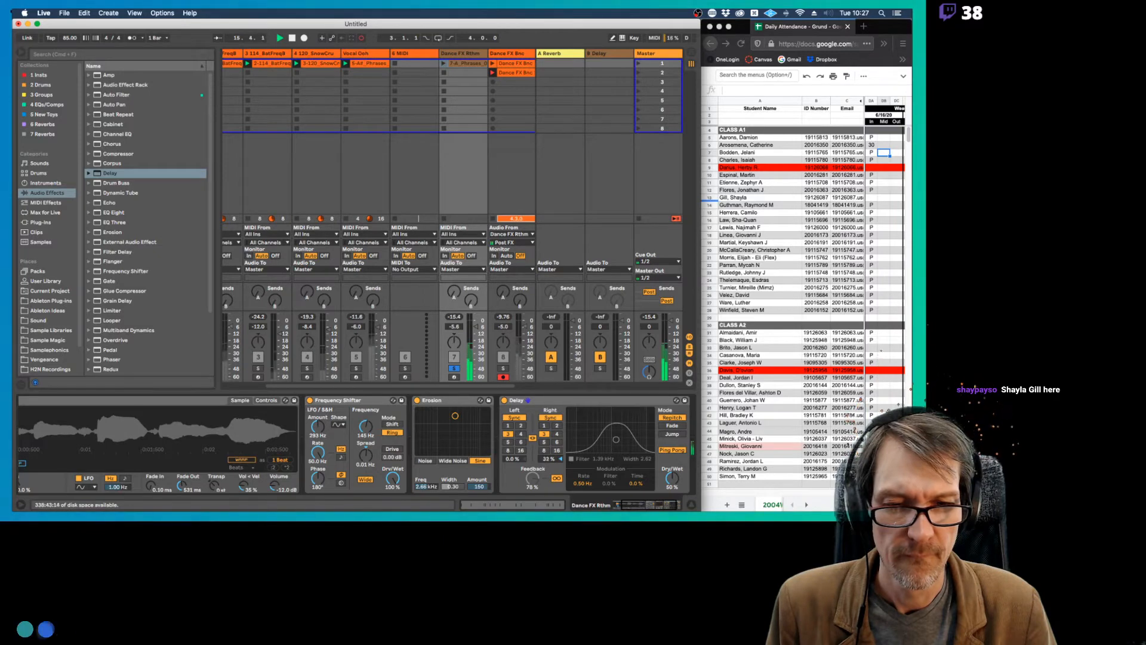
key(Delete)
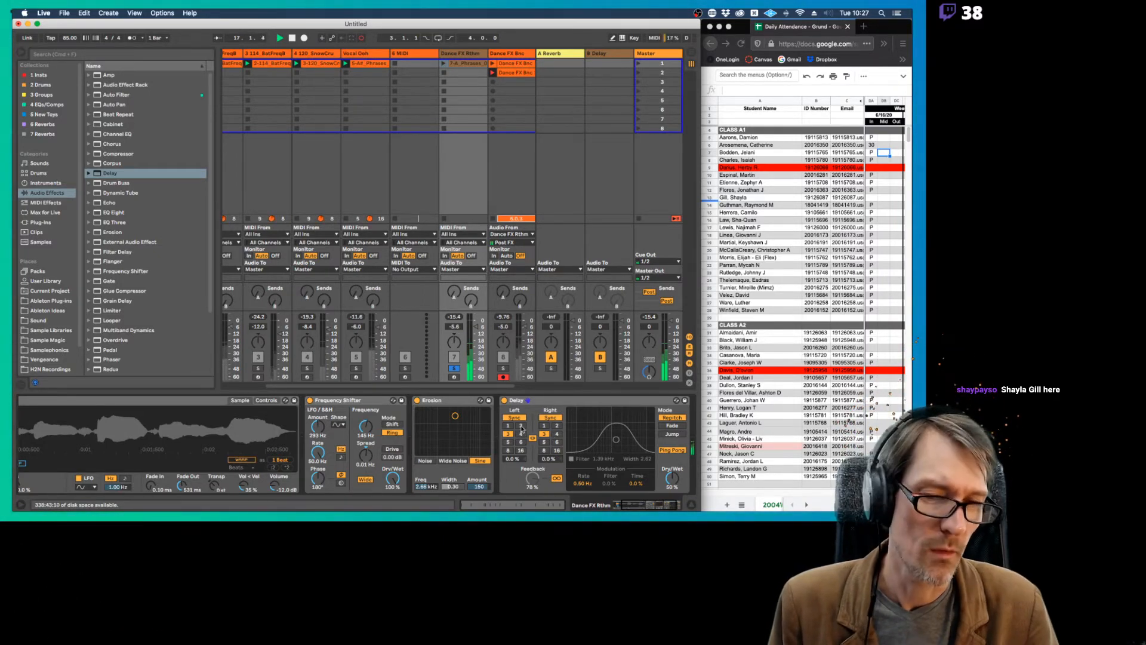
click(520, 426)
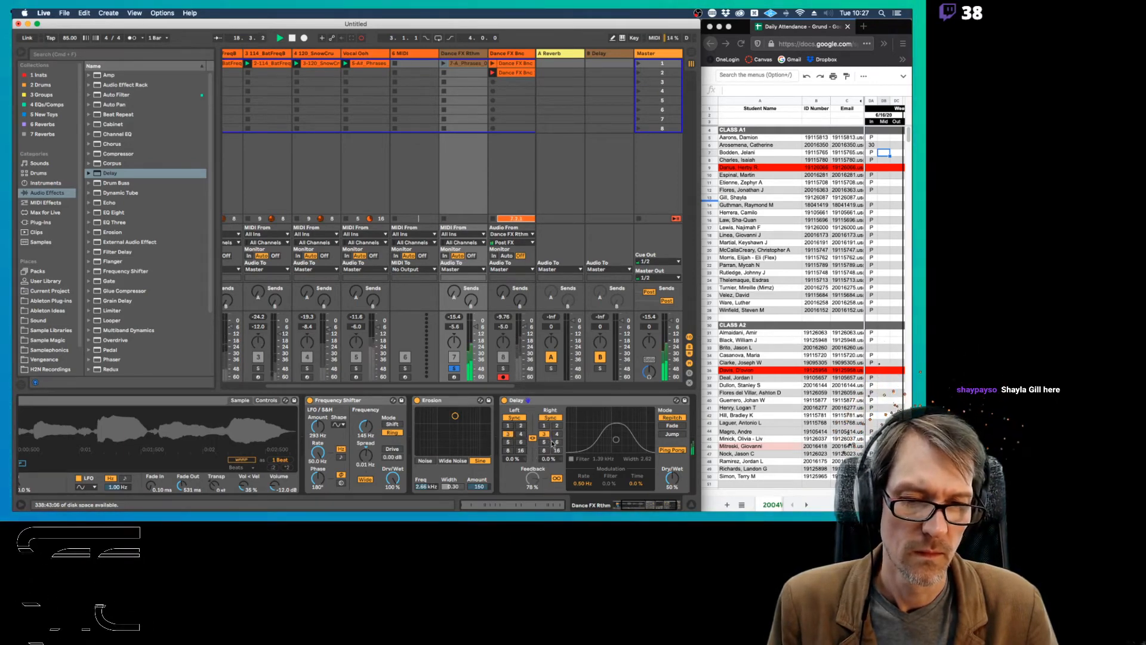
click(508, 434)
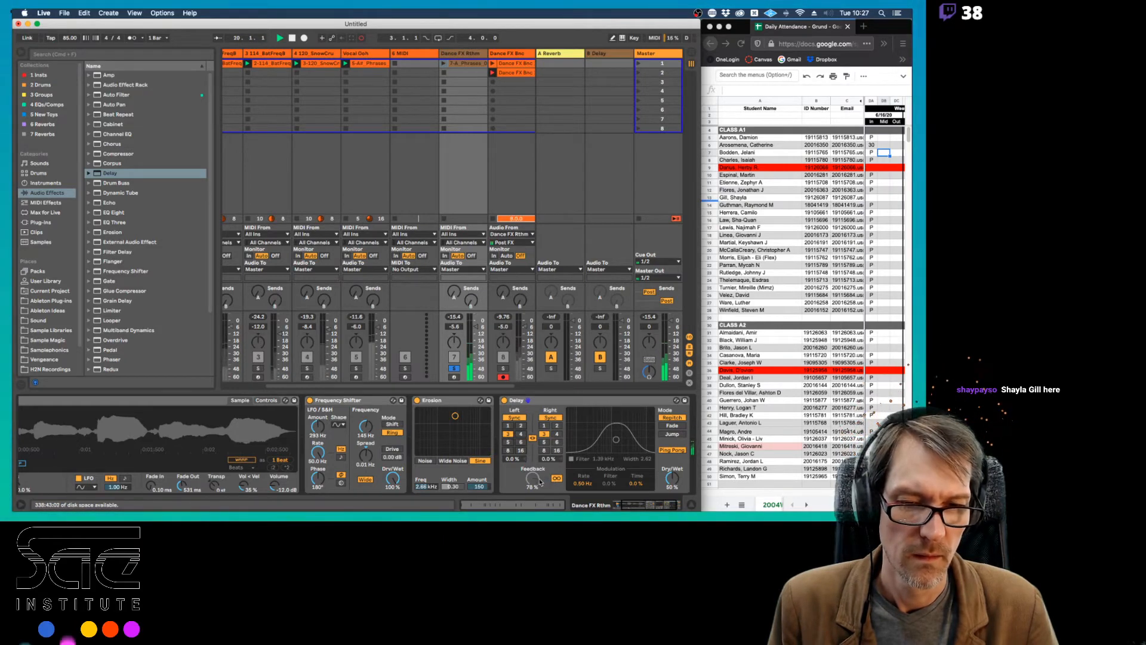
drag(532, 479, 532, 468)
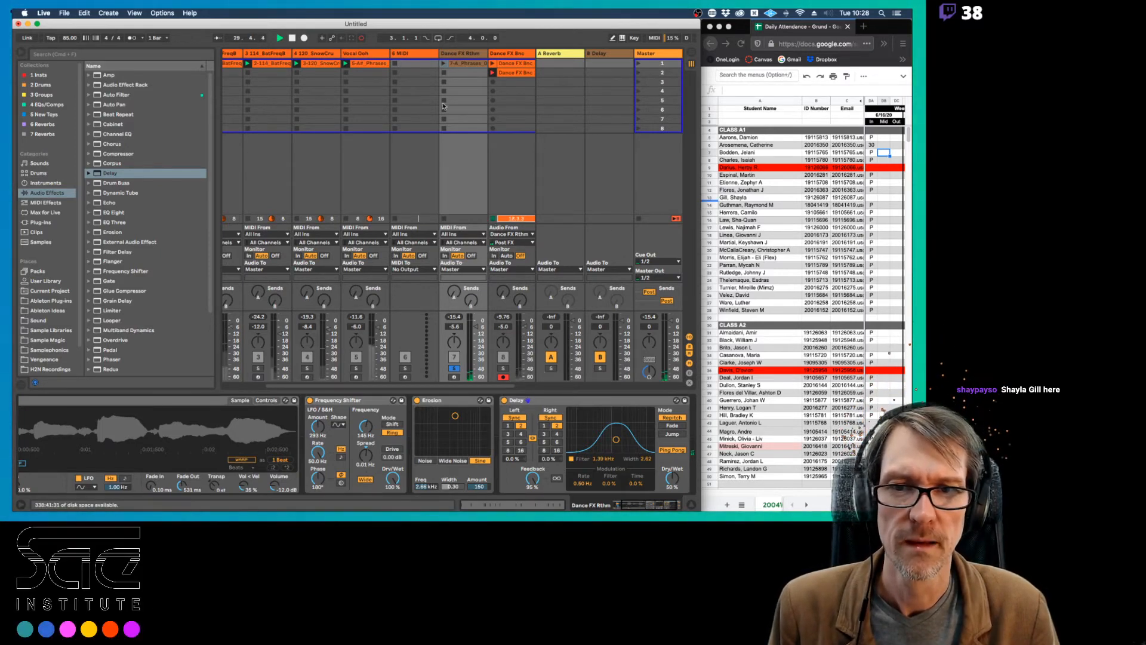
Stop the transport and unsolo the Dance FX Rthm track.
key(space)
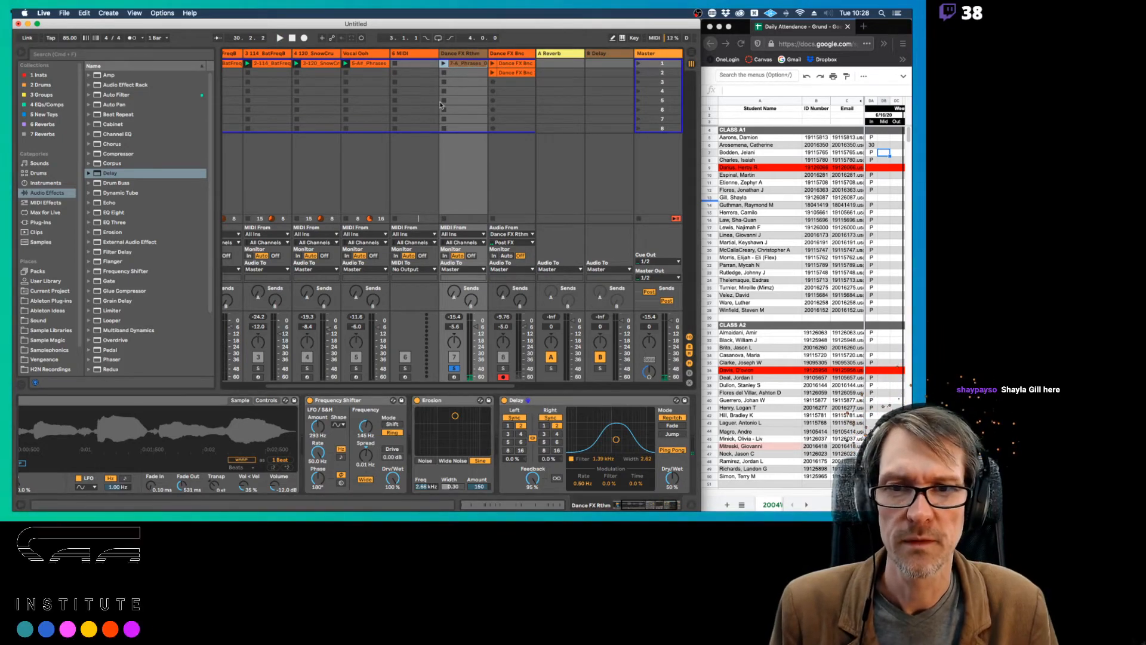
click(453, 368)
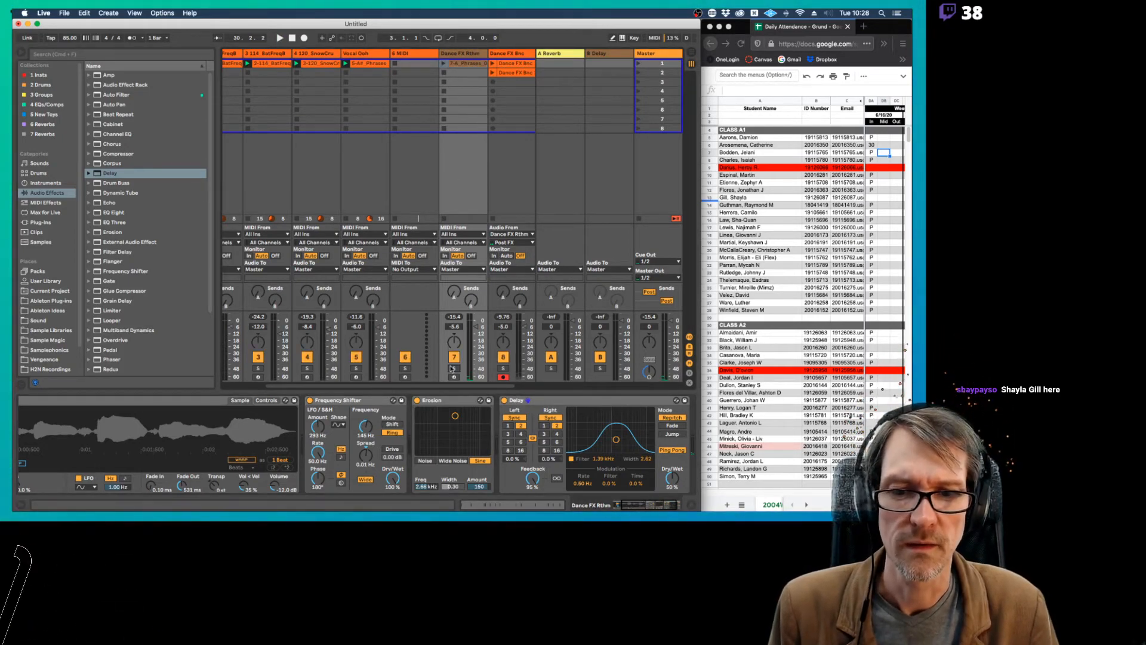
Open the second recorded Dance FX Bnc clip and set its loop to one bar starting at bar 12.
click(515, 74)
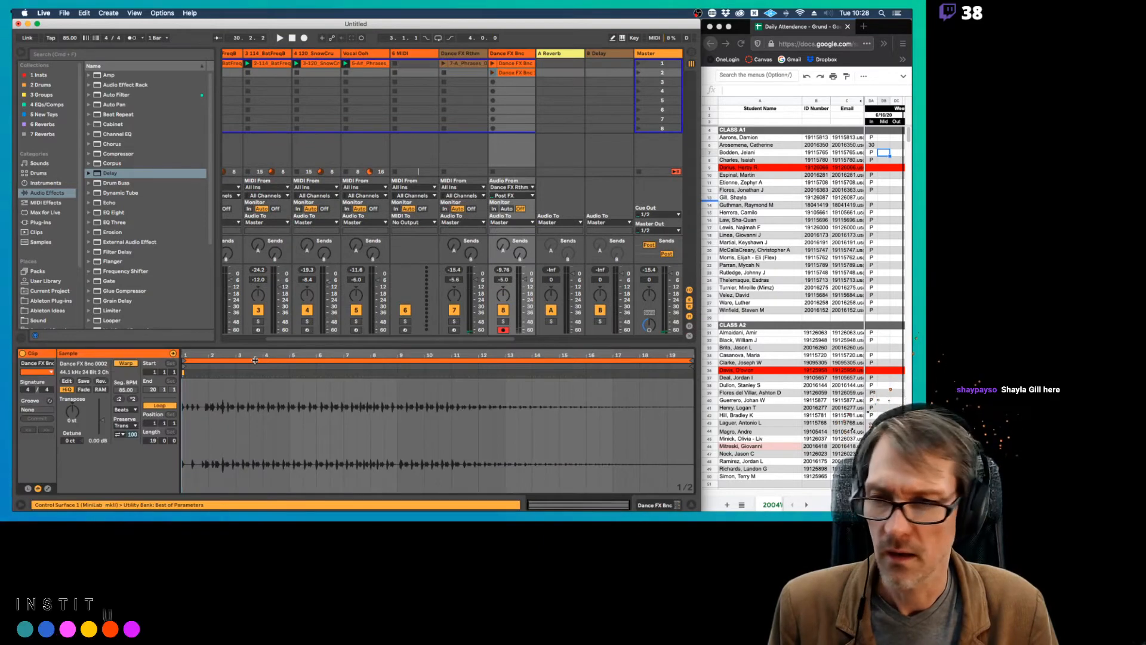
drag(184, 358, 479, 359)
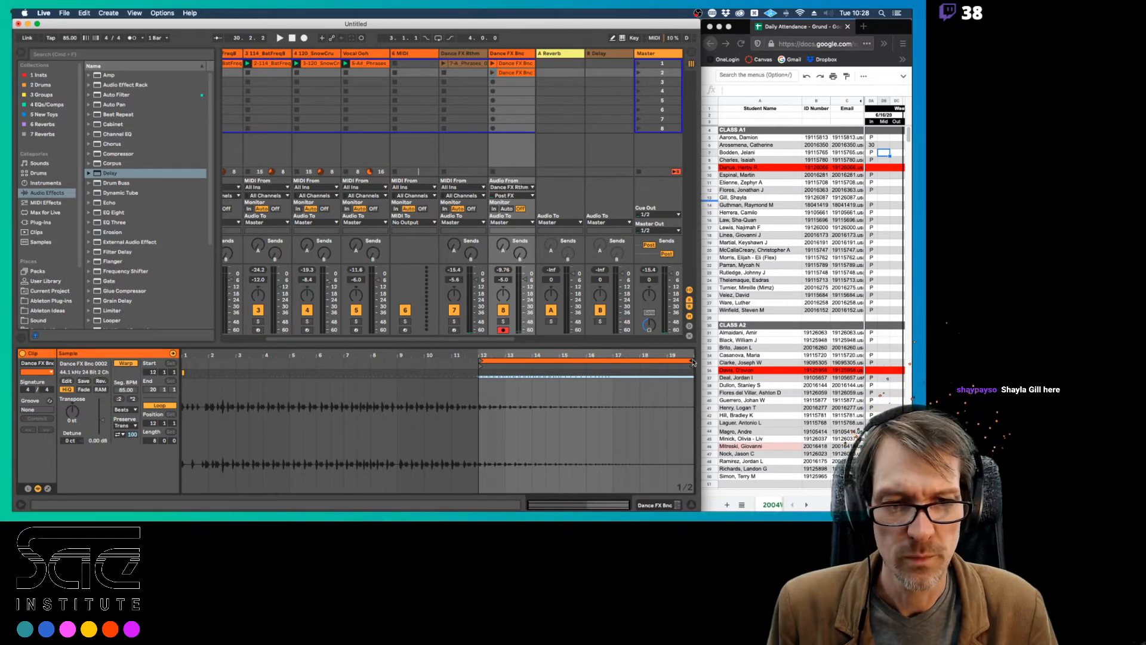
drag(692, 362, 504, 359)
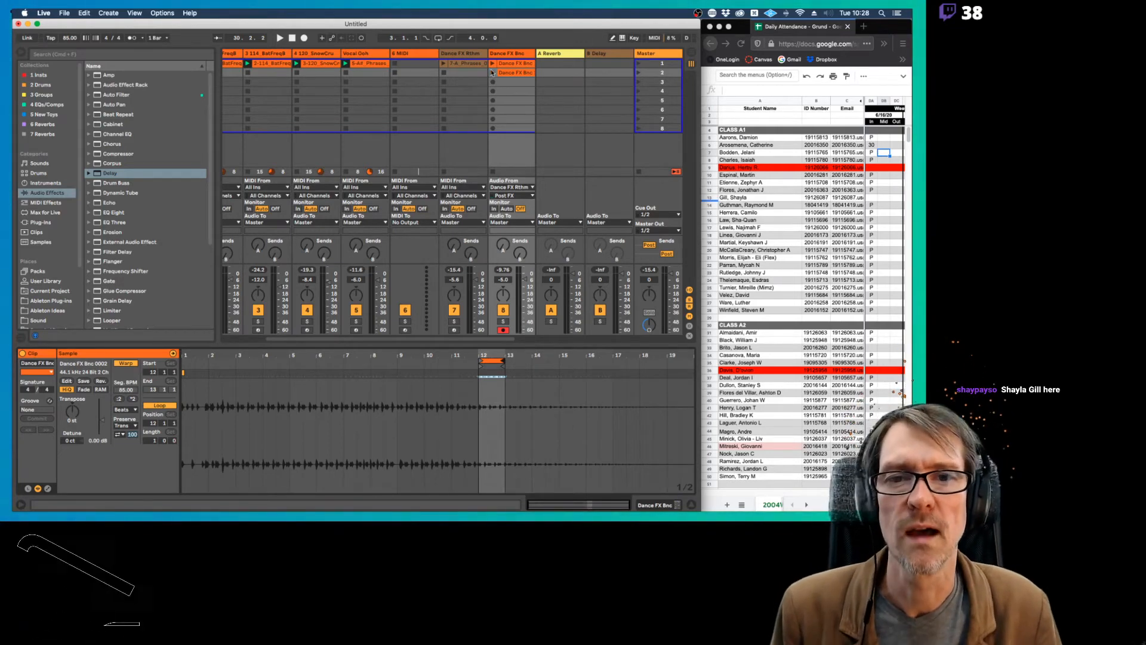
Launch the second Dance FX Bnc clip and reset that track's volume to 0 dB.
click(492, 73)
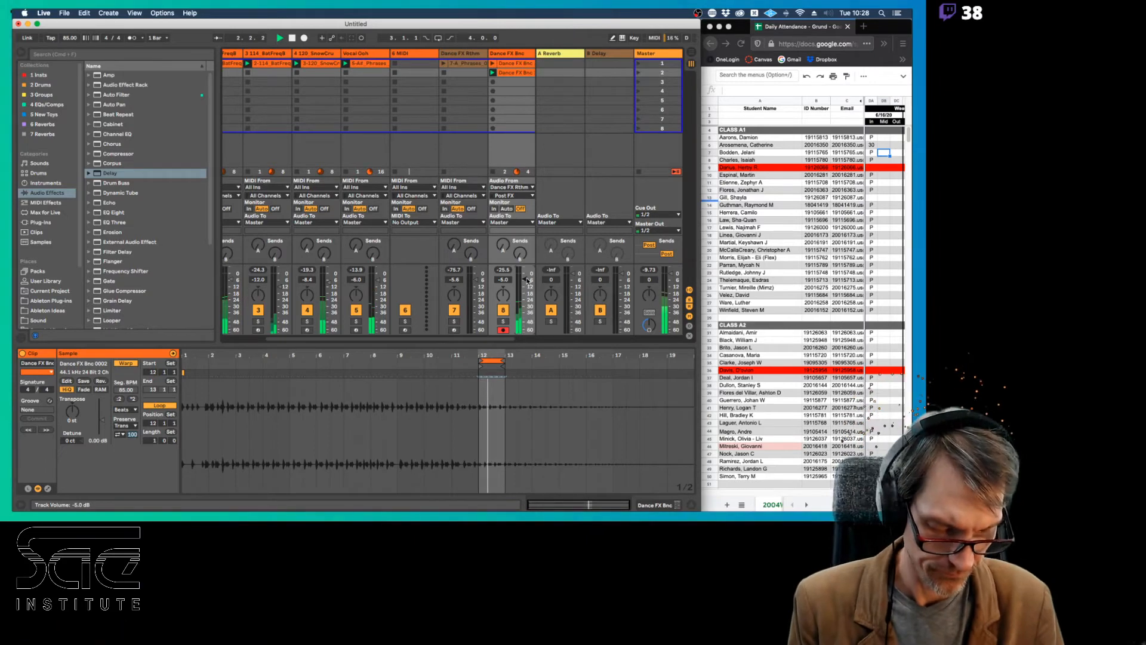
double_click(526, 280)
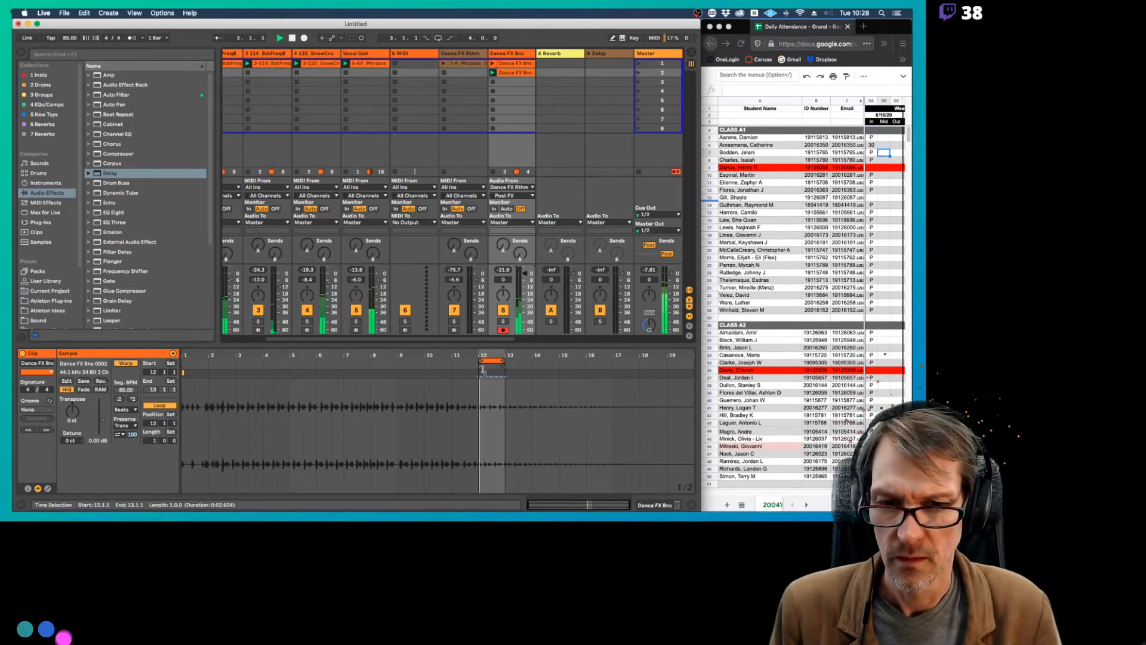
Turn off grid snapping in the clip and shift its start marker slightly past the beginning of bar 12.
drag(484, 355, 483, 448)
drag(334, 356, 333, 362)
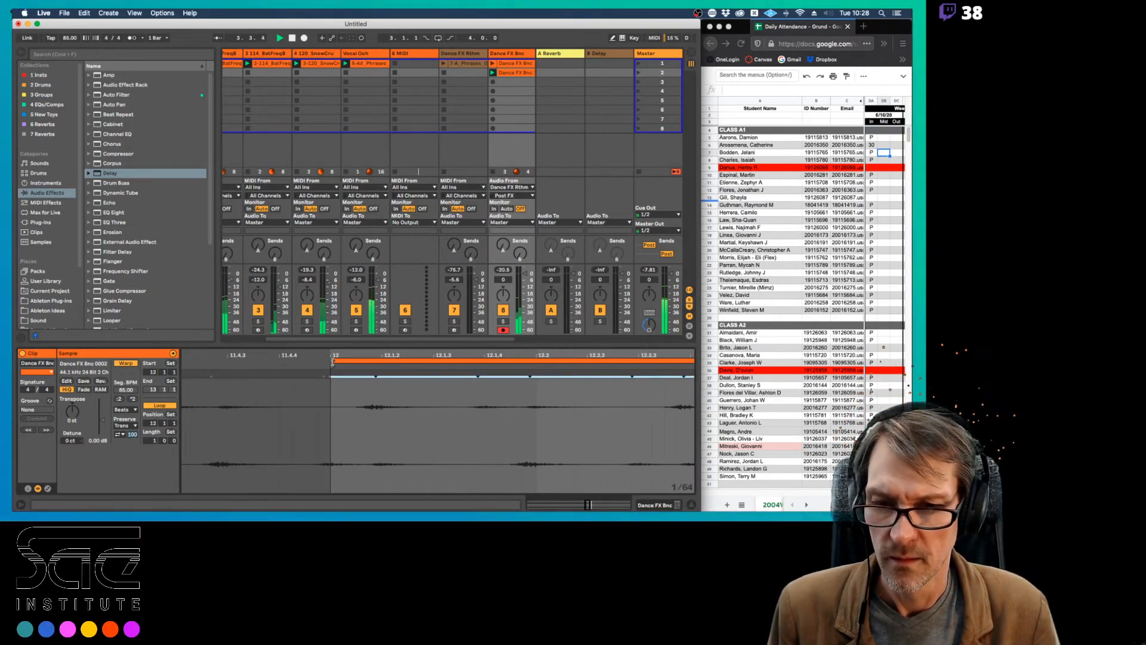
key(super+4)
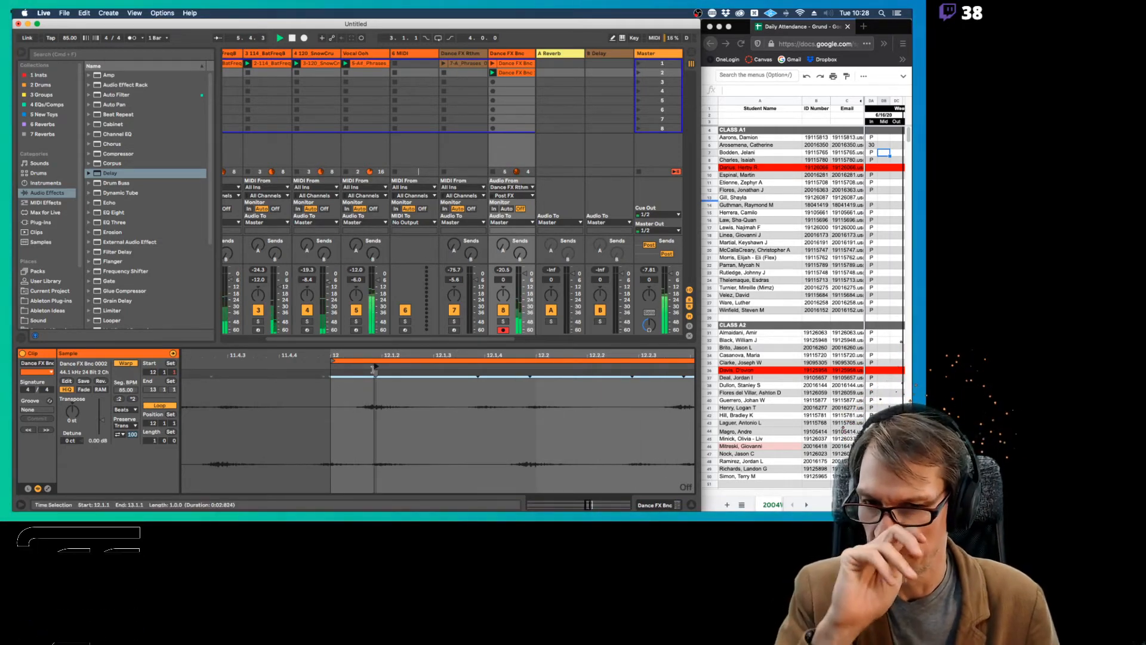
drag(375, 365, 375, 354)
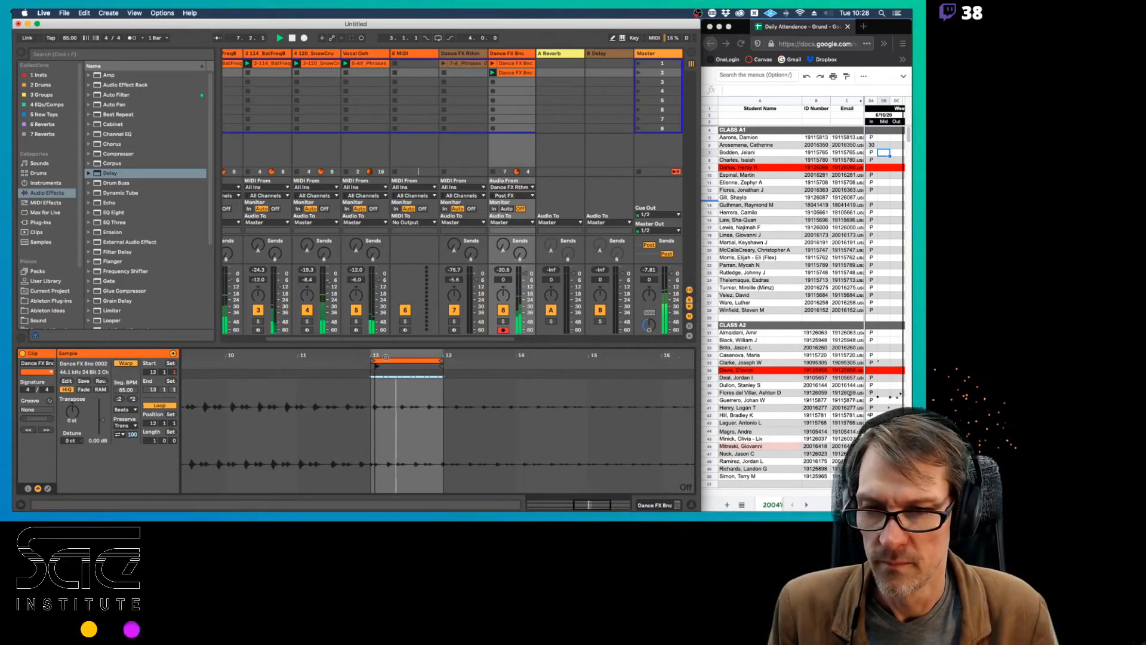
Shift the clip's one-bar loop forward by its own length to start at bar 13.
drag(401, 356, 369, 355)
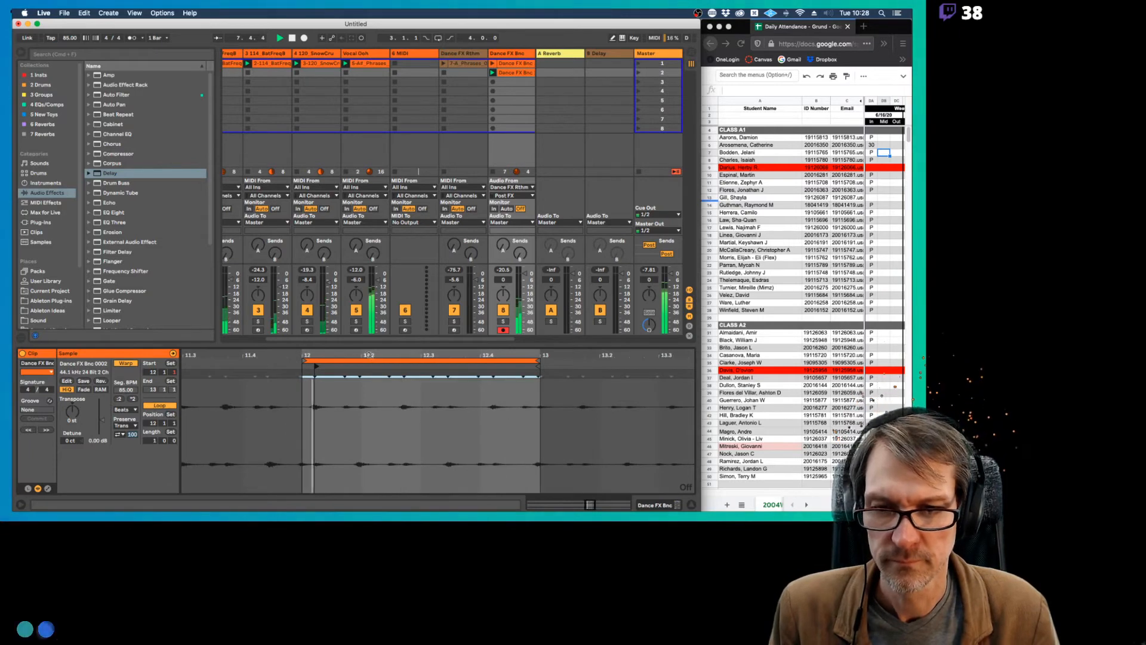
click(339, 360)
key(Up)
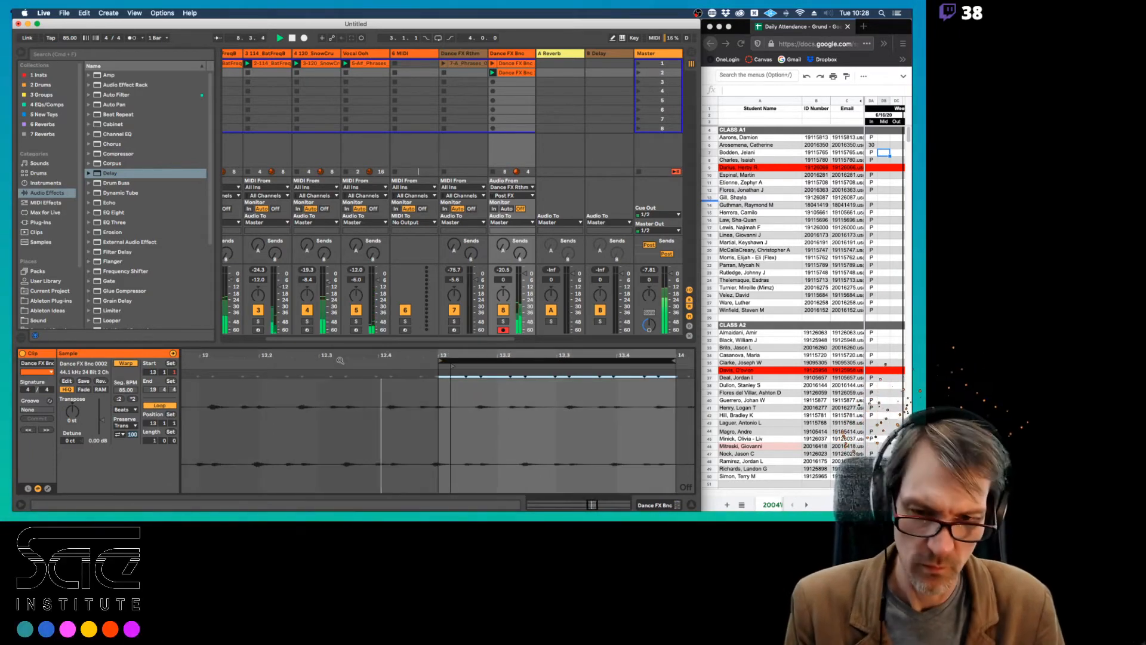
Raise the clip gain to 10.8 dB and lower the Dance FX Bnc track volume to -8.4 dB.
click(102, 419)
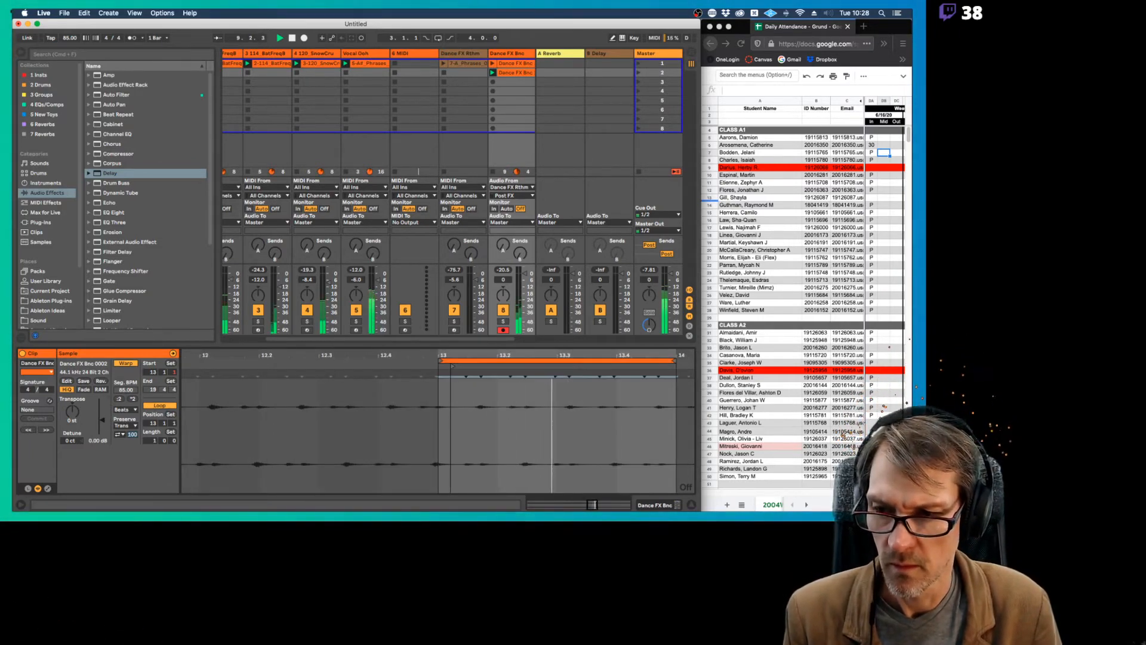
drag(102, 415, 102, 410)
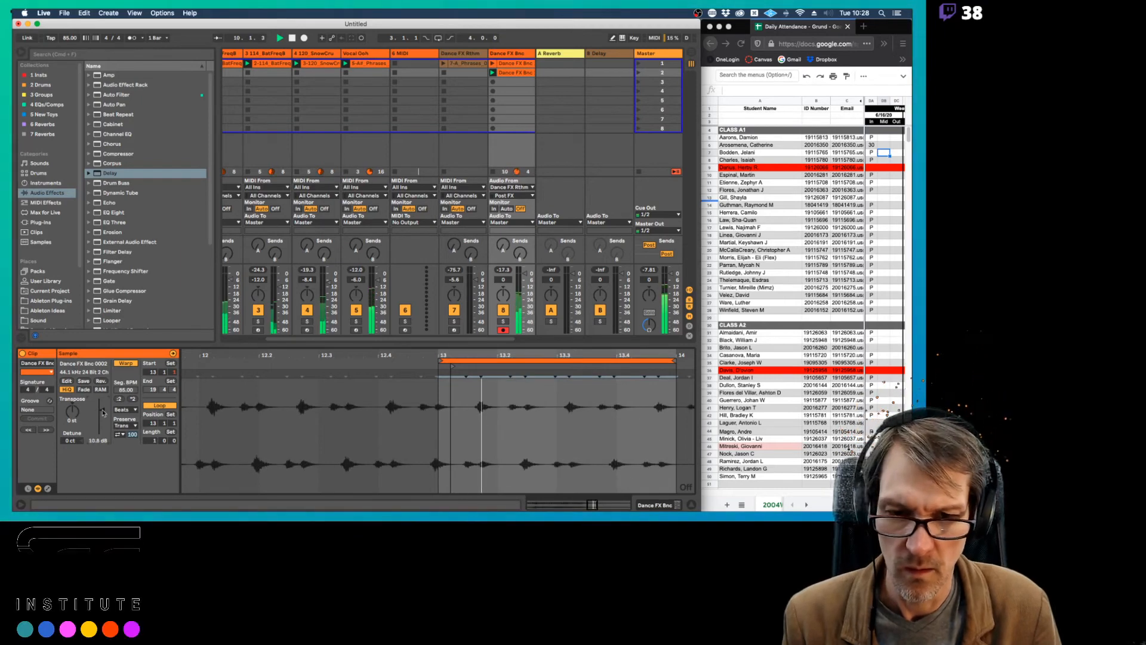
drag(525, 273, 525, 285)
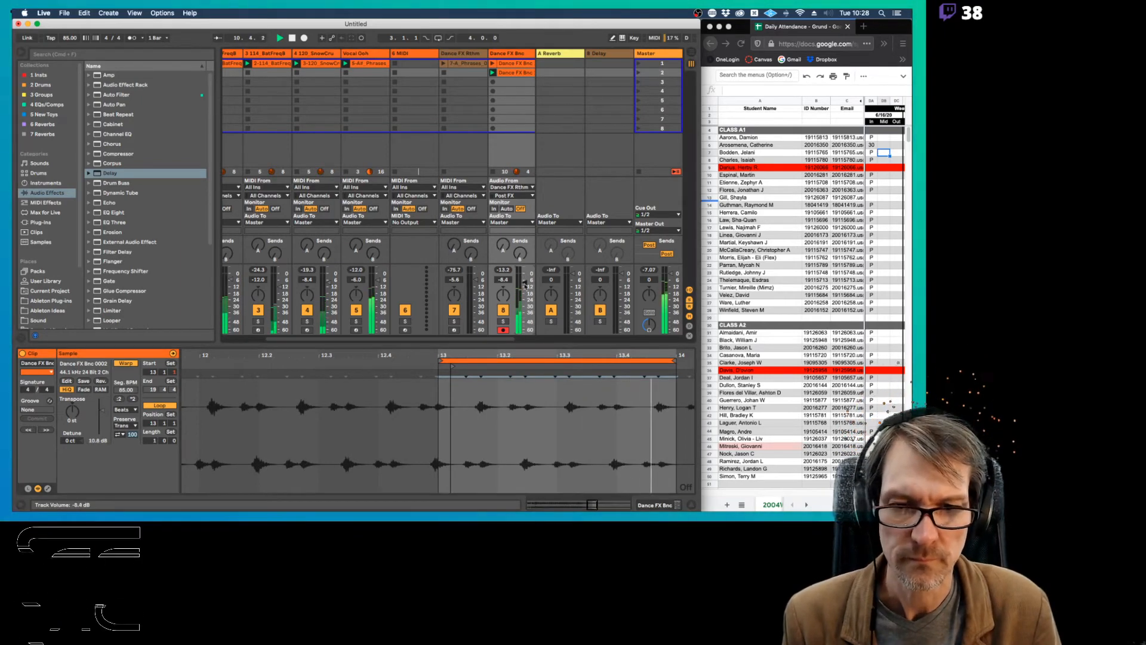
Select the audio inside the bar 13 loop and quantize it.
click(451, 403)
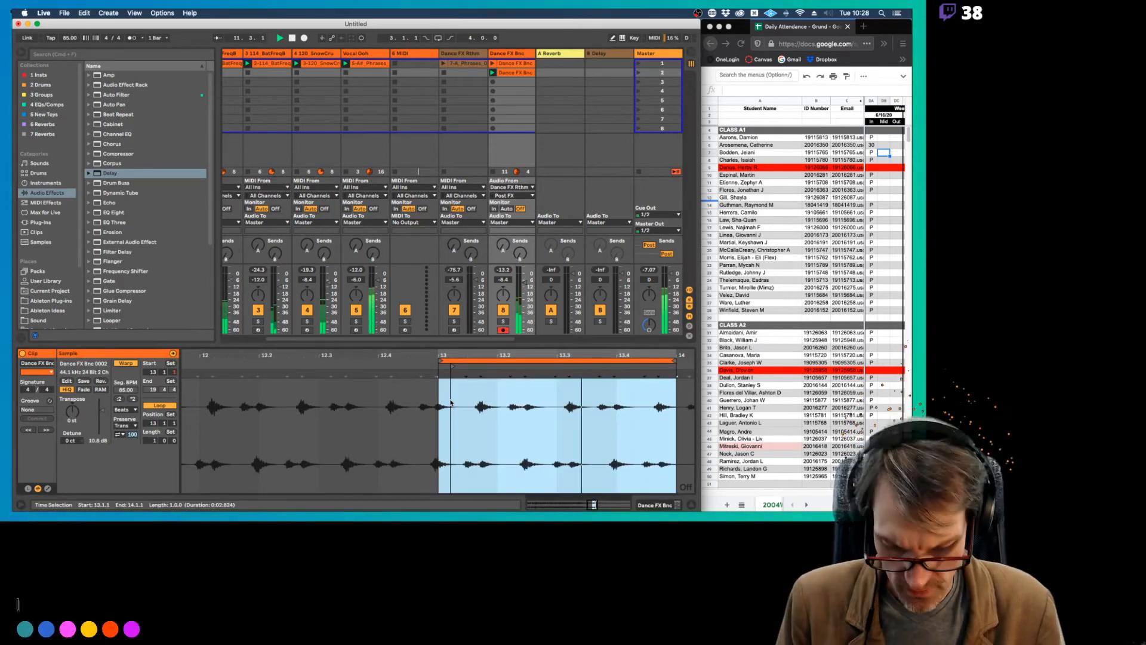
key(super+u)
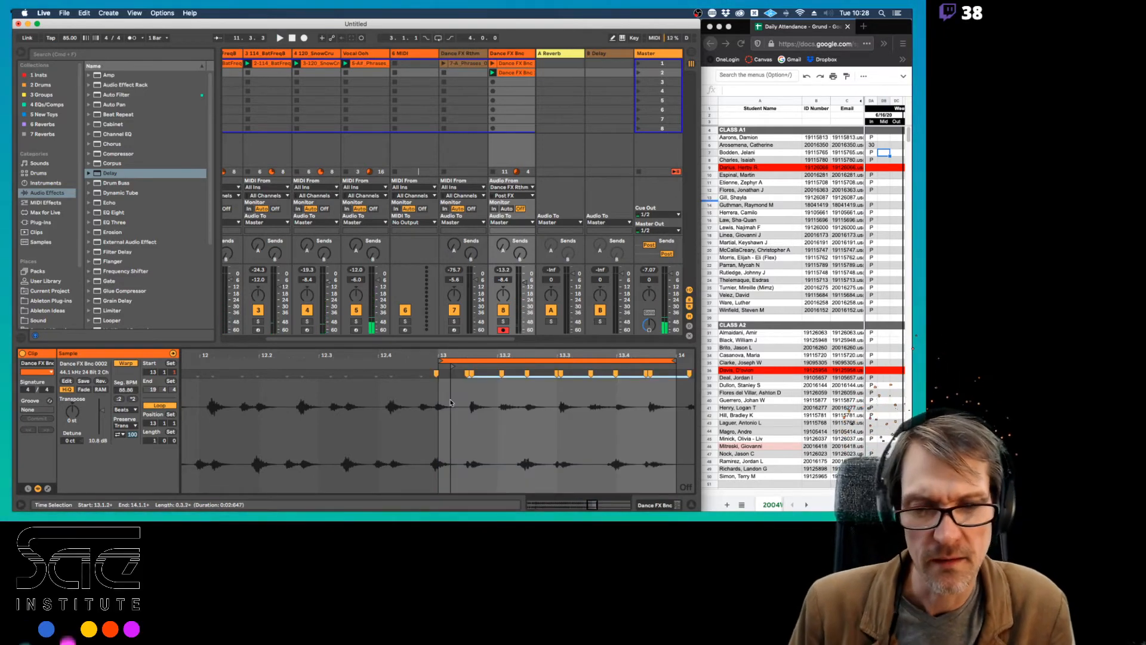
Separate the two crowded warp markers early in bar 13, placing the first at 13.1.3 and the second one sixteenth after it.
scroll(471, 375, up, 5)
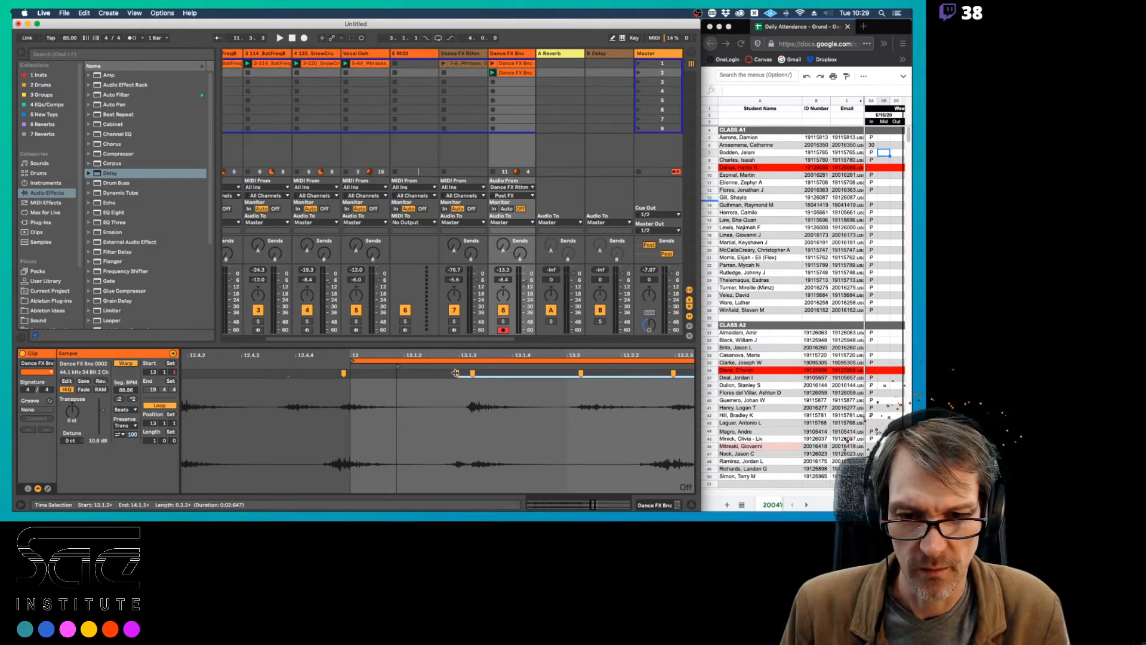
click(453, 373)
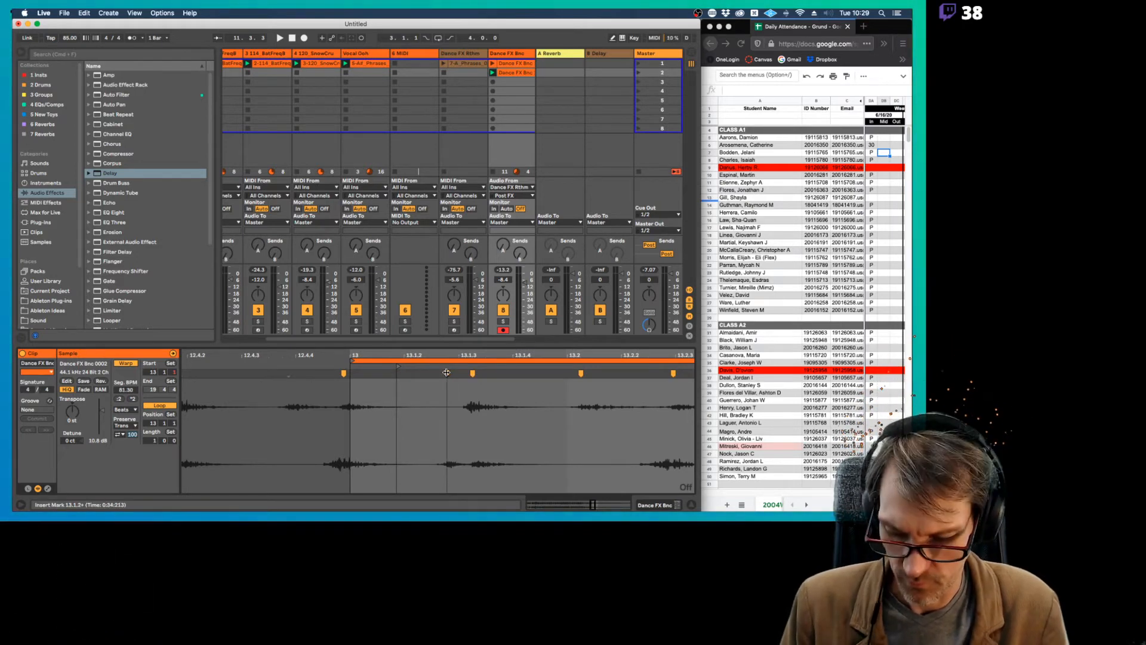
scroll(388, 355, down, 5)
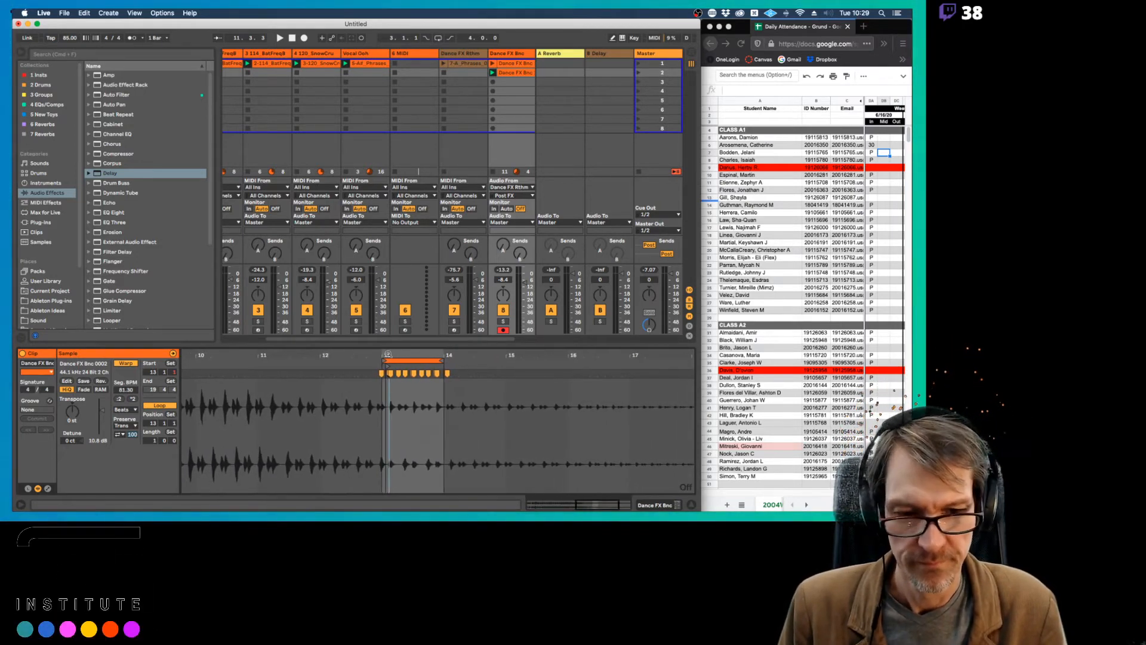
scroll(394, 356, up, 4)
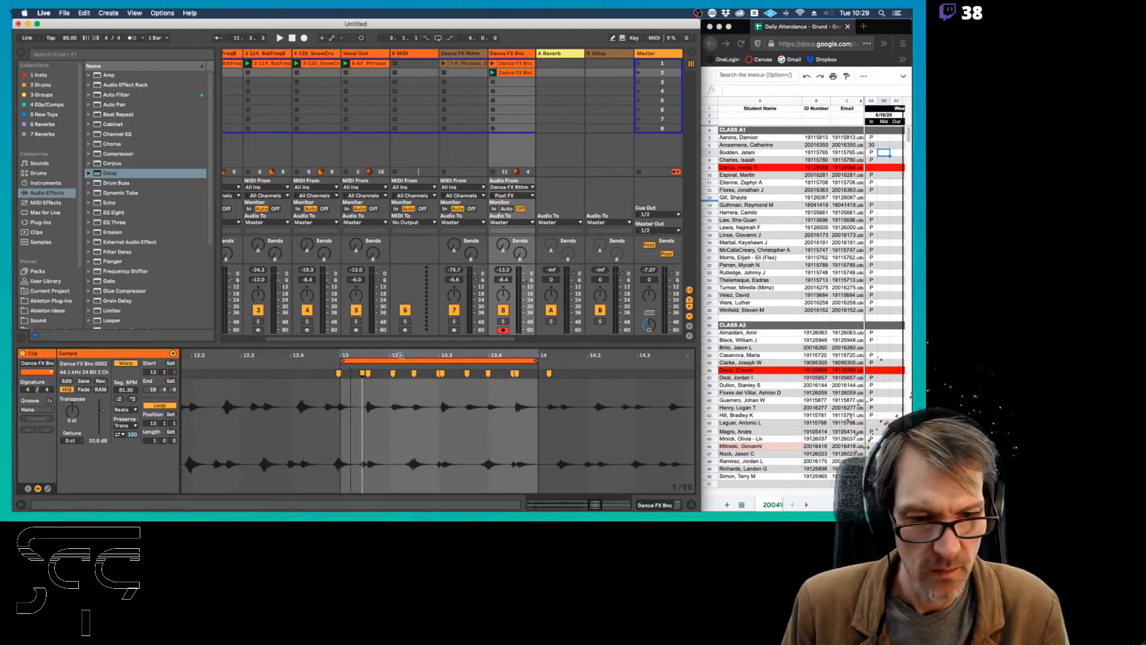
scroll(400, 355, up, 2)
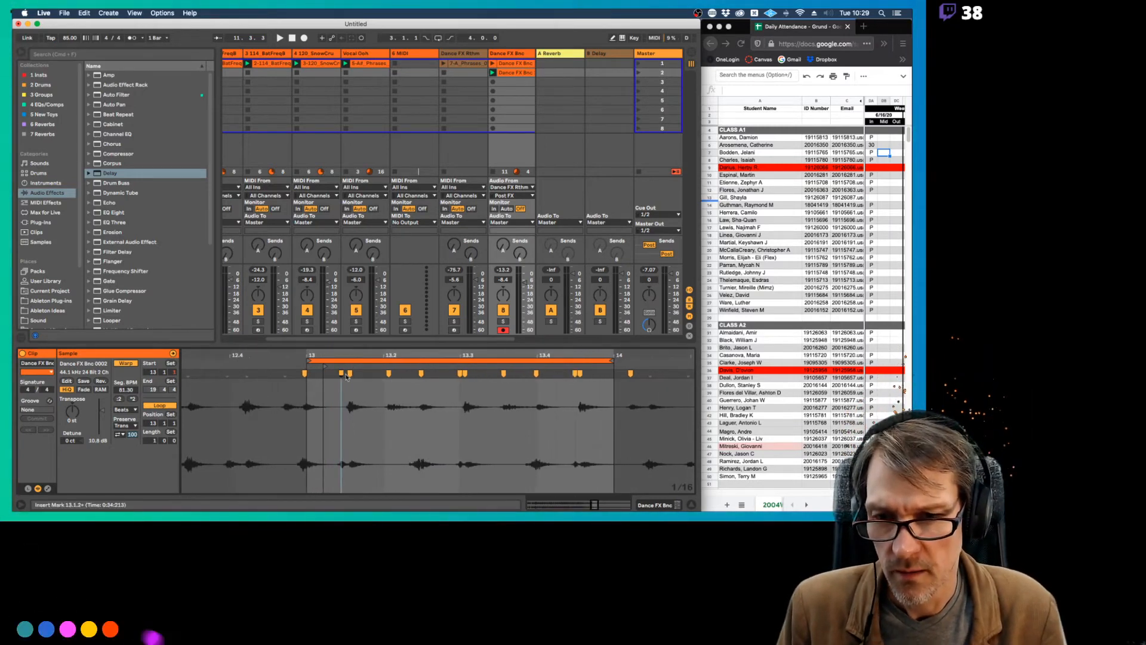
drag(351, 373, 364, 373)
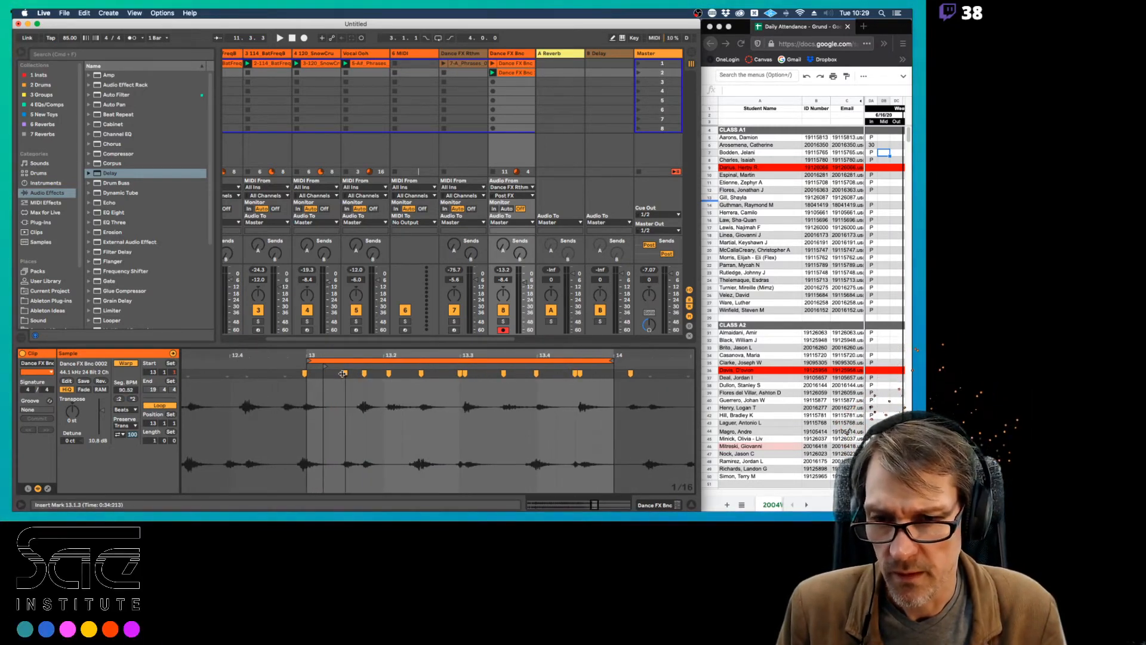
double_click(343, 373)
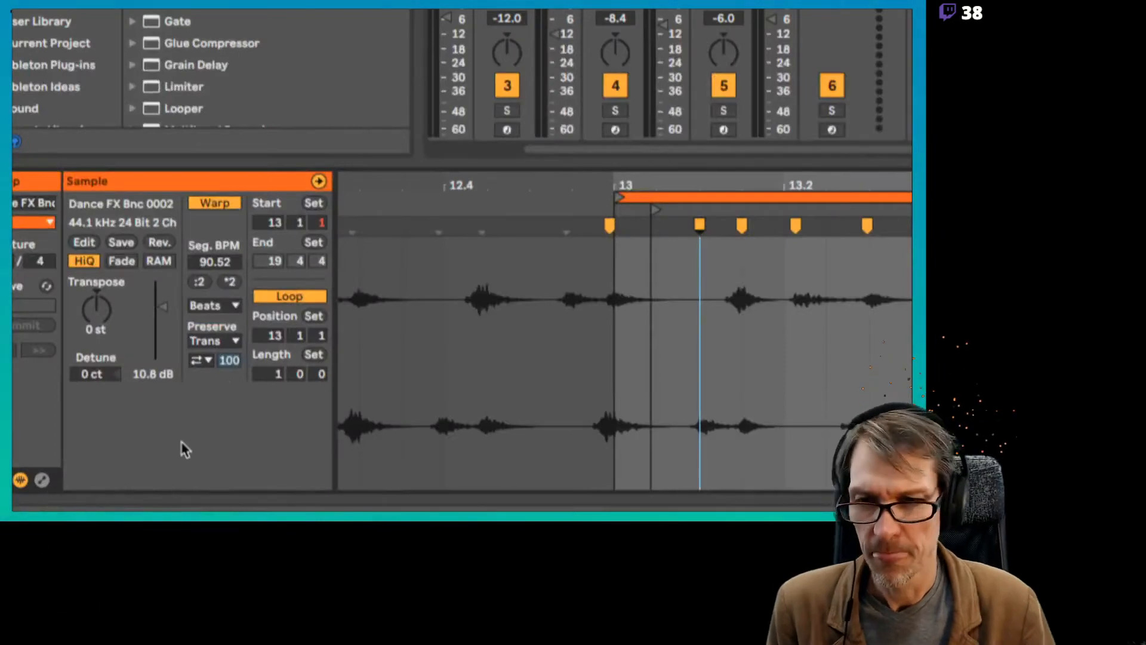
Set the clip's Beats warping to preserve Transients with transient looping off, and start playback.
click(203, 360)
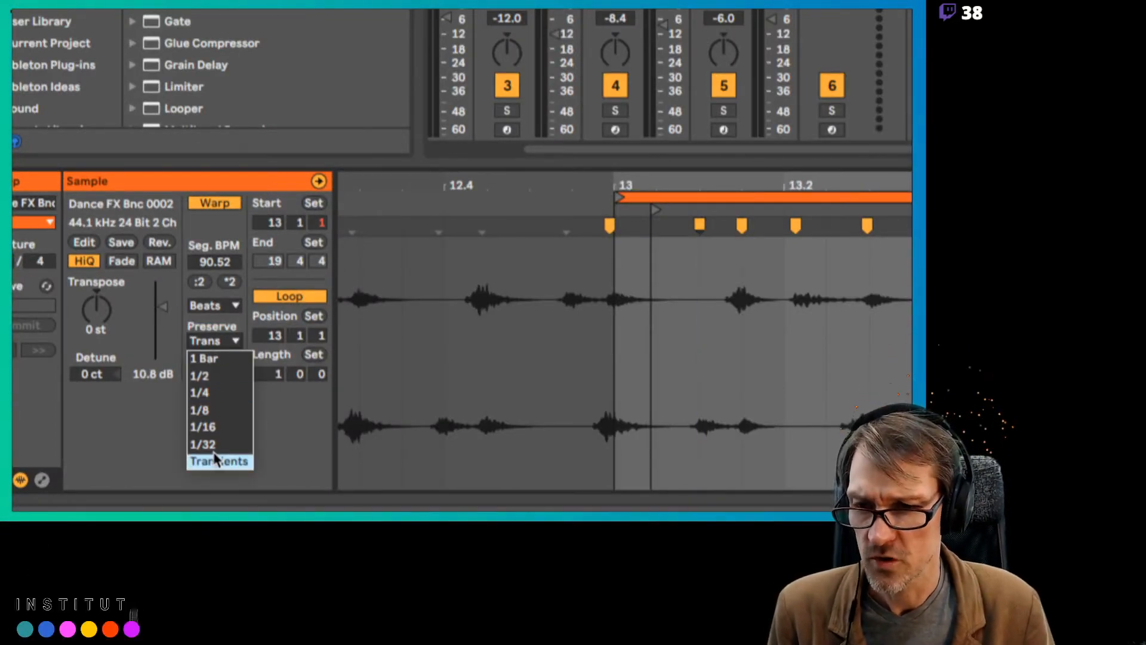
click(230, 461)
click(203, 360)
click(198, 379)
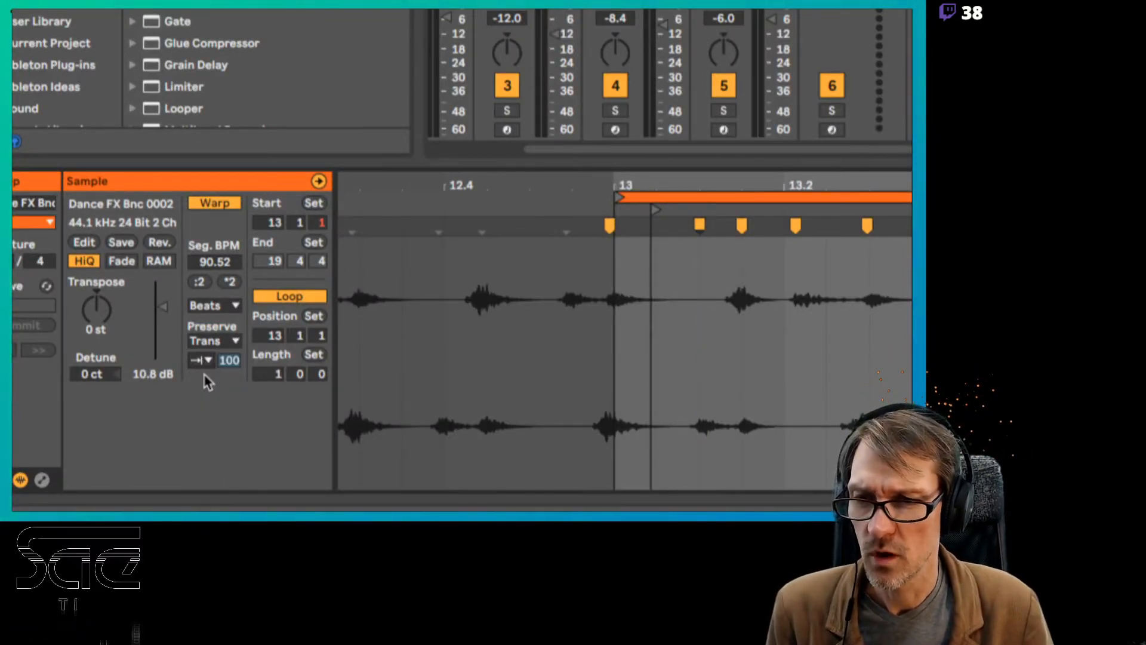
key(space)
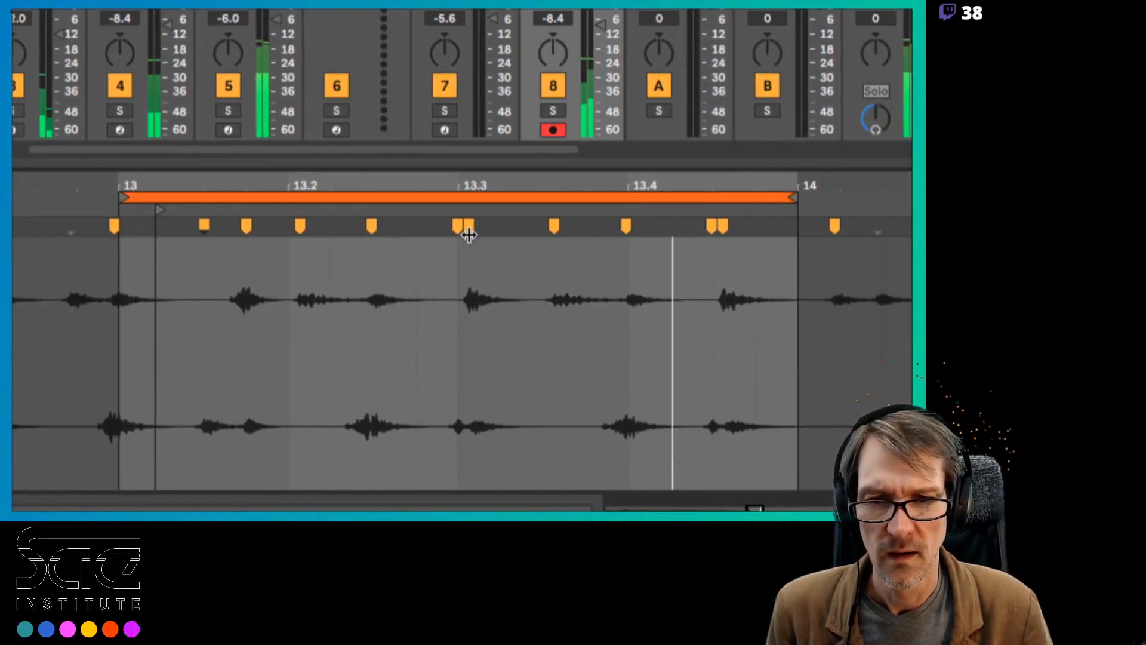
Separate and align the warp markers in the second half of bar 13 to 13.2.4, 13.3, 13.3.3, 13.4, 13.4.3 and 13.4.4.
mouse_move(458, 227)
mouse_down()
mouse_move(418, 227)
mouse_move(458, 226)
mouse_up()
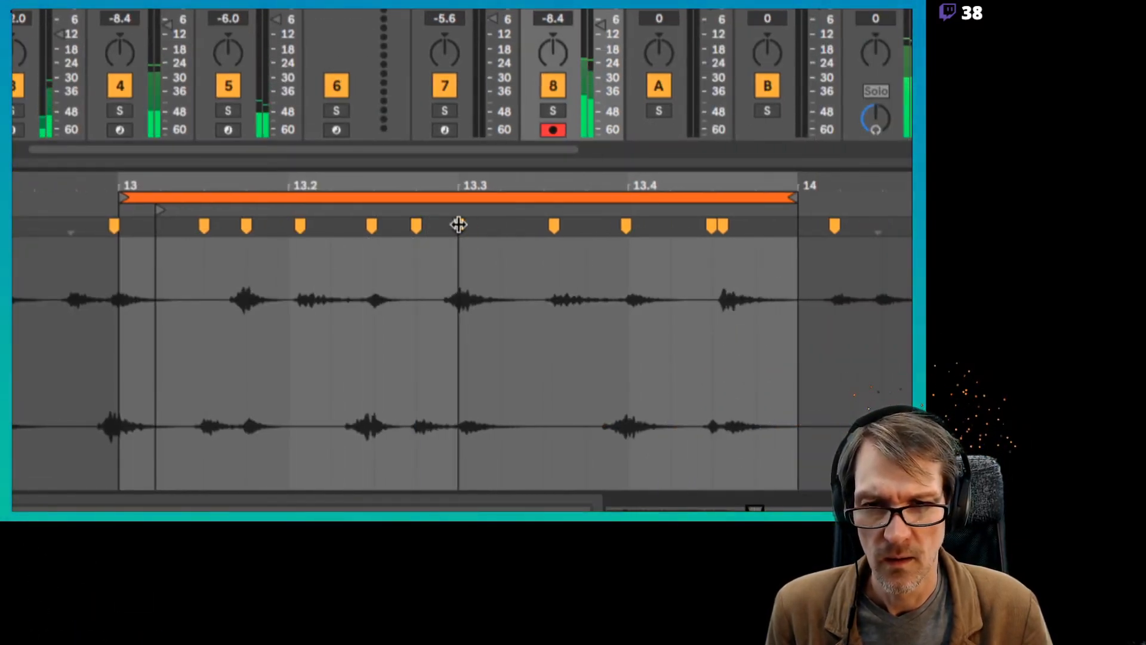
drag(550, 226, 542, 225)
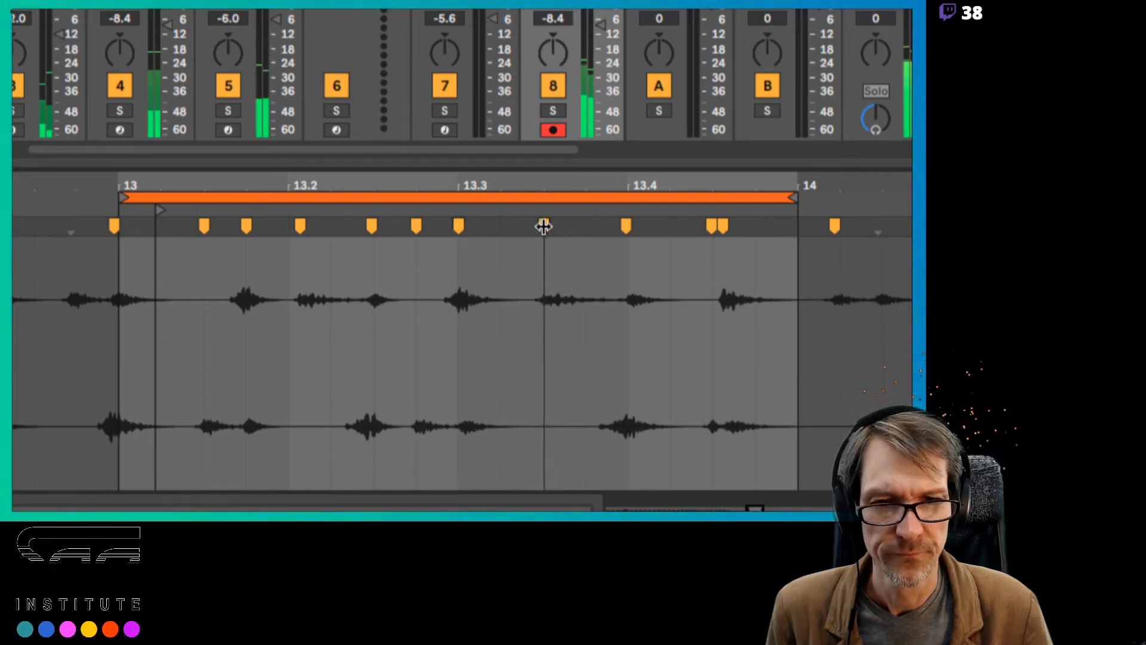
drag(627, 225, 629, 226)
drag(720, 222, 754, 224)
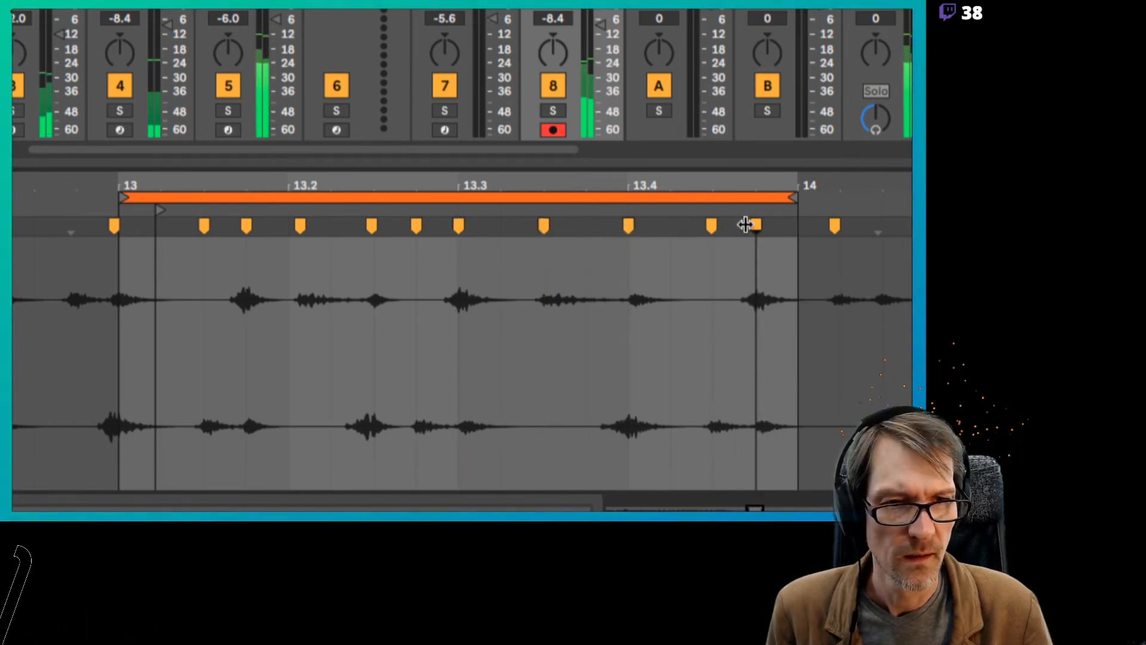
click(713, 225)
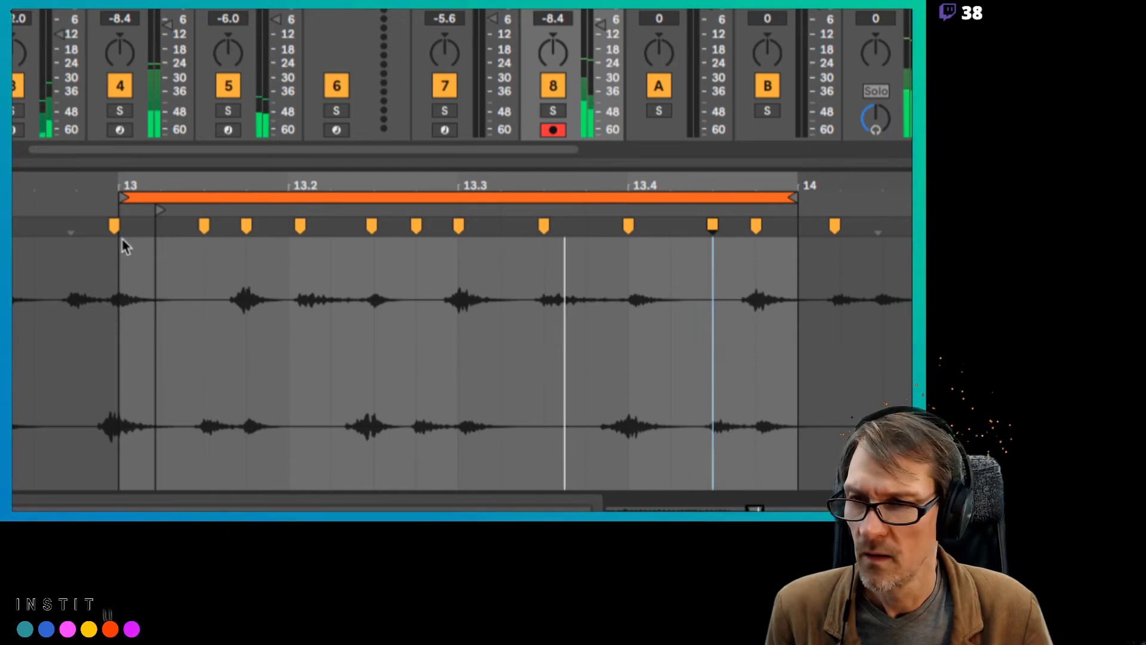
Align the loop's first warp marker to 13 and re-anchor the markers at 13.1.3 and 13.1.4 to their sound onsets.
drag(113, 225, 163, 209)
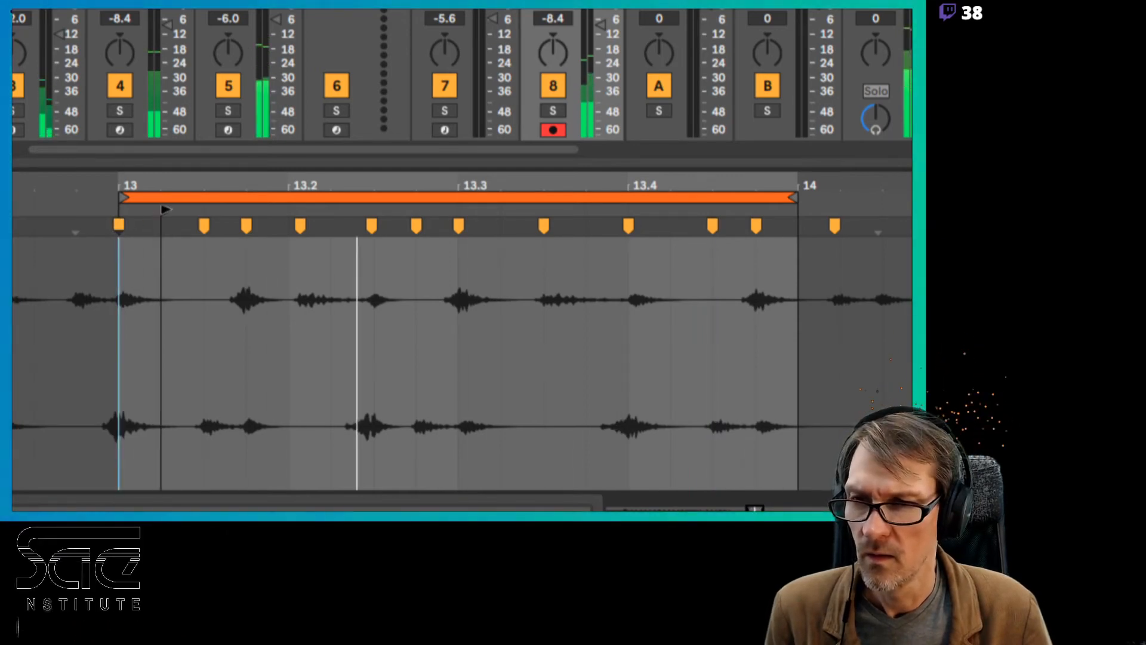
click(205, 224)
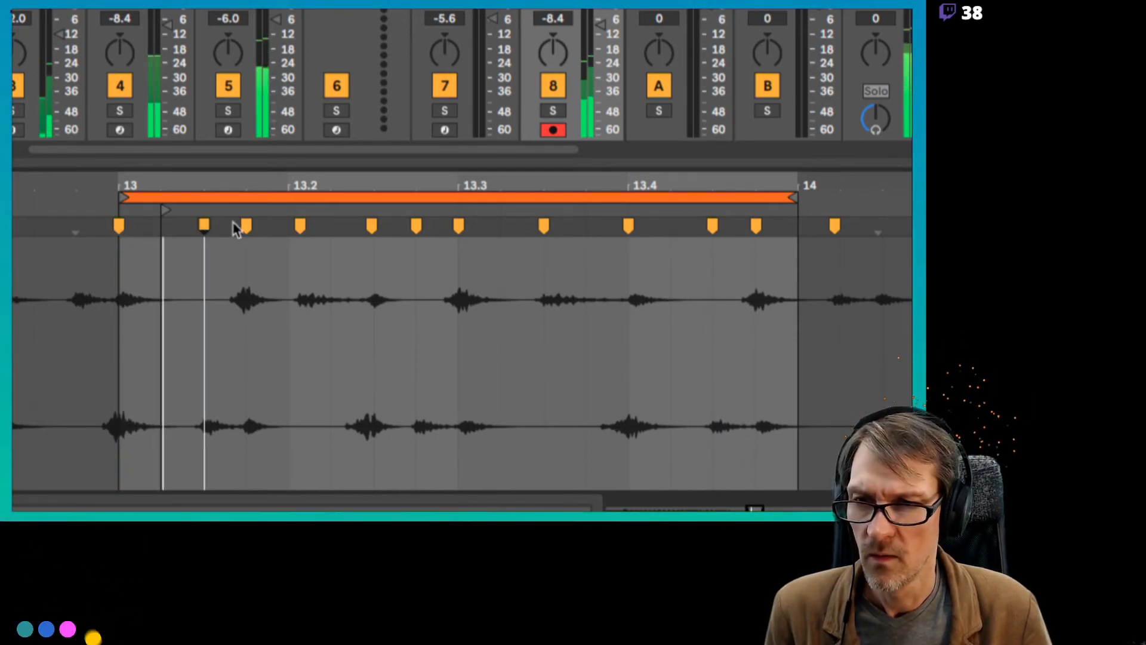
mouse_move(242, 190)
mouse_down()
mouse_move(243, 220)
mouse_move(283, 208)
mouse_up()
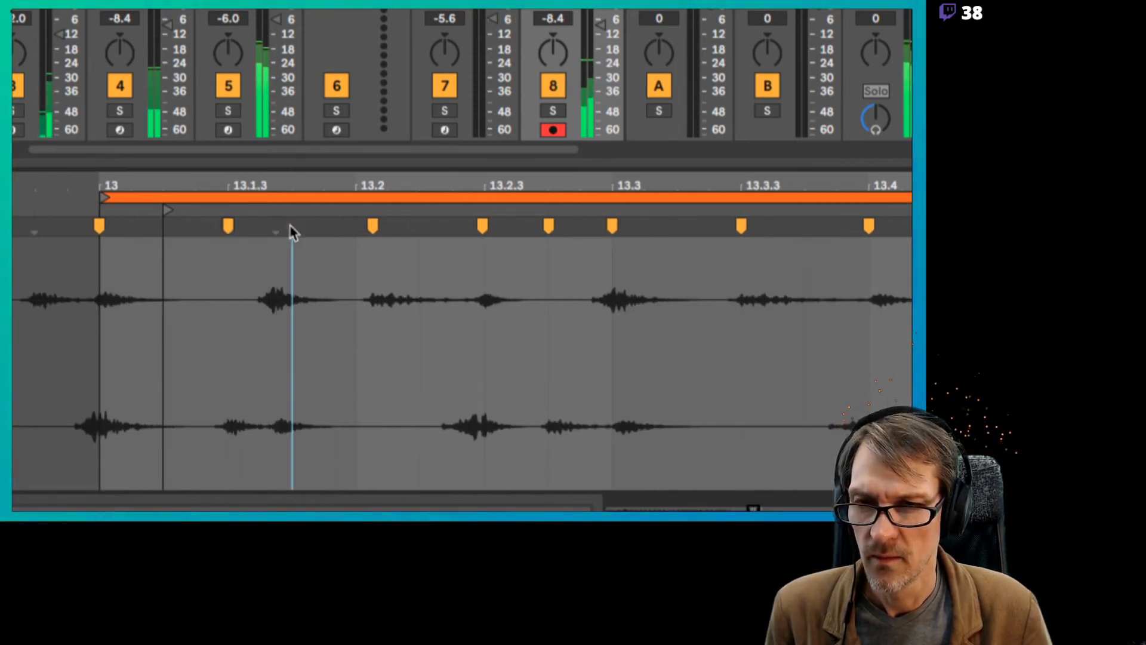
mouse_move(279, 227)
mouse_down()
mouse_move(259, 228)
mouse_move(296, 229)
mouse_up()
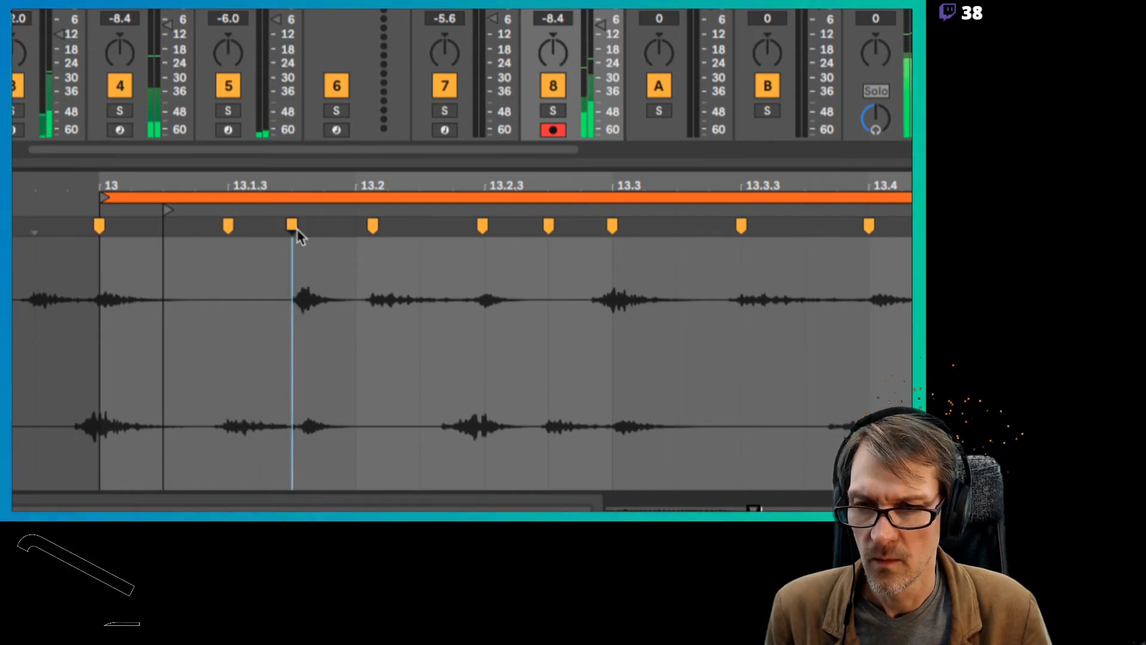
double_click(228, 226)
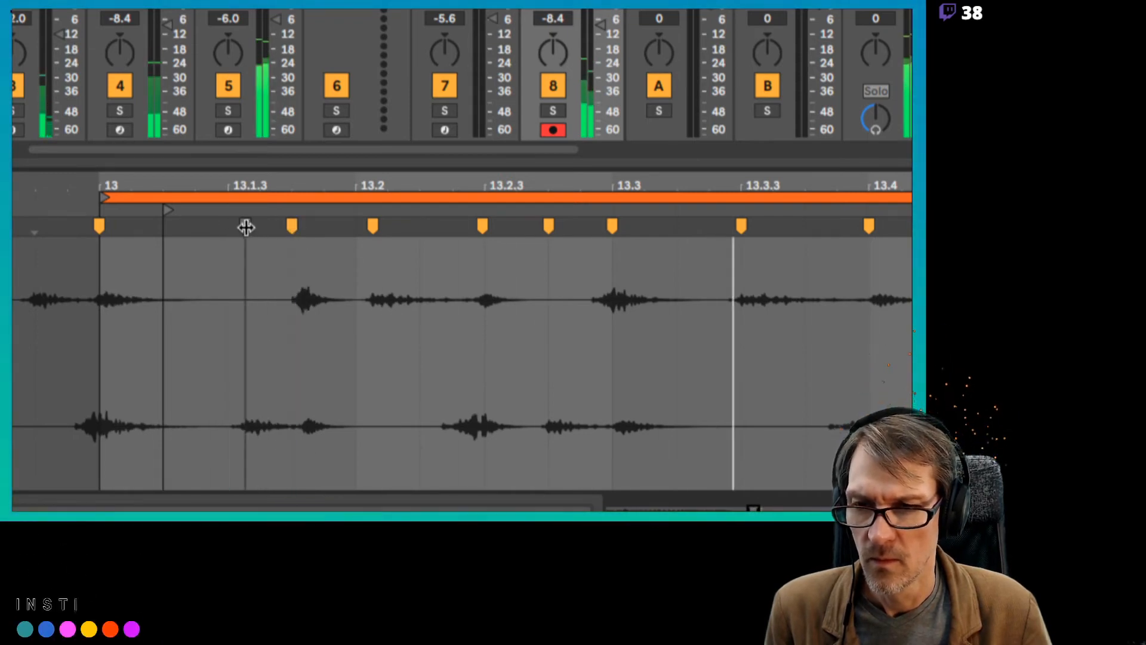
drag(235, 229, 226, 230)
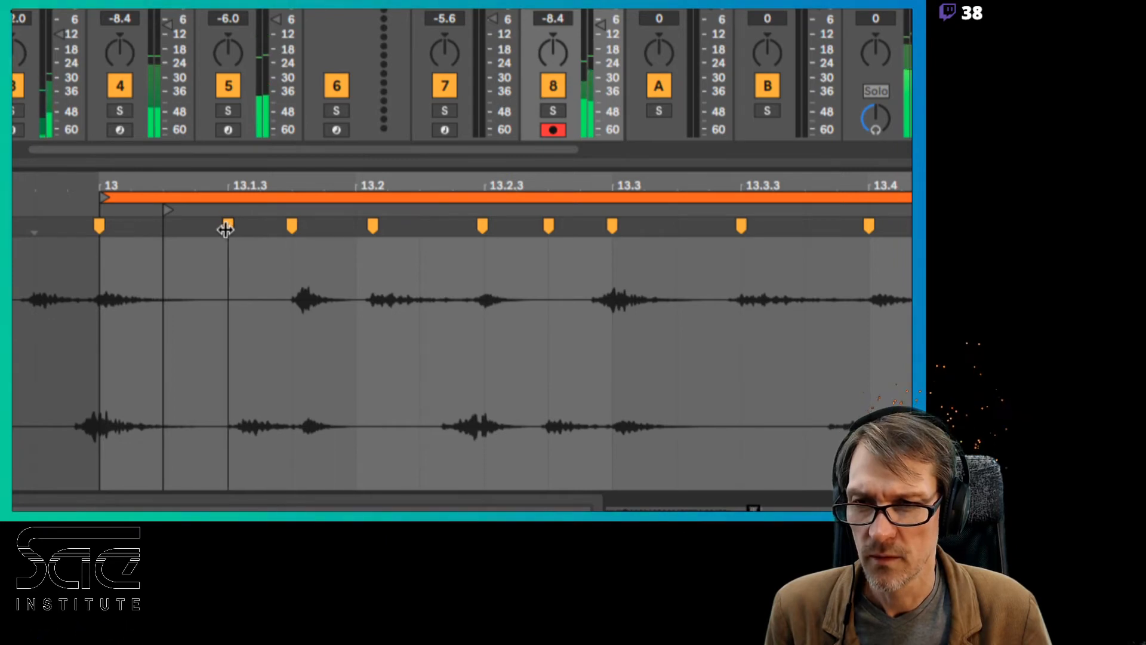
Re-anchor the warp markers at 13.3, 13.3.3 and 13.4 so each sound's onset starts on its grid line.
mouse_move(243, 187)
mouse_down()
mouse_move(243, 113)
mouse_move(327, 113)
mouse_up()
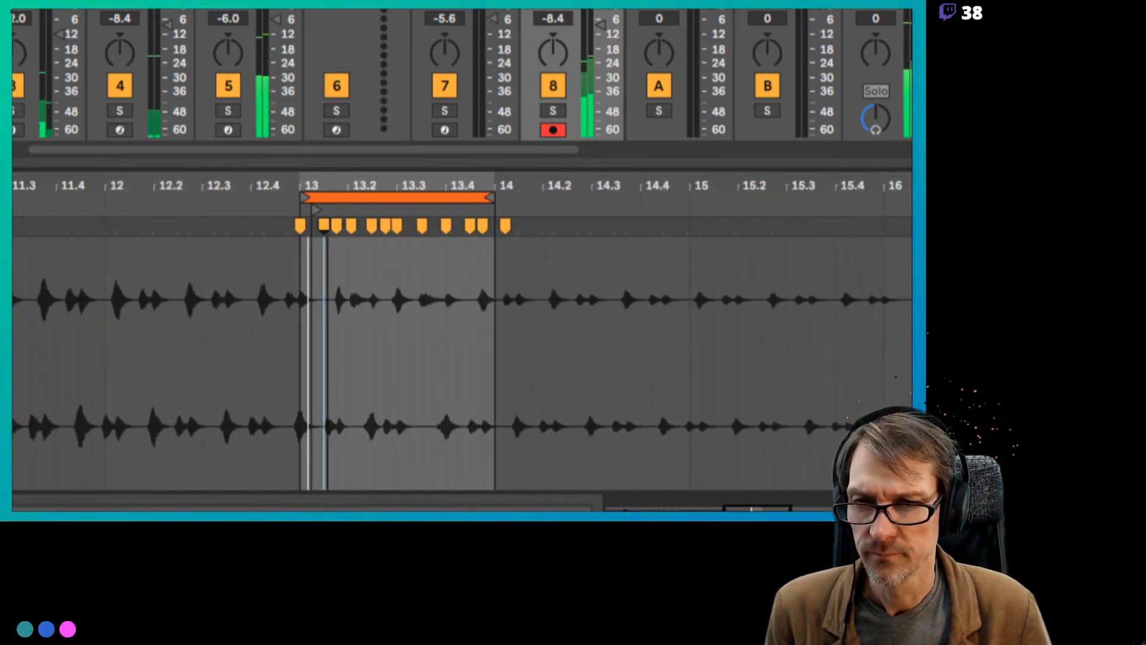
mouse_move(397, 186)
mouse_down()
mouse_move(404, 253)
mouse_move(404, 221)
mouse_move(351, 229)
mouse_move(404, 226)
mouse_up()
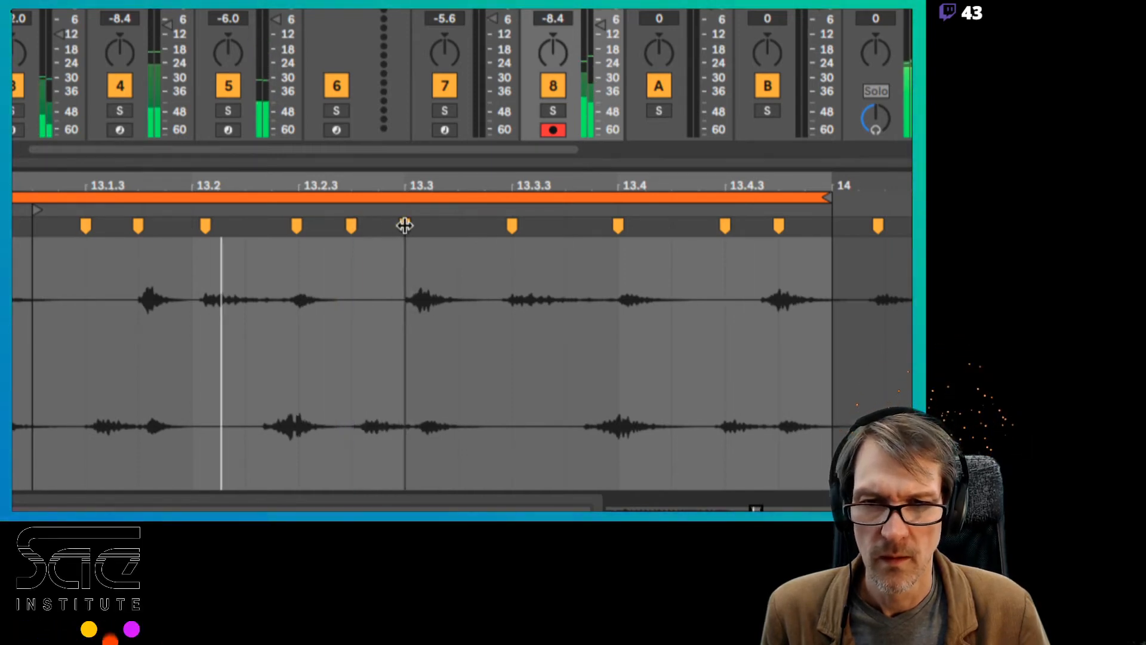
double_click(511, 226)
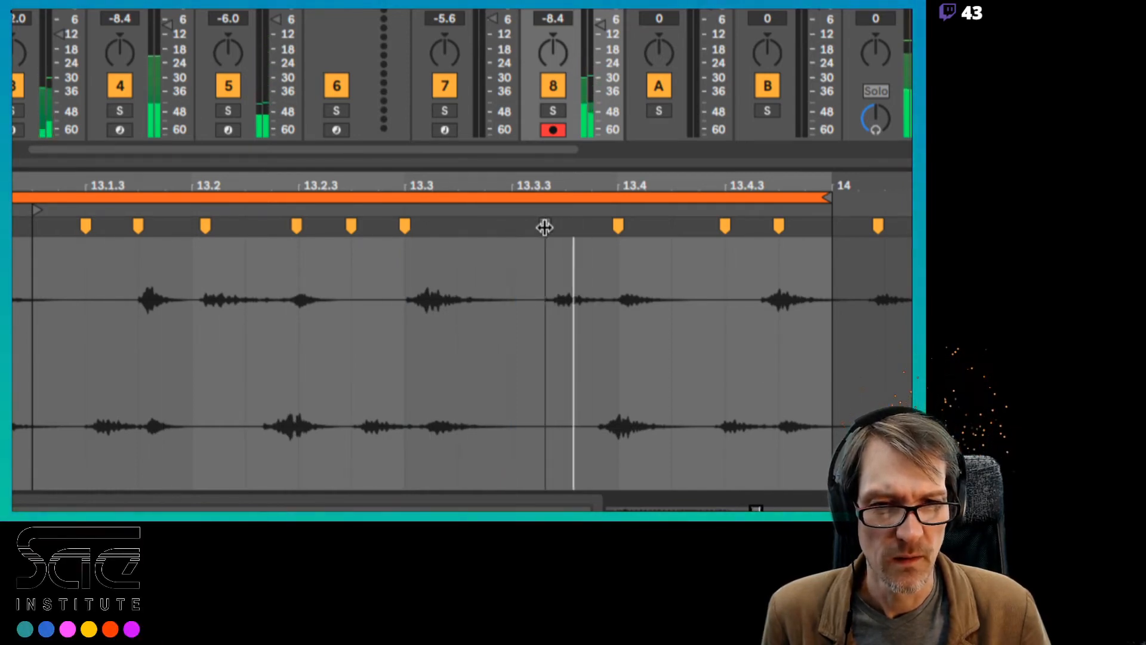
drag(545, 227, 513, 225)
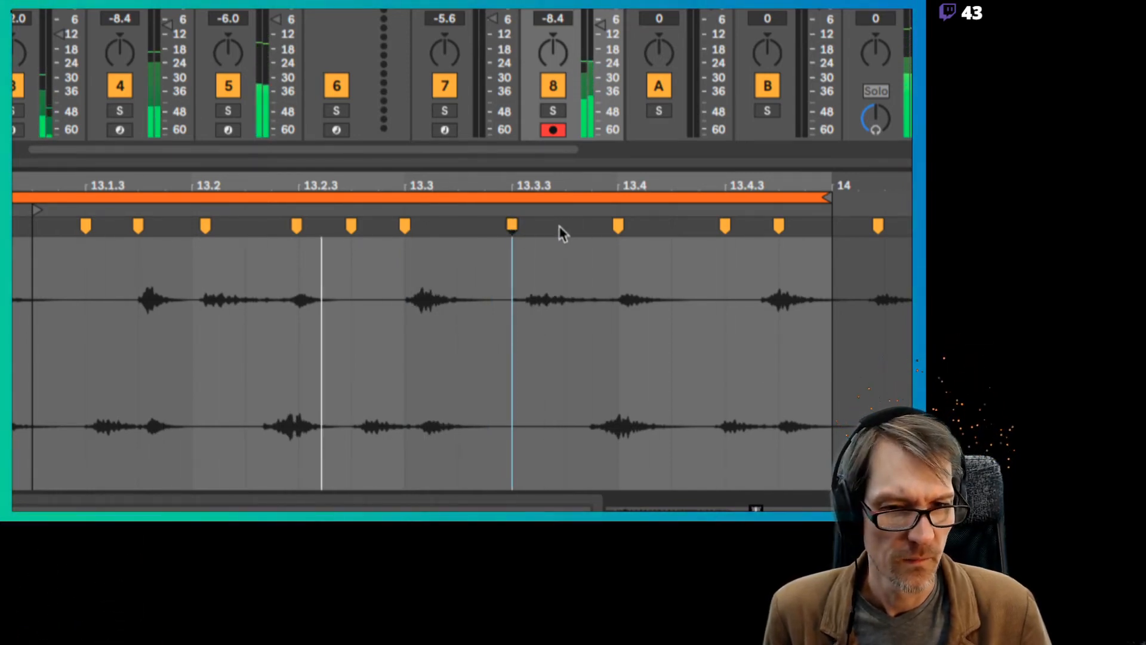
double_click(618, 226)
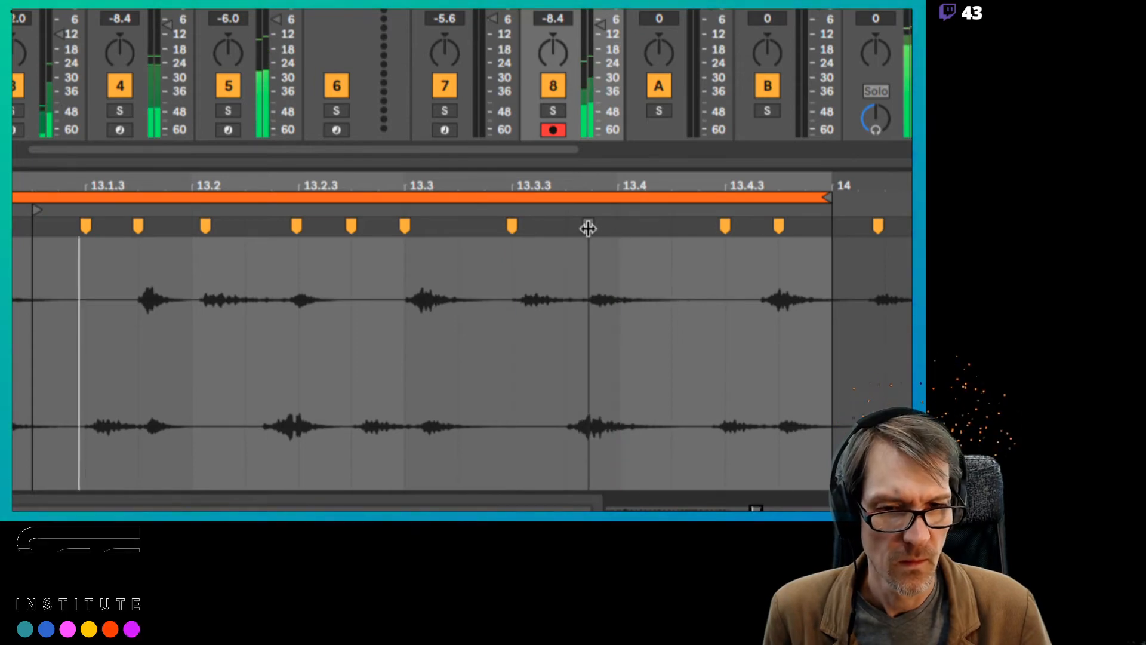
mouse_move(586, 225)
mouse_down()
mouse_move(566, 227)
mouse_move(618, 228)
mouse_up()
Re-anchor the warp markers at 13.4.3 and 13.4.4 to the onsets of the last two sounds in the loop.
double_click(725, 227)
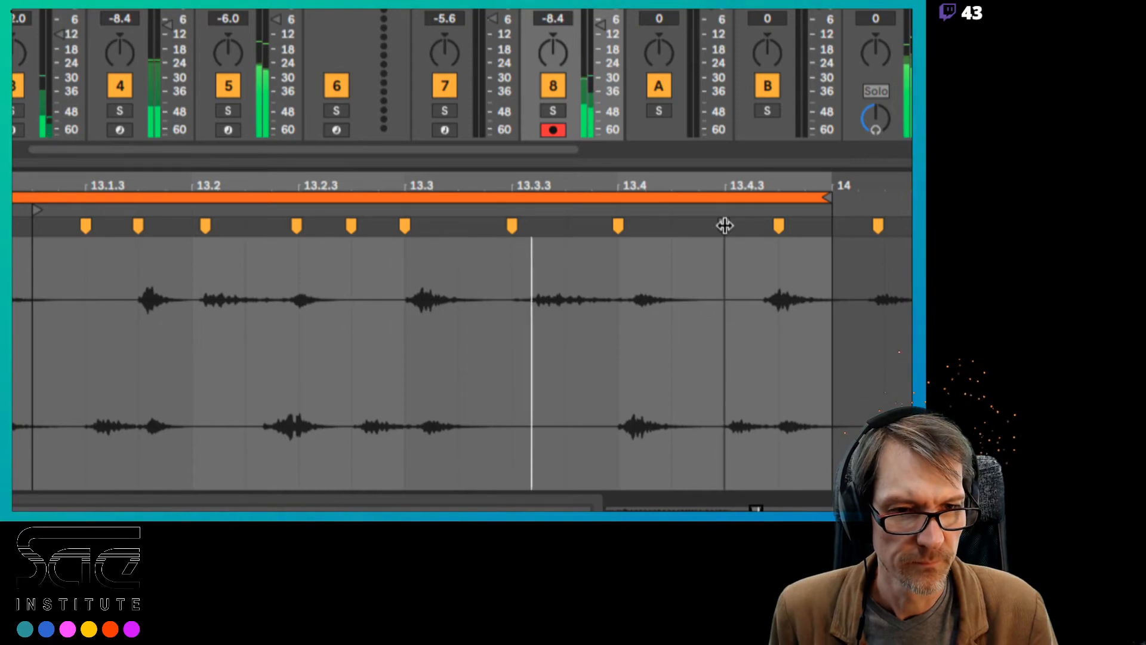
double_click(725, 225)
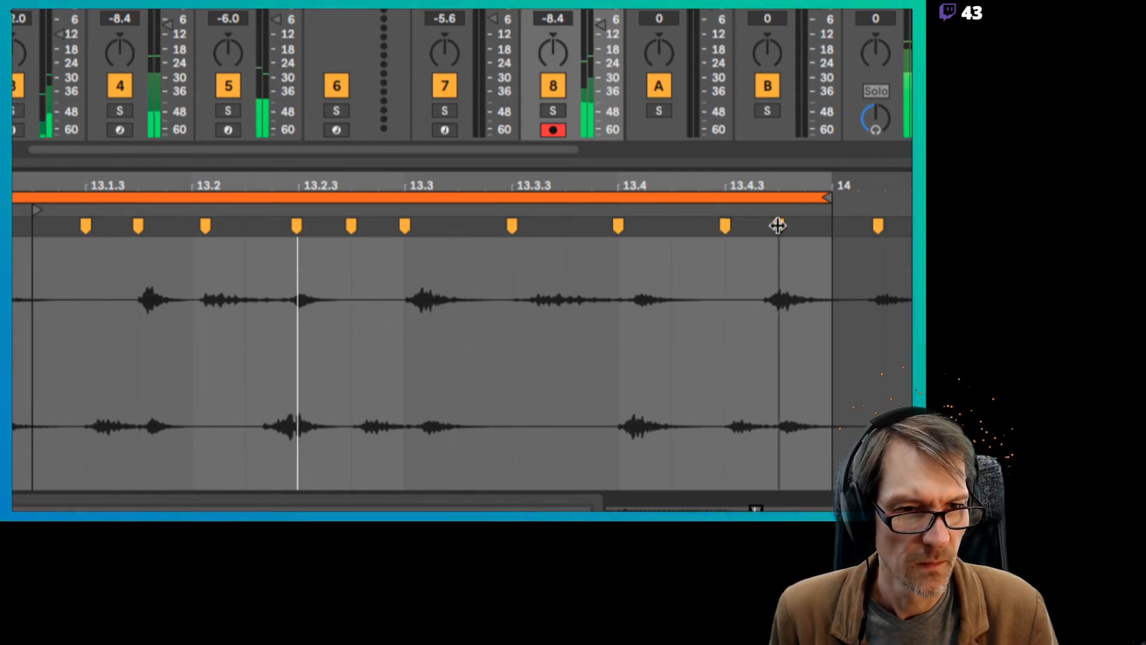
double_click(779, 225)
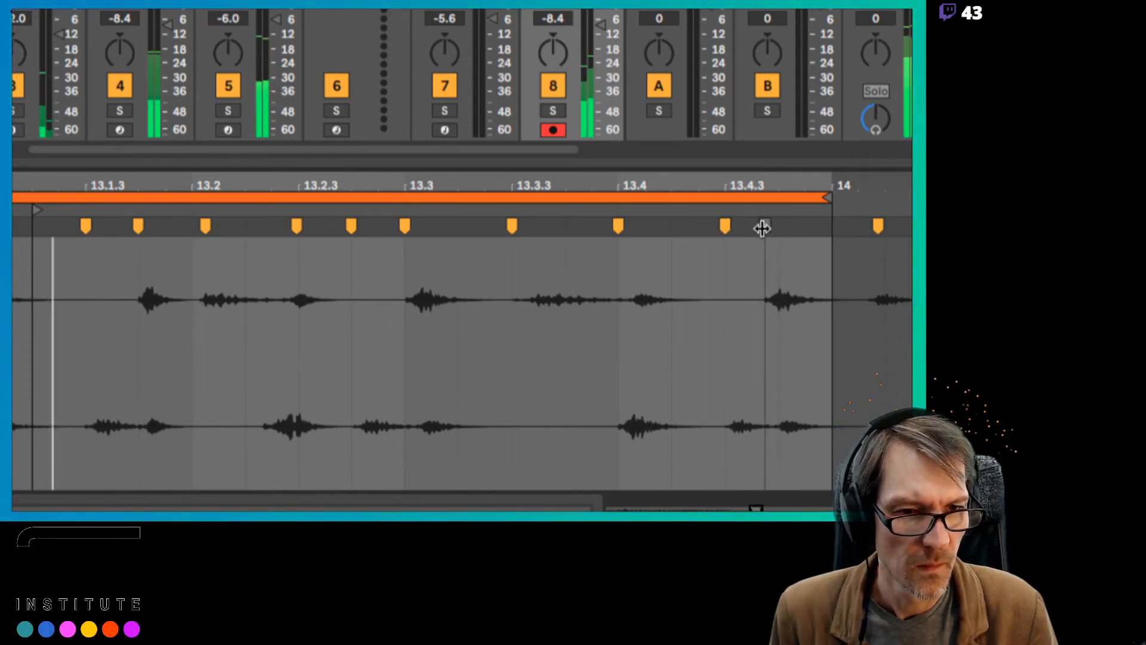
double_click(773, 227)
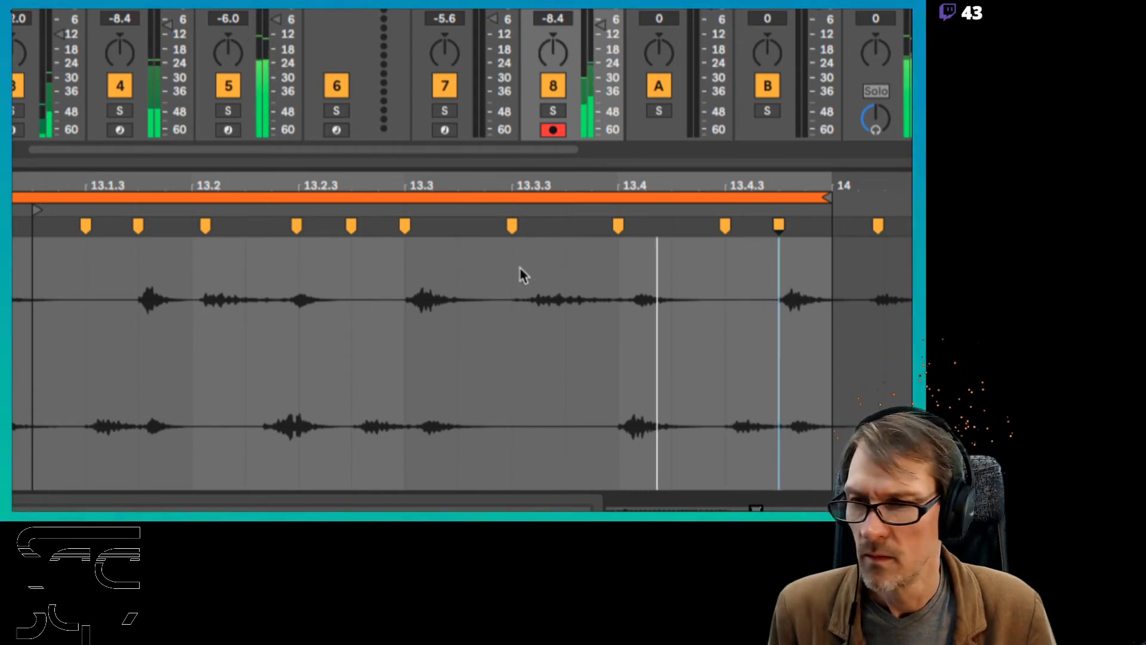
Replace the warp marker at bar 13 with one anchored to the start of the loop's first sound.
drag(317, 185, 522, 158)
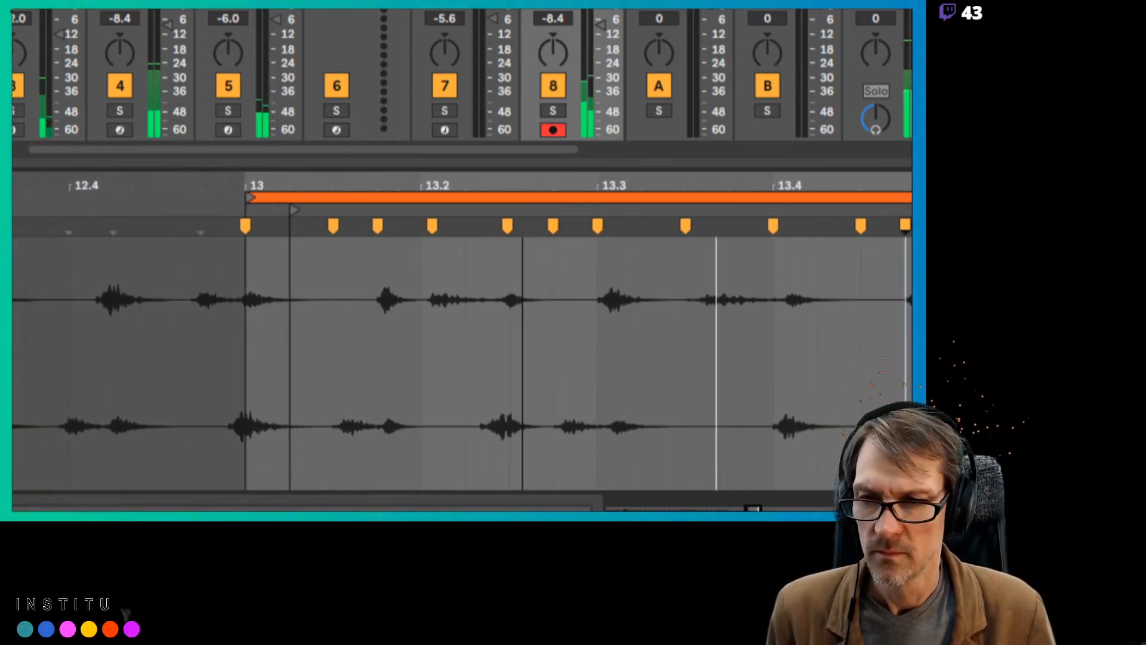
double_click(245, 226)
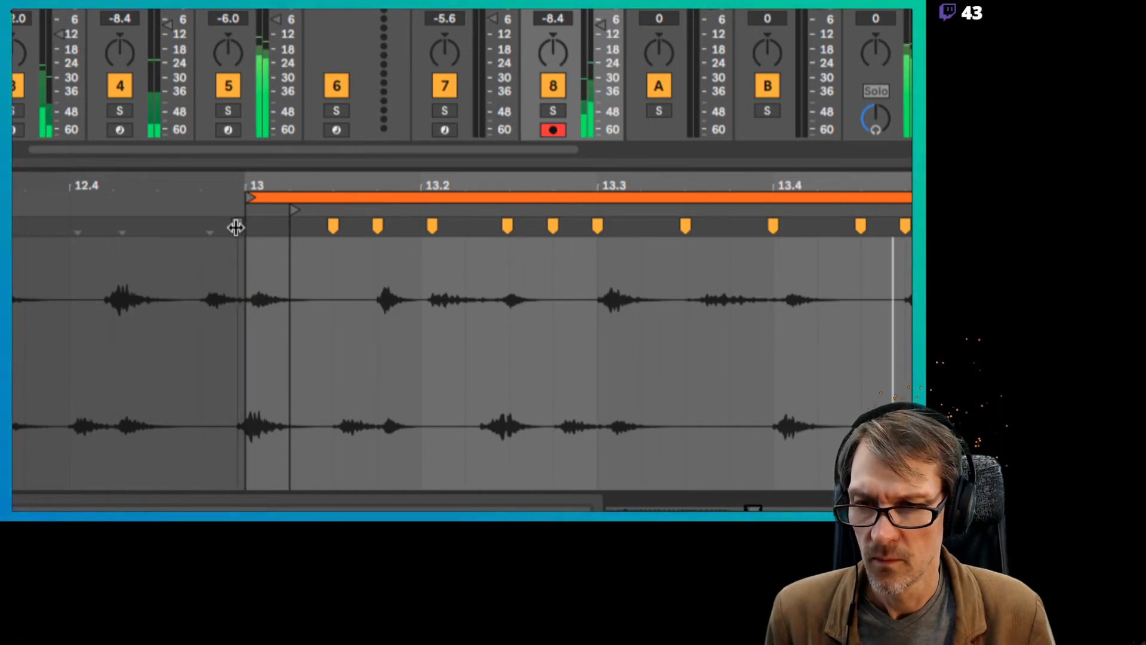
drag(237, 227, 245, 226)
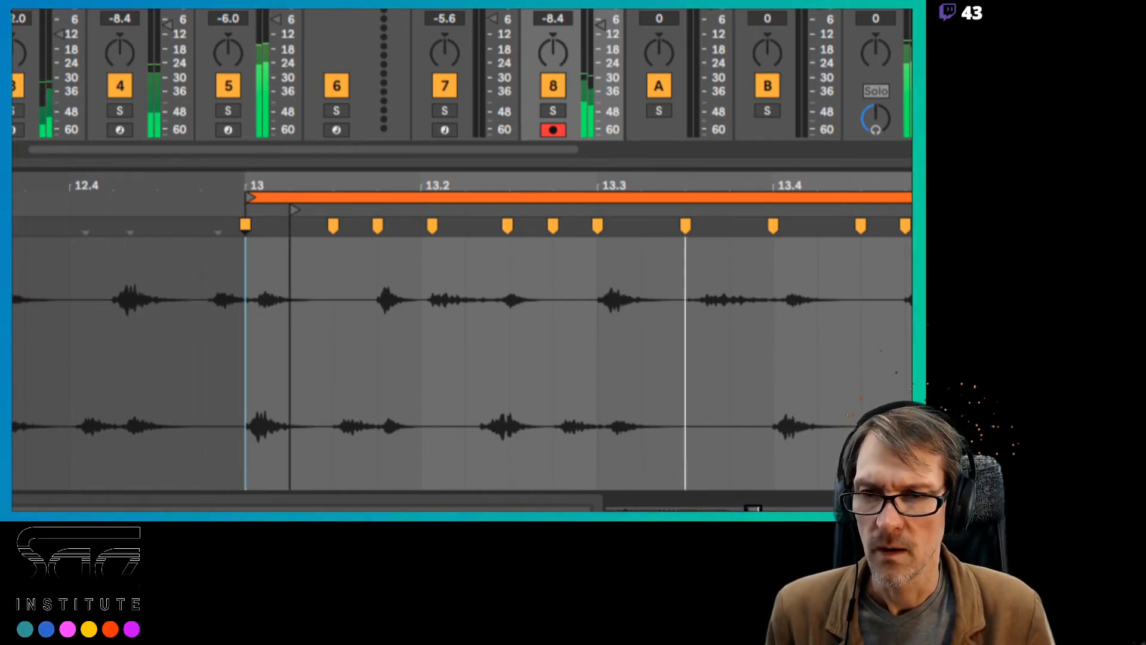
Raise the Dance FX Bnc track volume to -2.0 dB and adjust the clip's transient envelope while the track is temporarily soloed.
drag(287, 184, 287, 119)
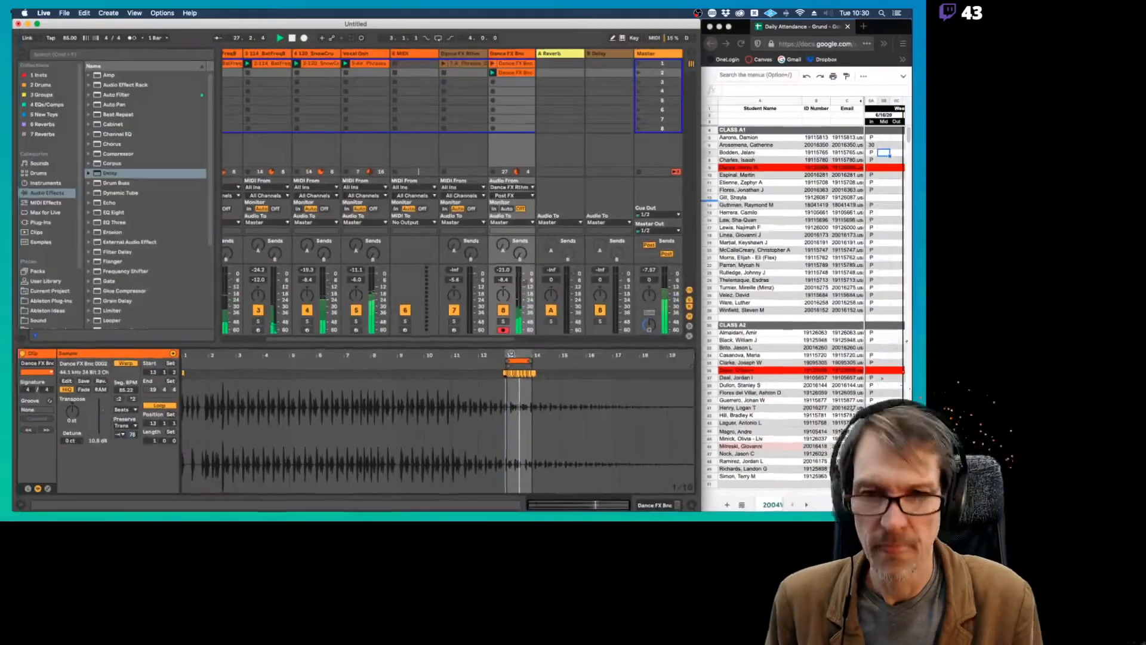
drag(525, 283, 524, 276)
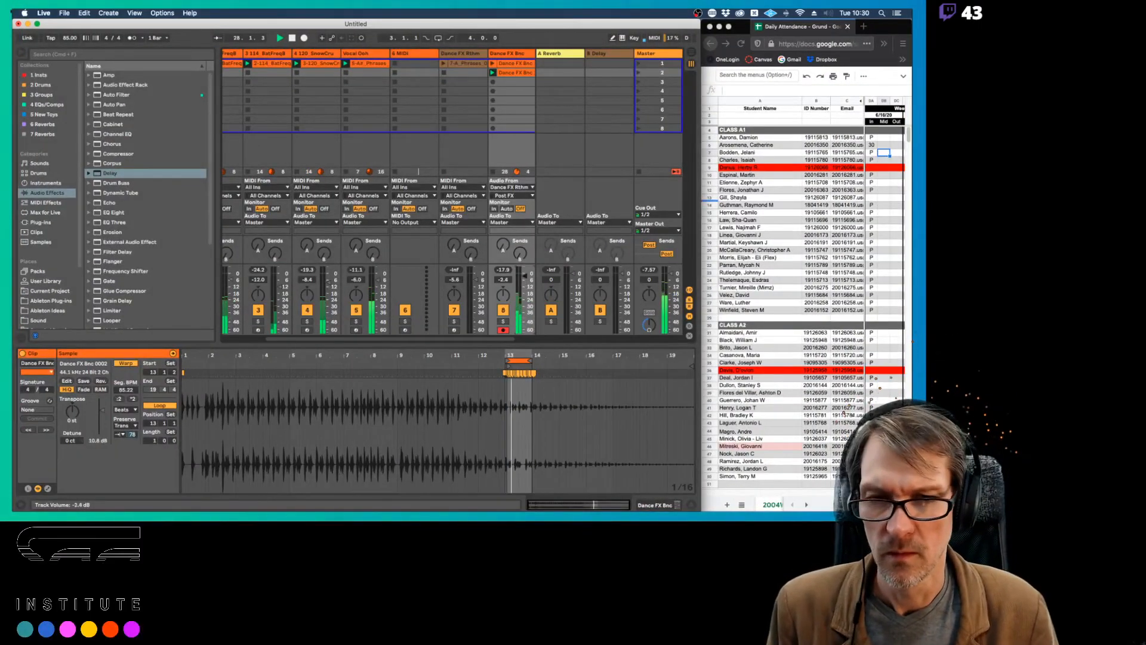
click(503, 322)
drag(127, 438, 127, 432)
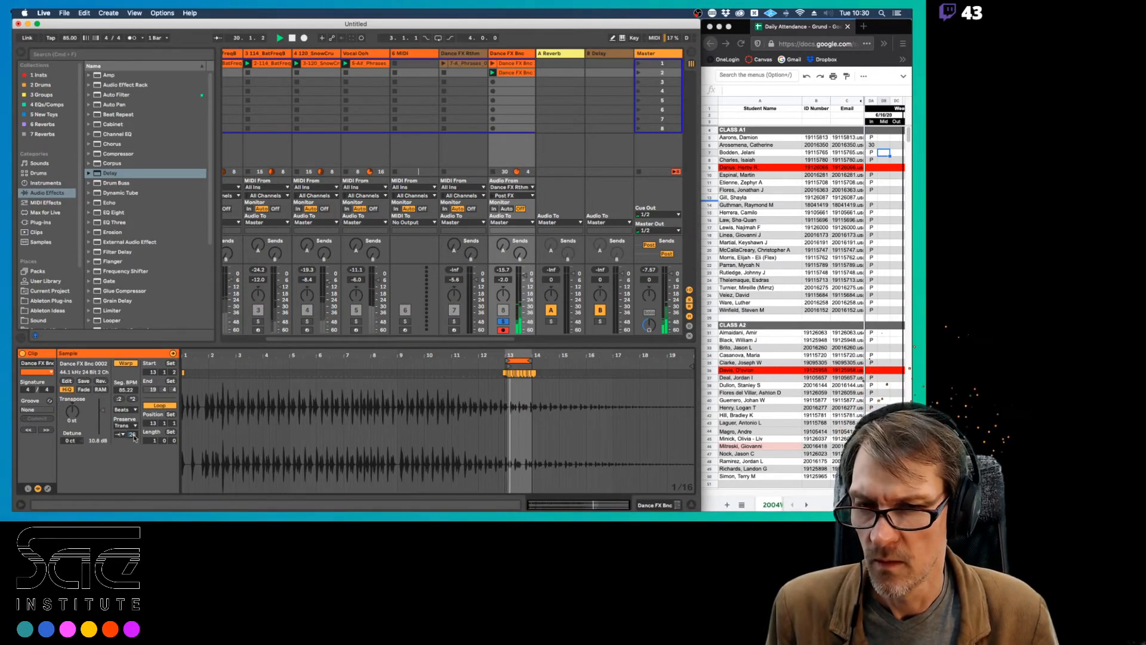
click(504, 321)
Move the Dance FX Bnc track directly in front of the Vocal Ooh track.
click(524, 53)
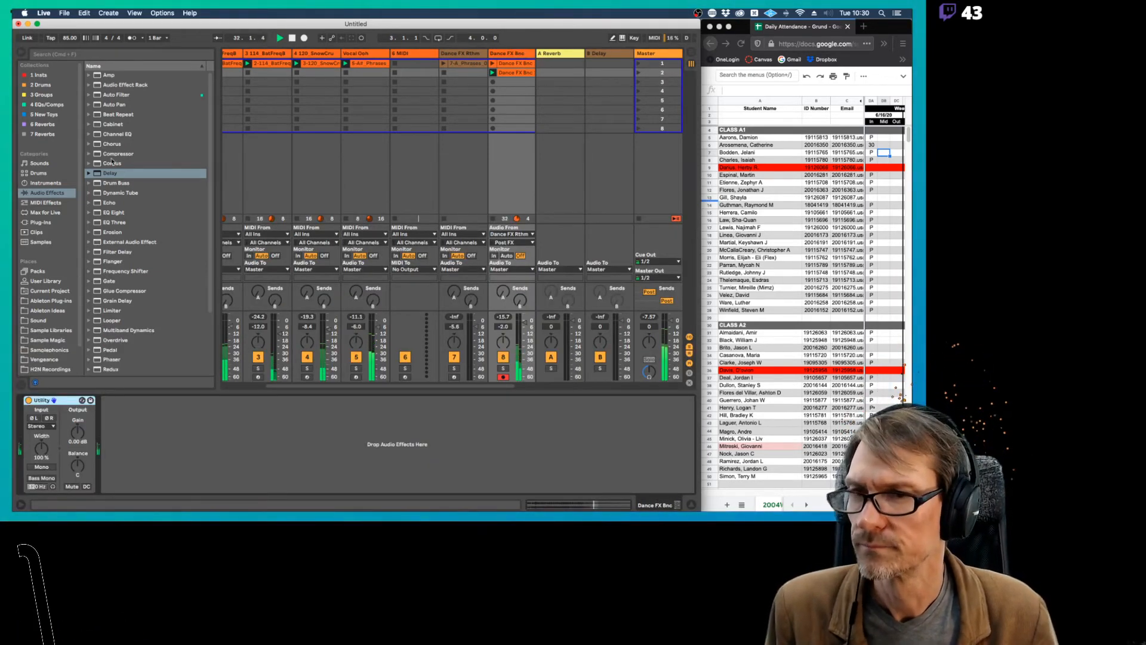
scroll(111, 164, down, 1)
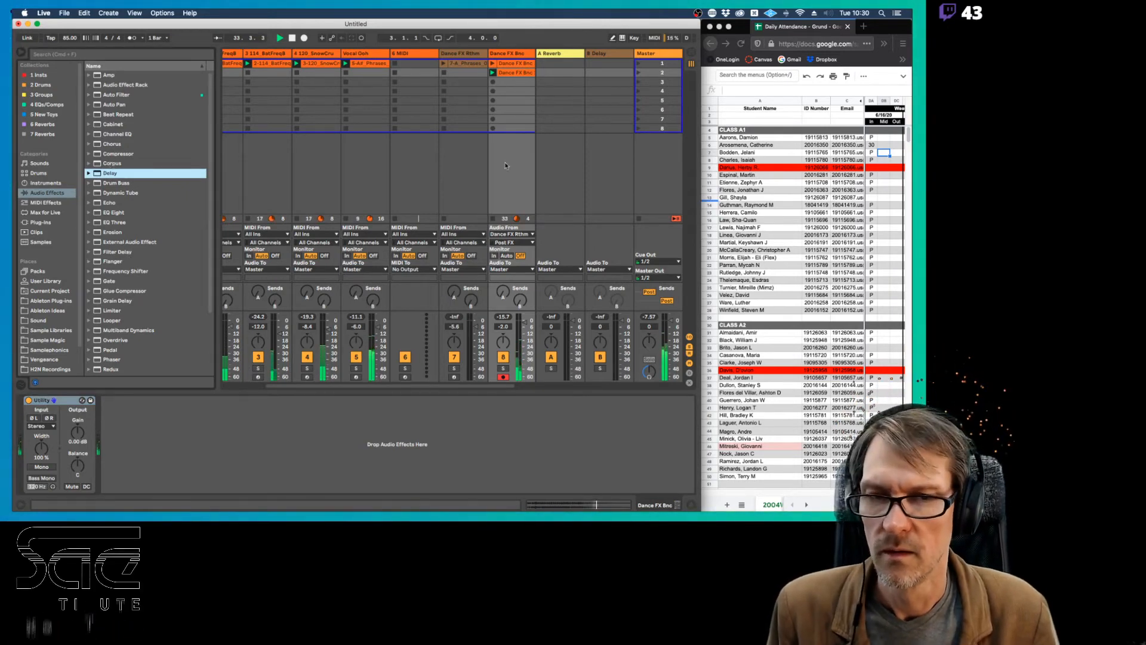
drag(512, 53, 416, 63)
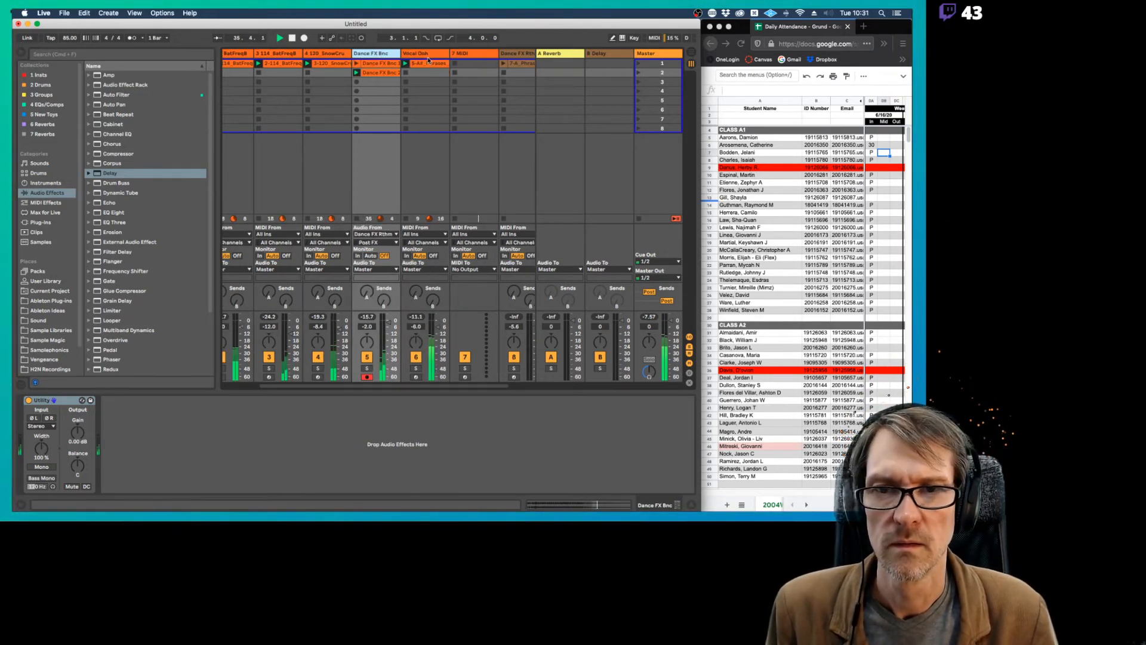
scroll(417, 64, left, 3)
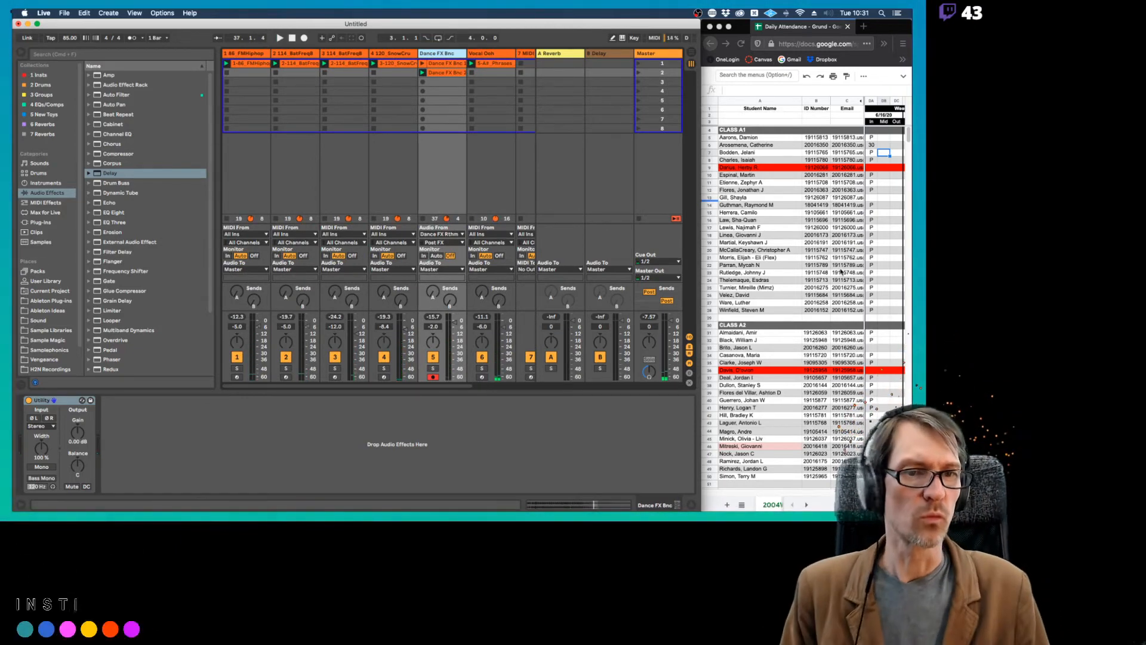
Switch to the Daily Attendance sheet in Firefox and enter P for the Class A1 student in row 13.
click(873, 199)
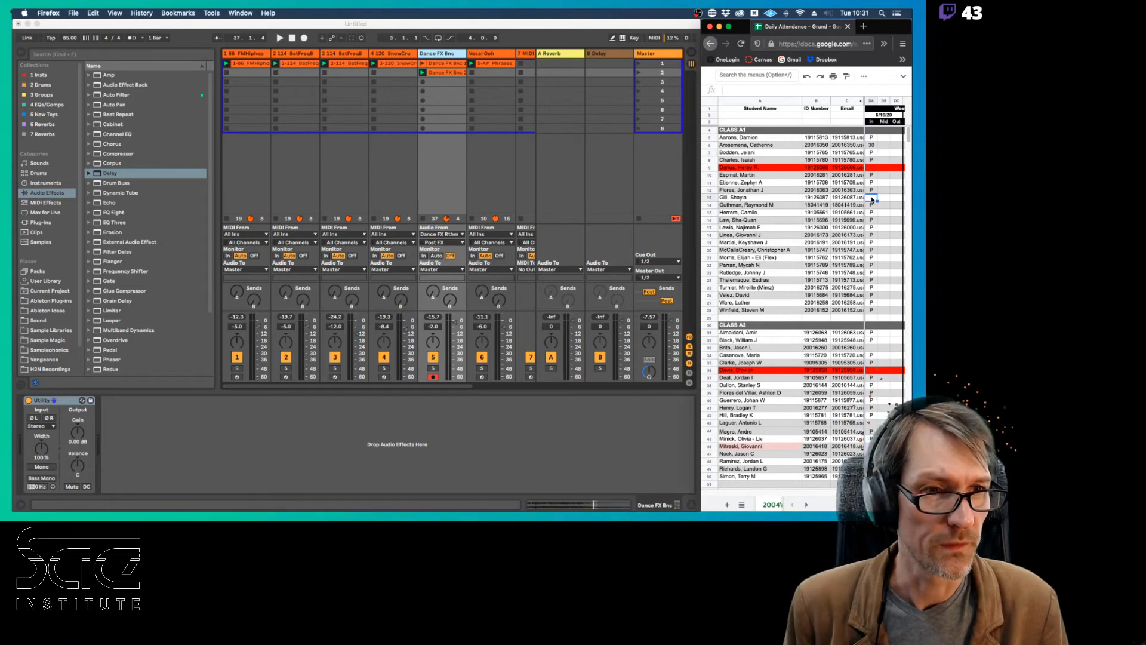
text(P)
key(Return)
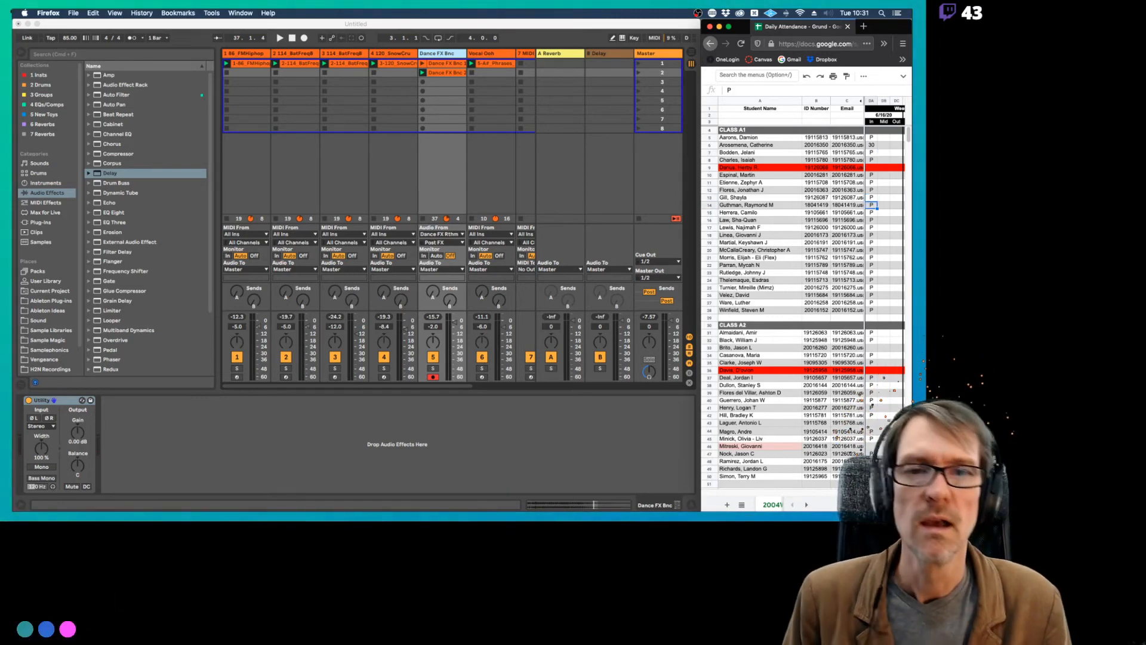
Switch to Preview and page through C1 L39 Sampling 2.pdf to review the Simpler Slice Mode instructions.
key(super+Tab)
key(super+Tab)
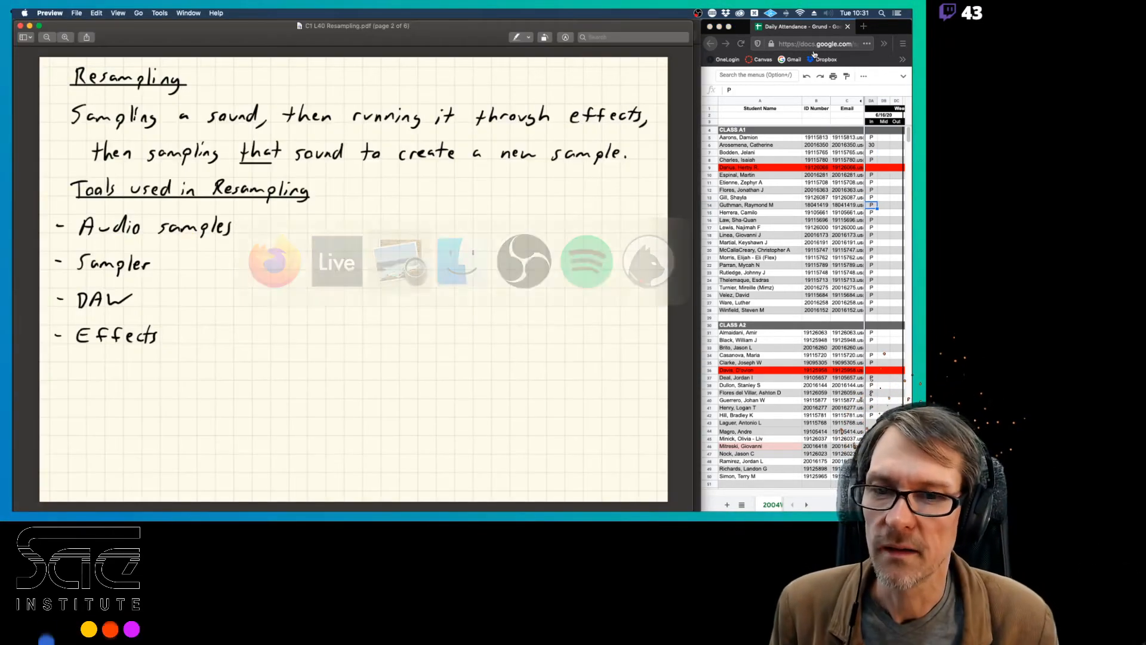
drag(481, 39, 485, 57)
click(465, 37)
key(Down)
key(Down)
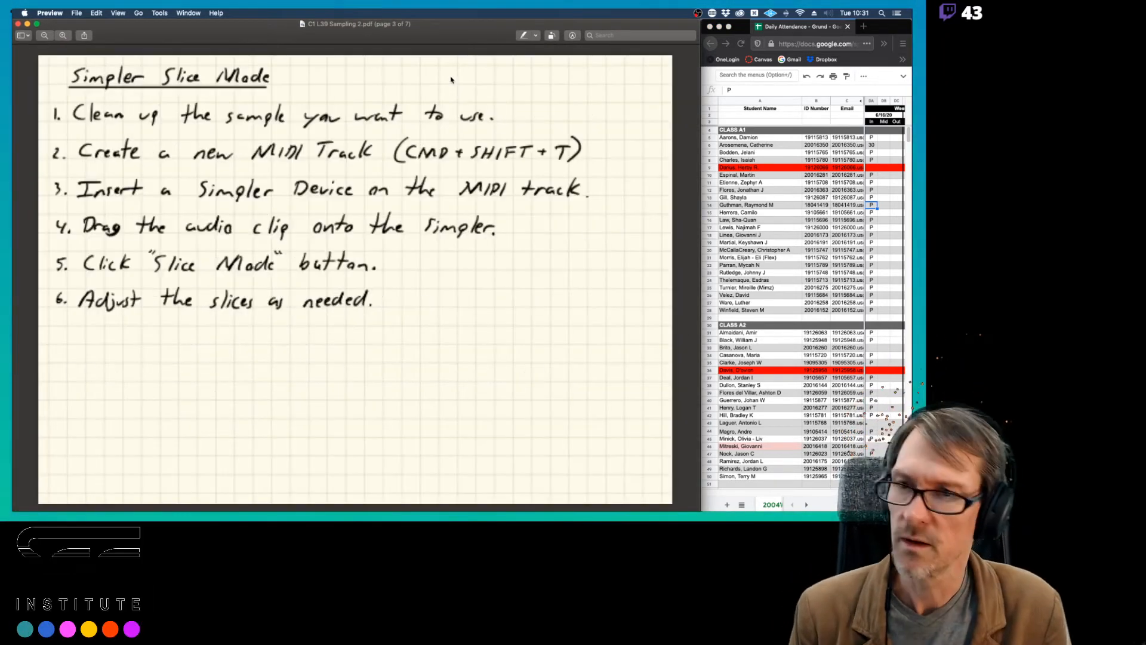
key(Down)
key(Up)
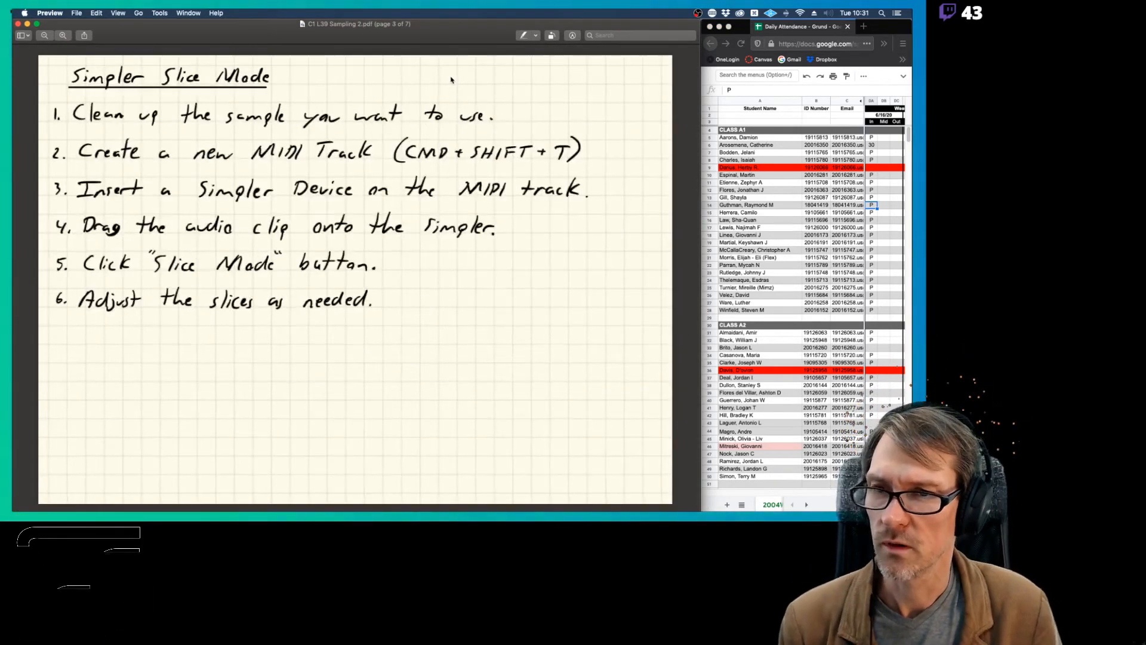
key(Down)
key(Down)
key(Up)
key(Up)
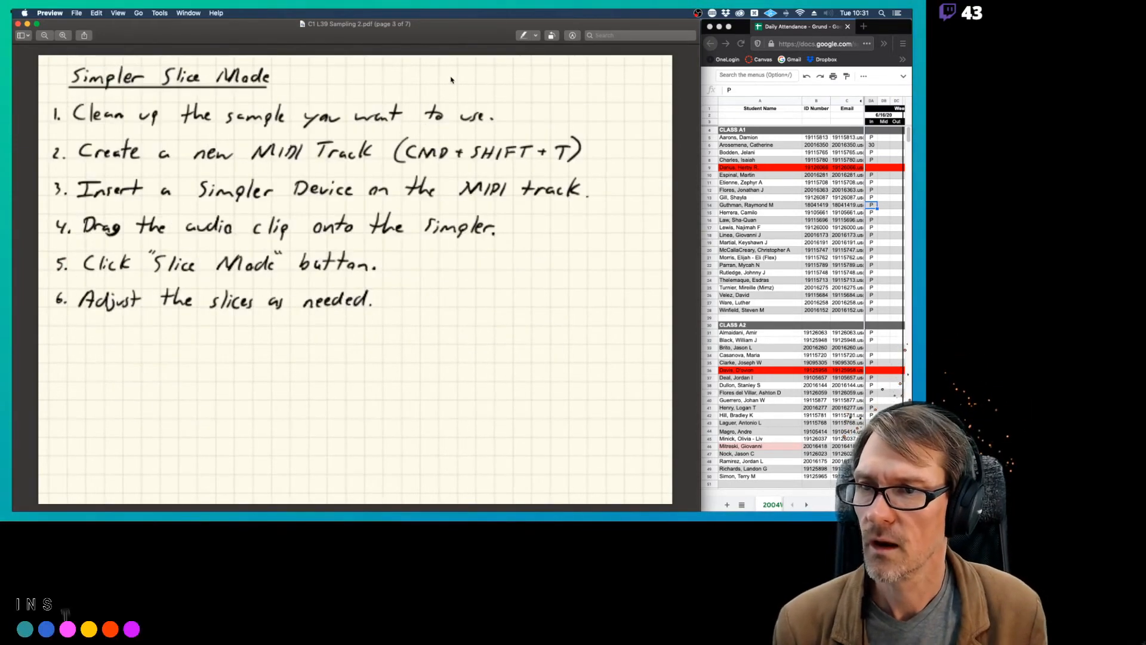
Switch to Live, insert a new MIDI track after the Dance FX Bnc track and load an Instrument Rack onto it.
key(Down)
key(Up)
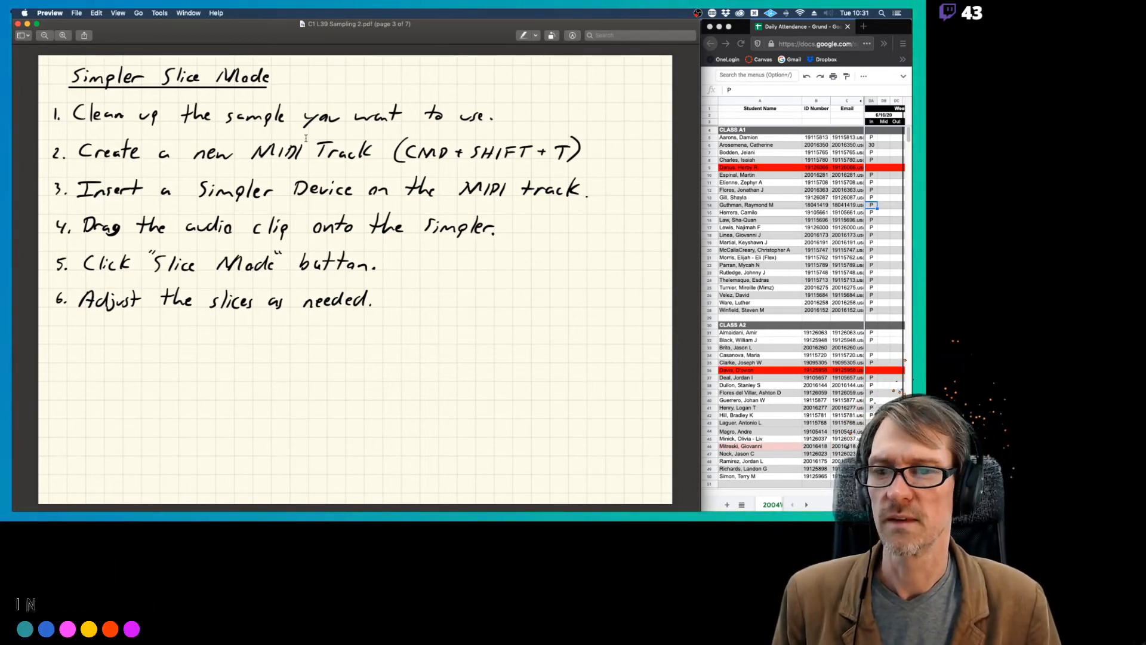
key(super+Tab)
key(super+Tab)
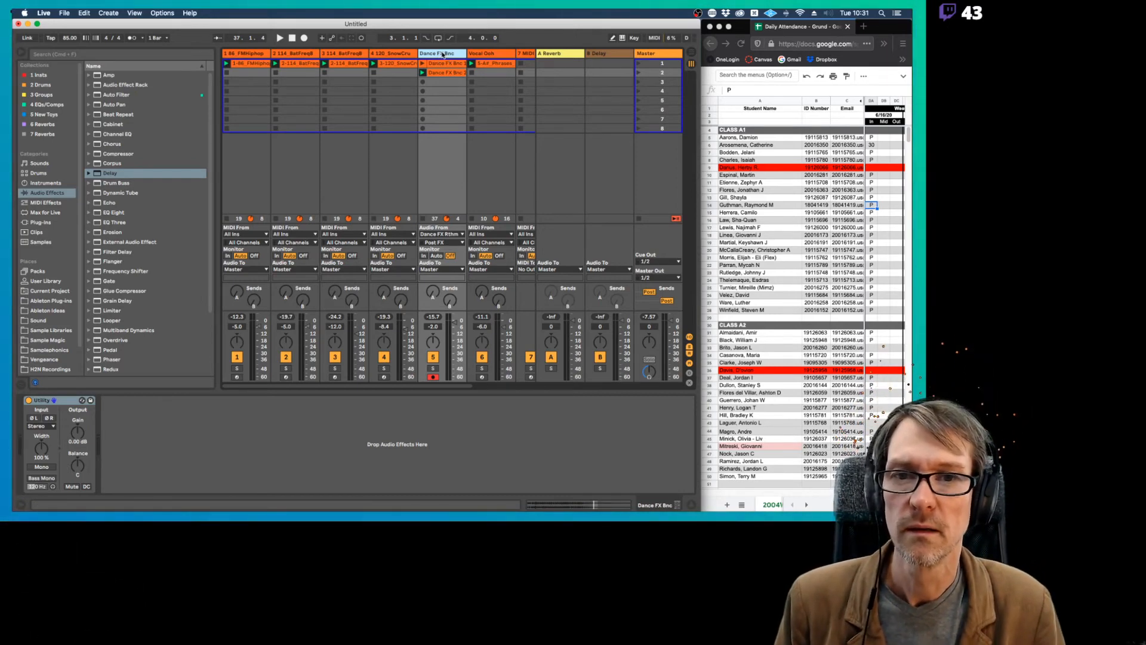
key(super+t)
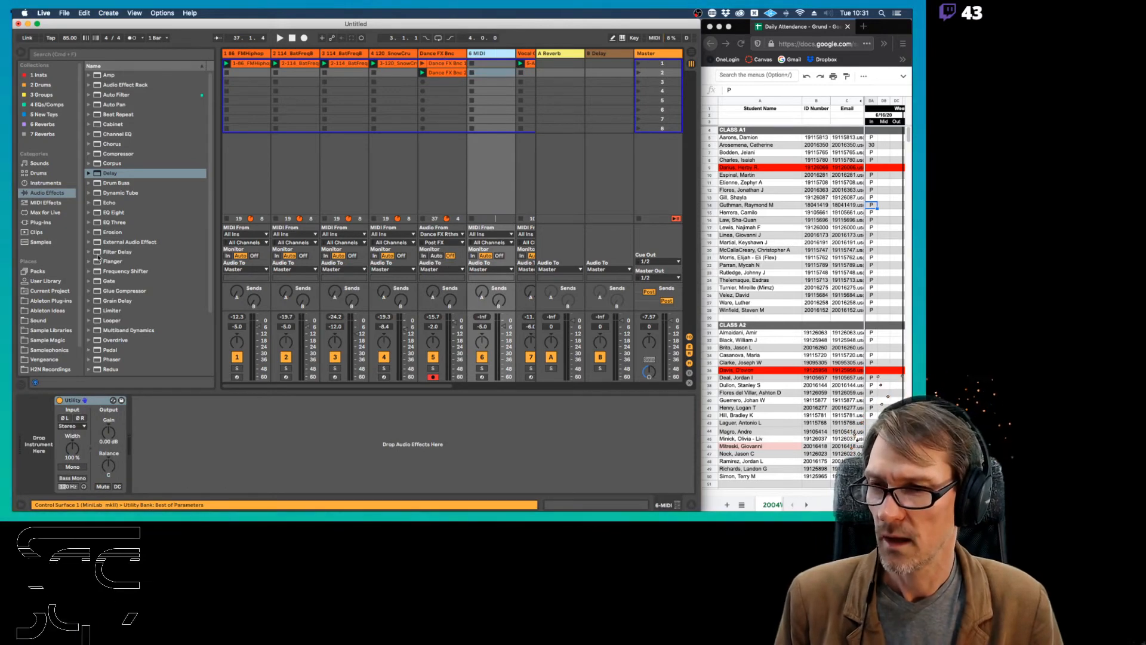
click(46, 183)
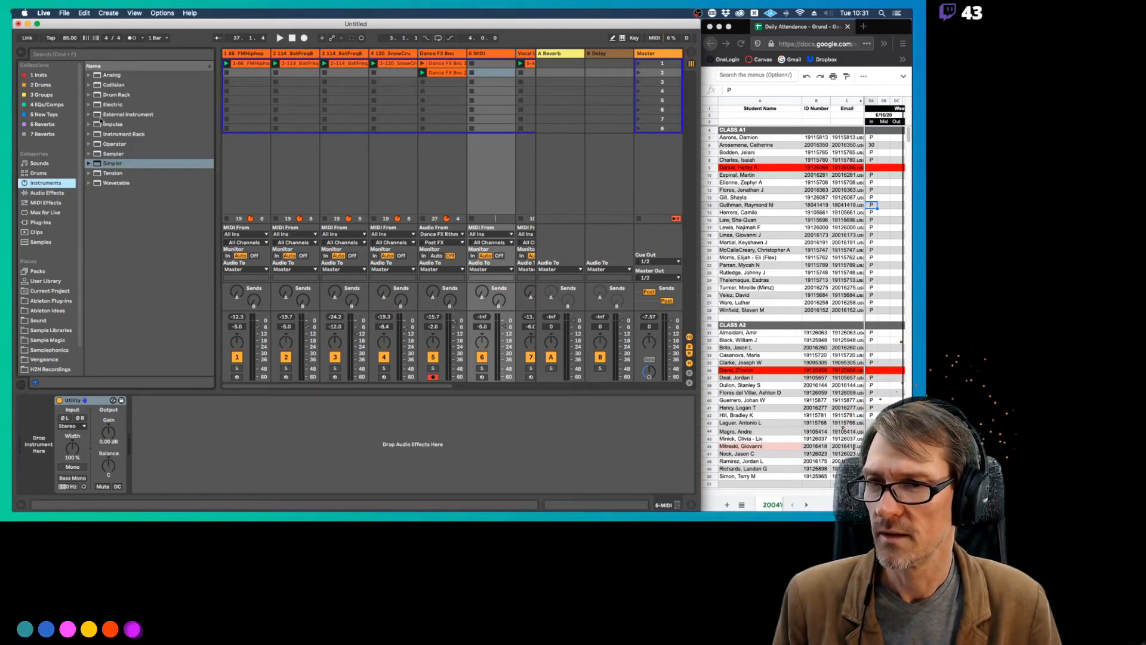
drag(97, 136, 50, 438)
key(super+Tab)
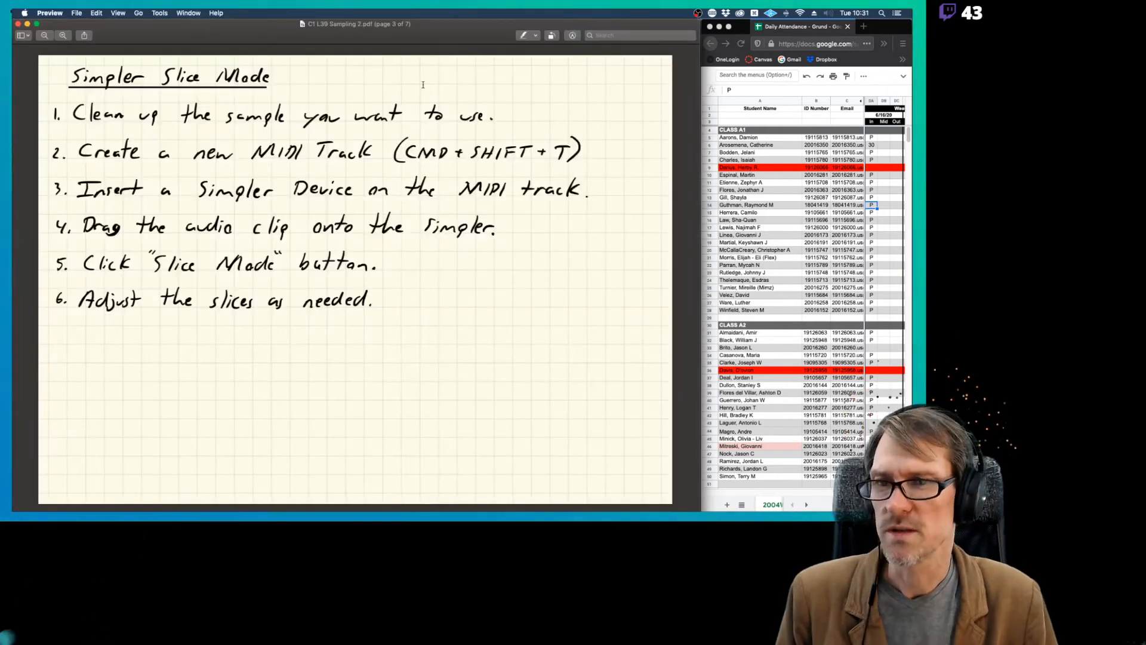
key(super+Tab)
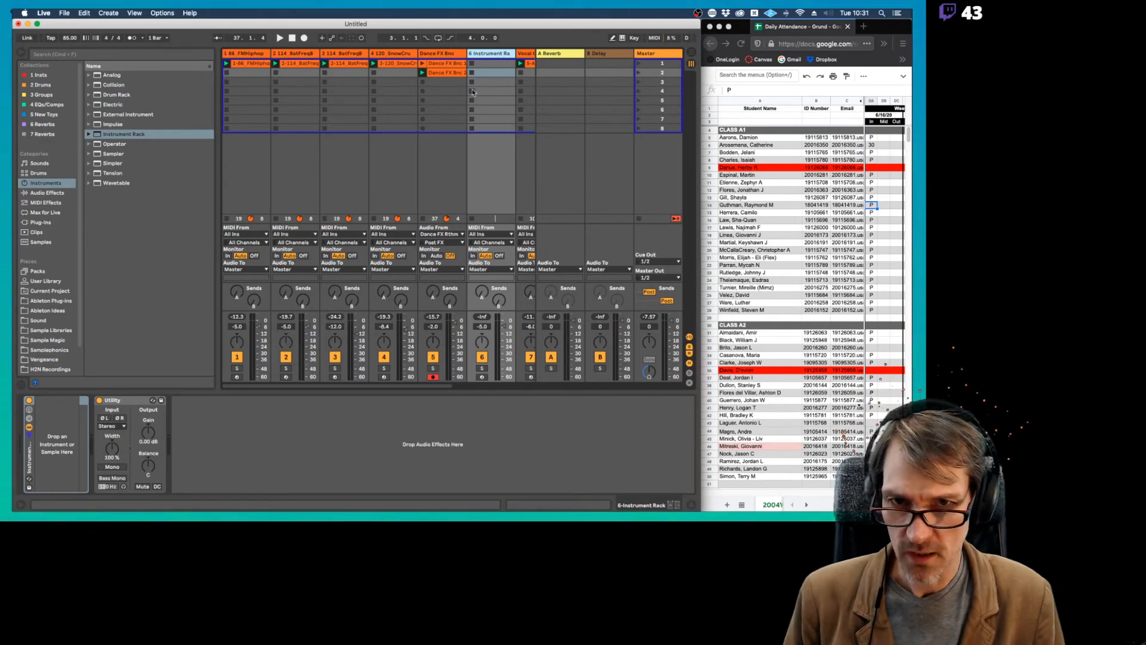
Insert an audio track after the Instrument Rack track and open the drum Beats loops of TribalHouse_Noiiz in the Samplephonics library.
scroll(473, 92, right, 5)
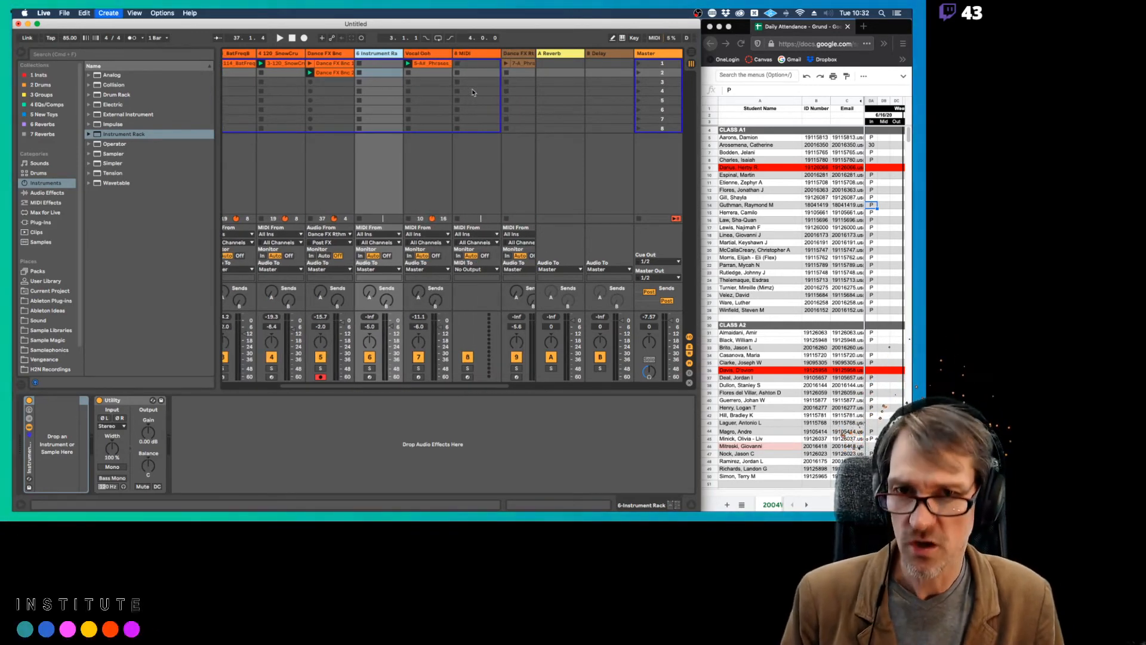
key(super+t)
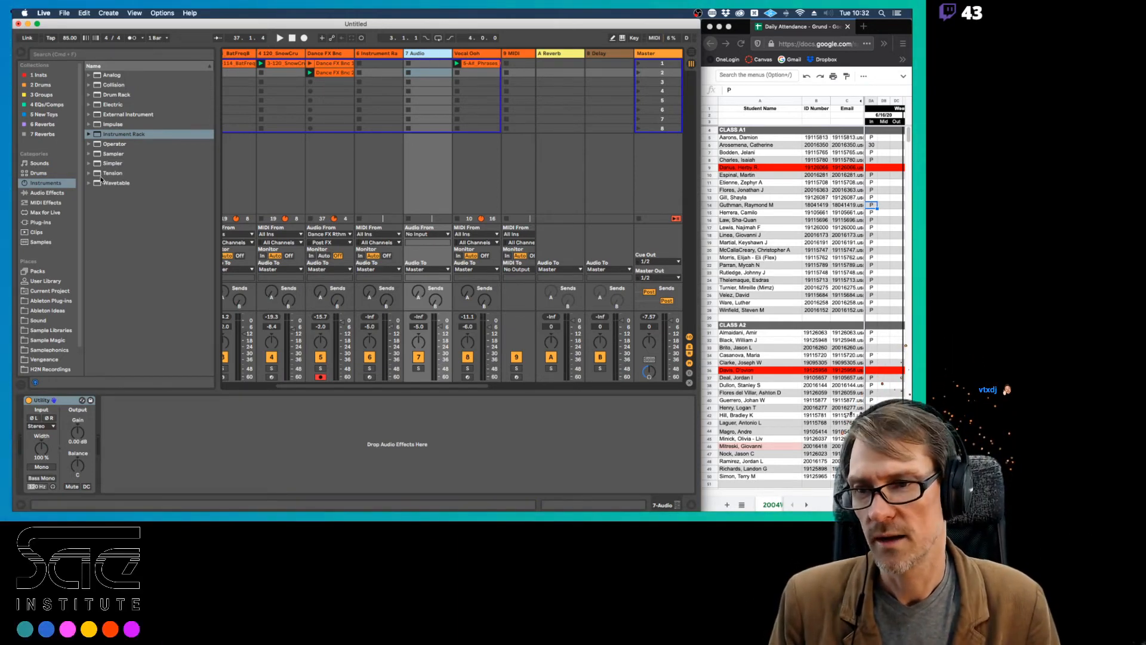
click(44, 339)
scroll(42, 331, down, 2)
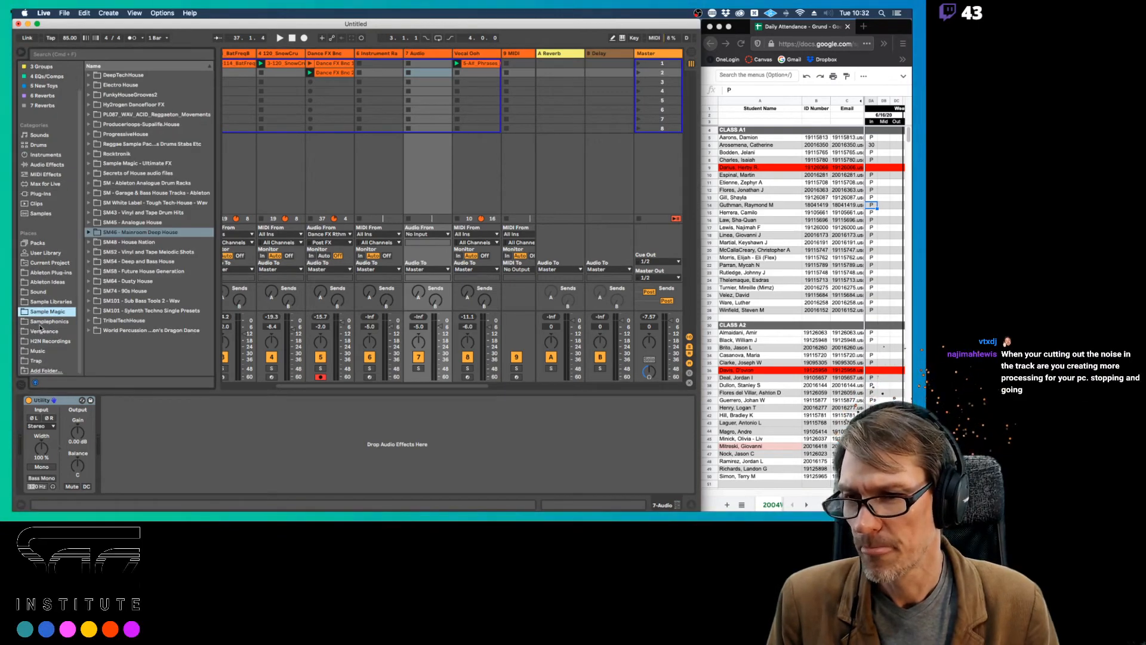
click(42, 323)
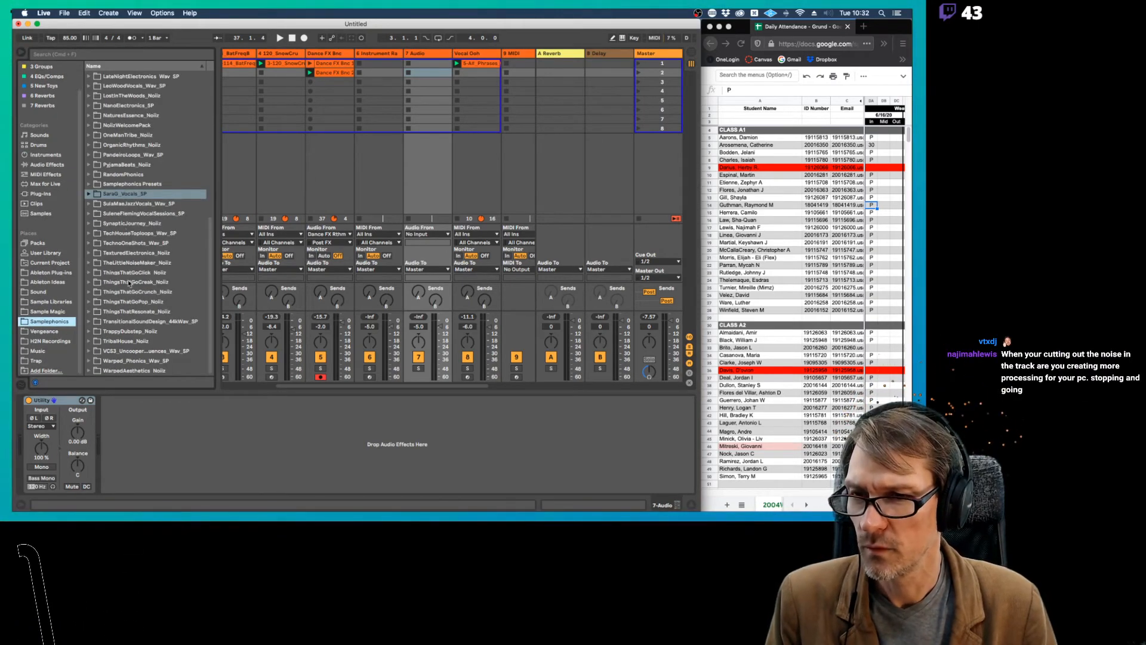
click(91, 321)
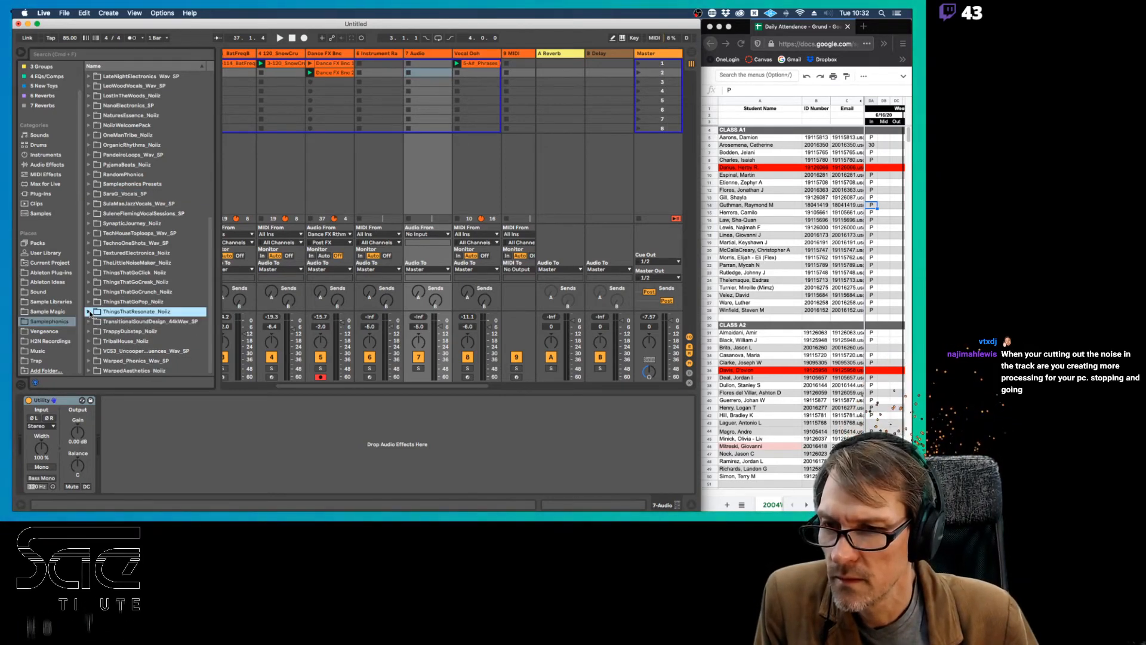
click(89, 342)
scroll(114, 334, down, 2)
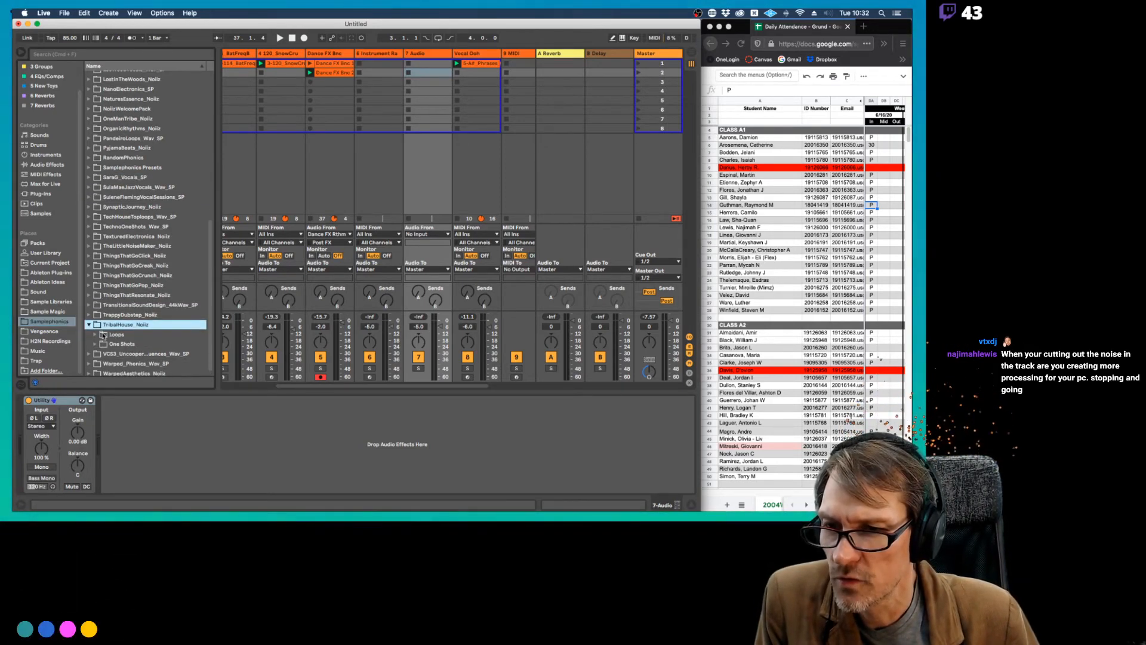
click(94, 334)
scroll(95, 333, down, 5)
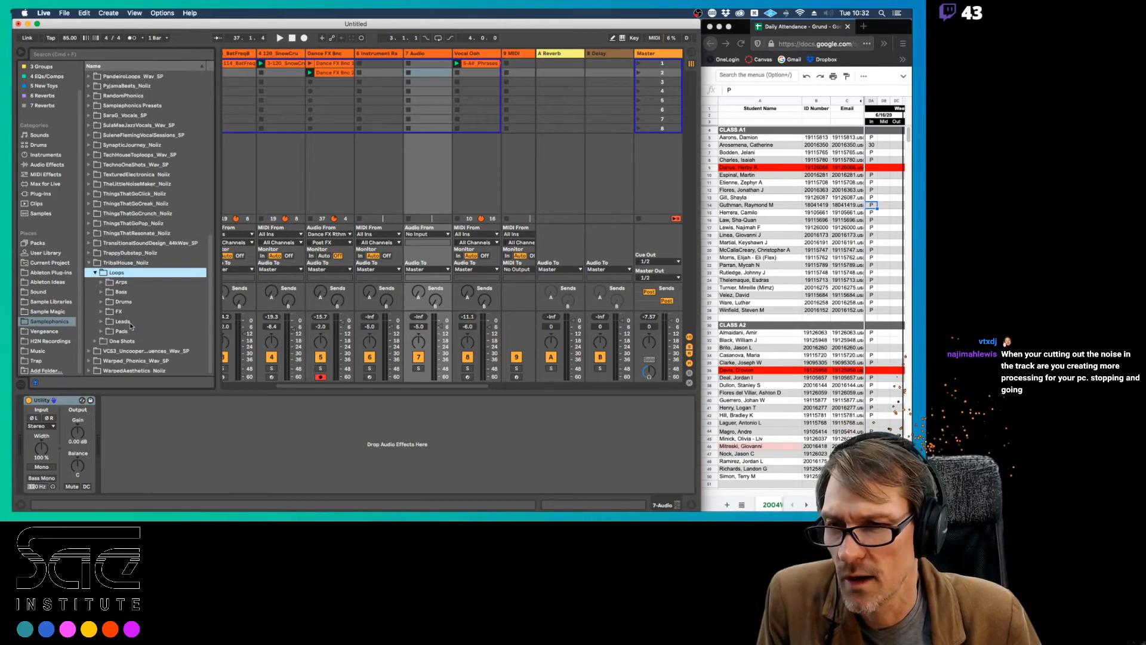
click(102, 302)
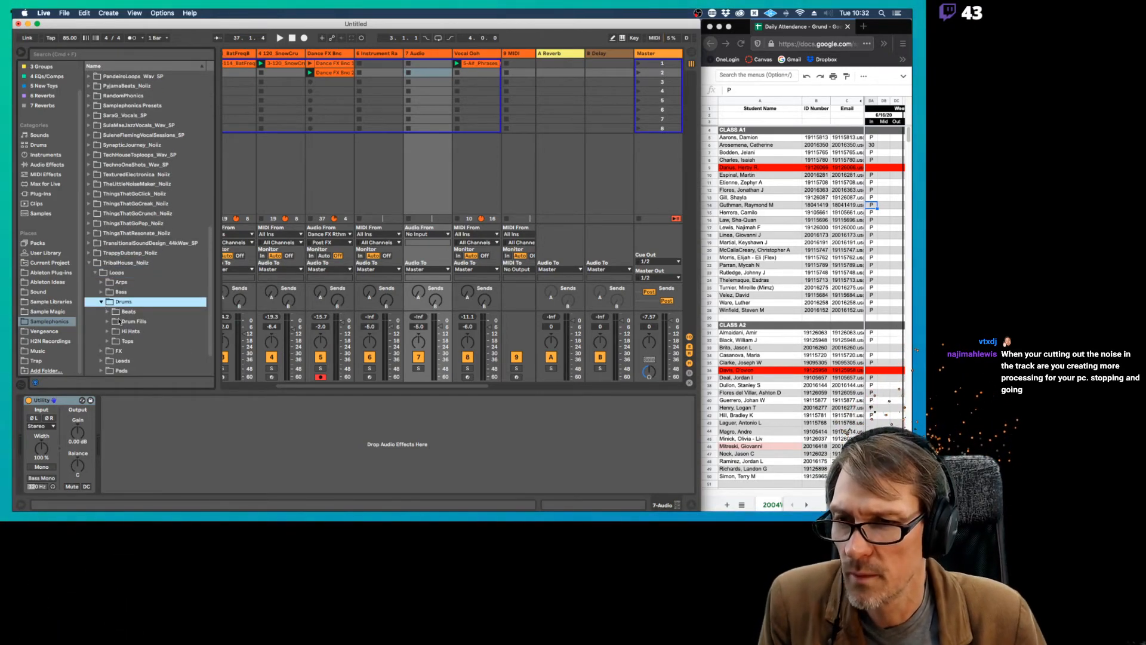
click(108, 312)
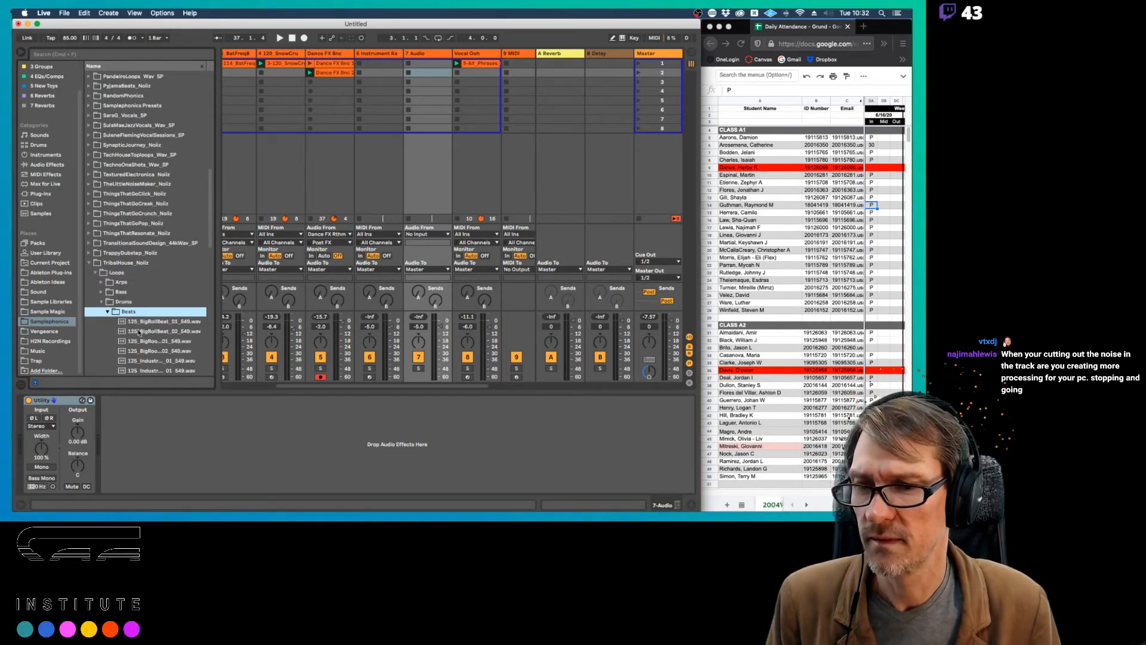
Audition several BigRoll, Industrial and Minimal beats in the TribalHouse_Noiiz Beats folder.
click(142, 332)
scroll(144, 310, down, 5)
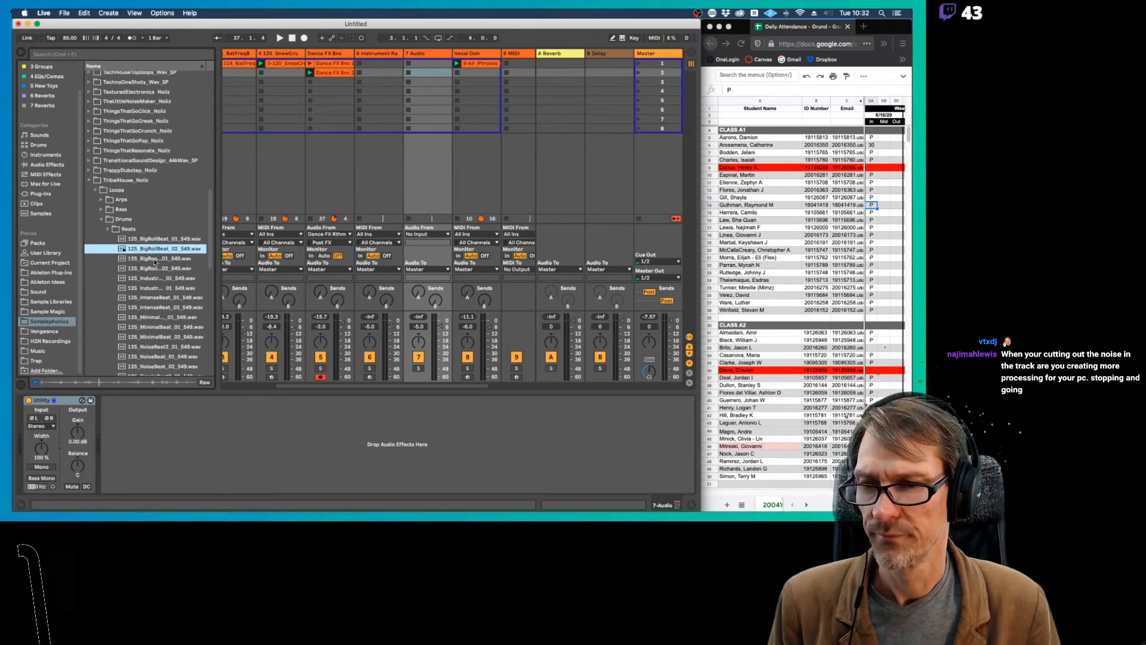
click(151, 261)
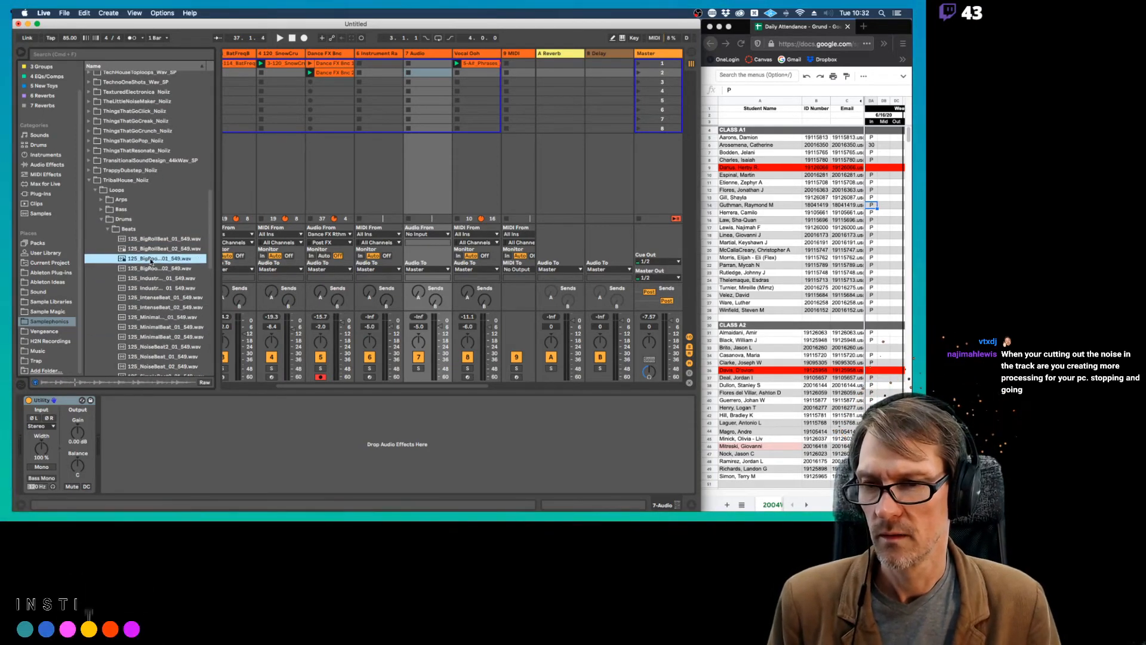
click(141, 279)
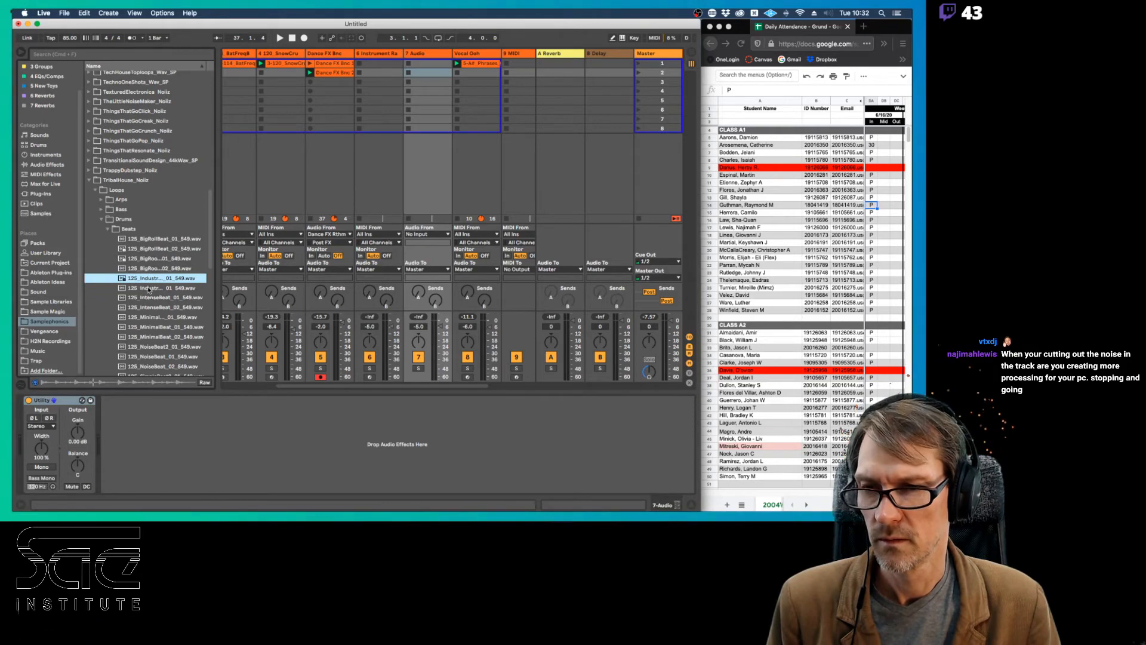
click(144, 288)
click(147, 325)
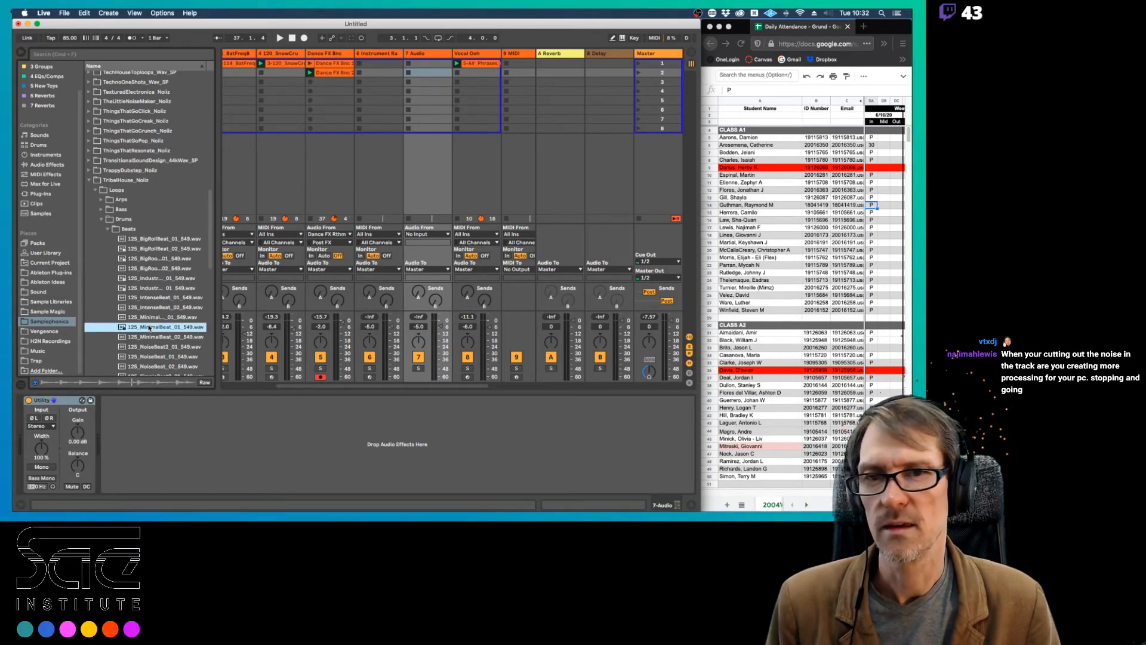
Try the 125_MinimalBeat_01 loop in the second slot of the new audio track and delete the clip.
drag(149, 327, 432, 73)
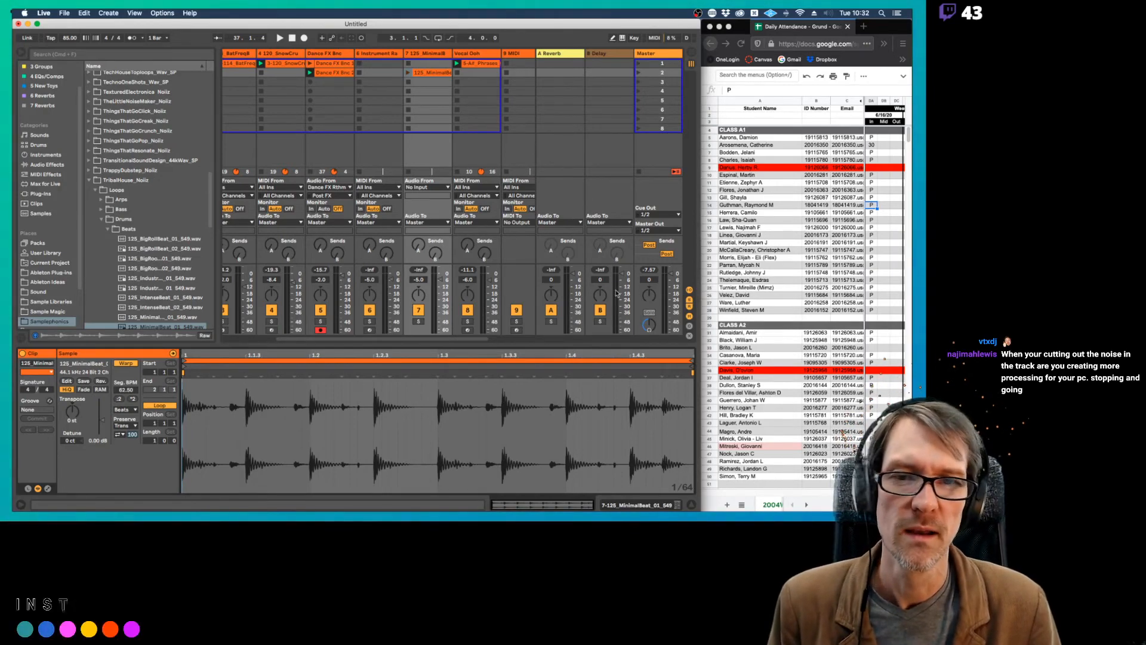
click(437, 75)
key(Delete)
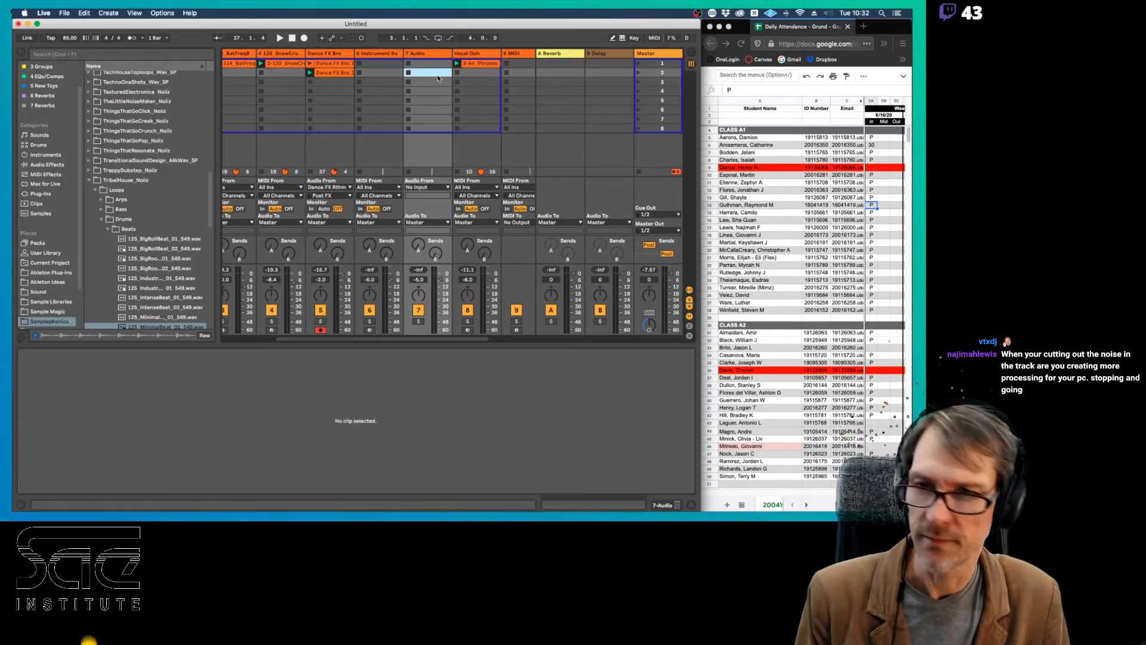
Close the TribalHouse_Noiiz folders and look through the Random and Vinyl folders of Sample Libraries for a sample.
click(102, 220)
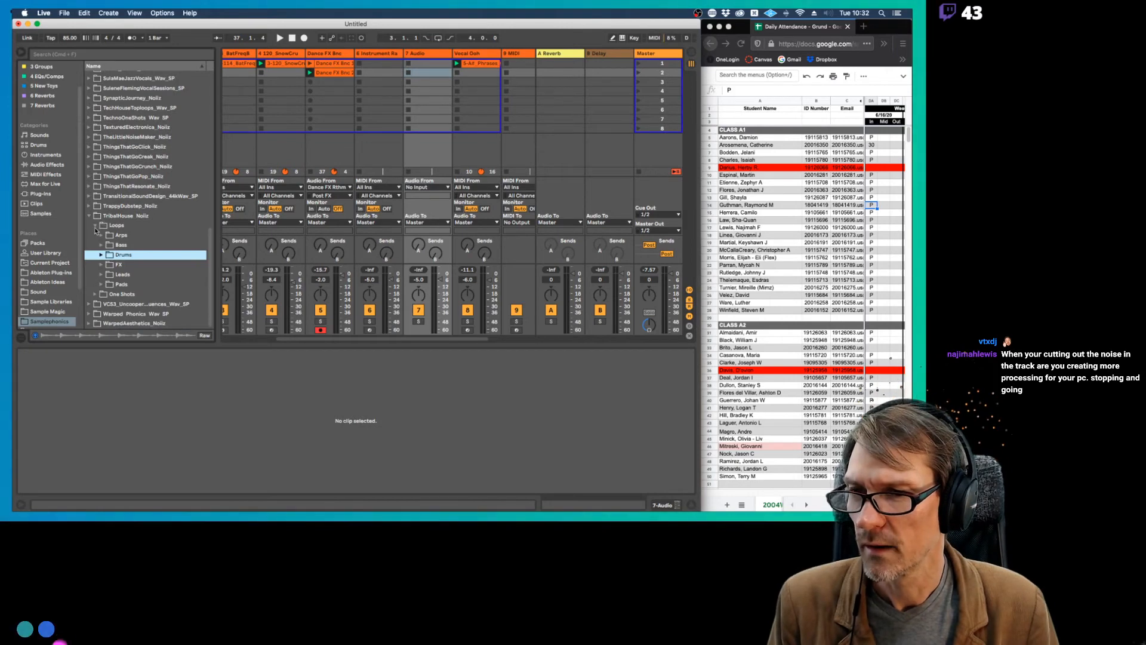
click(95, 227)
click(90, 274)
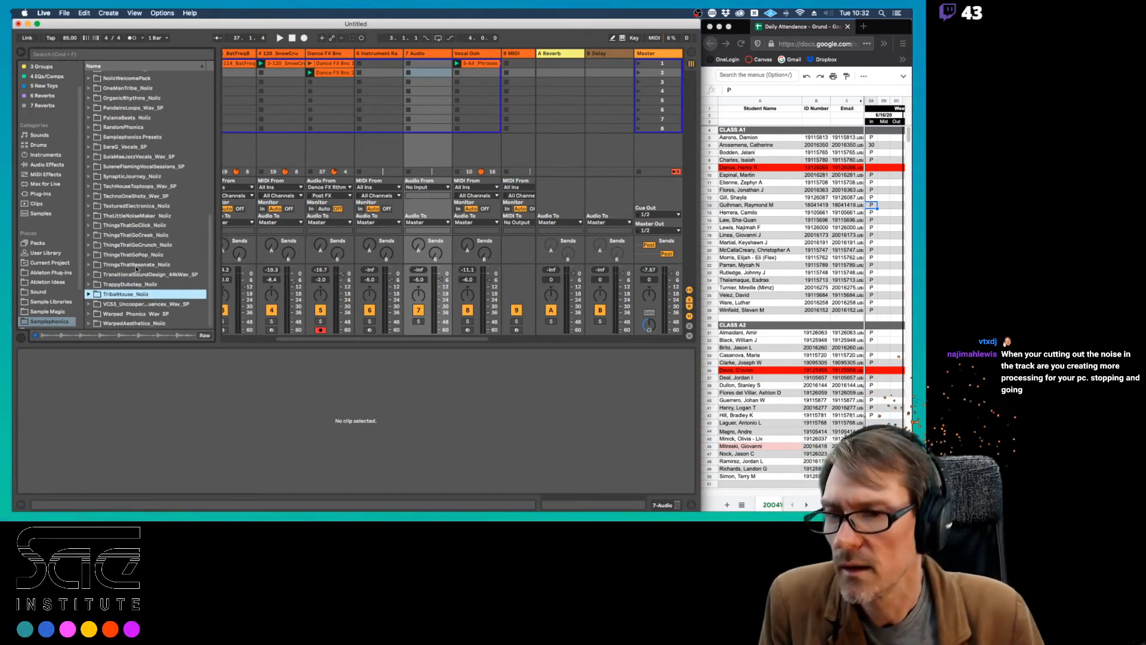
scroll(137, 269, up, 15)
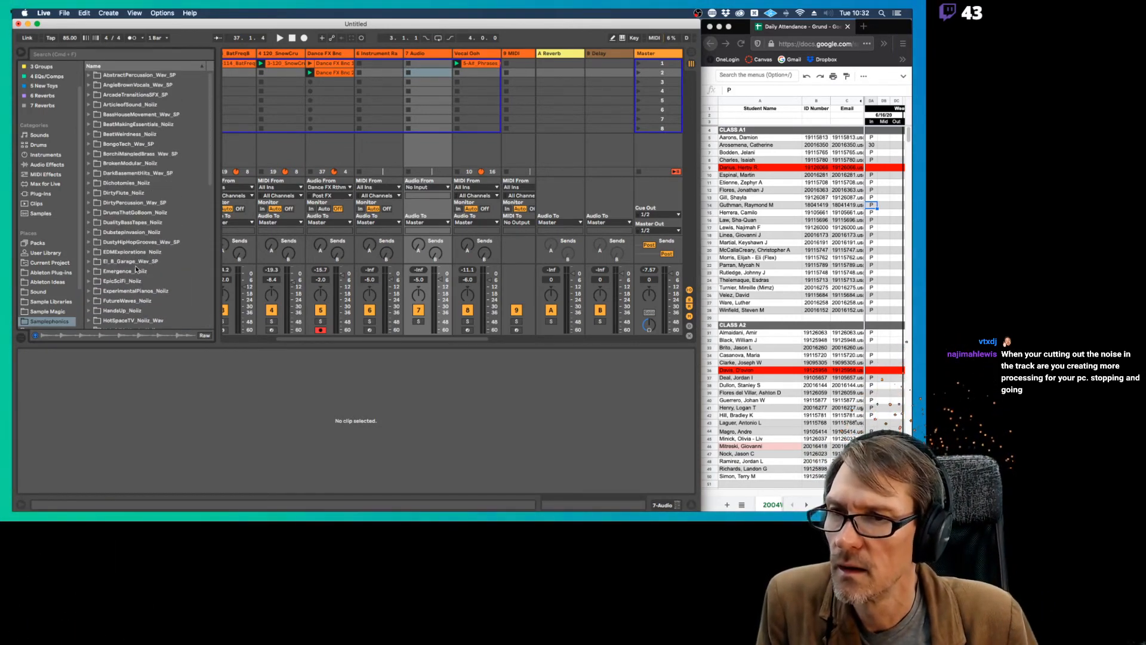
click(38, 292)
click(47, 301)
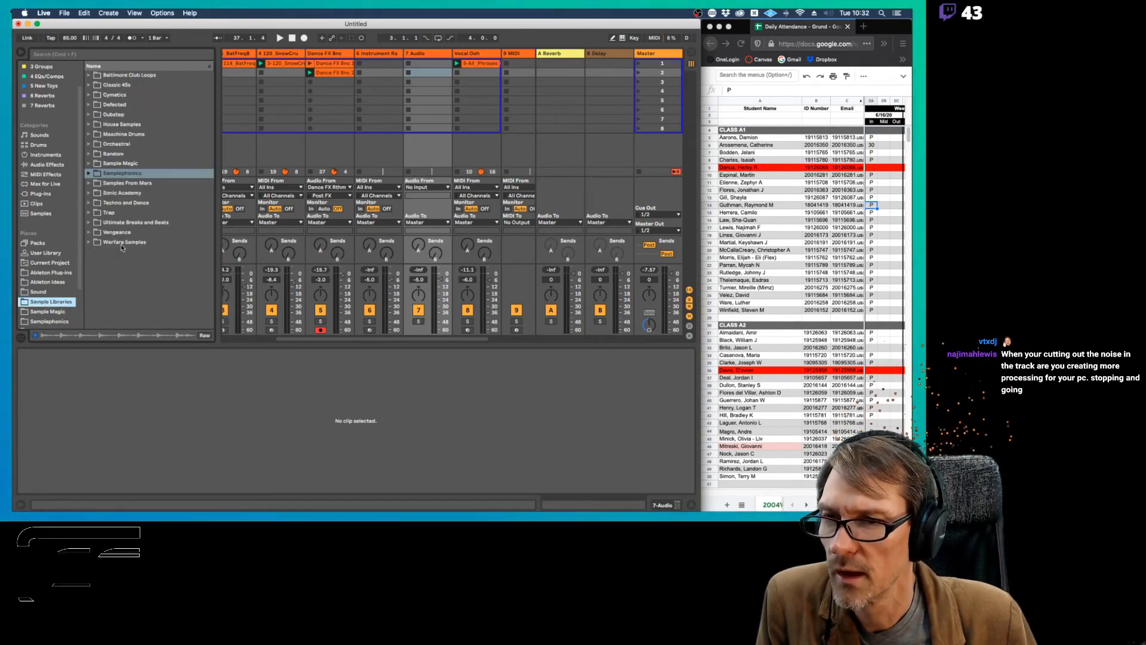
double_click(104, 154)
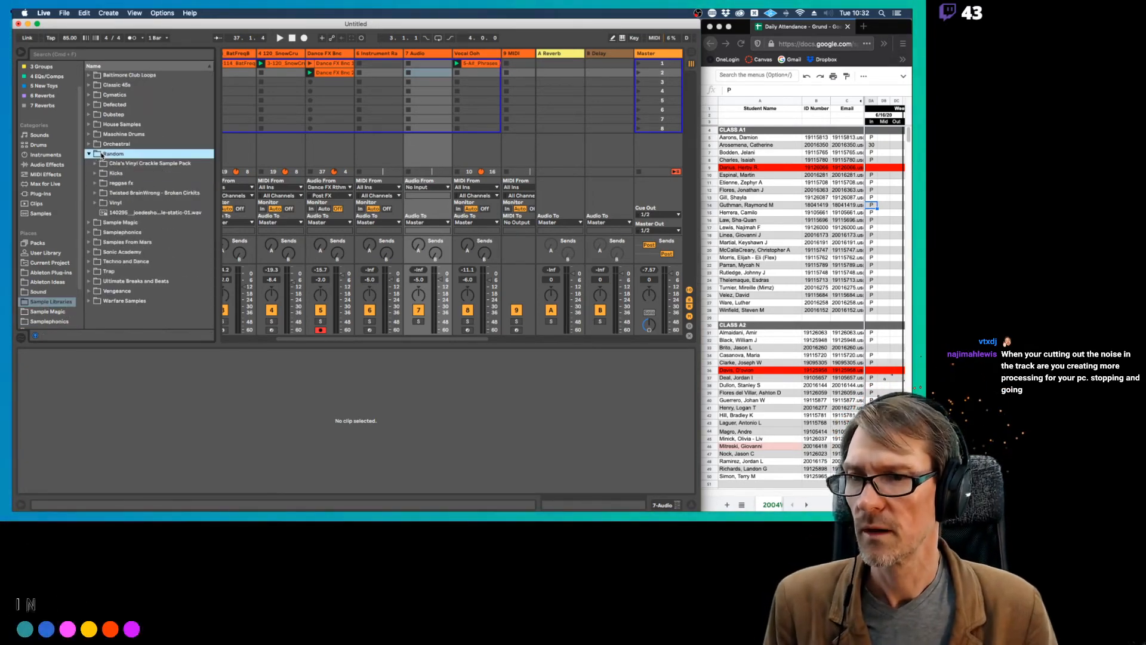
click(99, 203)
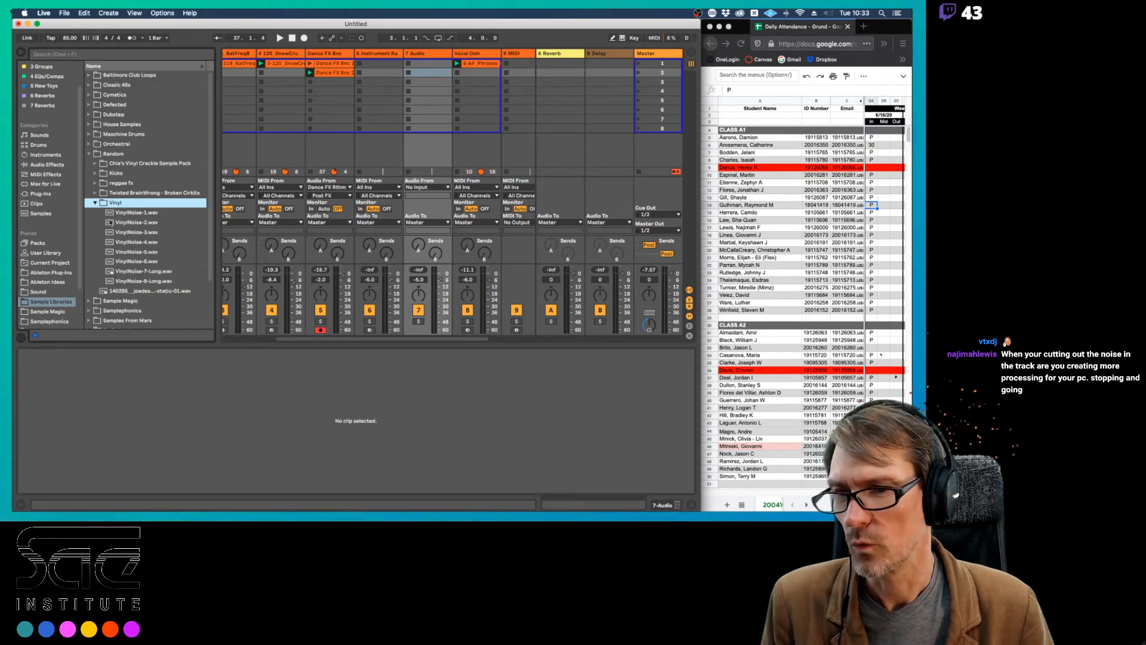
click(109, 203)
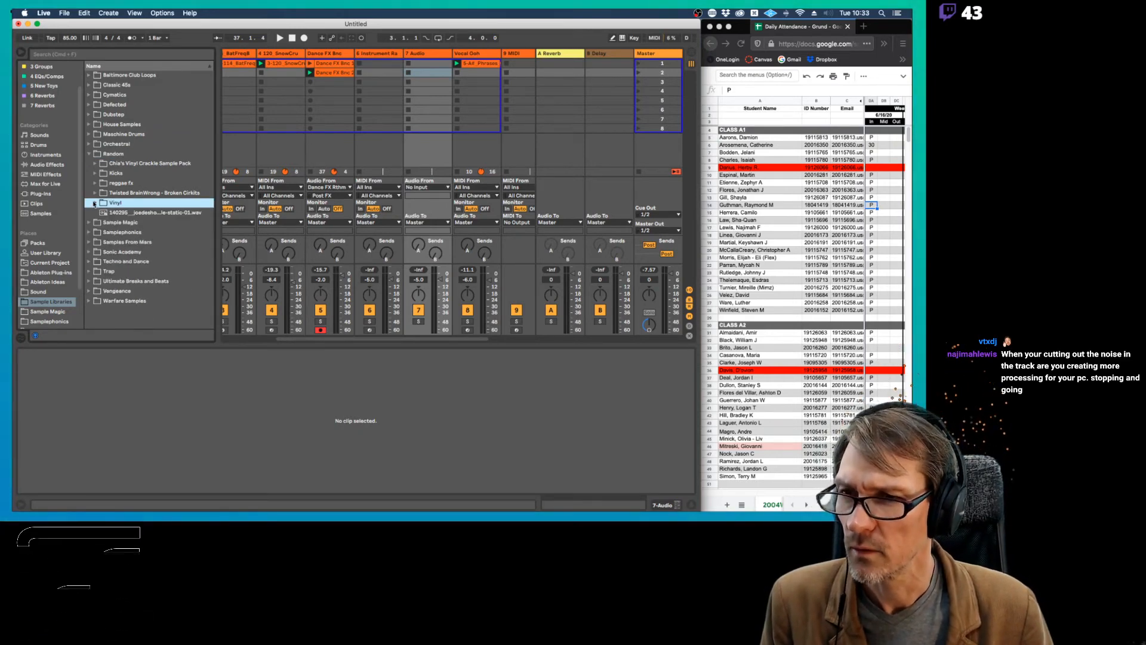
click(89, 155)
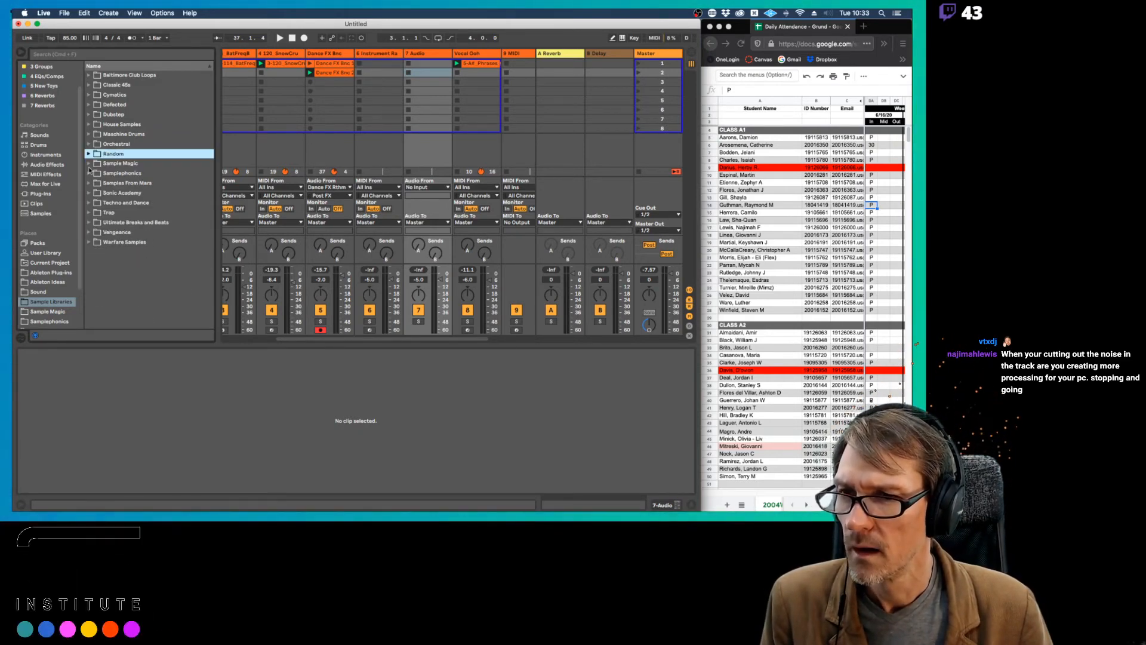
Load the Mary, Mary break from Ultimate Breaks and Beats into the audio track's second slot and turn off its warping.
click(89, 223)
click(96, 243)
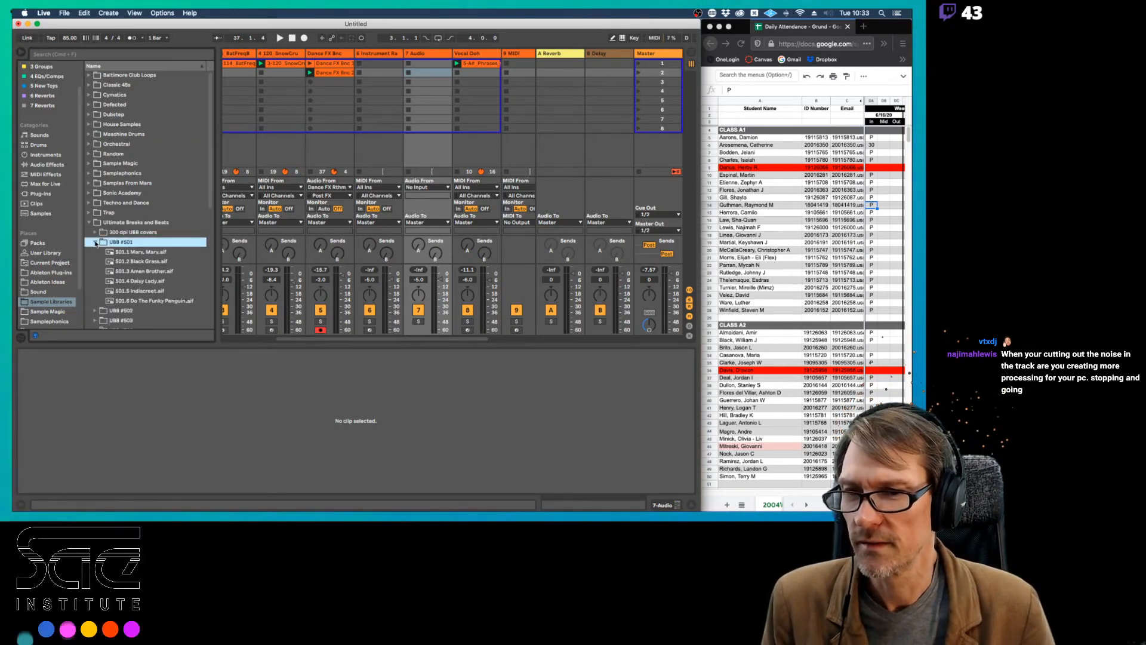
click(110, 252)
drag(358, 128, 419, 73)
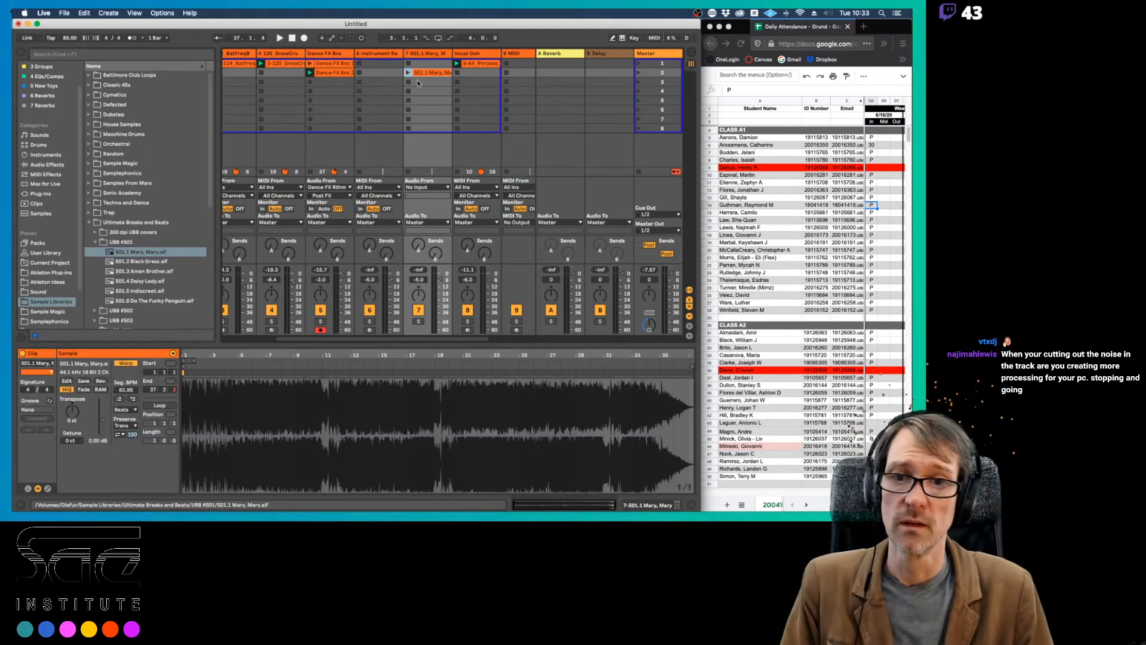
click(125, 363)
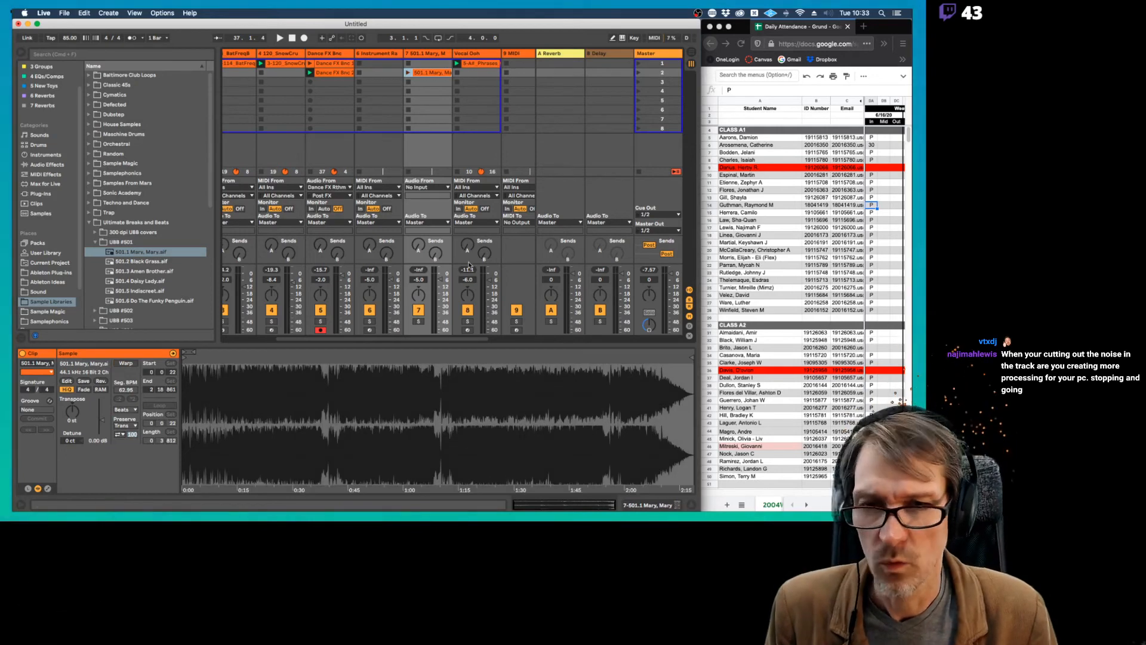
Trim the end of the Mary, Mary clip to about 4.3 seconds and play it soloed to check the cut.
click(408, 73)
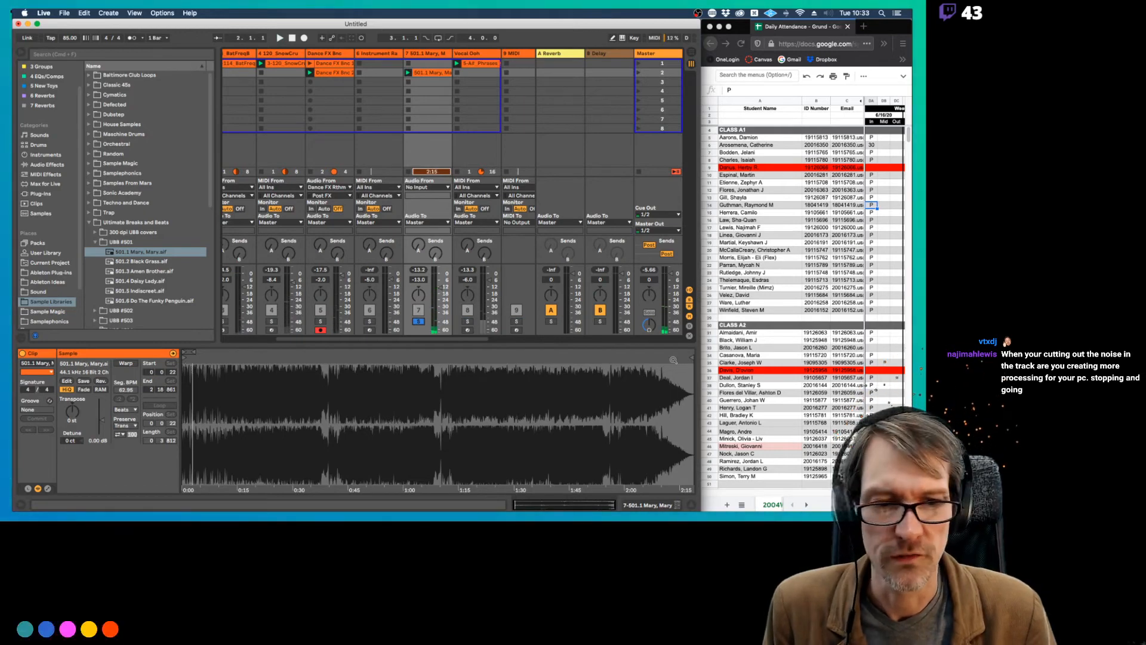
mouse_move(688, 357)
mouse_down()
mouse_move(197, 357)
mouse_move(185, 469)
mouse_move(185, 454)
mouse_up()
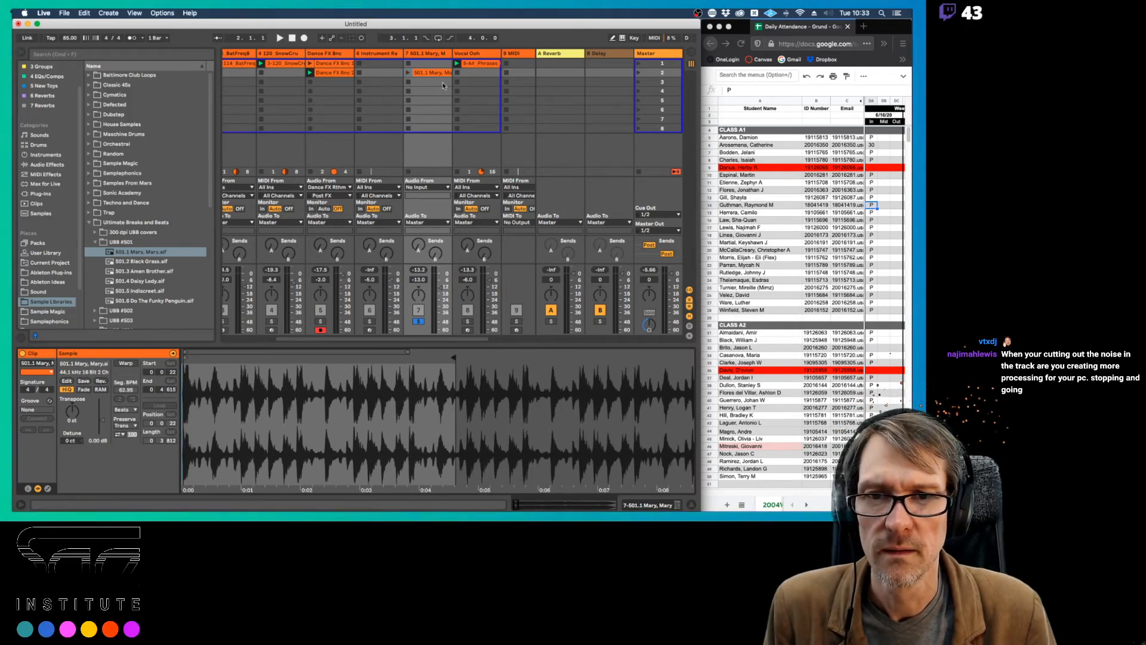
click(408, 72)
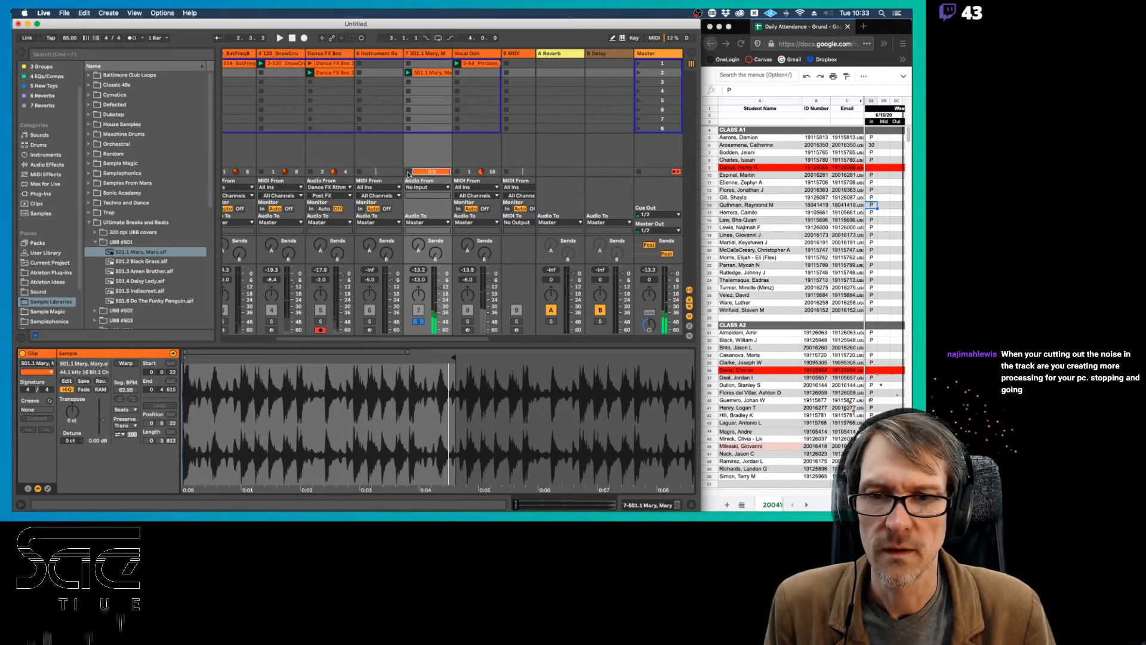
Crop the trimmed Mary, Mary clip in the audio track's second slot.
right_click(432, 75)
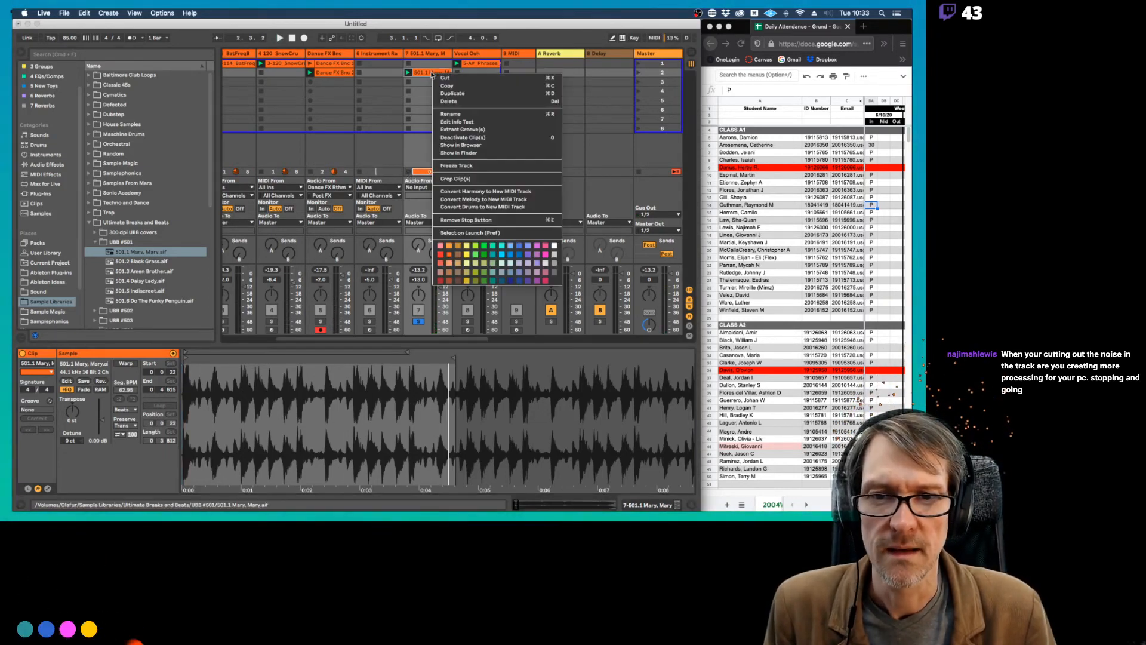
click(466, 179)
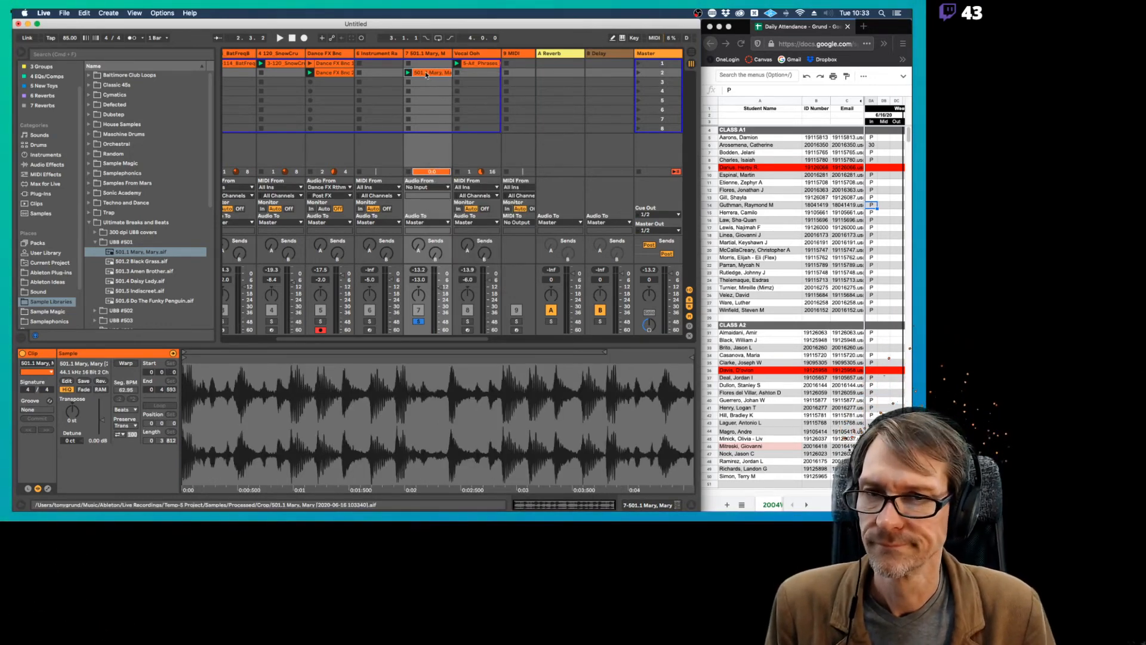
Delete the instrument rack from track 6 and load Simpler in its place, ahead of the Utility effect.
click(382, 54)
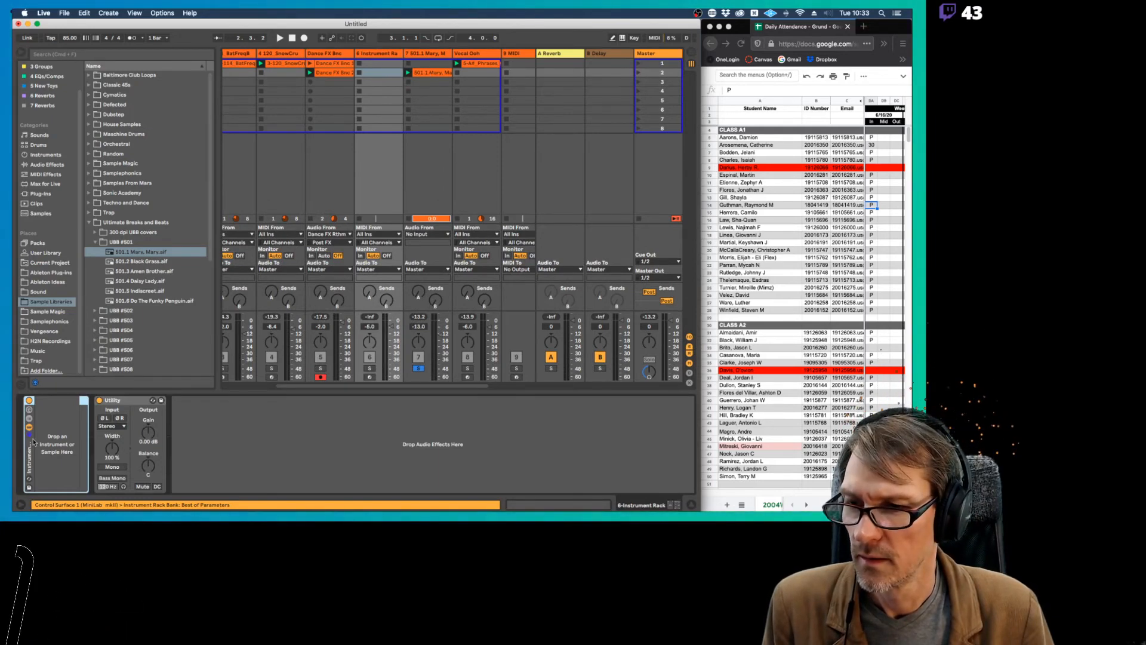
key(Delete)
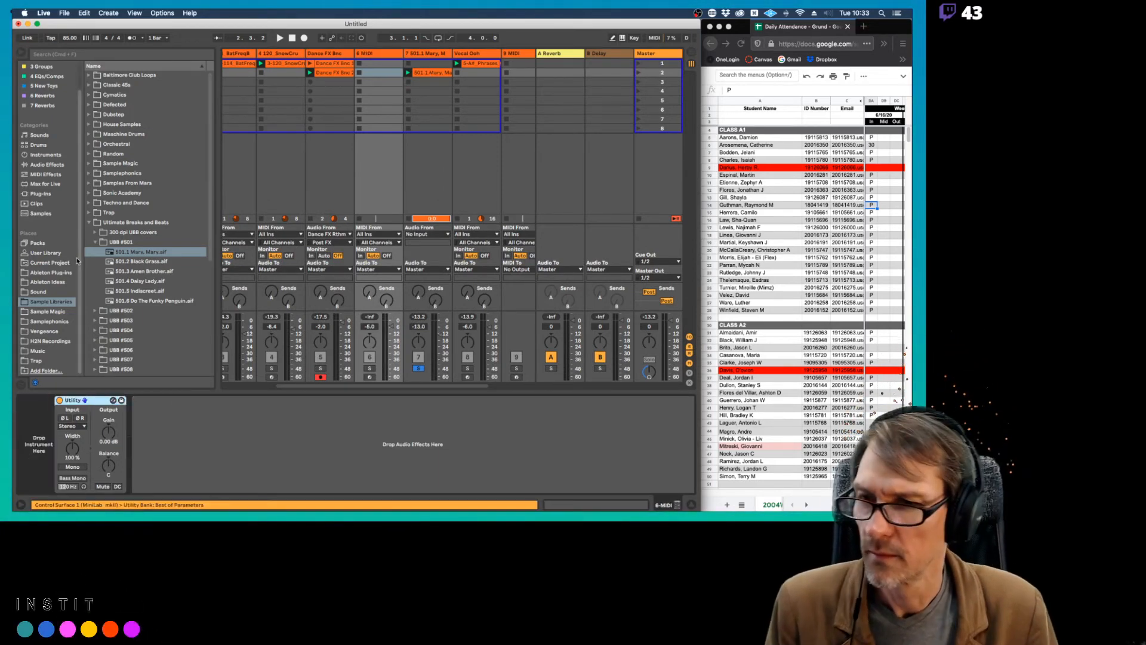
click(44, 165)
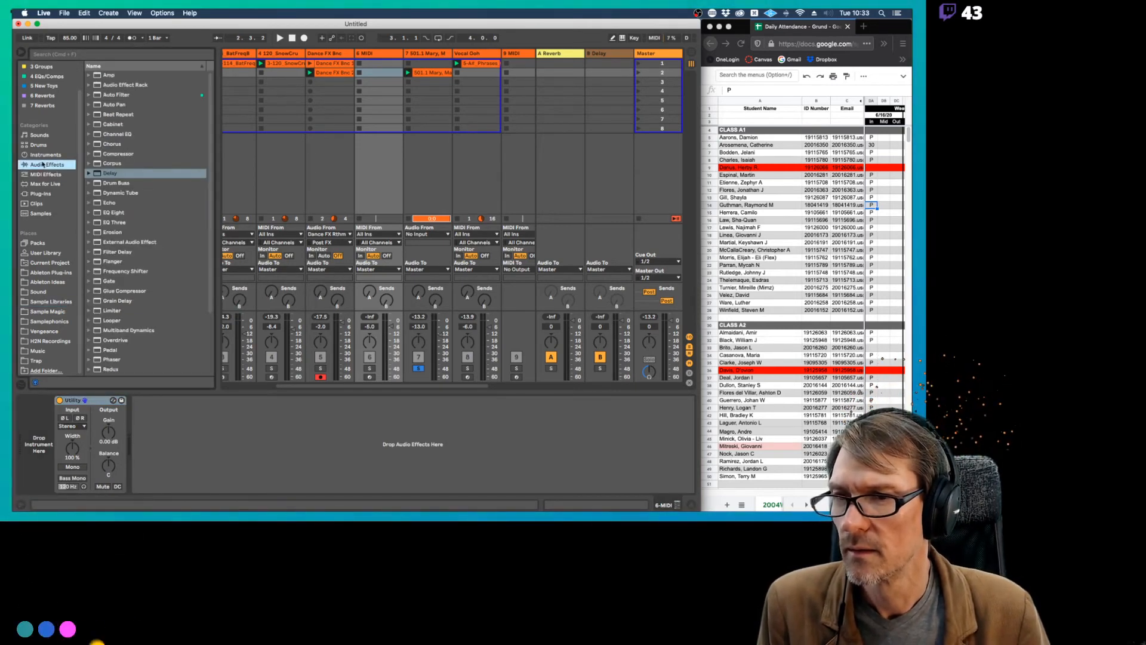
click(42, 155)
click(97, 136)
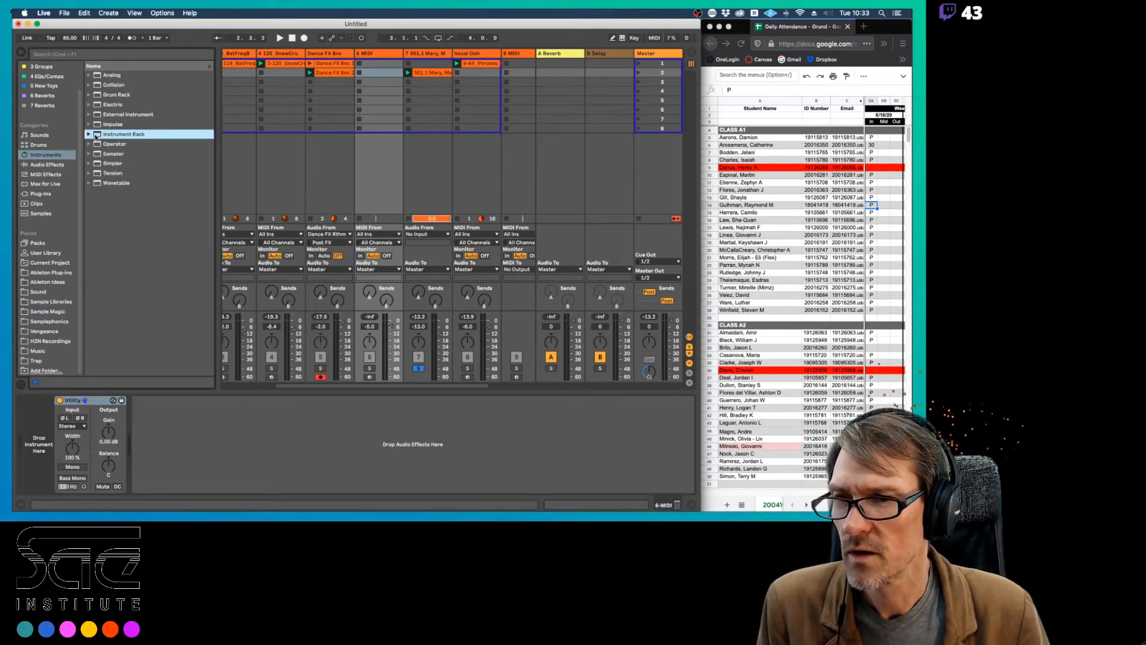
drag(112, 163, 34, 431)
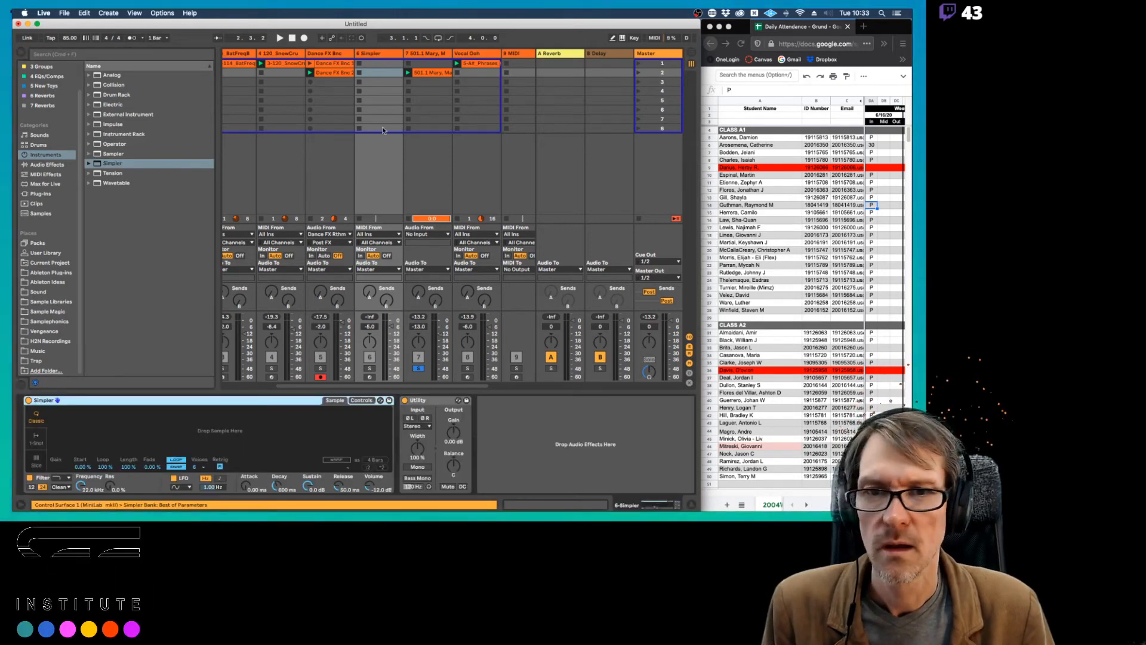
Load the cropped Mary, Mary clip into Simpler, switch it to Slice mode and set the sample end at about 2.2 seconds.
drag(438, 76, 189, 411)
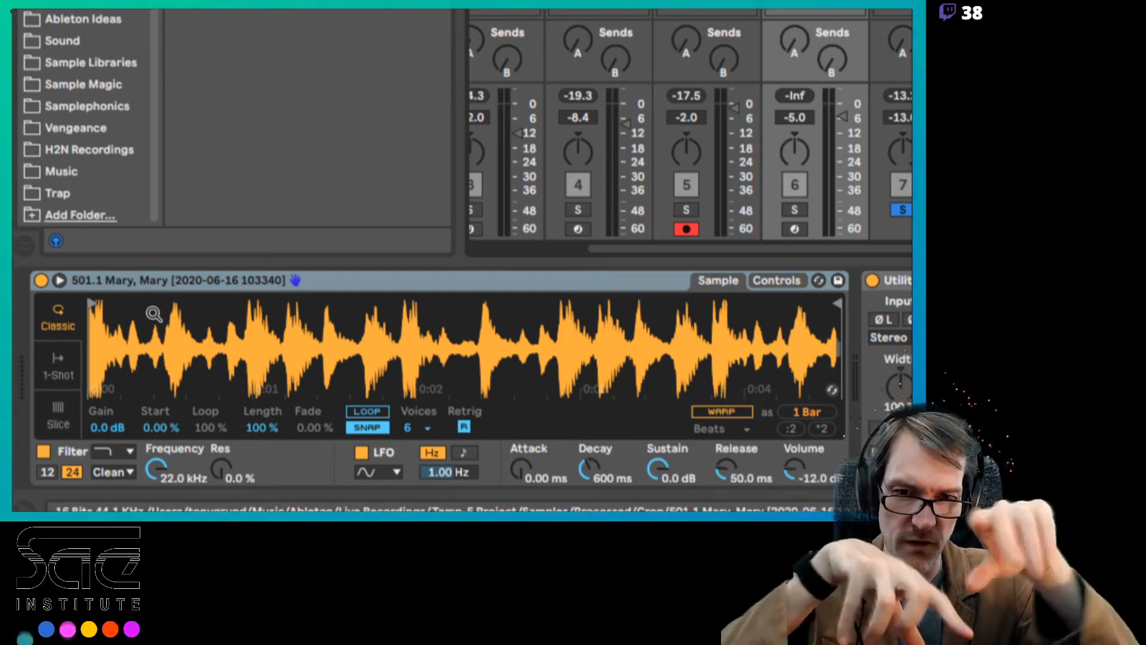
click(354, 429)
click(58, 415)
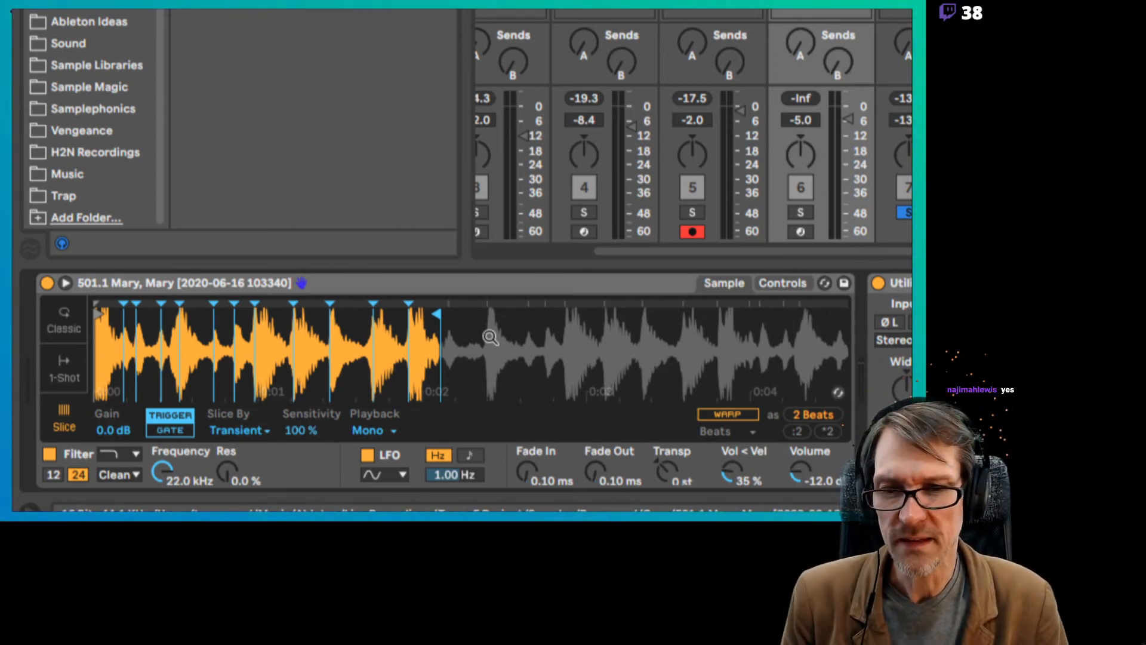
mouse_move(436, 316)
mouse_down()
mouse_move(499, 315)
mouse_move(459, 315)
mouse_up()
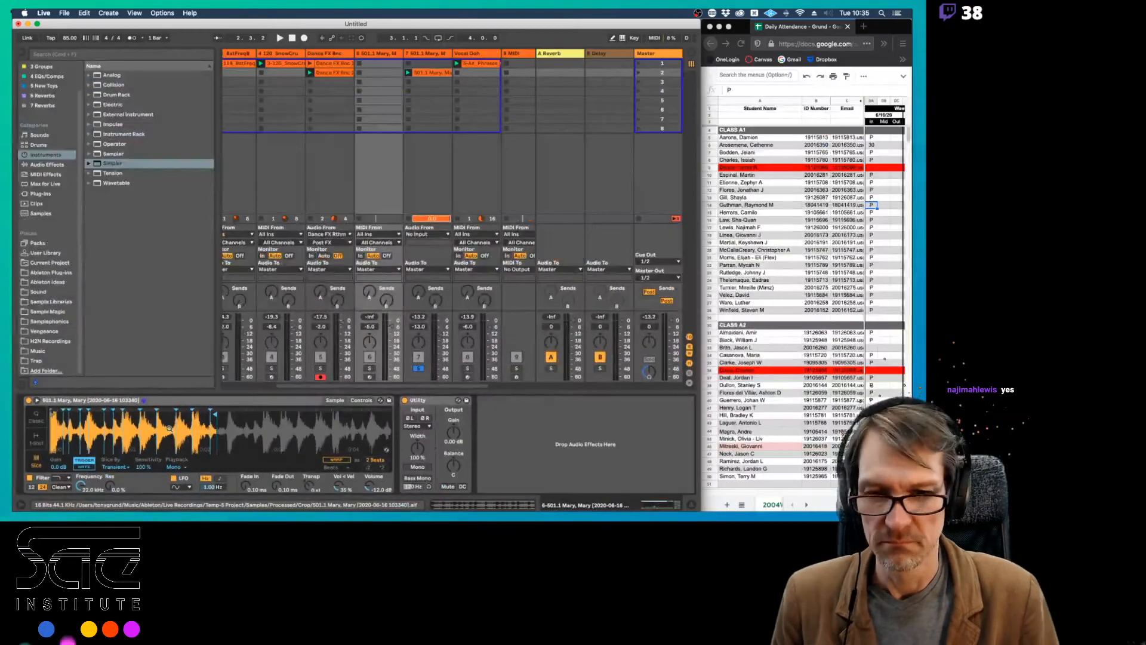
Arm and solo track 6 for playing the slices, trying Simpler's warping on and switching it off again.
click(320, 378)
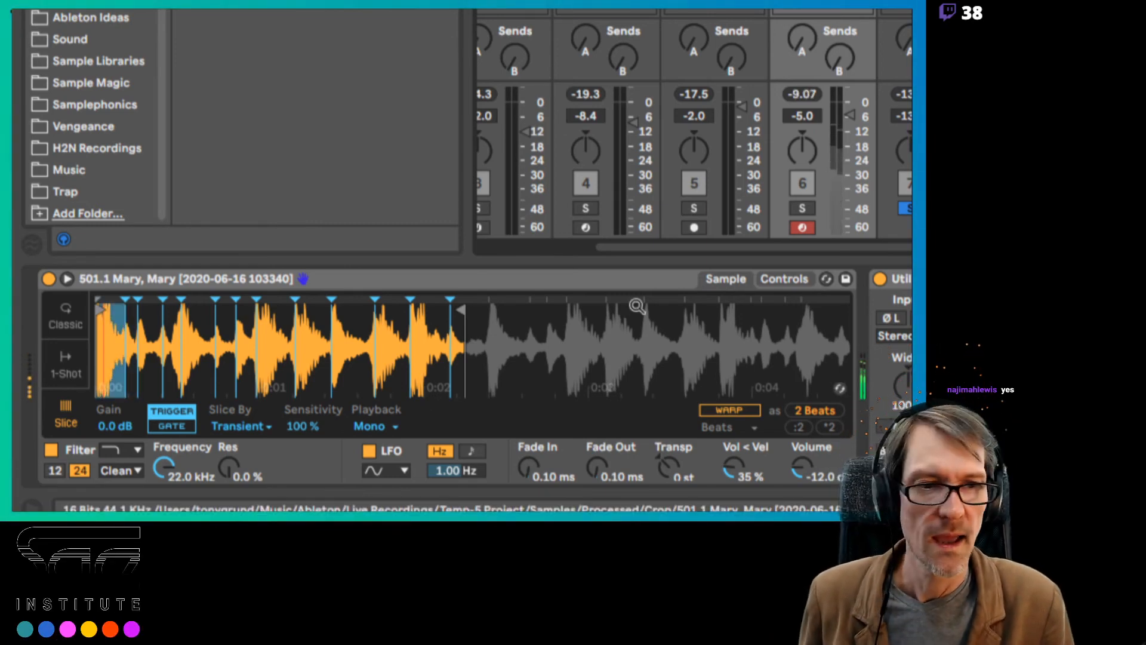
click(801, 209)
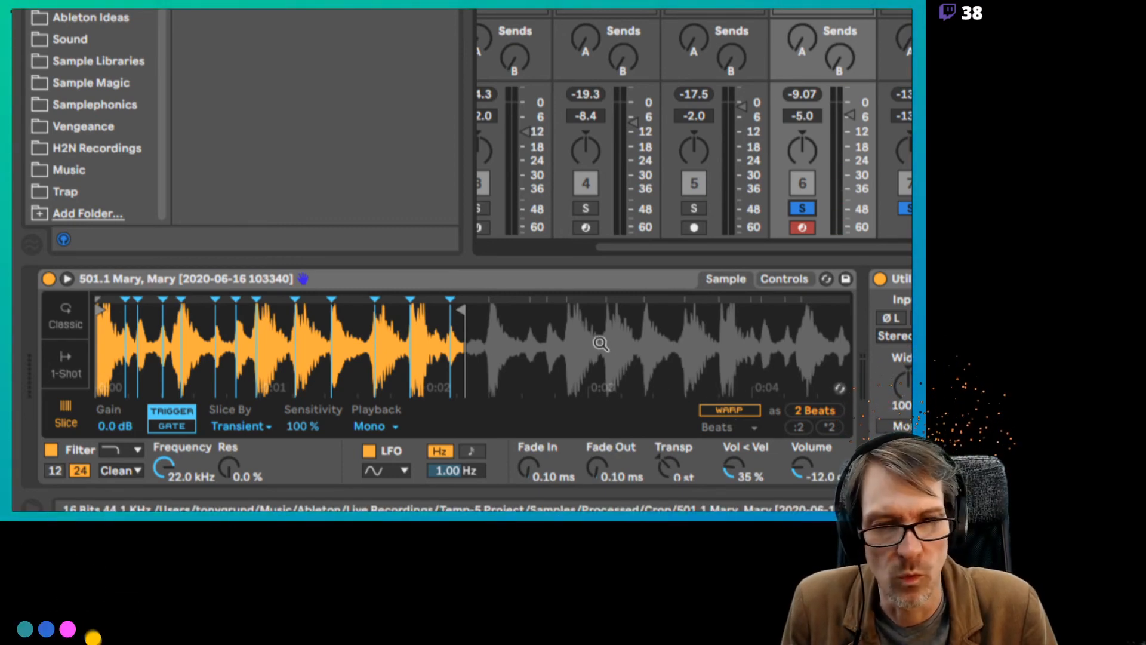
click(736, 410)
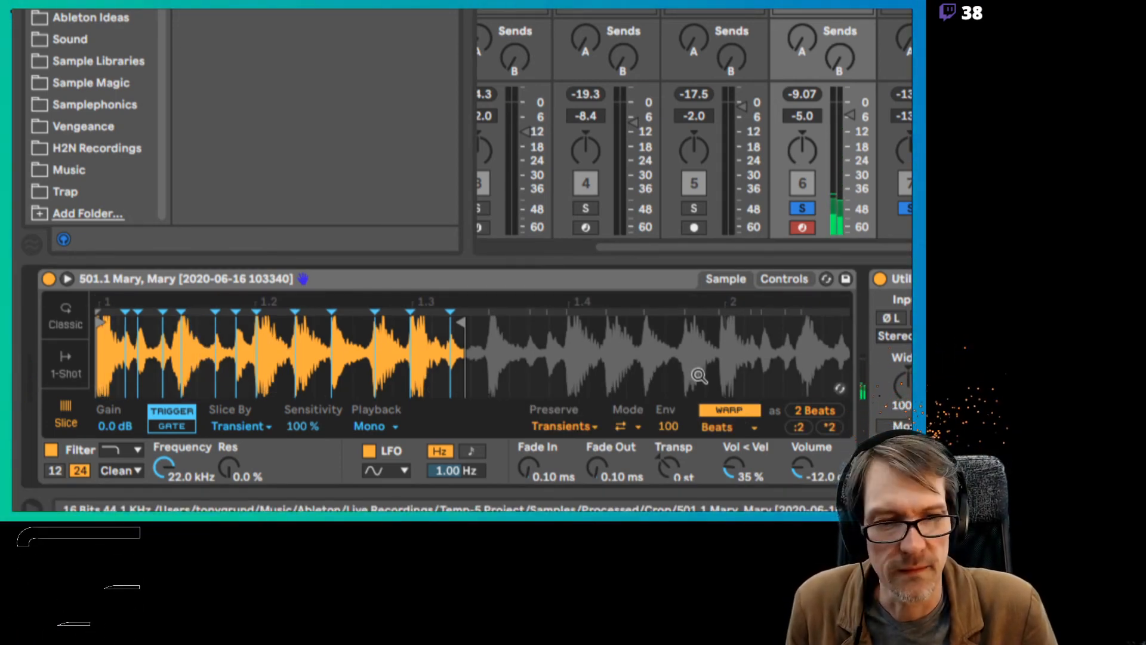
click(730, 411)
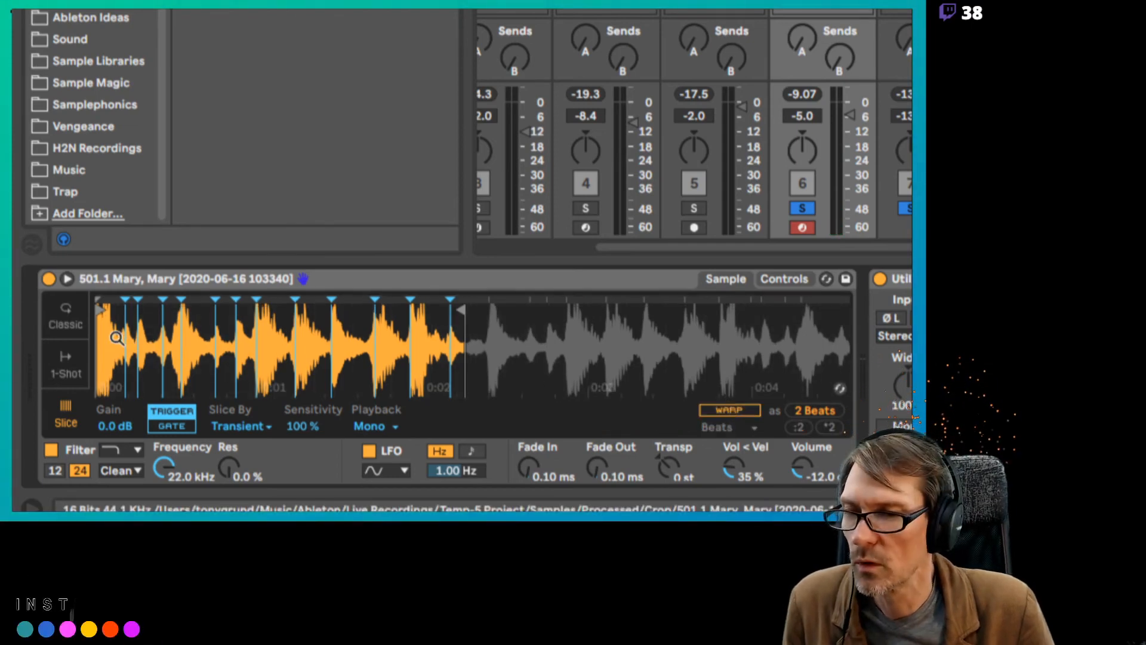
Remove the first two slice markers and move the next one slightly earlier to the start of its hit.
scroll(473, 348, up, 3)
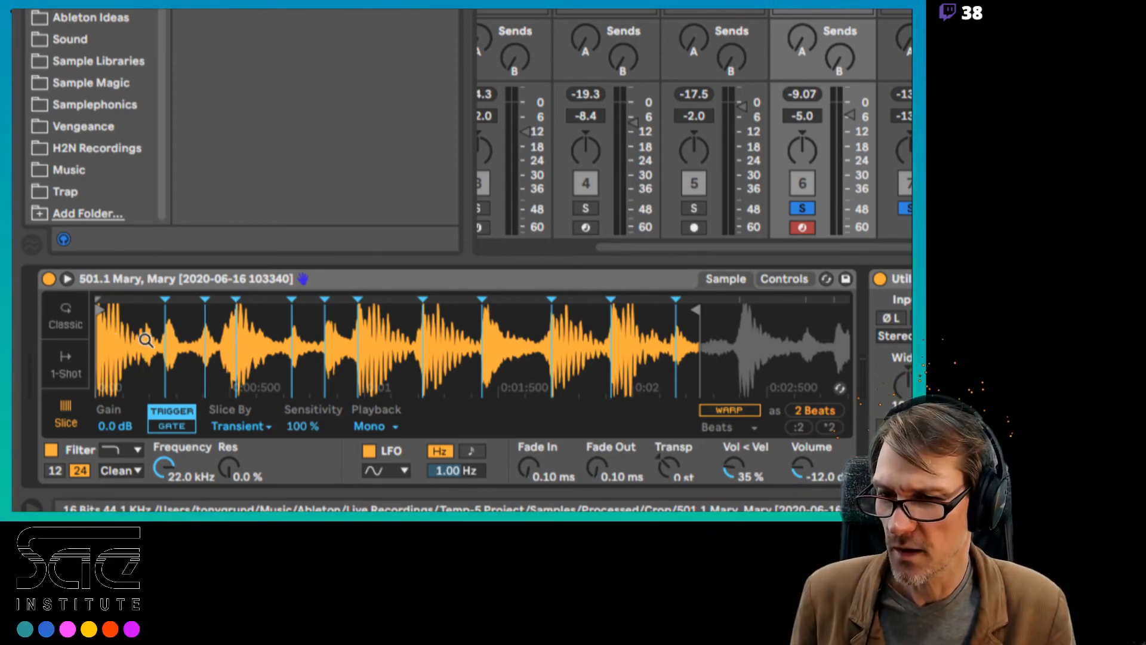
double_click(164, 342)
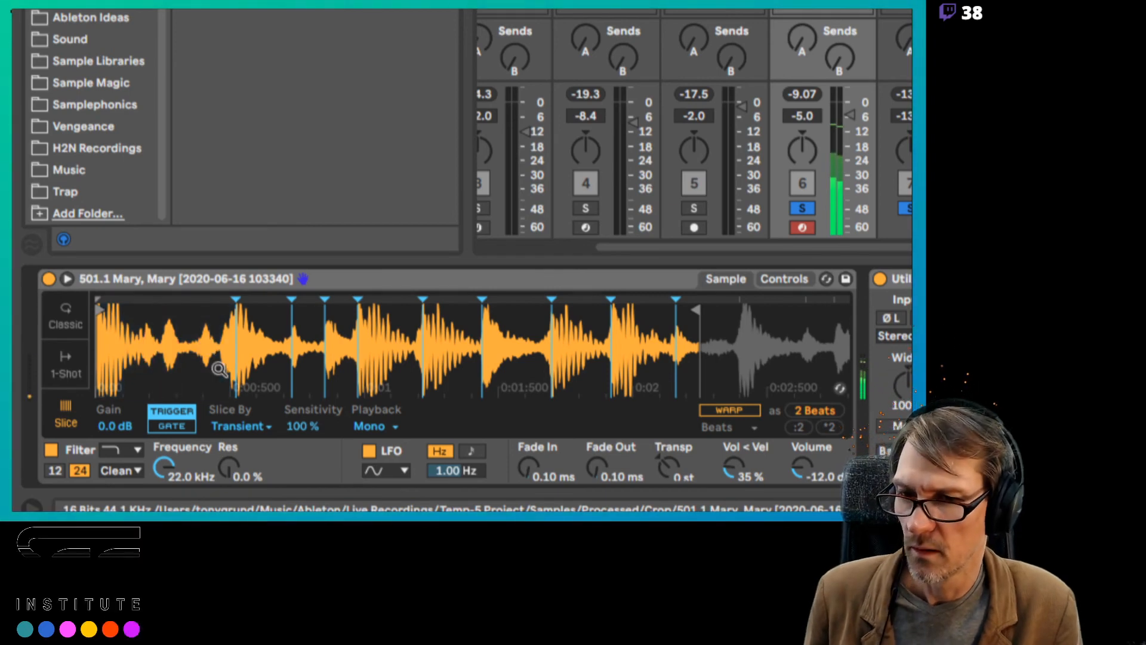
drag(233, 304, 216, 313)
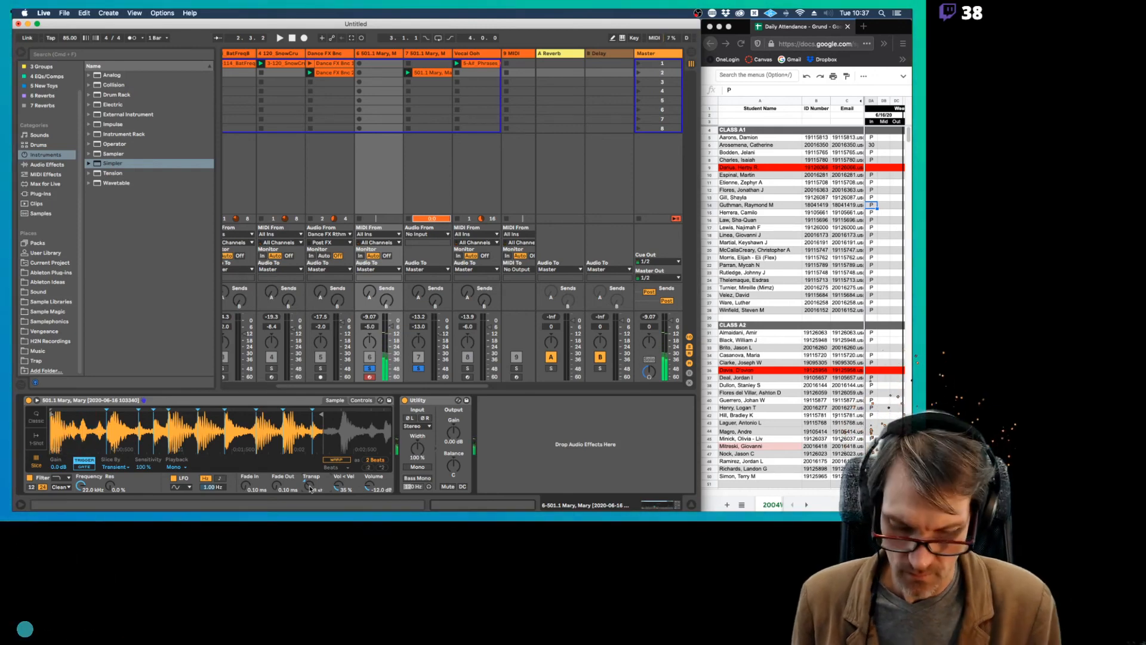
Unsolo both Mary, Mary tracks and set track 6's volume to -8.4 dB while the other clips play.
click(369, 369)
click(419, 369)
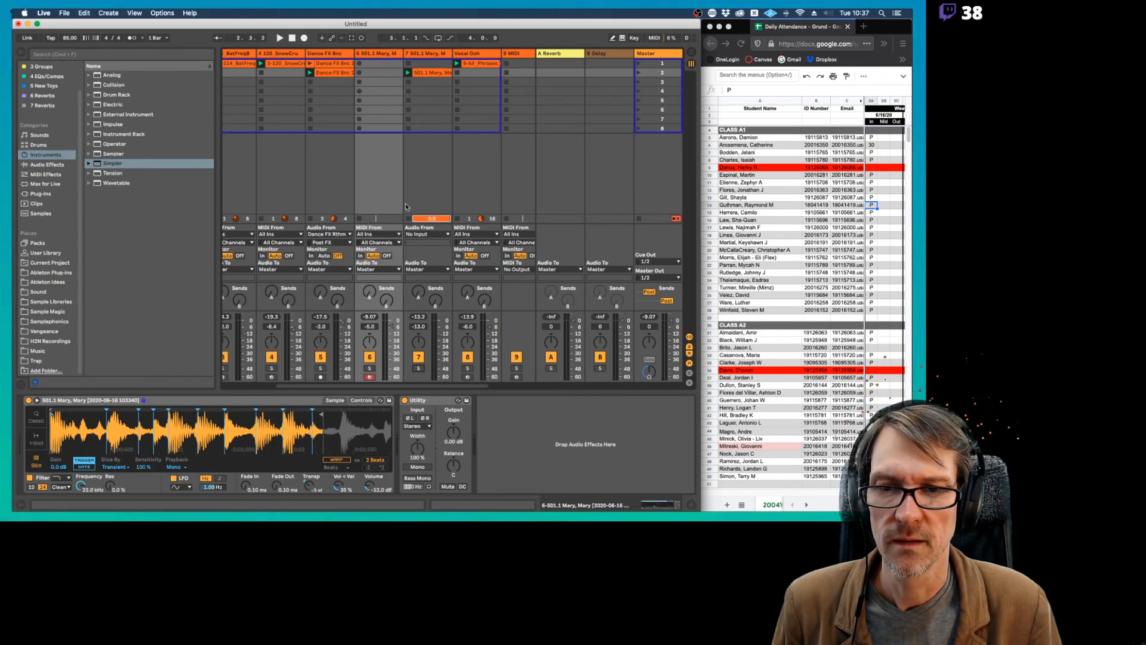
key(space)
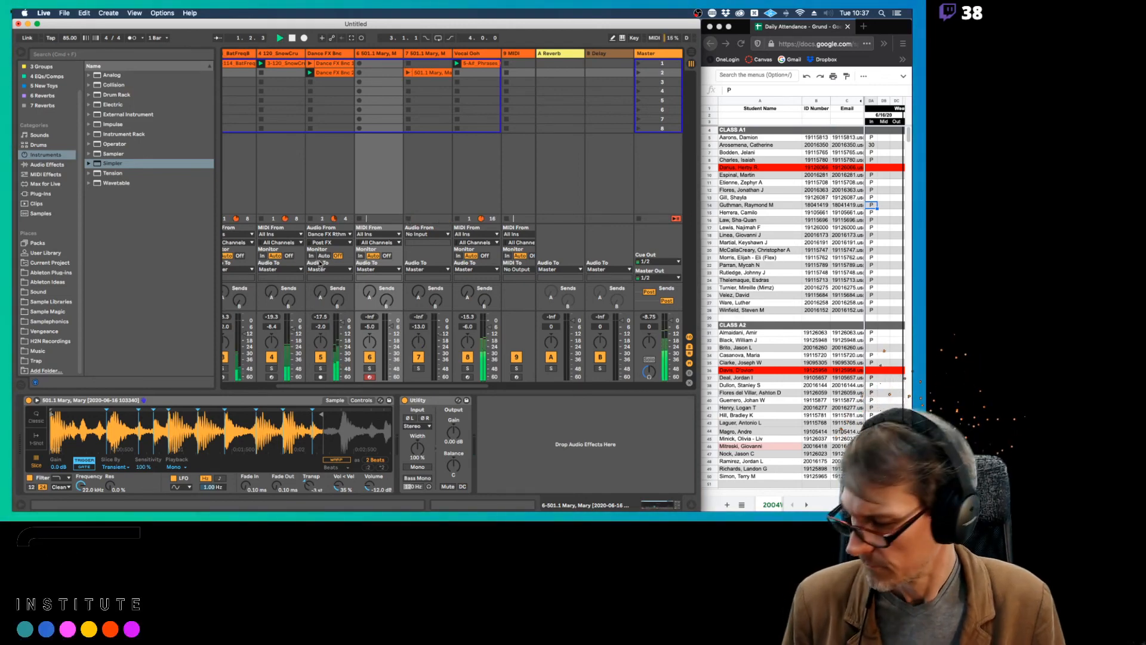
drag(391, 327, 391, 332)
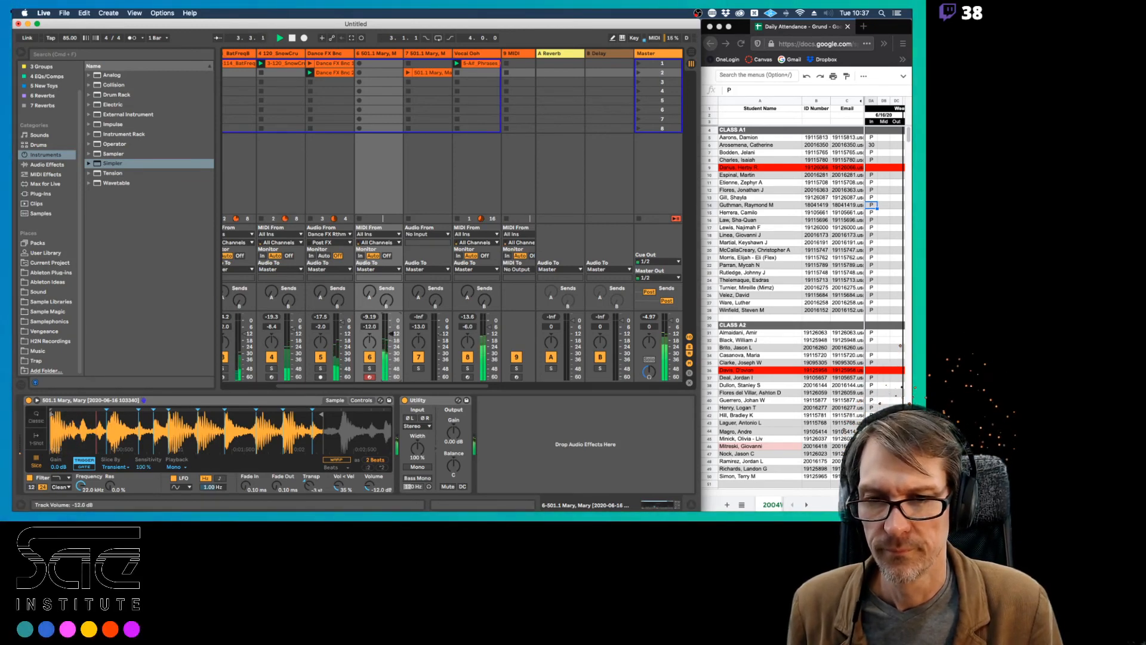
drag(391, 334, 391, 329)
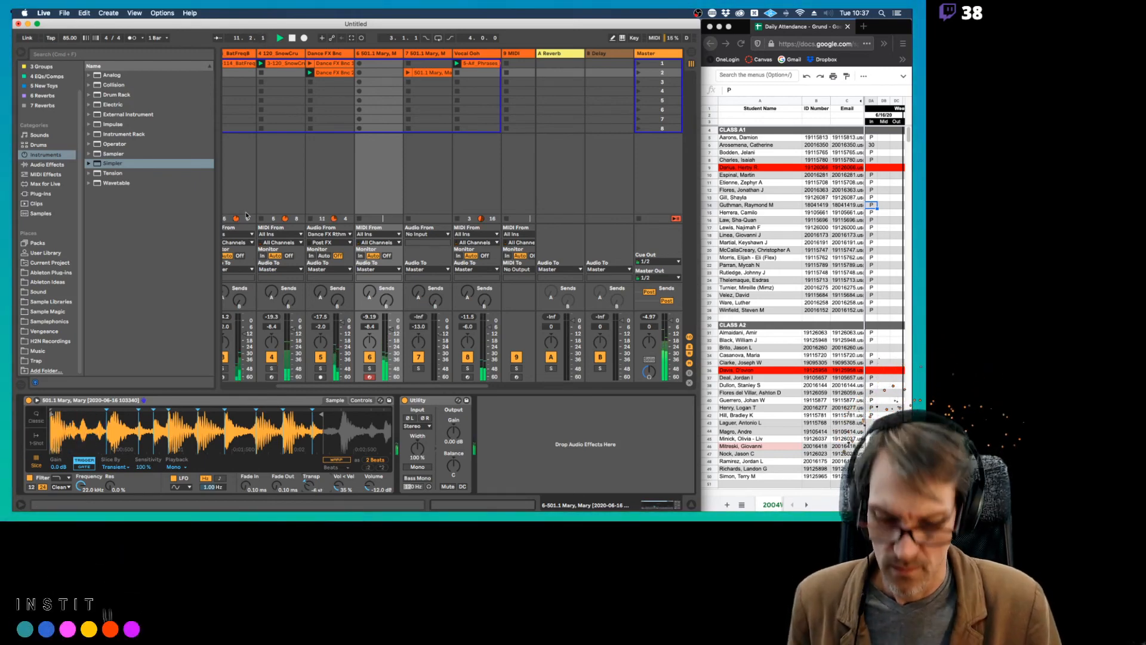
Switch Simpler's filter to the 12 dB slope, choose another filter type and set its frequency to 732 Hz.
click(31, 487)
click(59, 478)
click(59, 449)
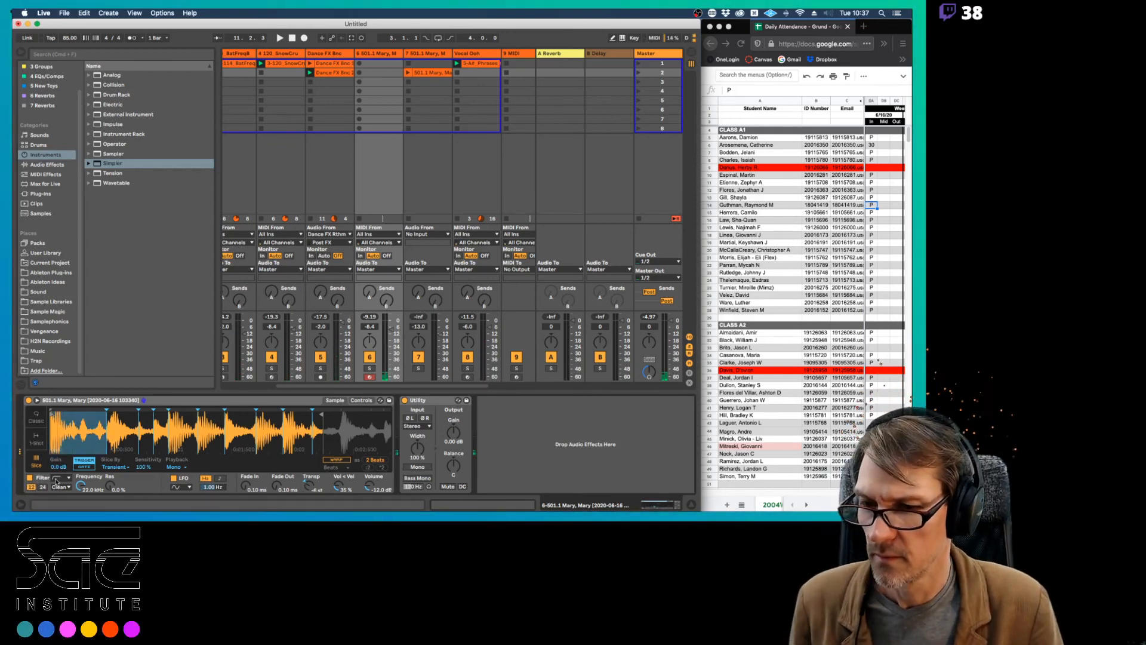
drag(79, 488, 80, 538)
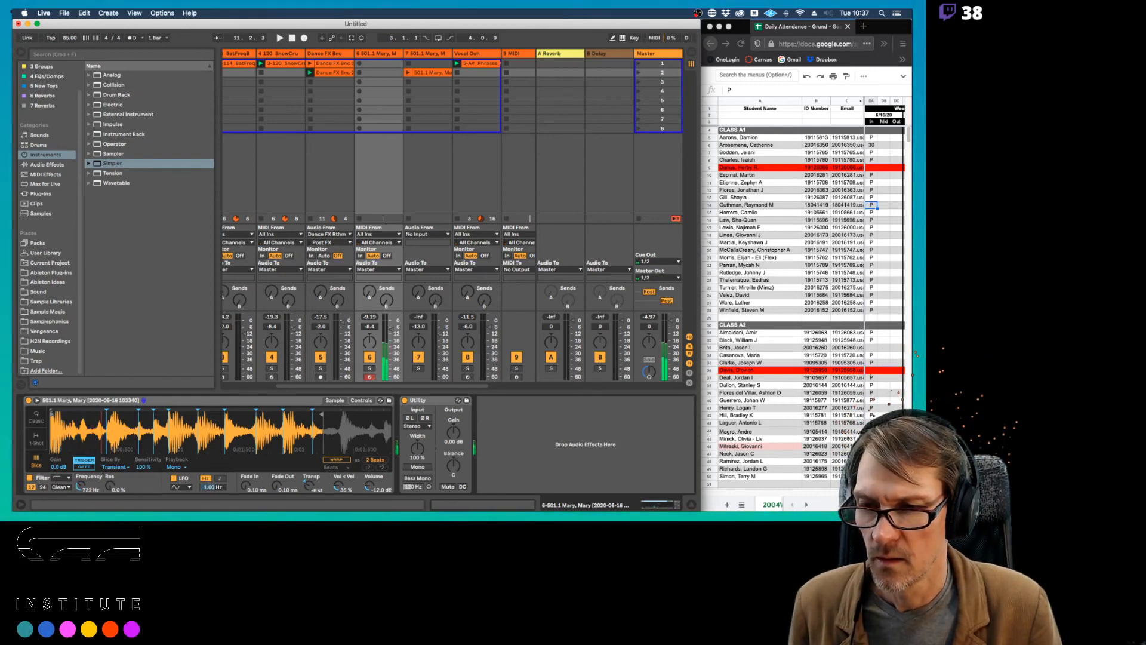
Record slice hits into track 6's second slot, then start its loop at 1.2.1 with a length of one bar.
click(359, 72)
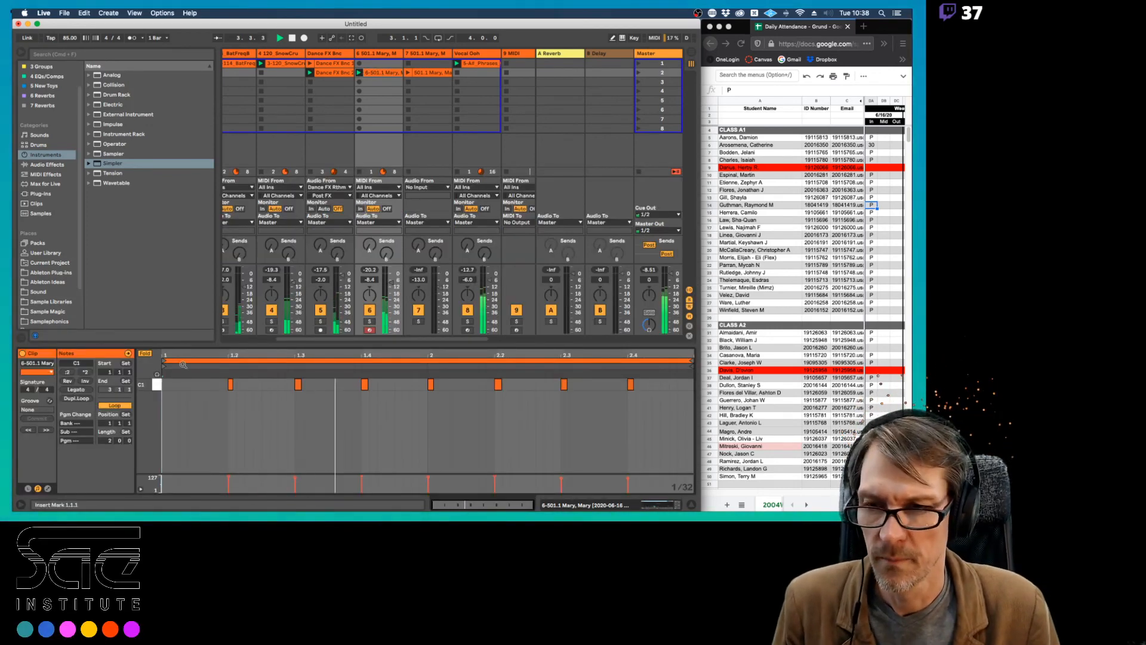
drag(165, 361, 229, 362)
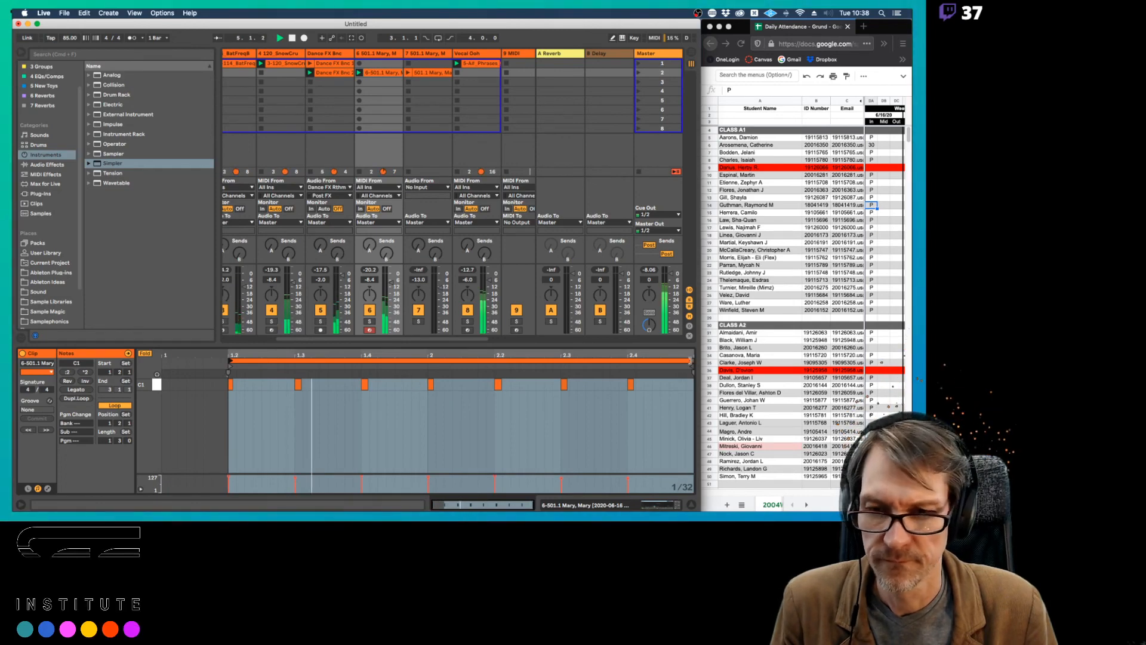
click(117, 440)
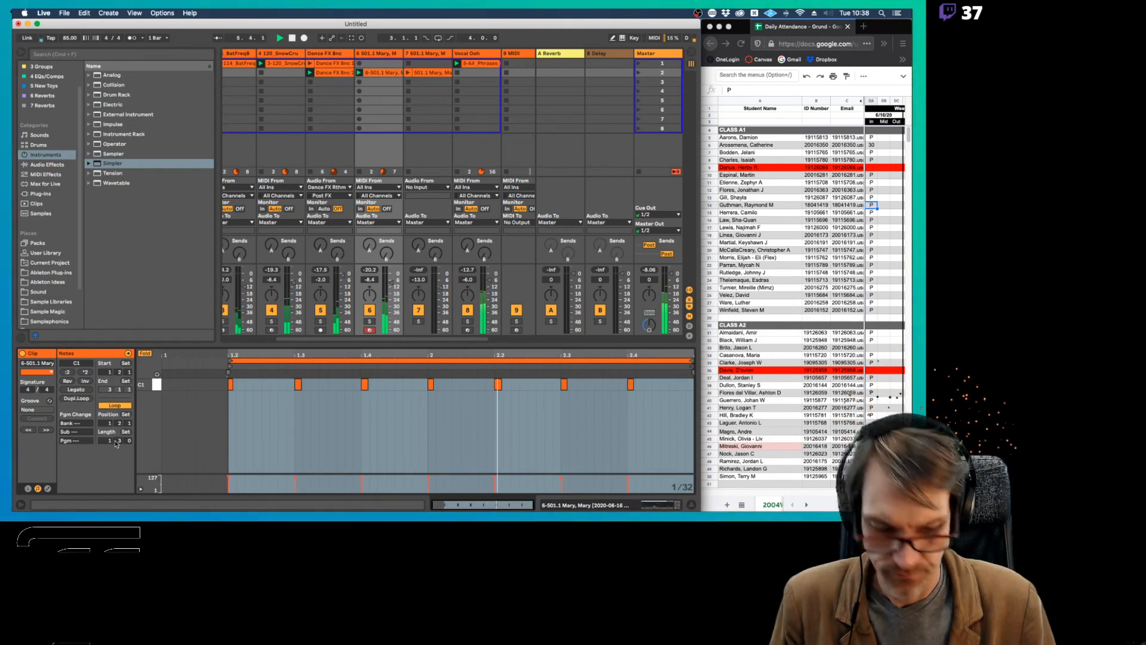
text(0)
key(Return)
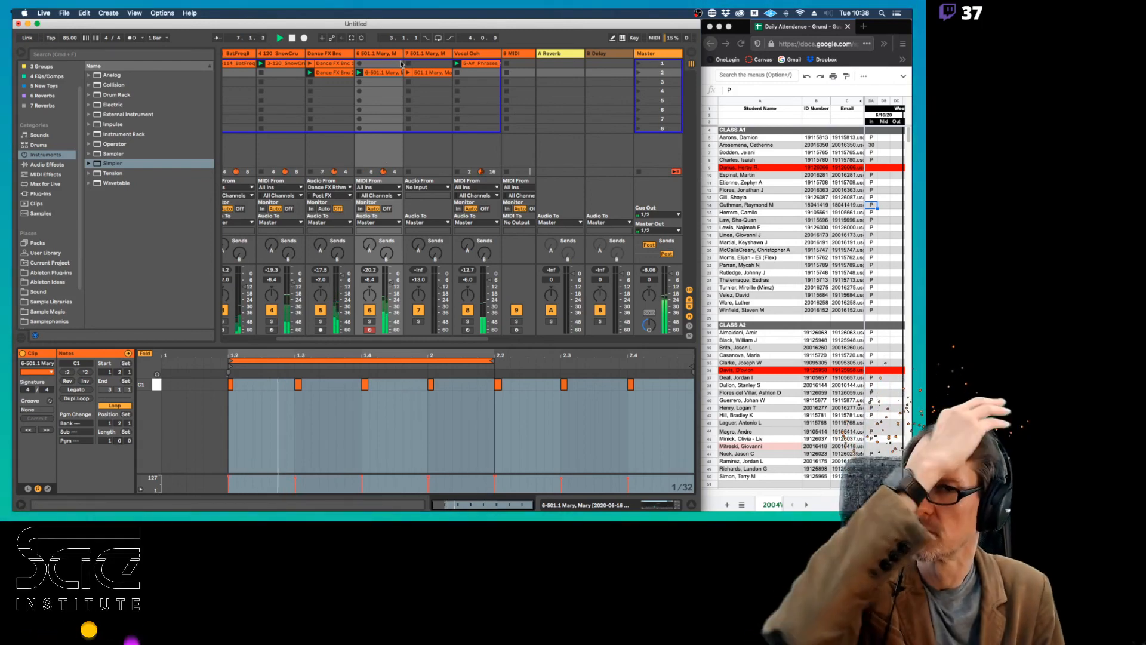
Select all C1 notes in the recorded clip and duplicate them half a beat later.
click(383, 54)
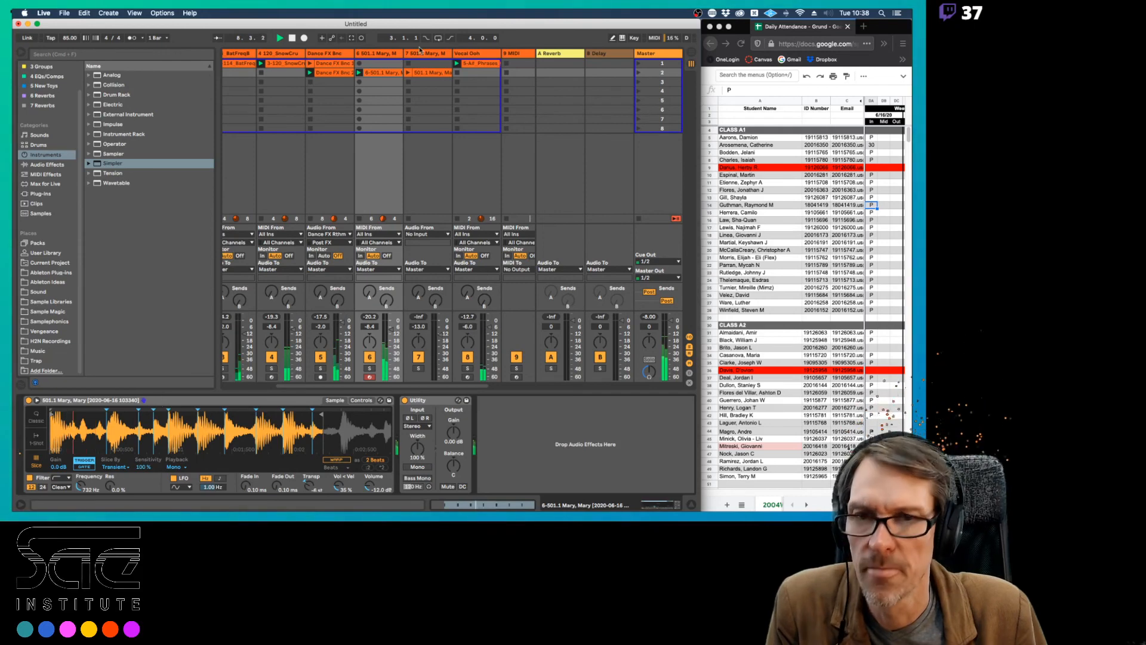
click(378, 73)
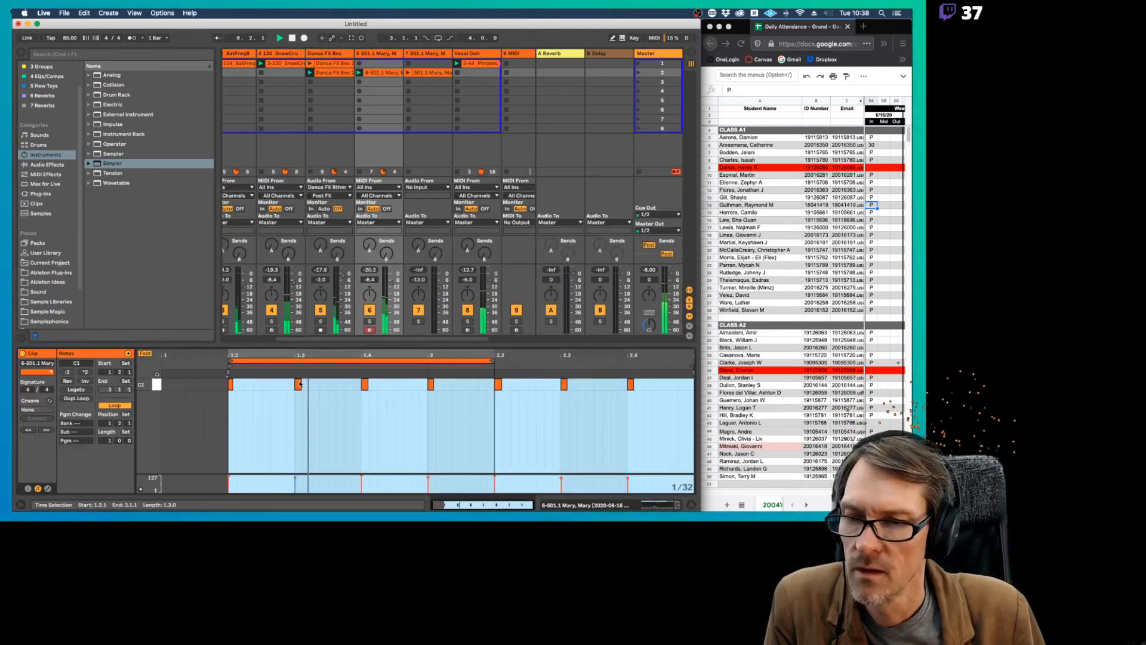
click(156, 384)
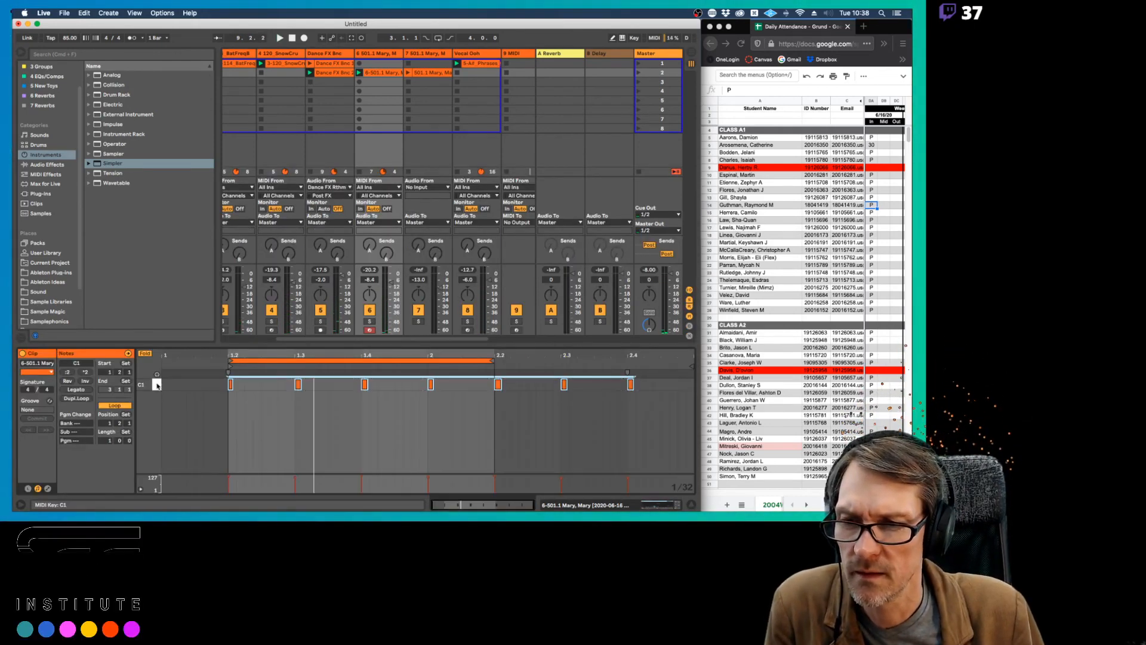
drag(230, 386, 264, 386)
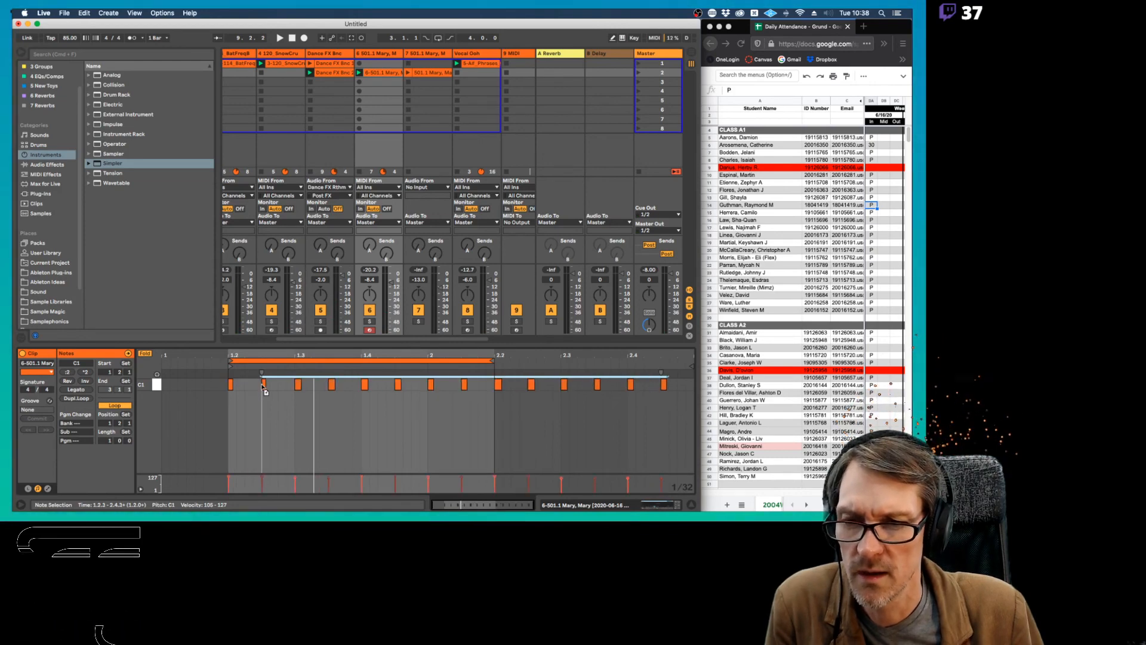
Play the doubled pattern, examine the first slices closely in Simpler and reopen the clip's notes.
click(385, 54)
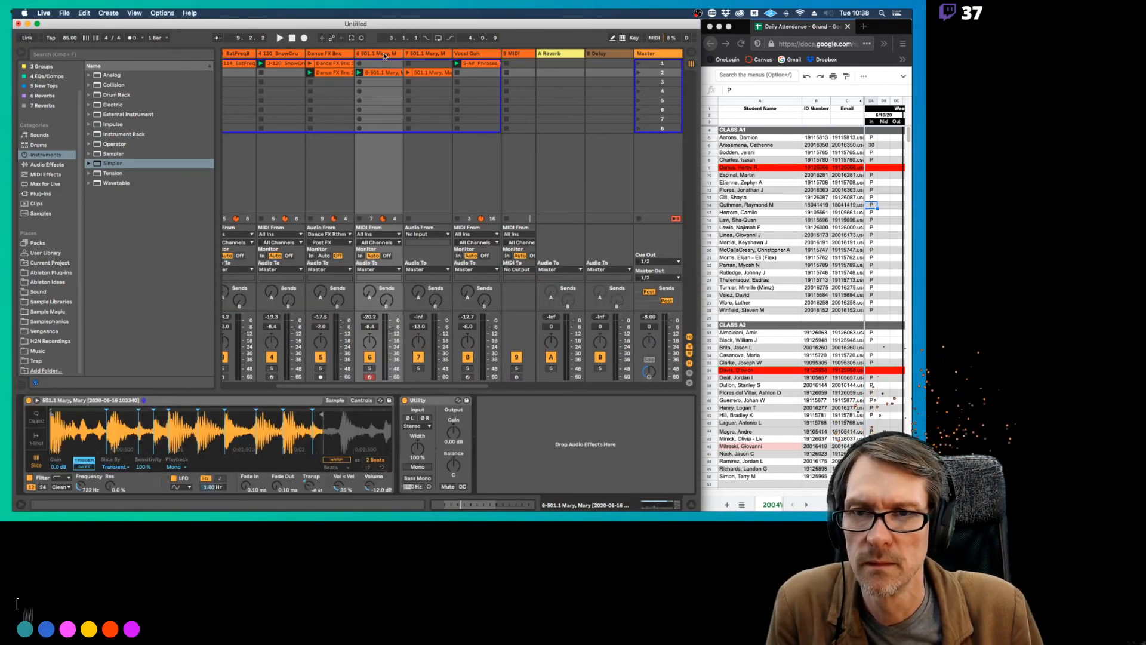
key(space)
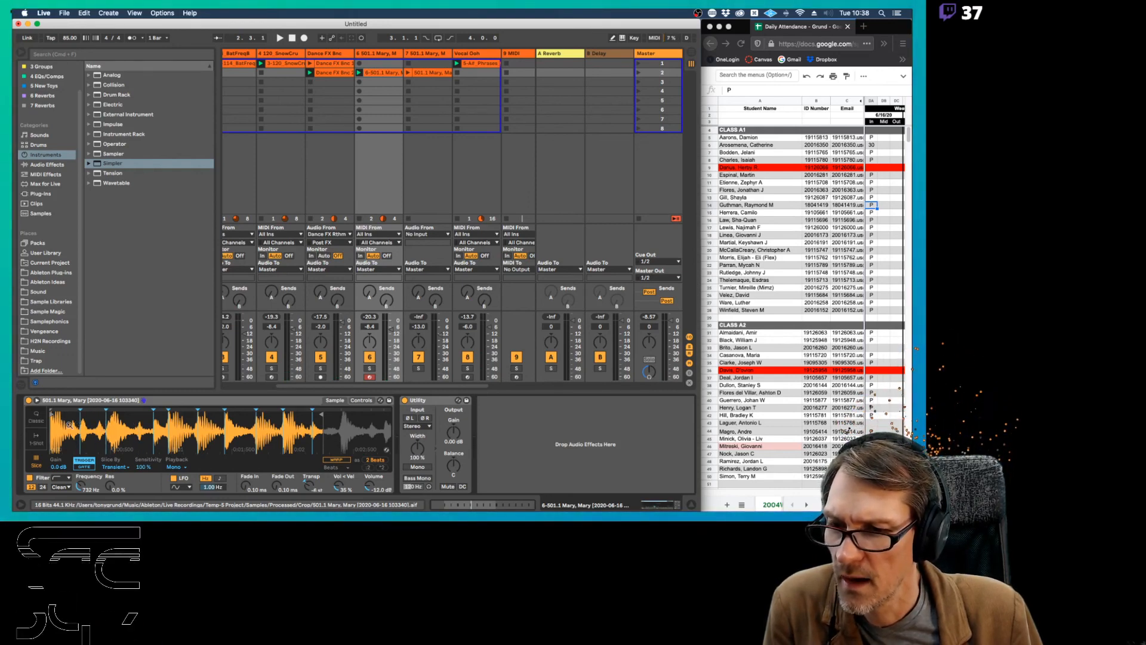
drag(105, 428, 66, 487)
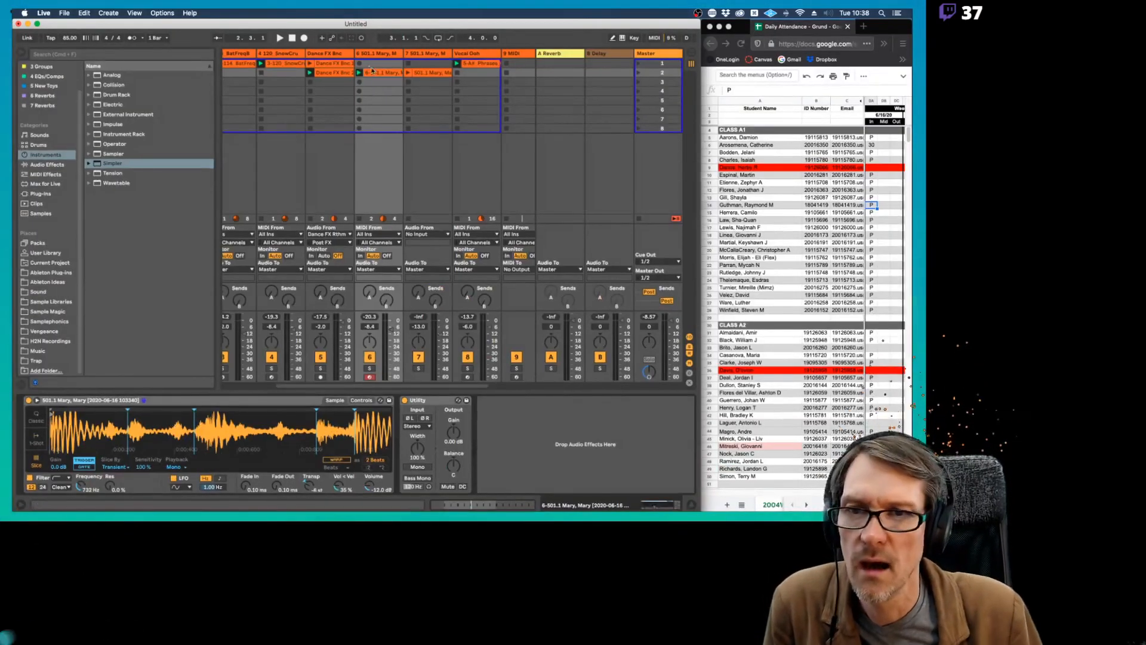
click(375, 73)
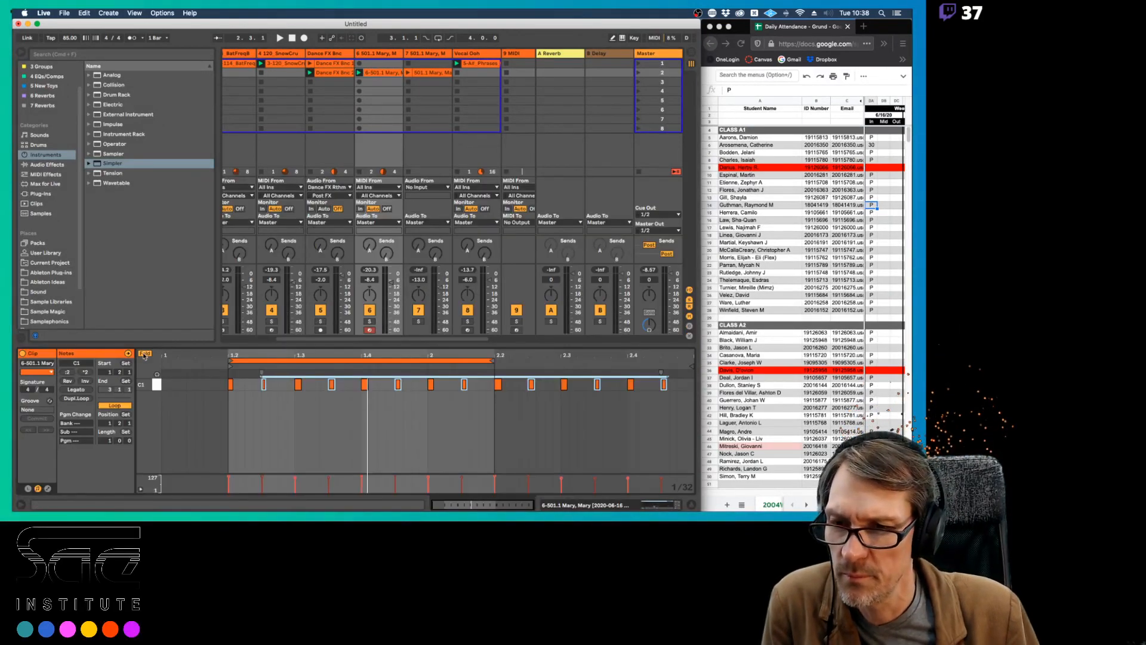
Transpose the selected duplicated notes up one semitone to C#1 and play the clip.
scroll(239, 412, up, 3)
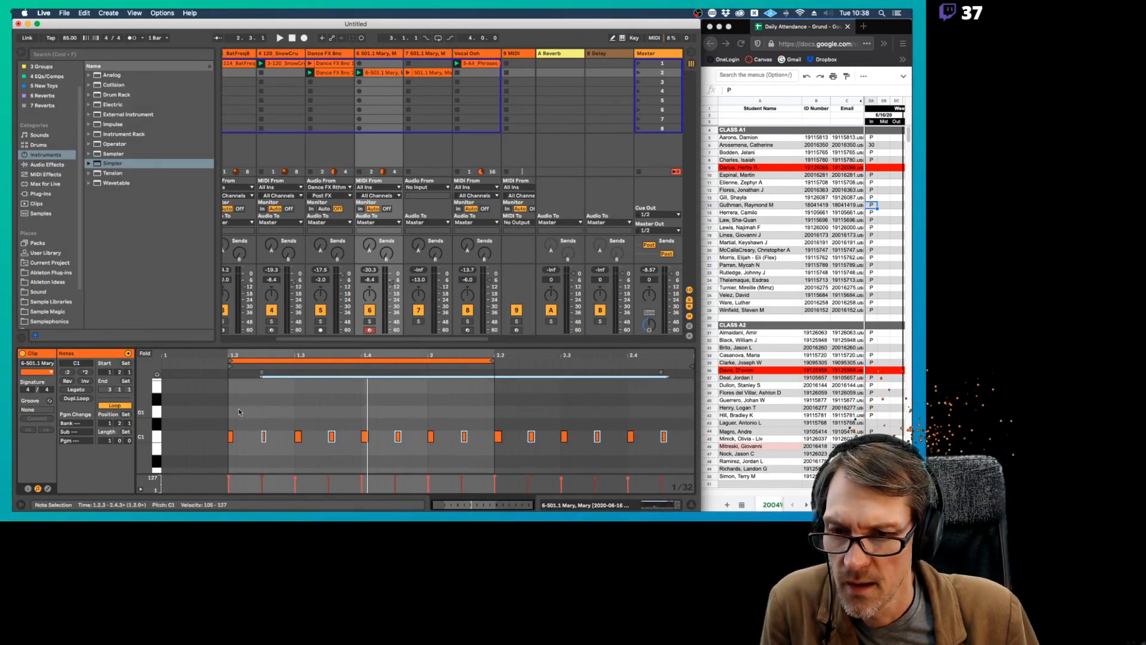
key(Up)
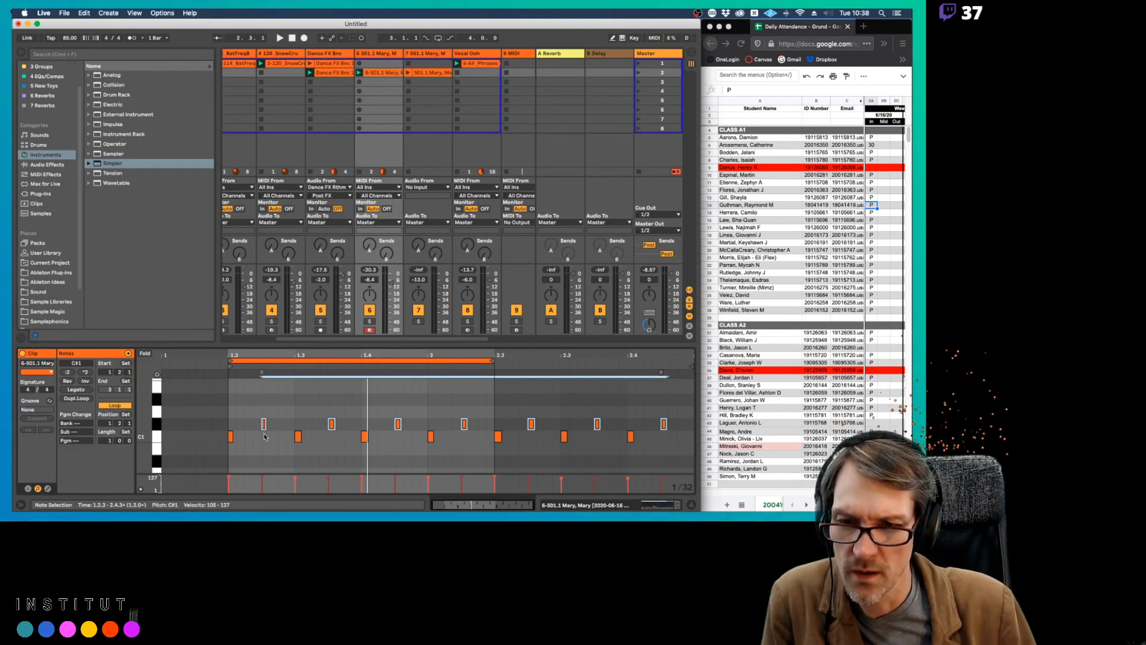
key(space)
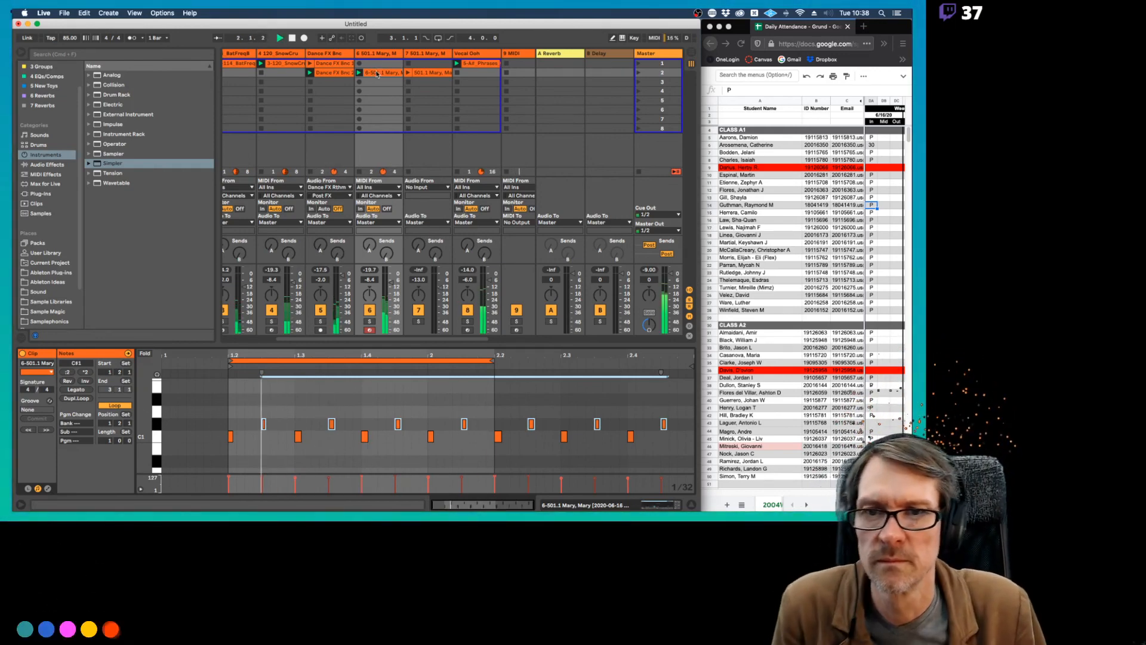
Show track 6's devices and lower the track's volume to -19.6 dB while the clips play.
key(shift+Tab)
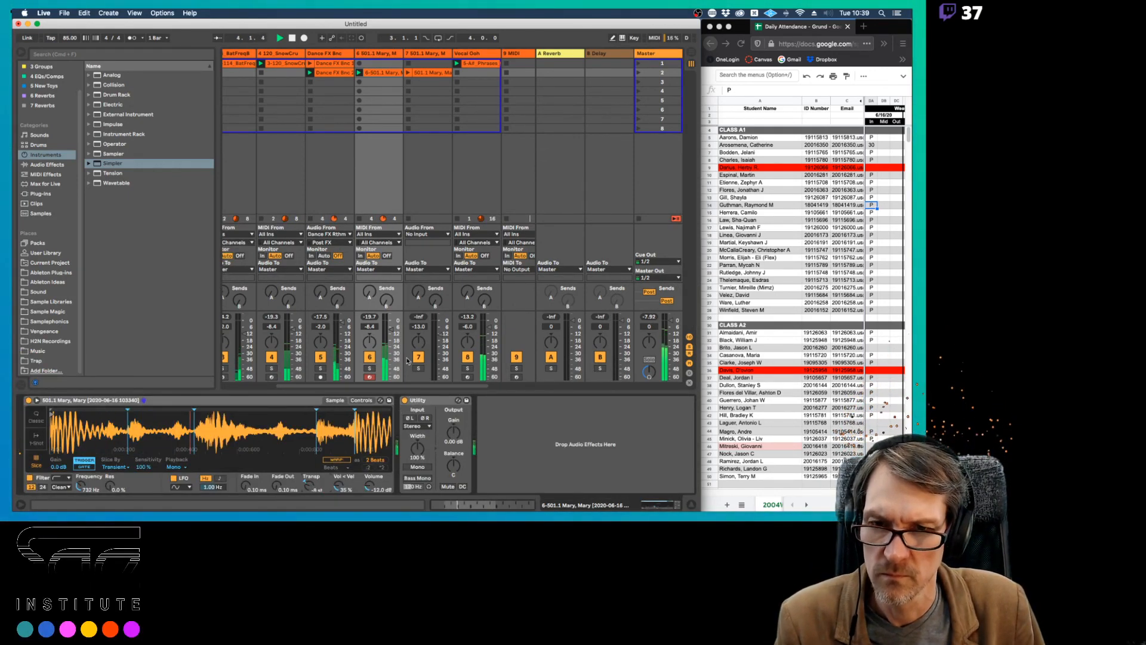
drag(390, 329, 391, 341)
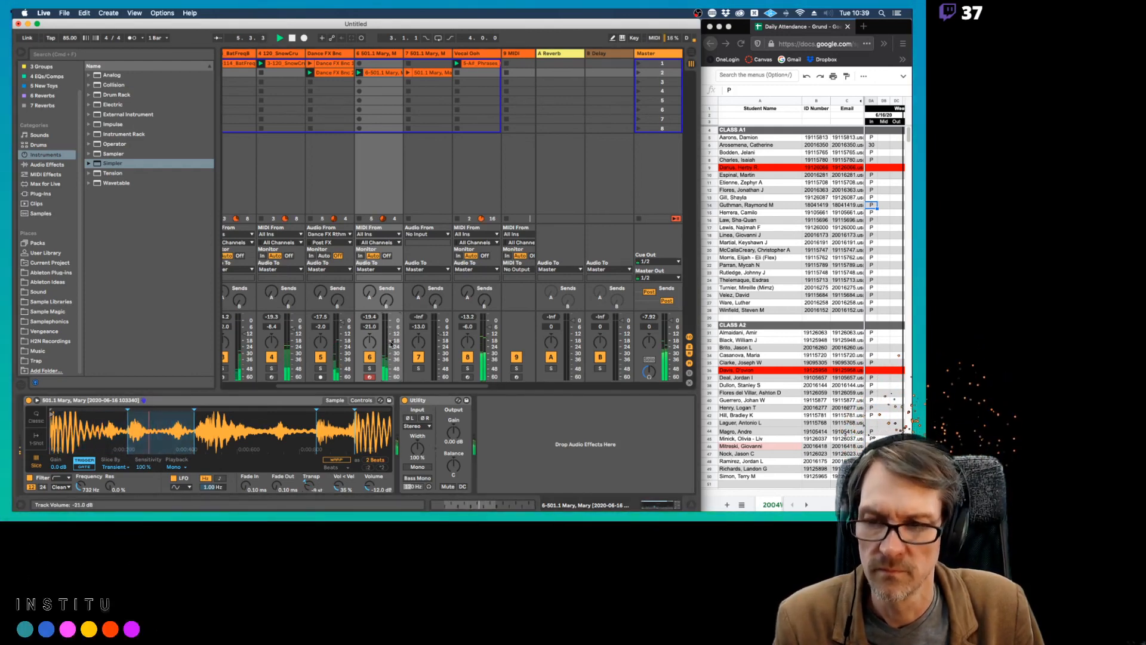
drag(391, 342, 391, 341)
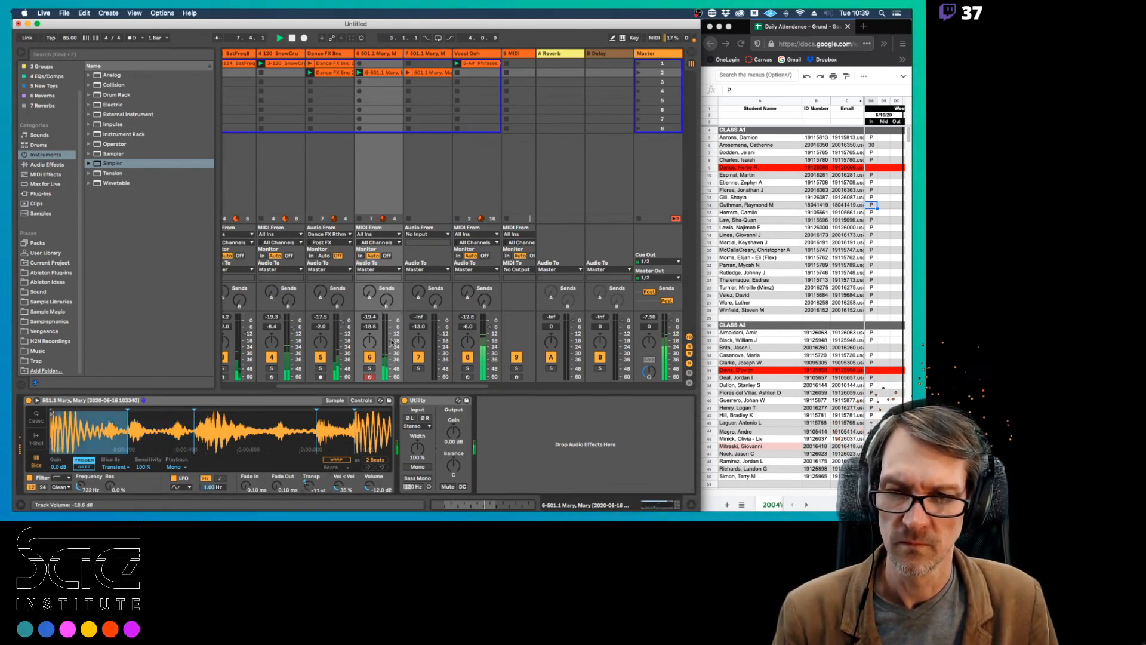
drag(391, 342, 392, 337)
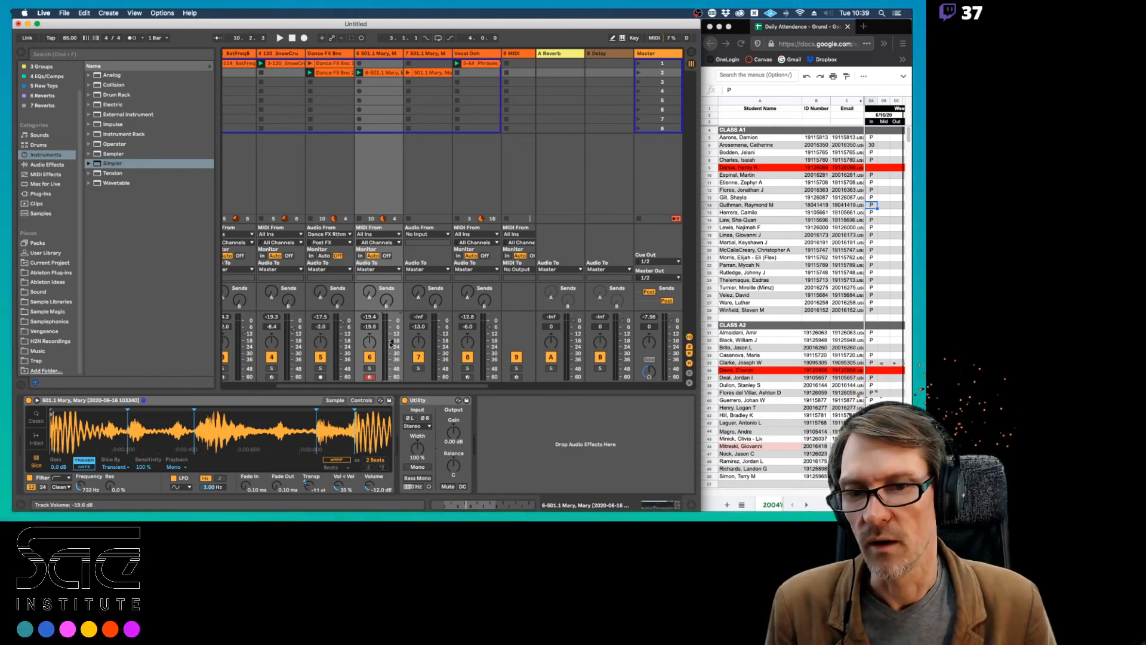
Lower Simpler's transposition to -13 st during playback and bring track 6's volume to -20.5 dB.
key(space)
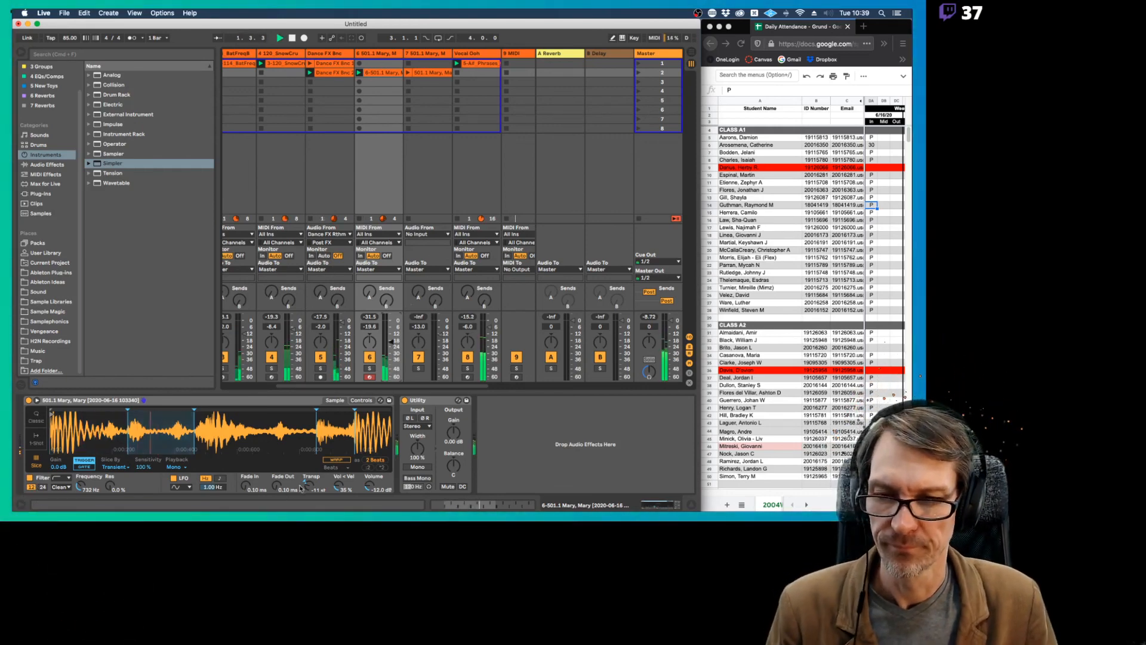
drag(308, 485, 308, 490)
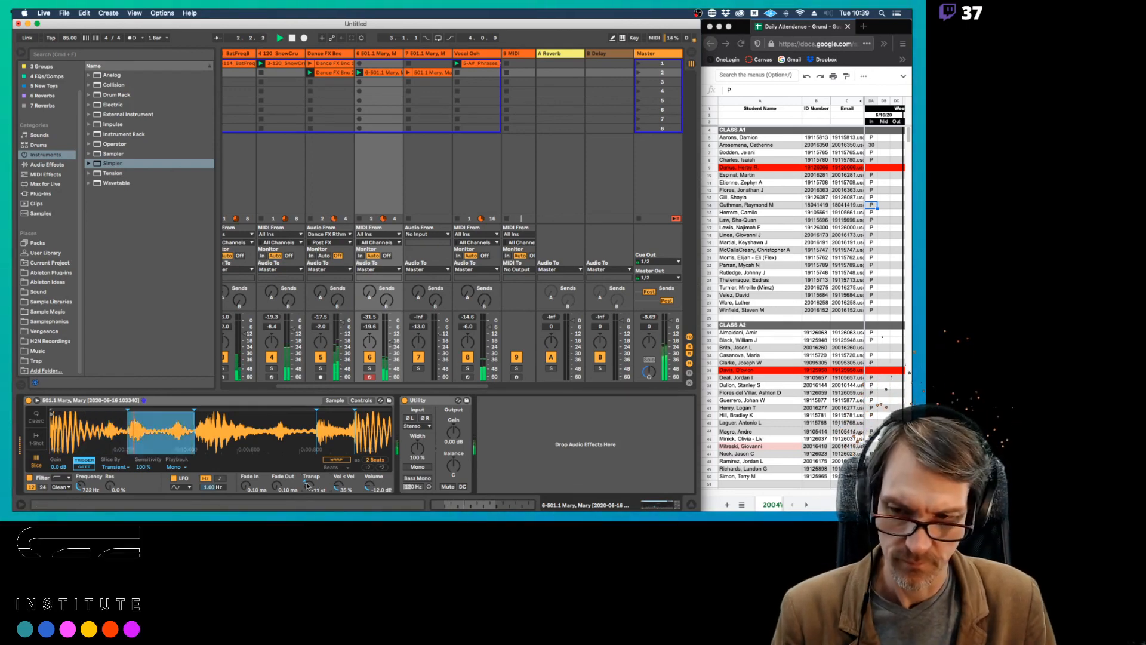
drag(308, 485, 308, 490)
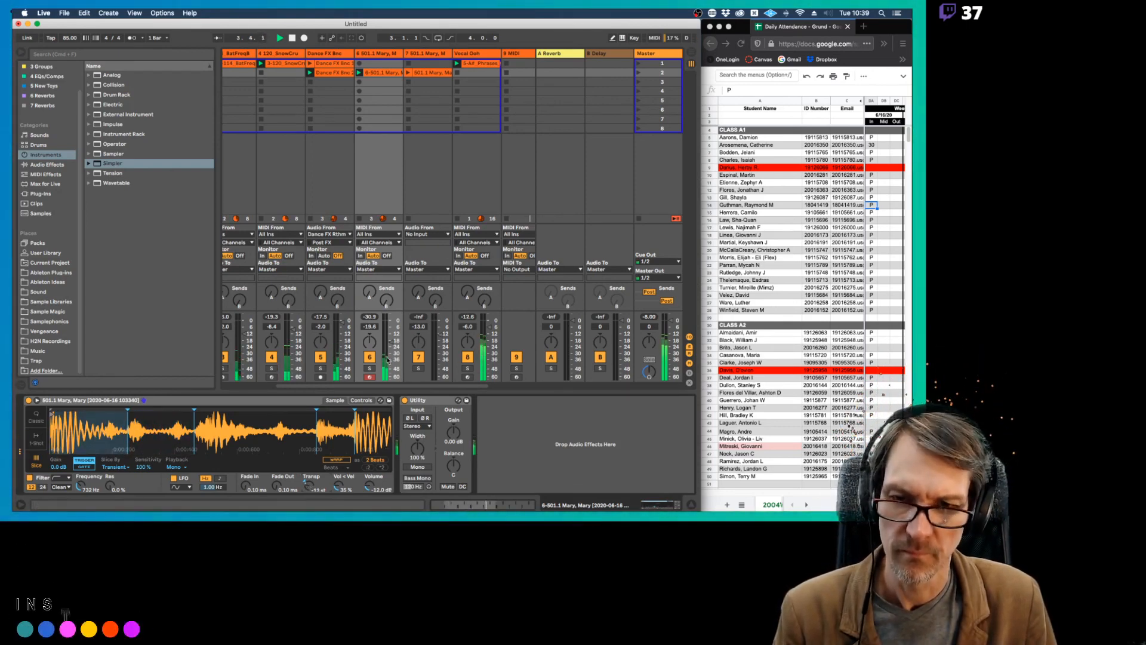
drag(388, 360, 392, 344)
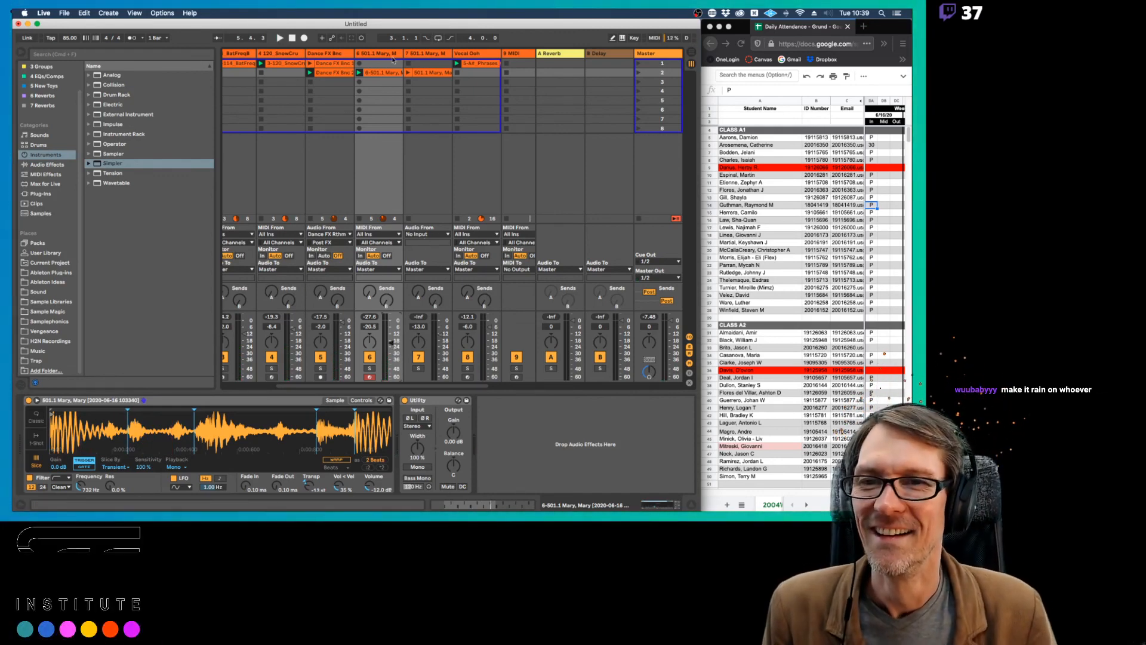
Bring the first session tracks into view and narrow the browser to make room for more tracks.
scroll(380, 77, left, 3)
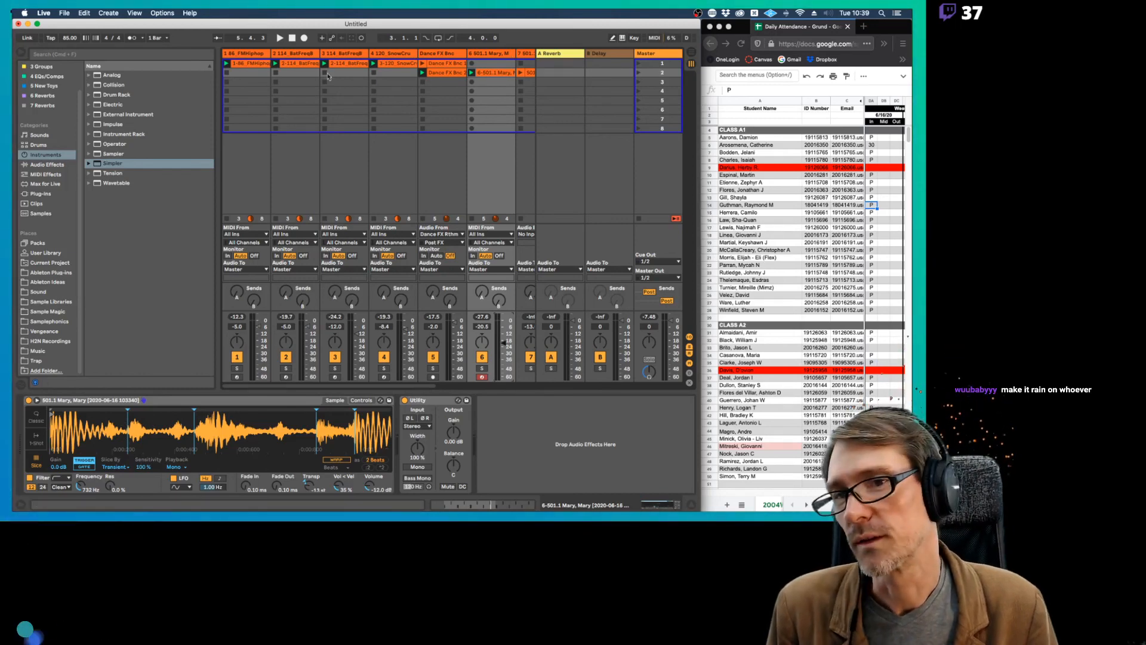
drag(218, 97, 163, 97)
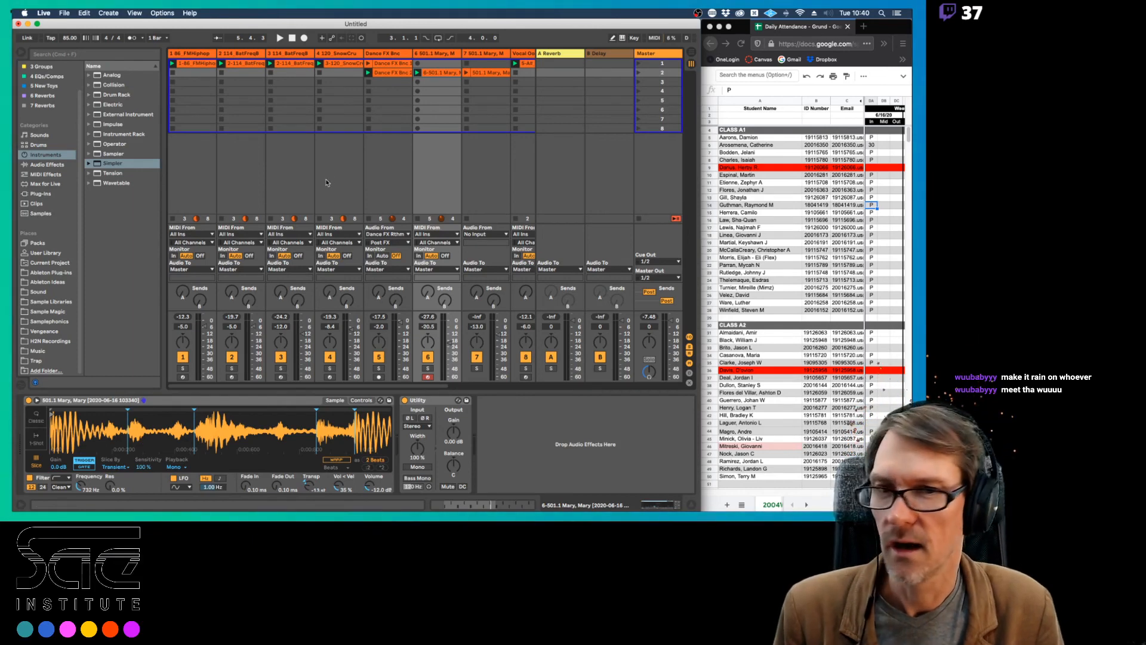
Switch from Live to another running application.
key(super+Tab)
key(super+Tab)
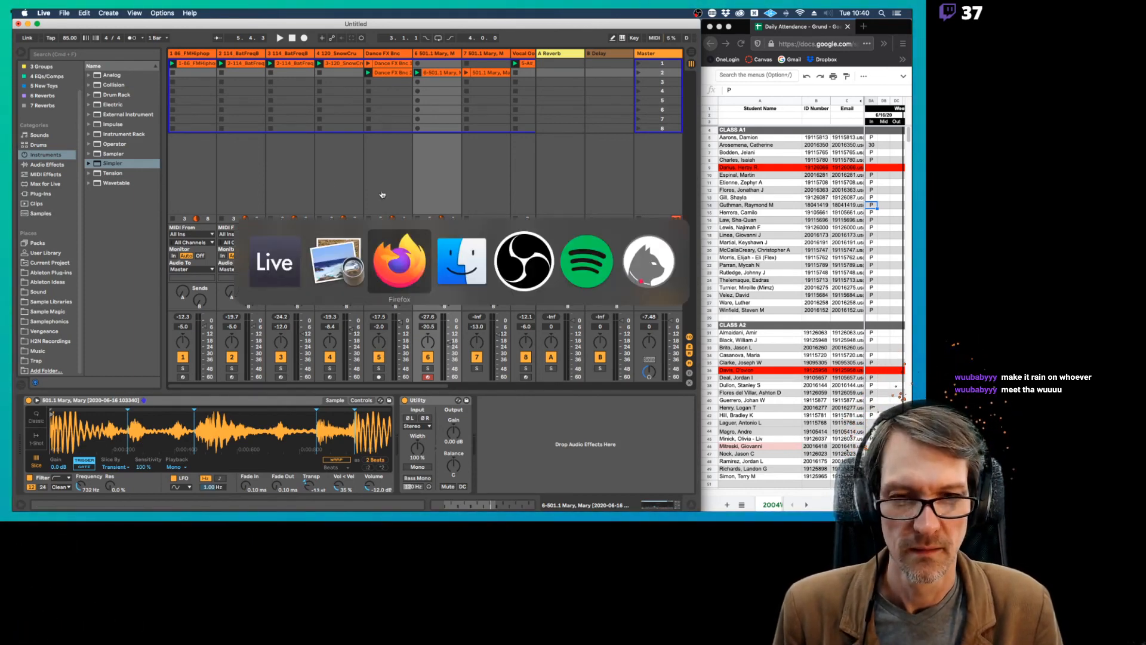
key(super+Tab)
key(super+Tab)
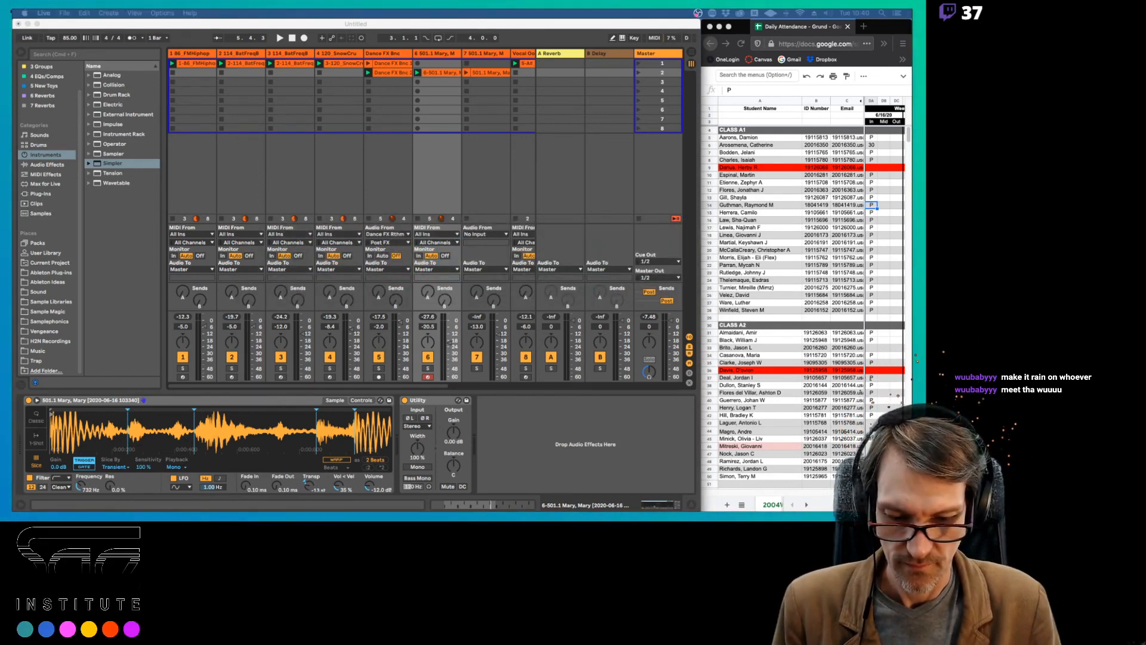